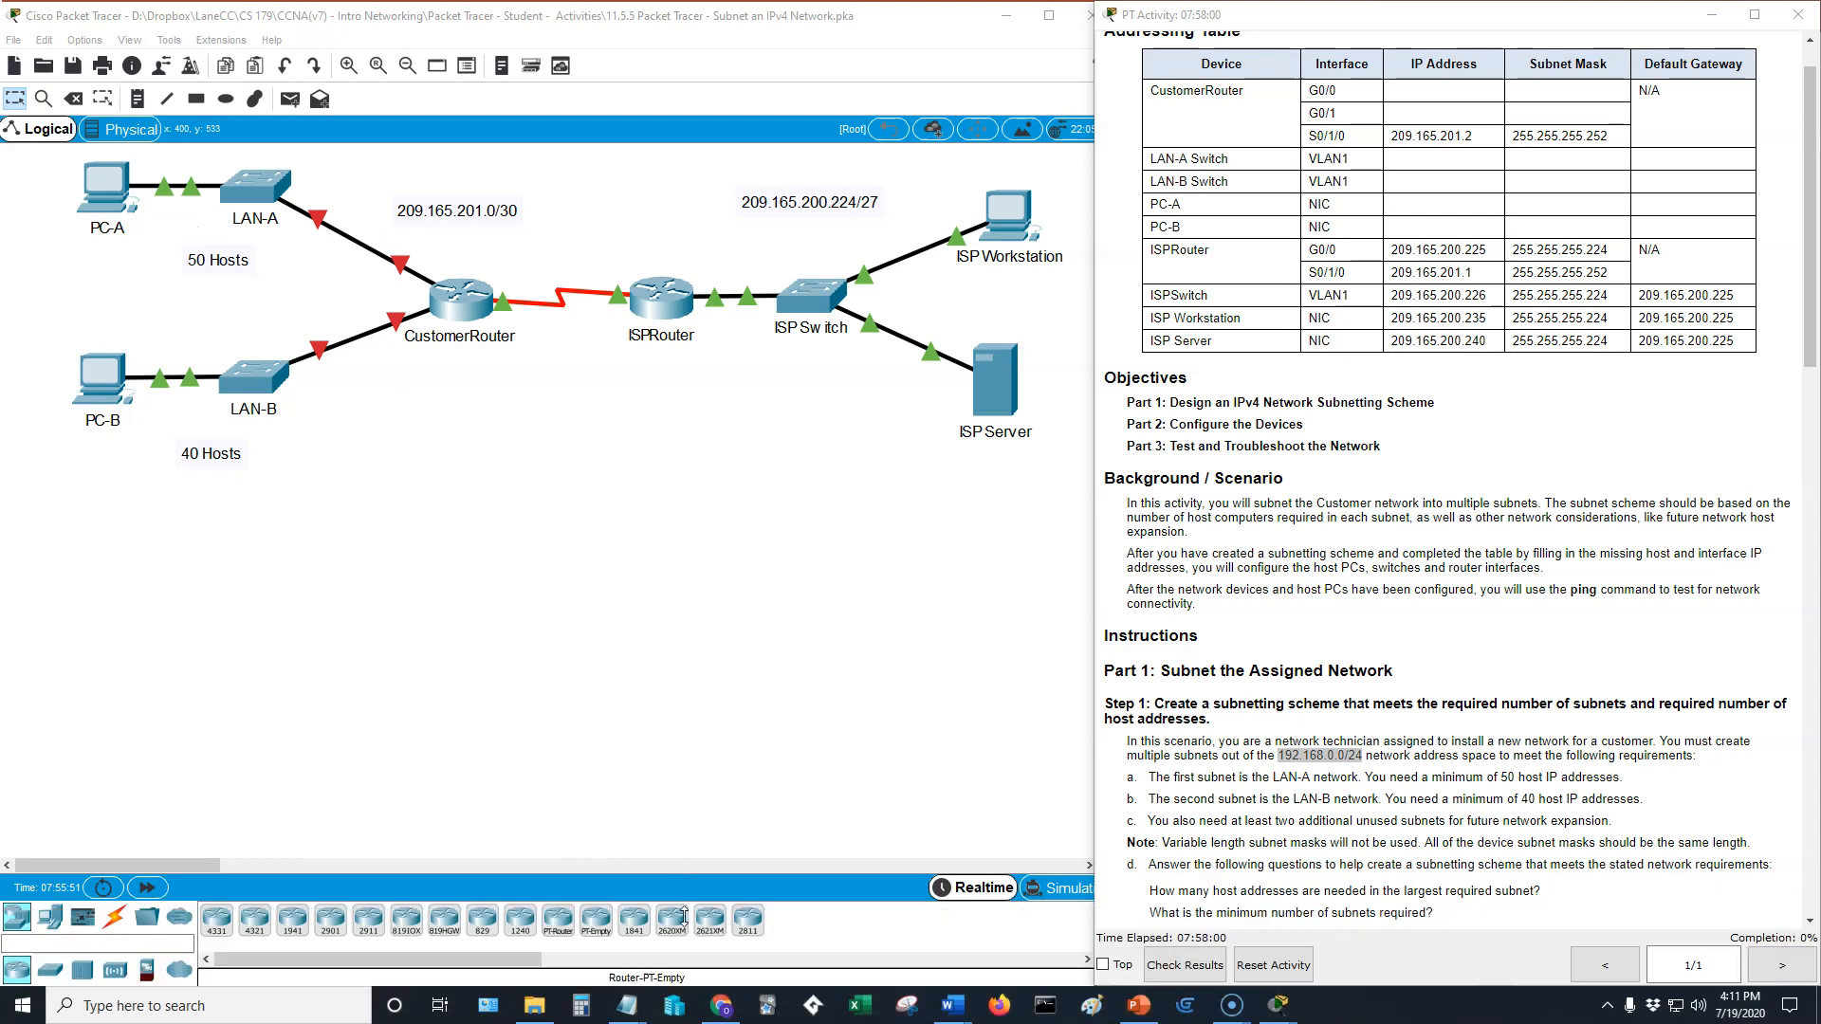
Step: Rearrange the Packet Tracer window and switch to the Notepad notes listing the subnet and host requirements, placed beneath the topology
{"action": "left_click", "coordinate": [738, 770]}
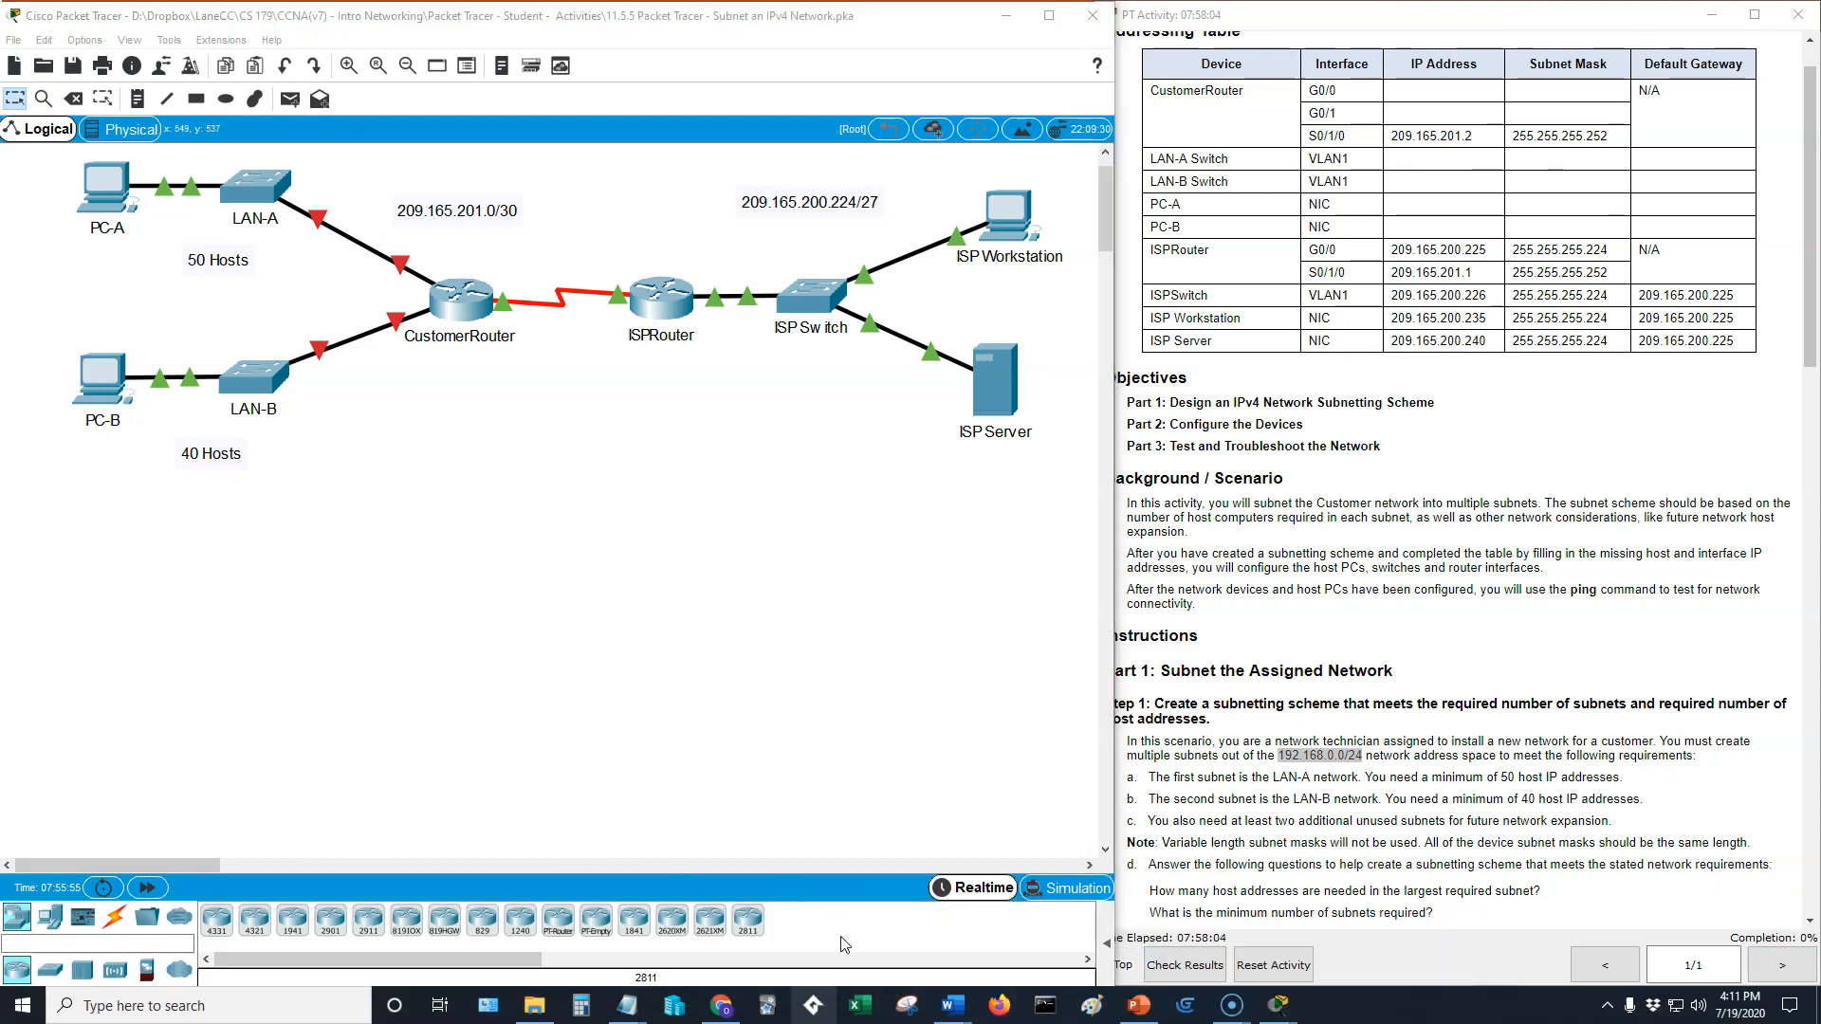
{"action": "left_click_drag", "start_coordinate": [819, 35], "coordinate": [758, 30]}
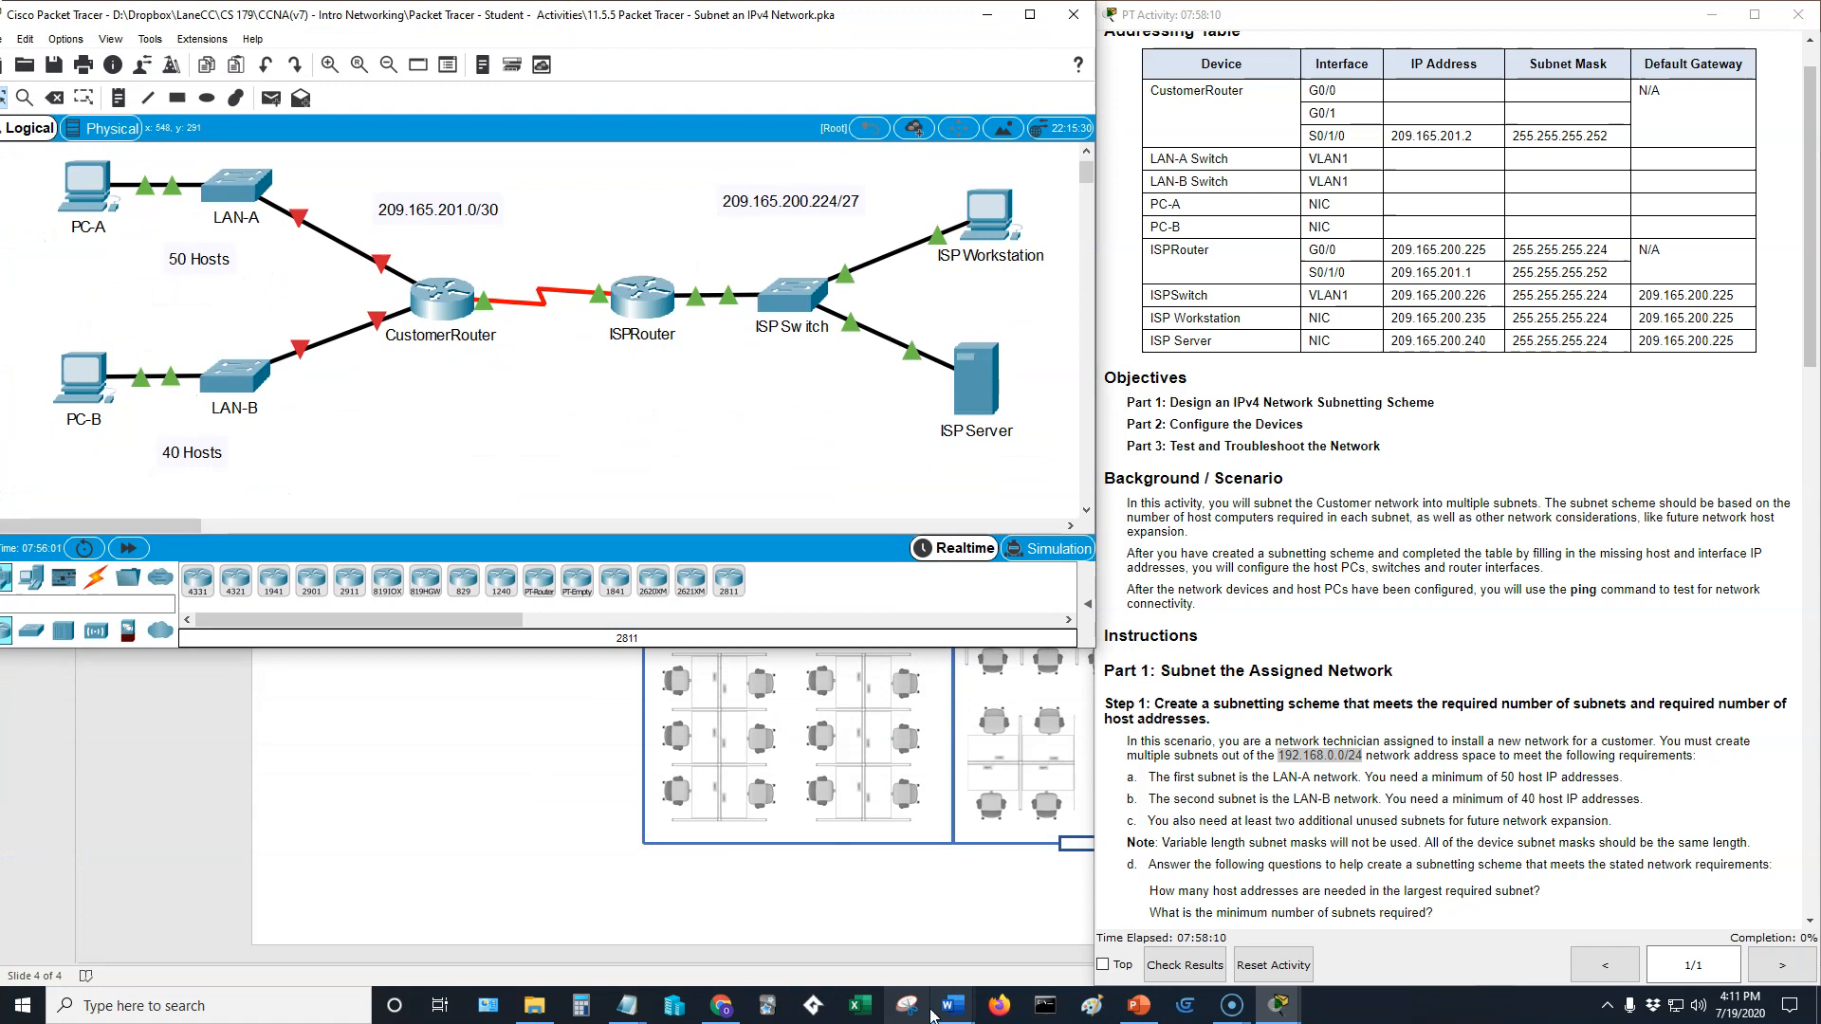
{"action": "mouse_move", "coordinate": [626, 1009]}
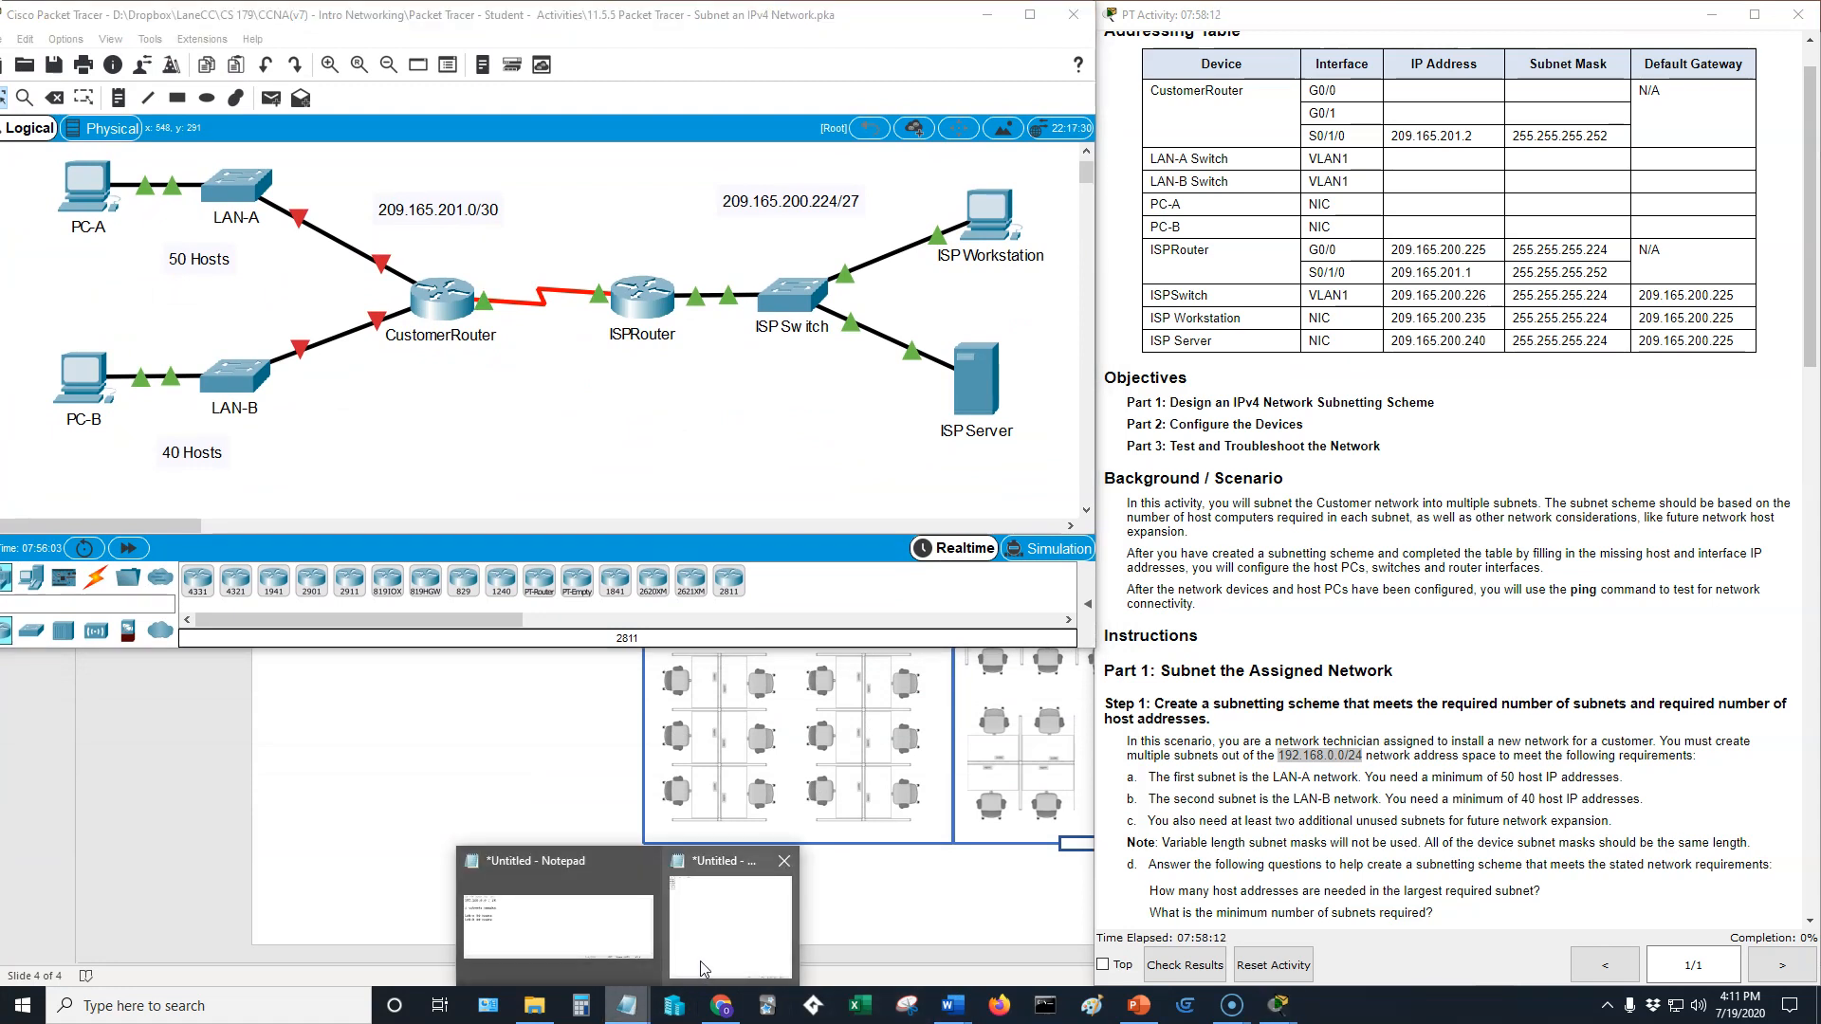
{"action": "left_click", "coordinate": [562, 926]}
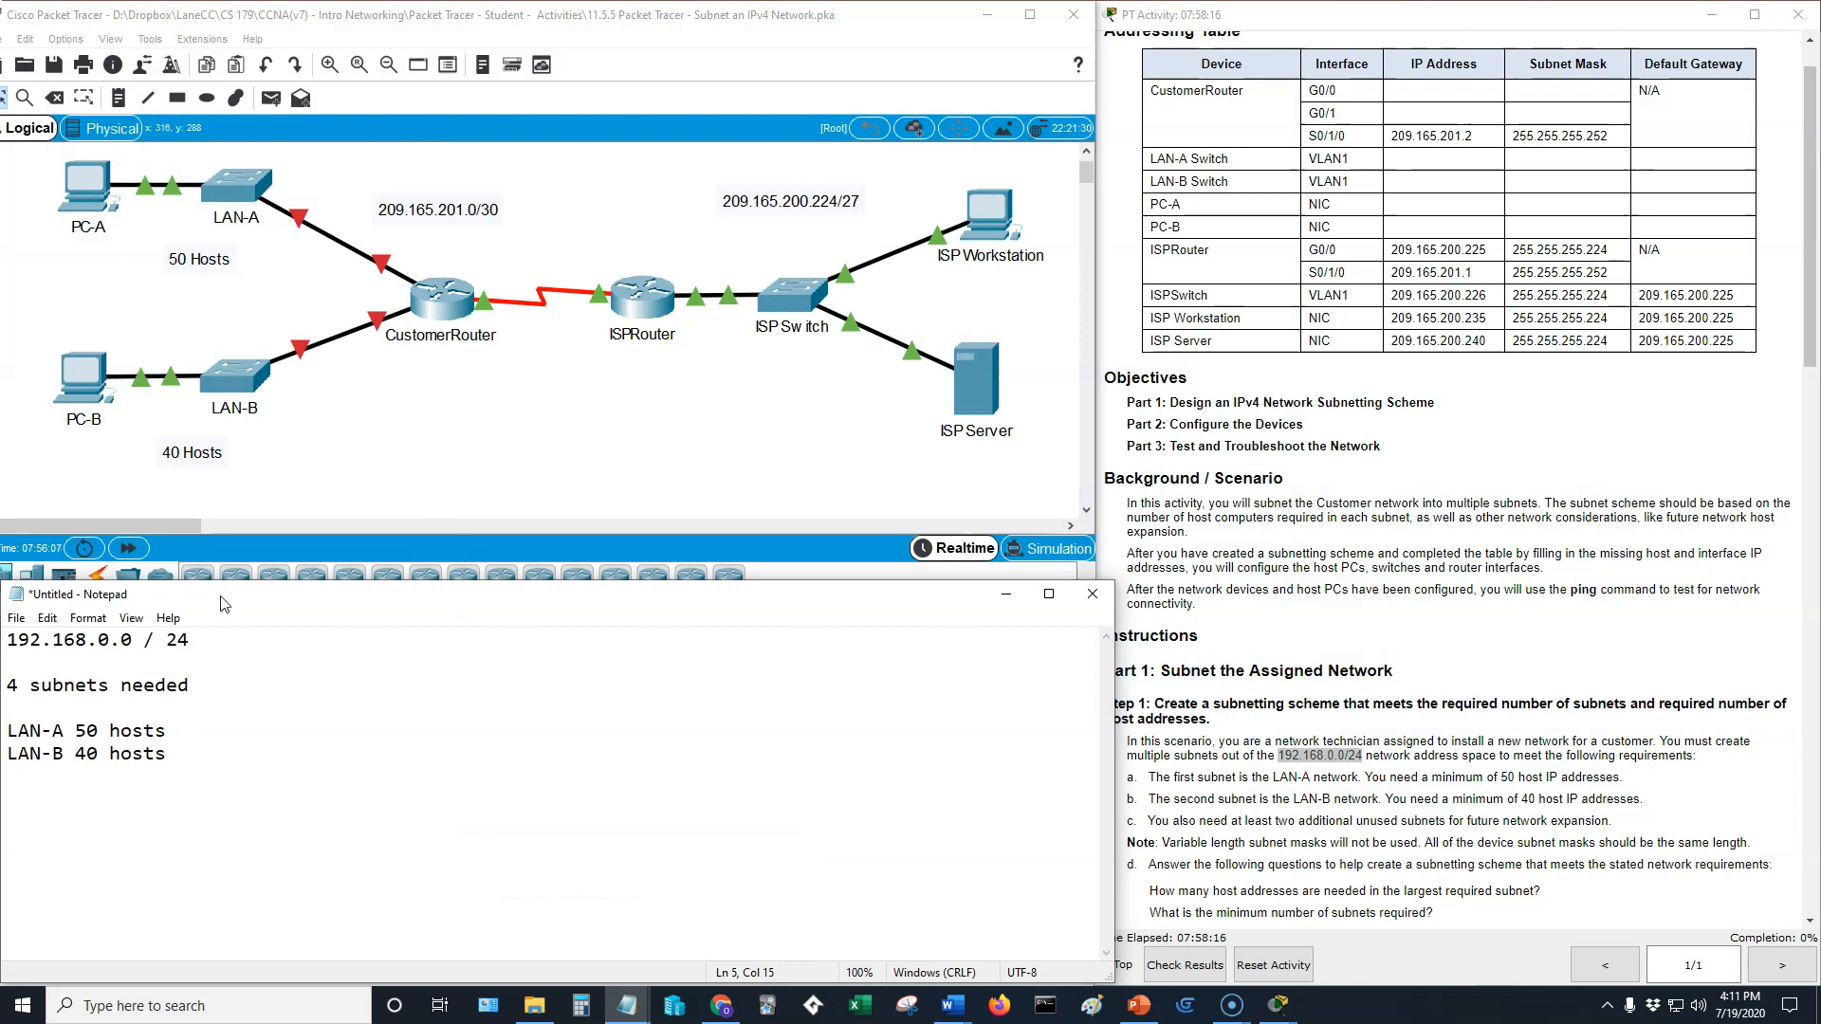
{"action": "left_click_drag", "start_coordinate": [232, 606], "coordinate": [229, 595]}
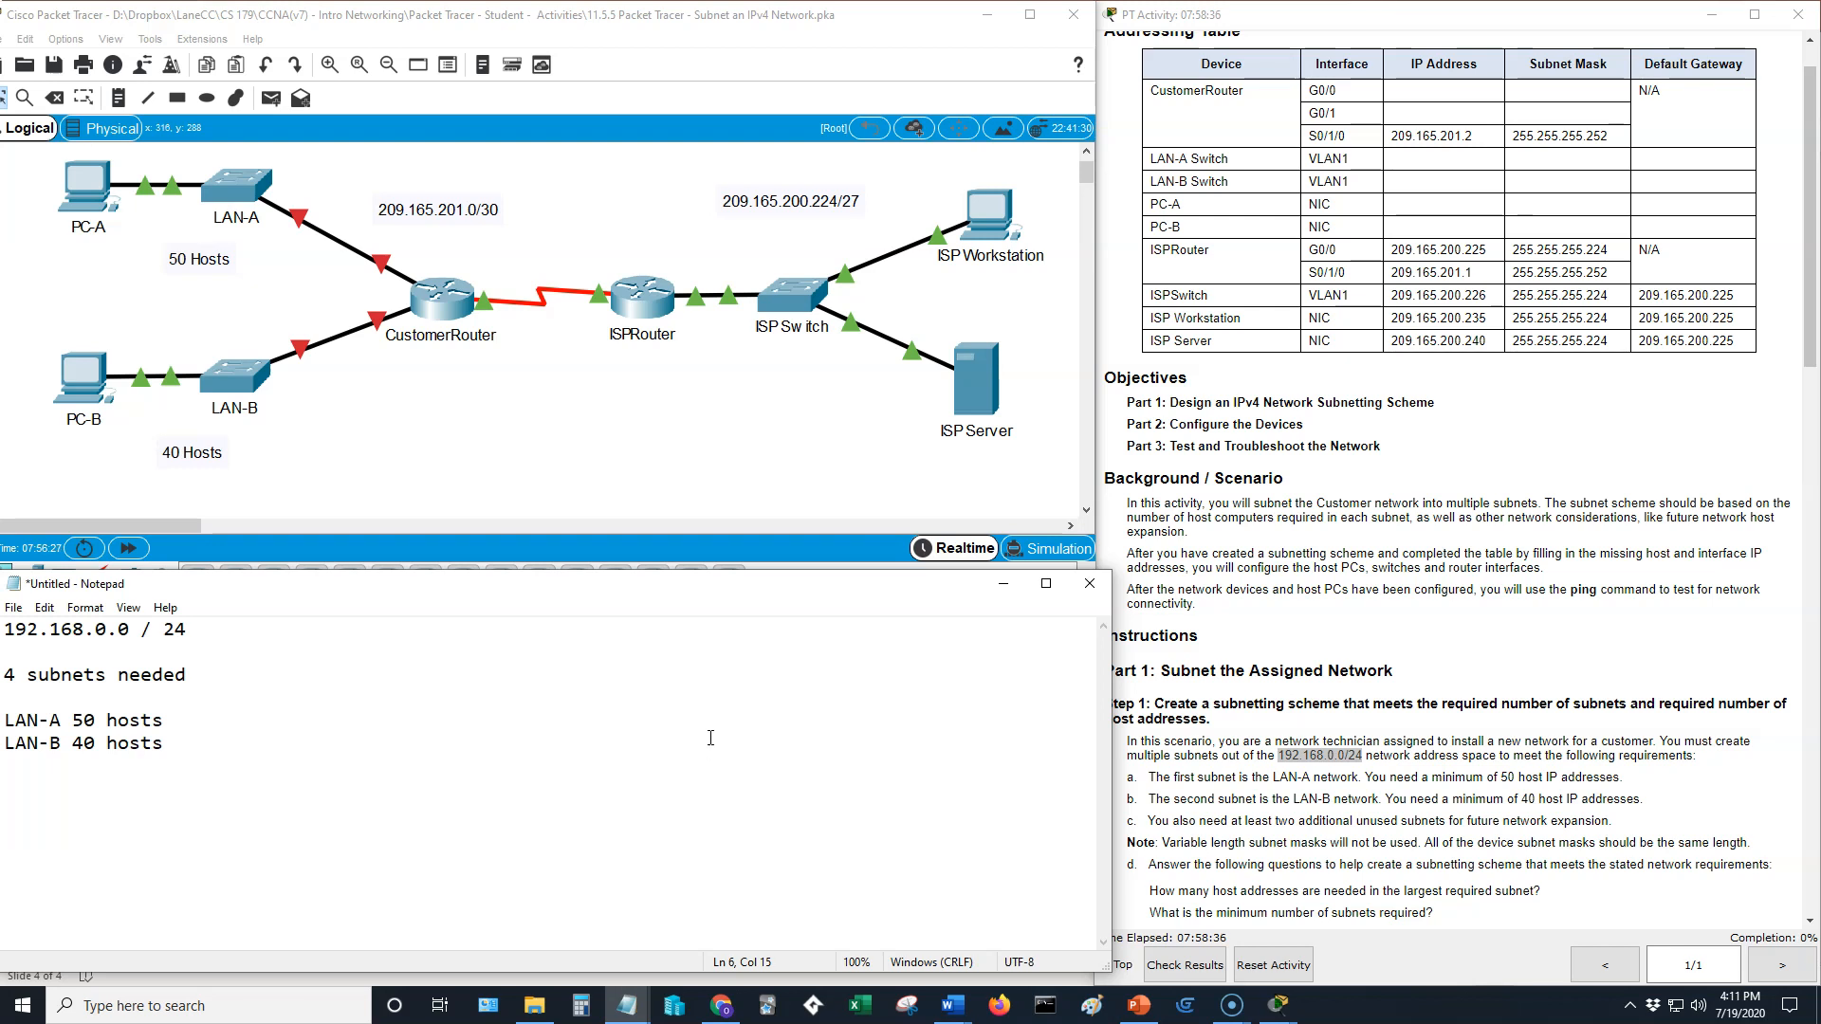
Step: Add the line "/24 256, 254" beneath the LAN host requirements in the notes, giving total and usable addresses
{"action": "key", "text": "Return"}
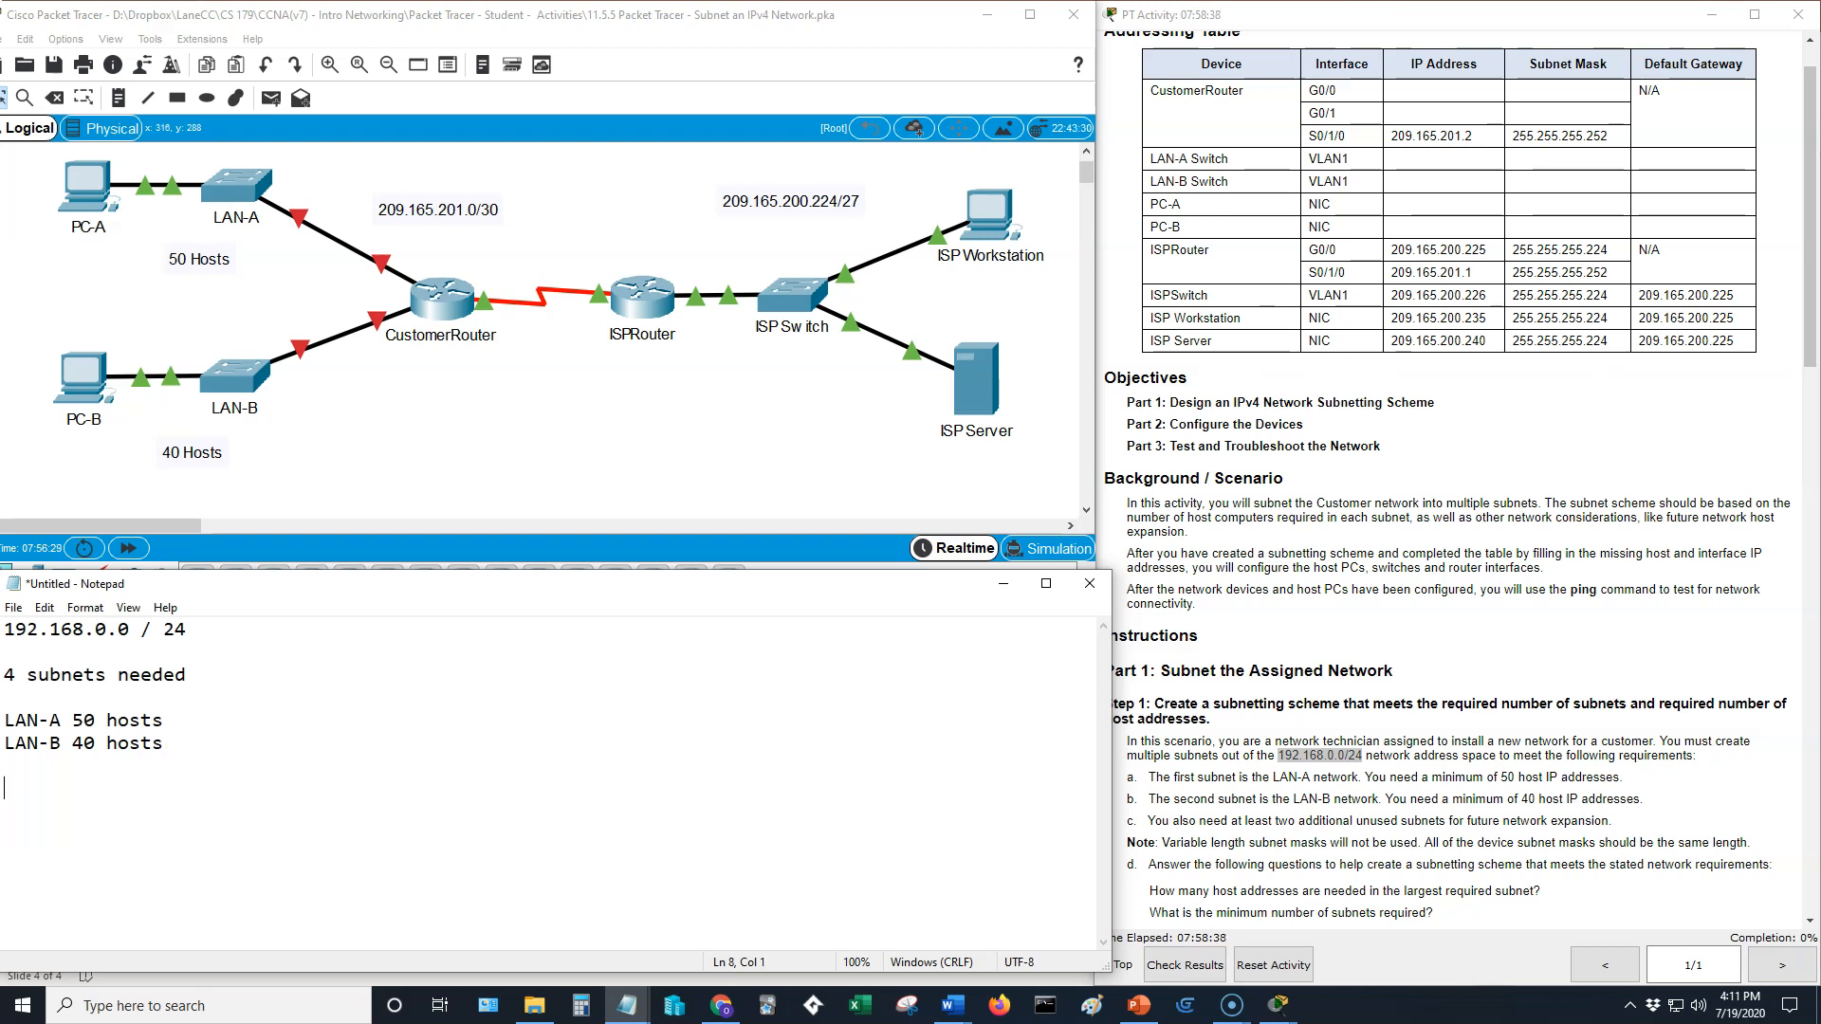
{"action": "type", "text": "256"}
{"action": "key", "text": "BackSpace"}
{"action": "key", "text": "BackSpace"}
{"action": "key", "text": "BackSpace"}
{"action": "key", "text": "BackSpace"}
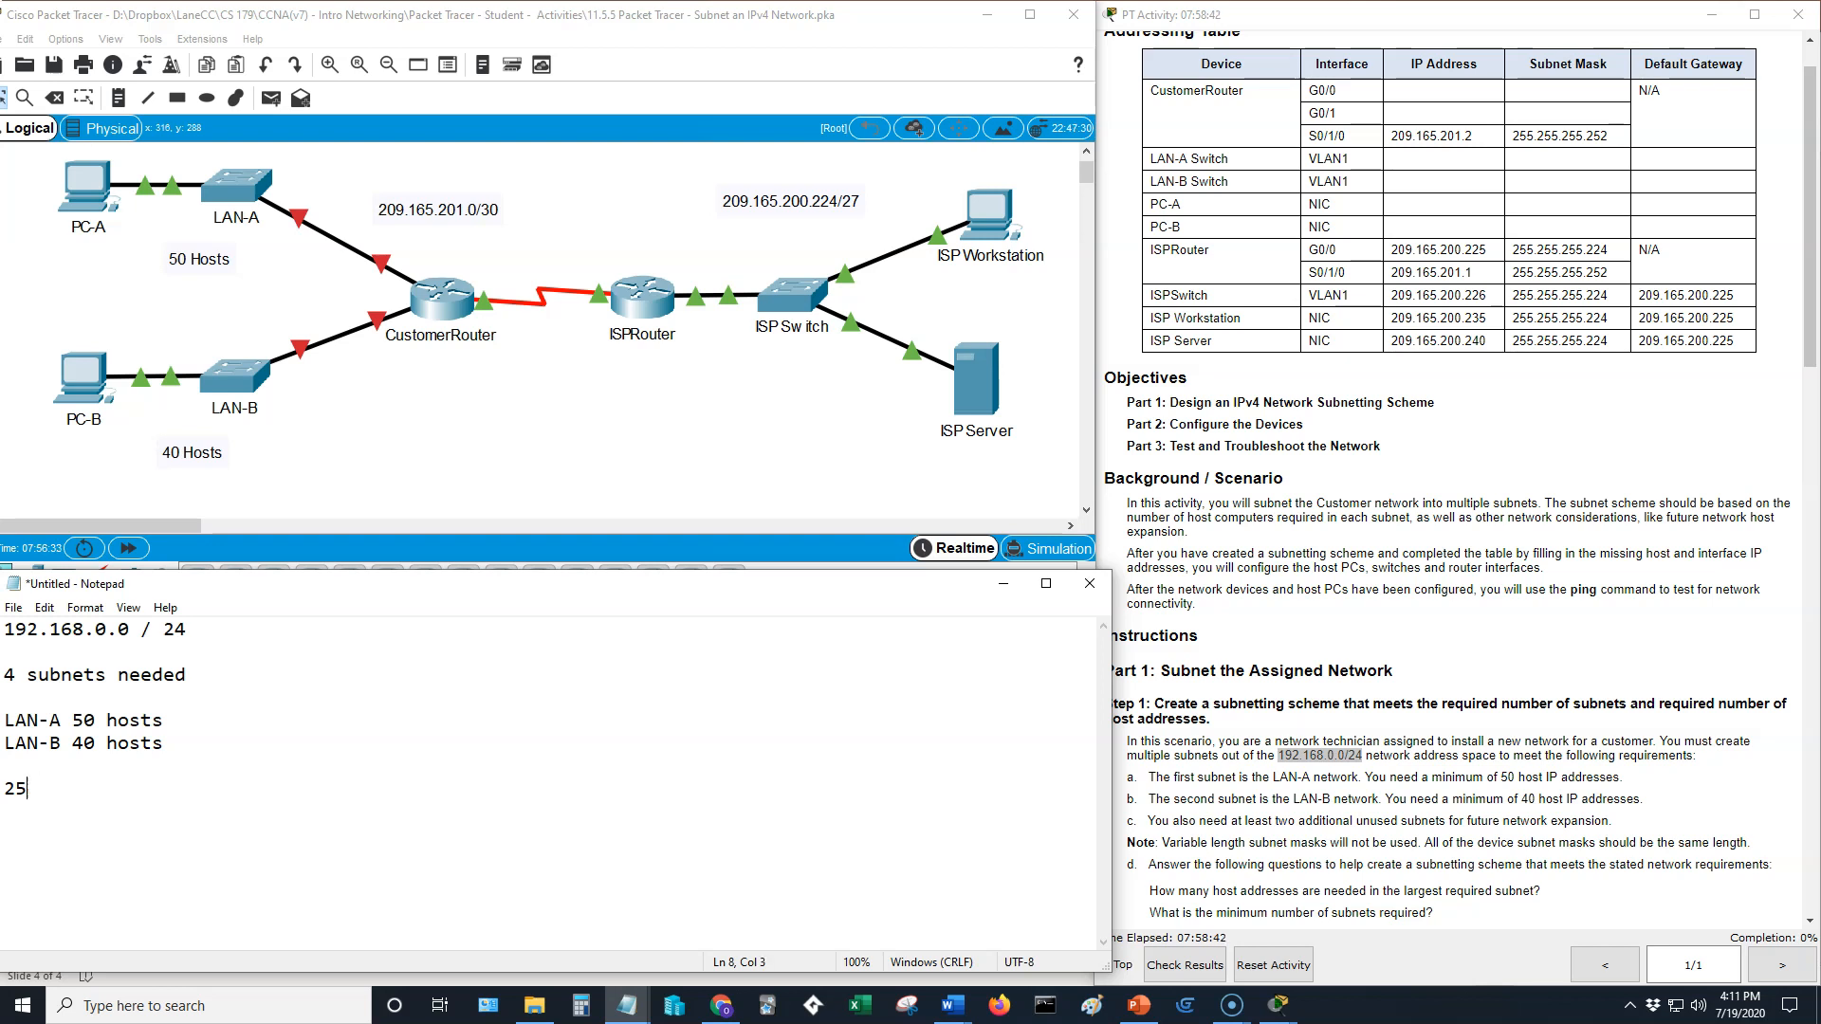
{"action": "type", "text": "/24"}
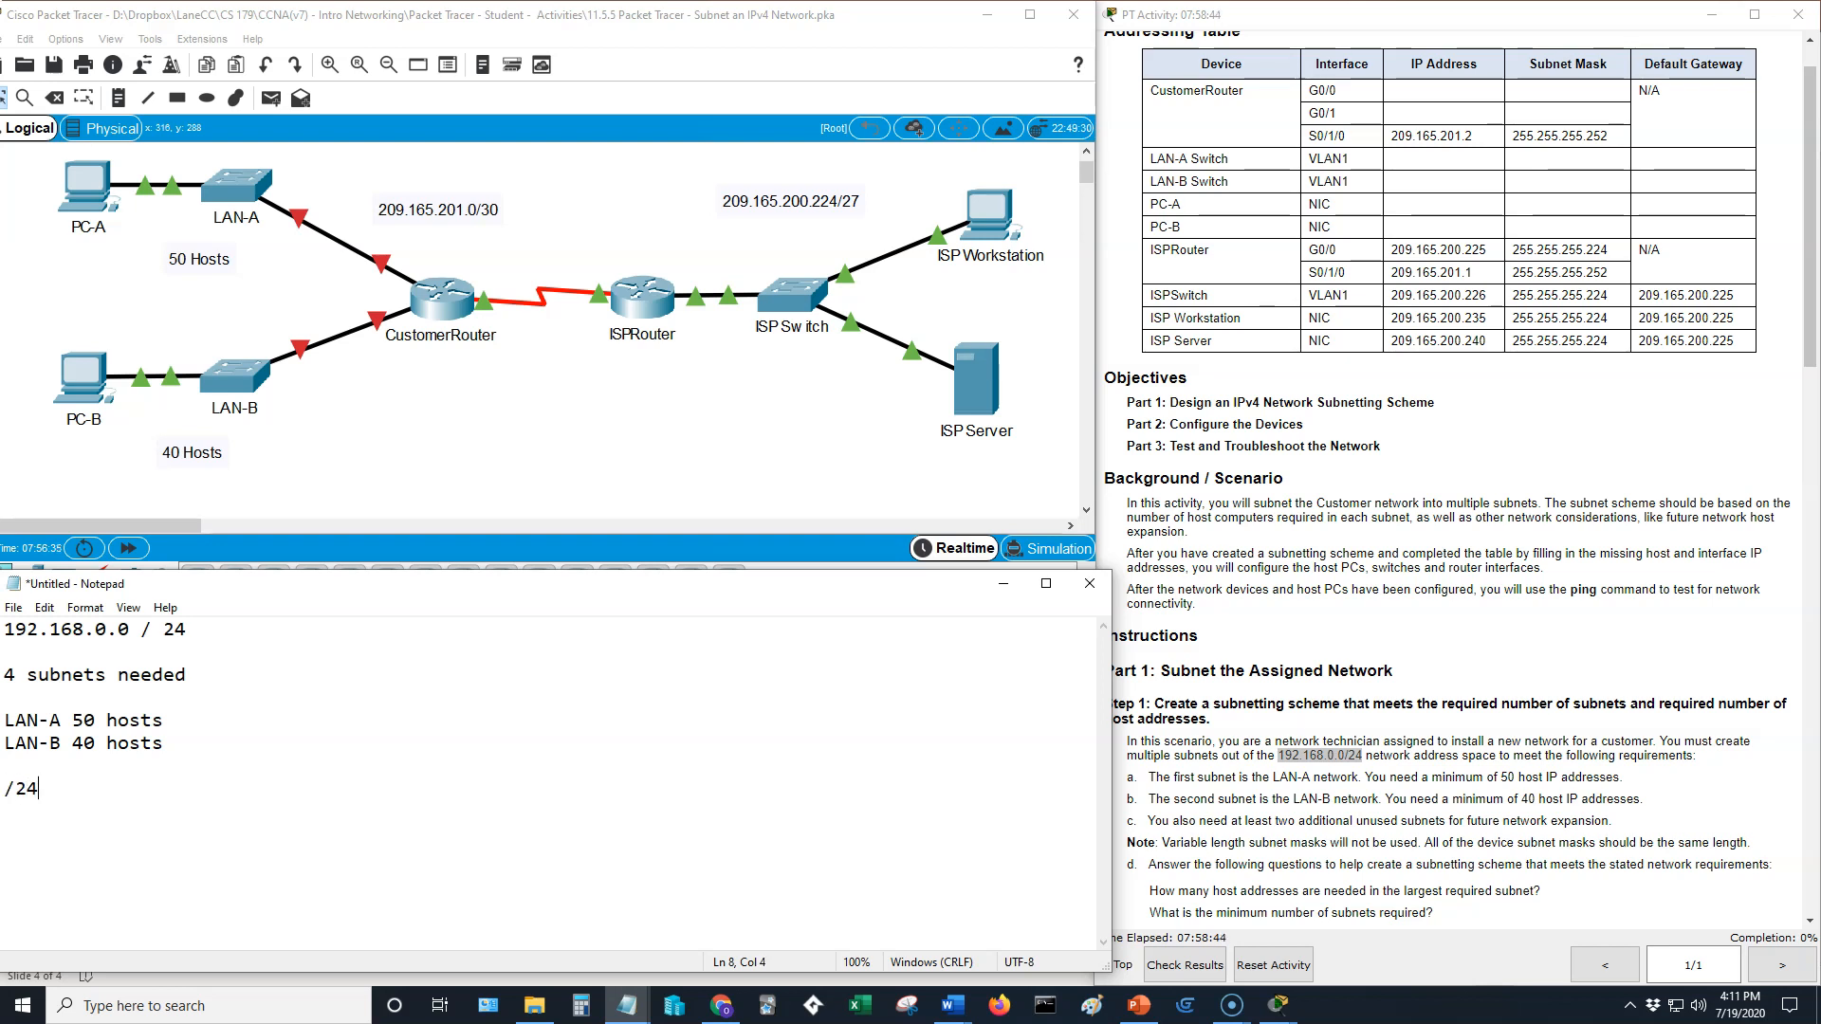
{"action": "type", "text": " 256, 2"}
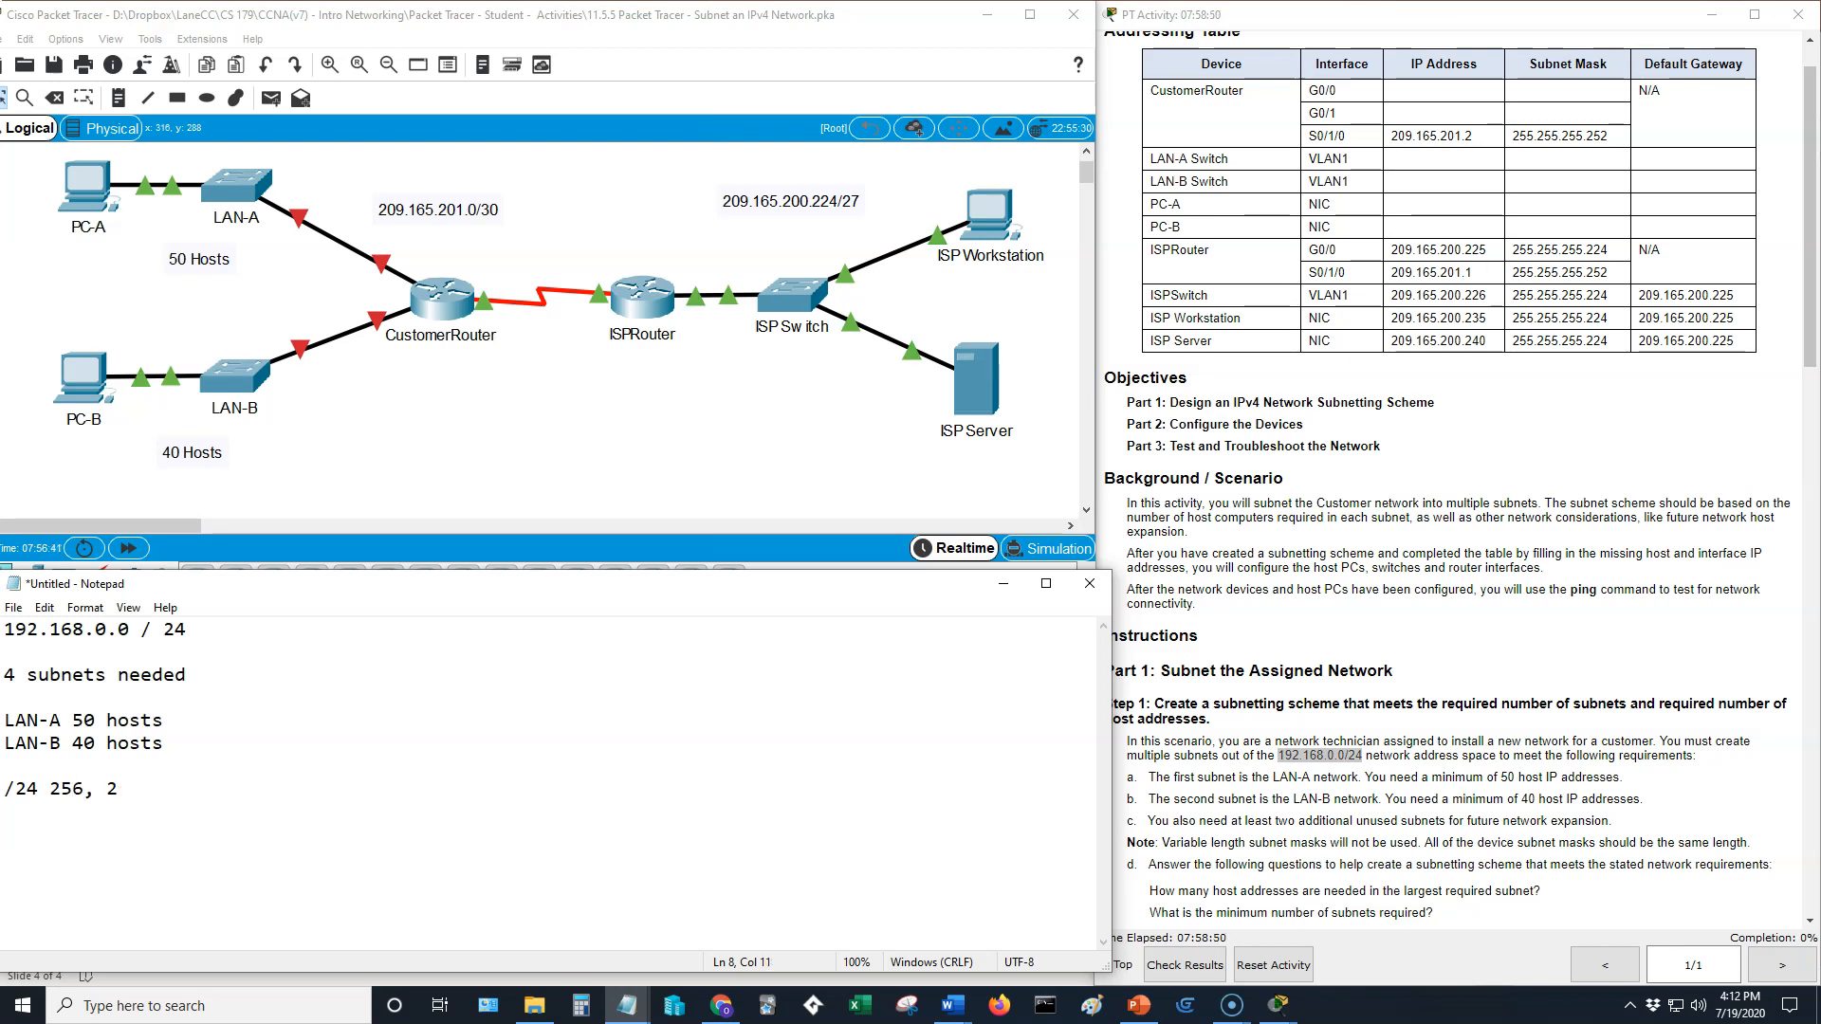
{"action": "type", "text": "5"}
{"action": "key", "text": "BackSpace"}
{"action": "type", "text": "54"}
Step: Add address counts for the smaller prefixes on separate lines: "/25 128, 126", "/26 64, 62" and "/27 32, 30"
{"action": "key", "text": "Return"}
{"action": "type", "text": "/25 128, 126"}
{"action": "key", "text": "Return"}
{"action": "type", "text": "/2"}
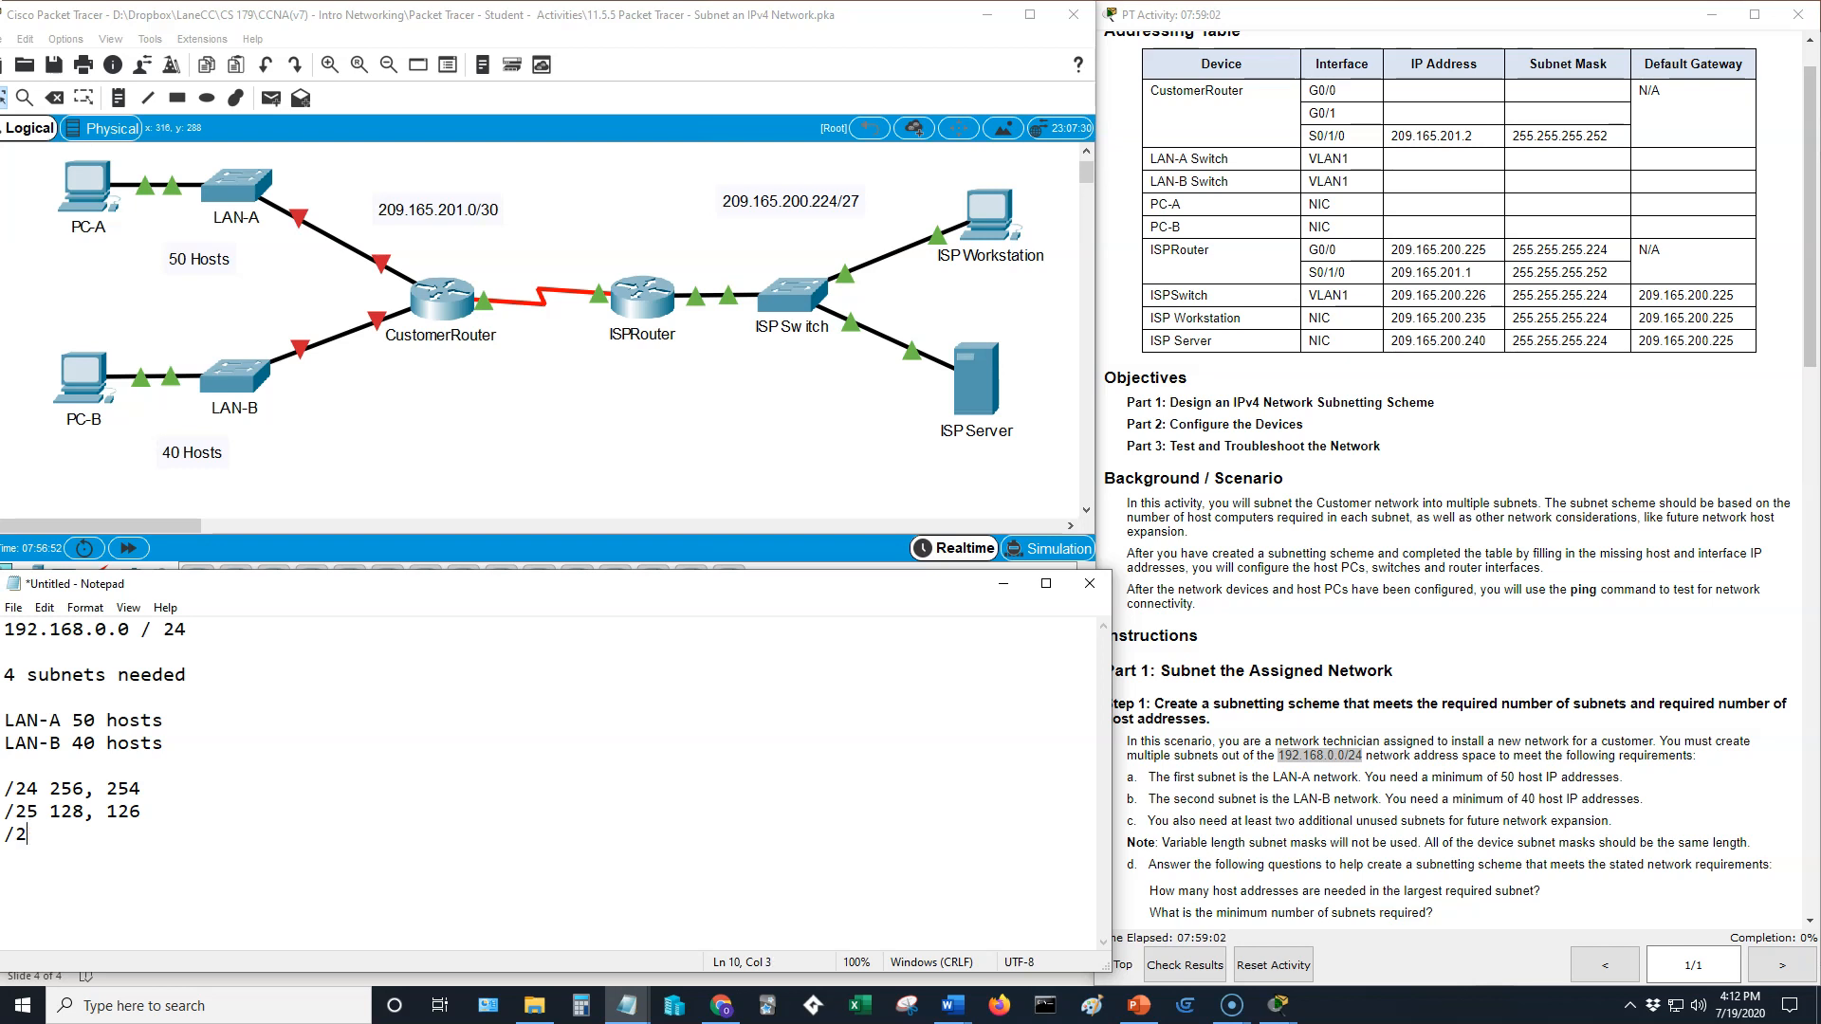
{"action": "type", "text": "6 "}
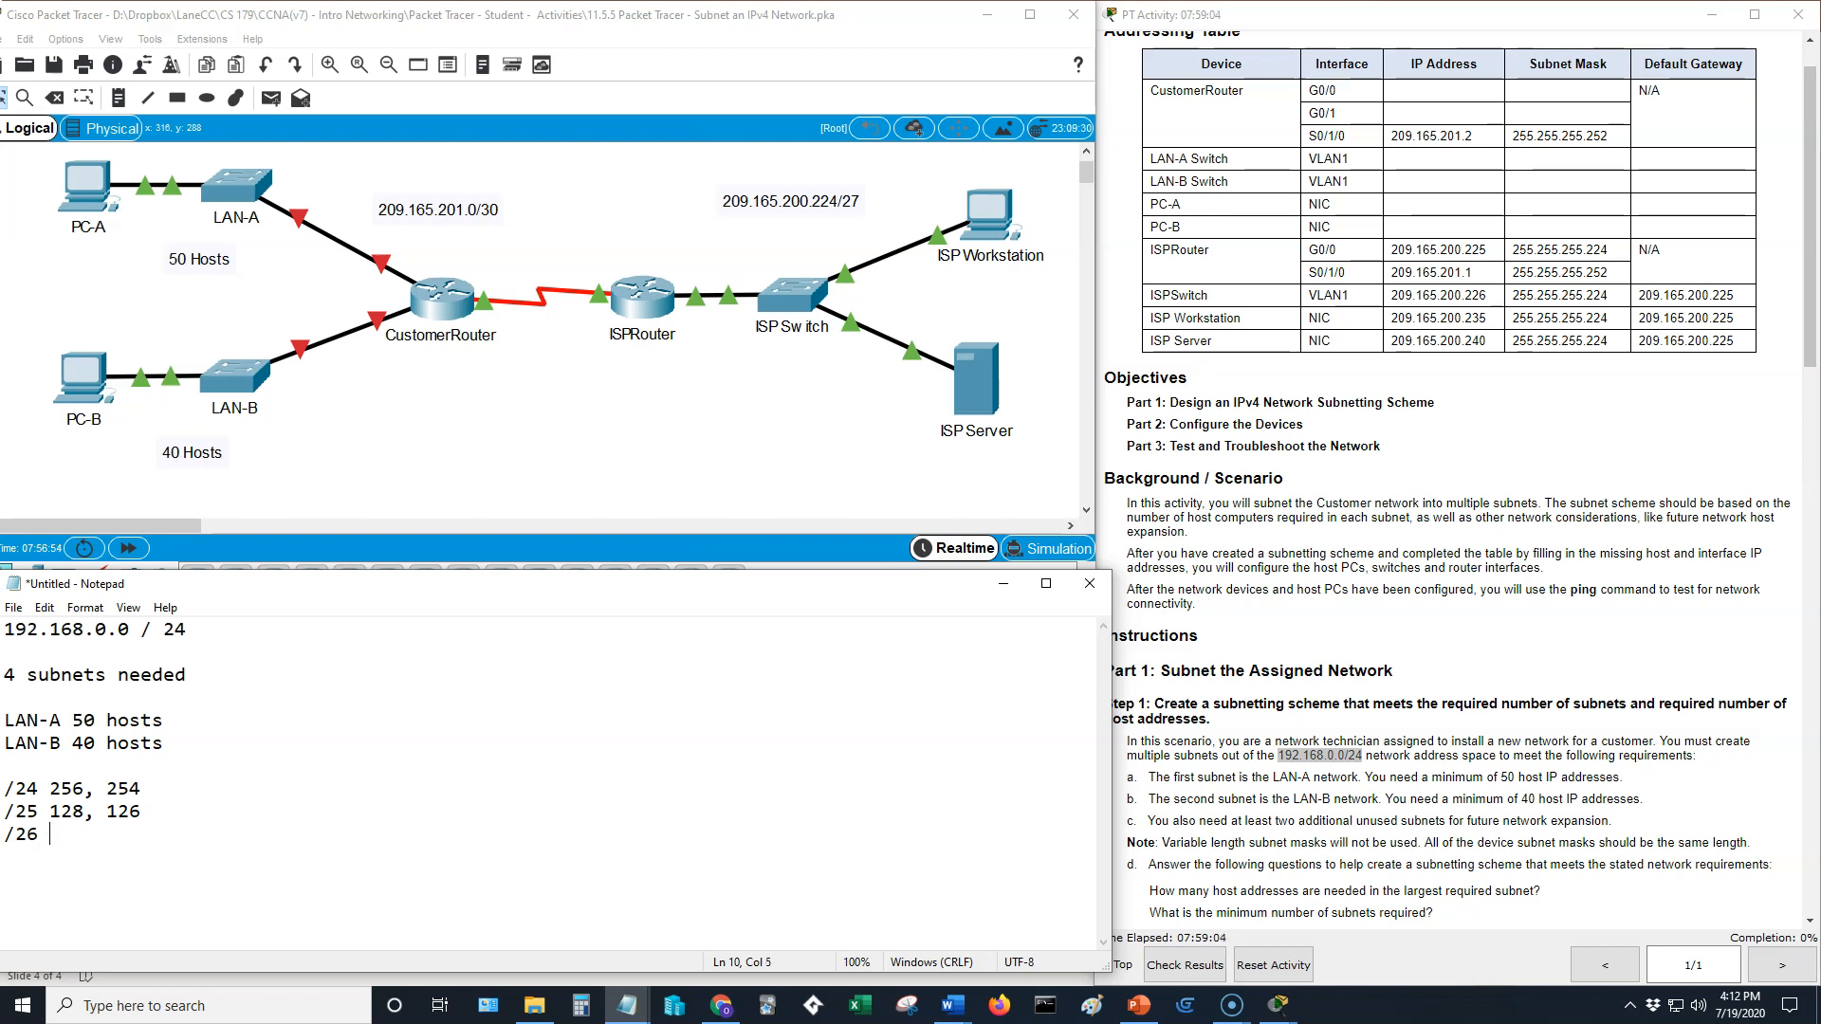
{"action": "type", "text": "64, 62"}
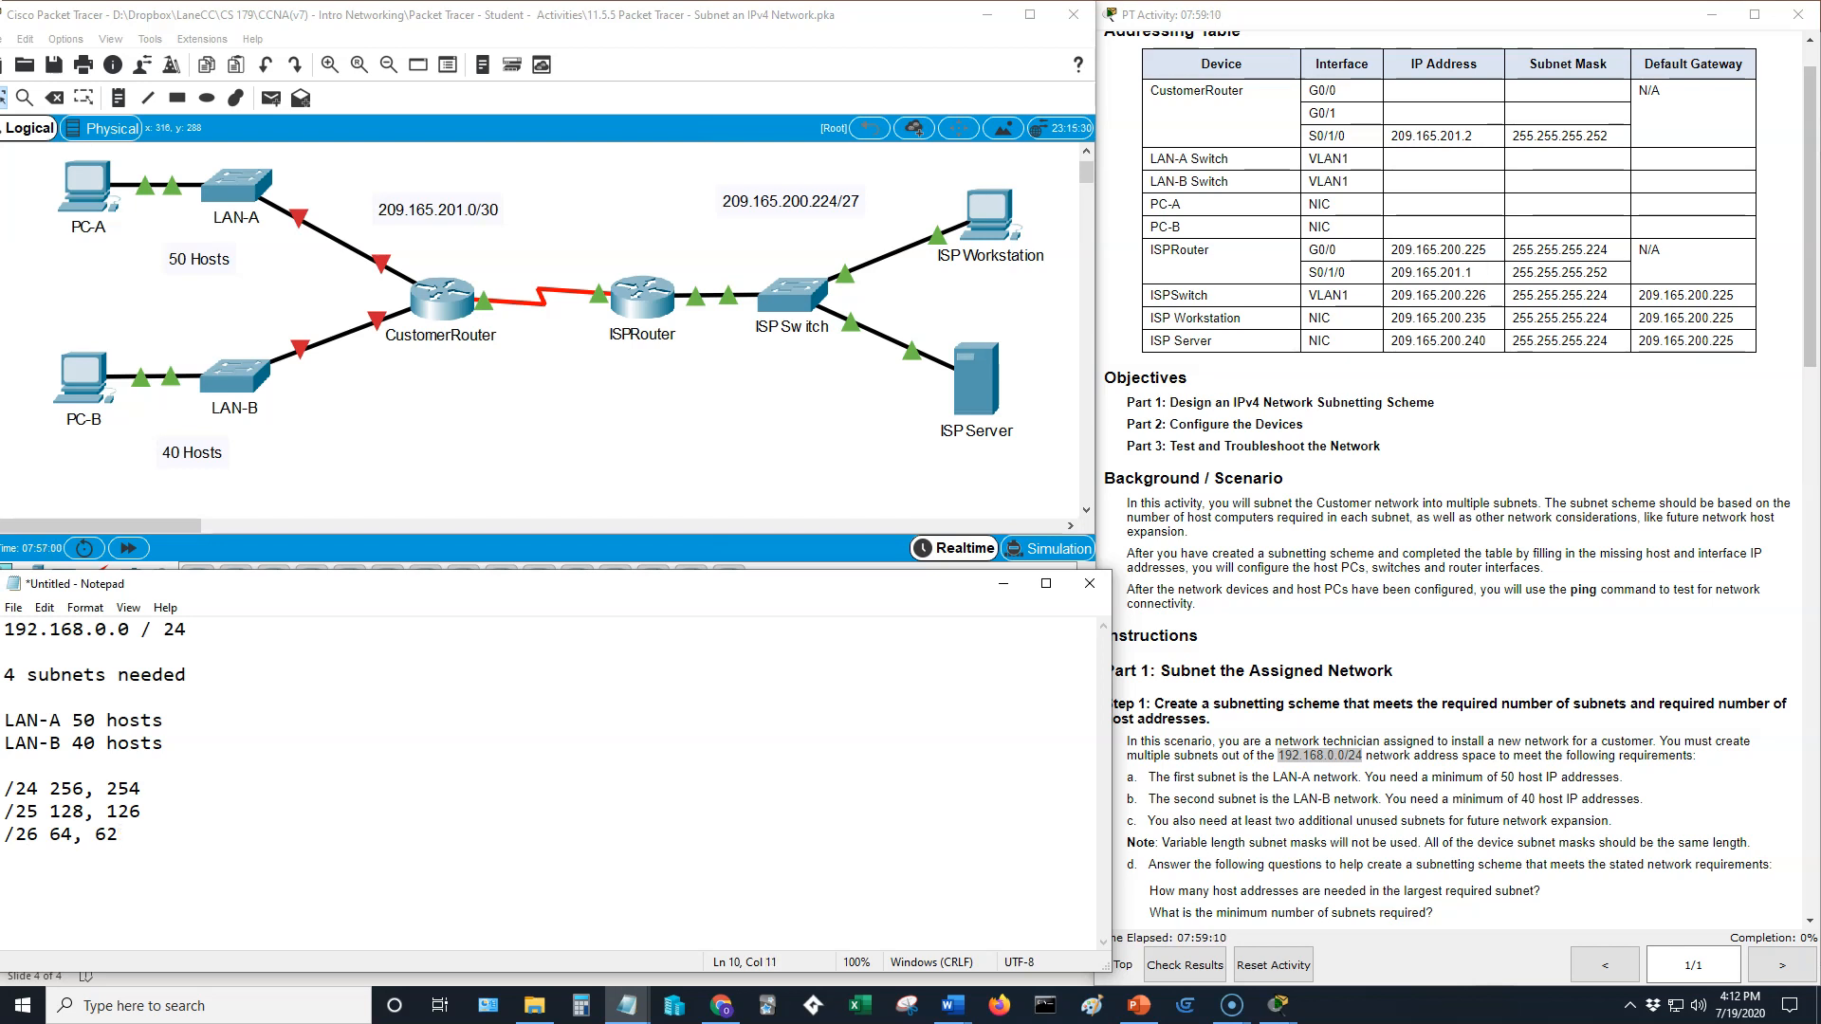
{"action": "type", "text": "/27 "}
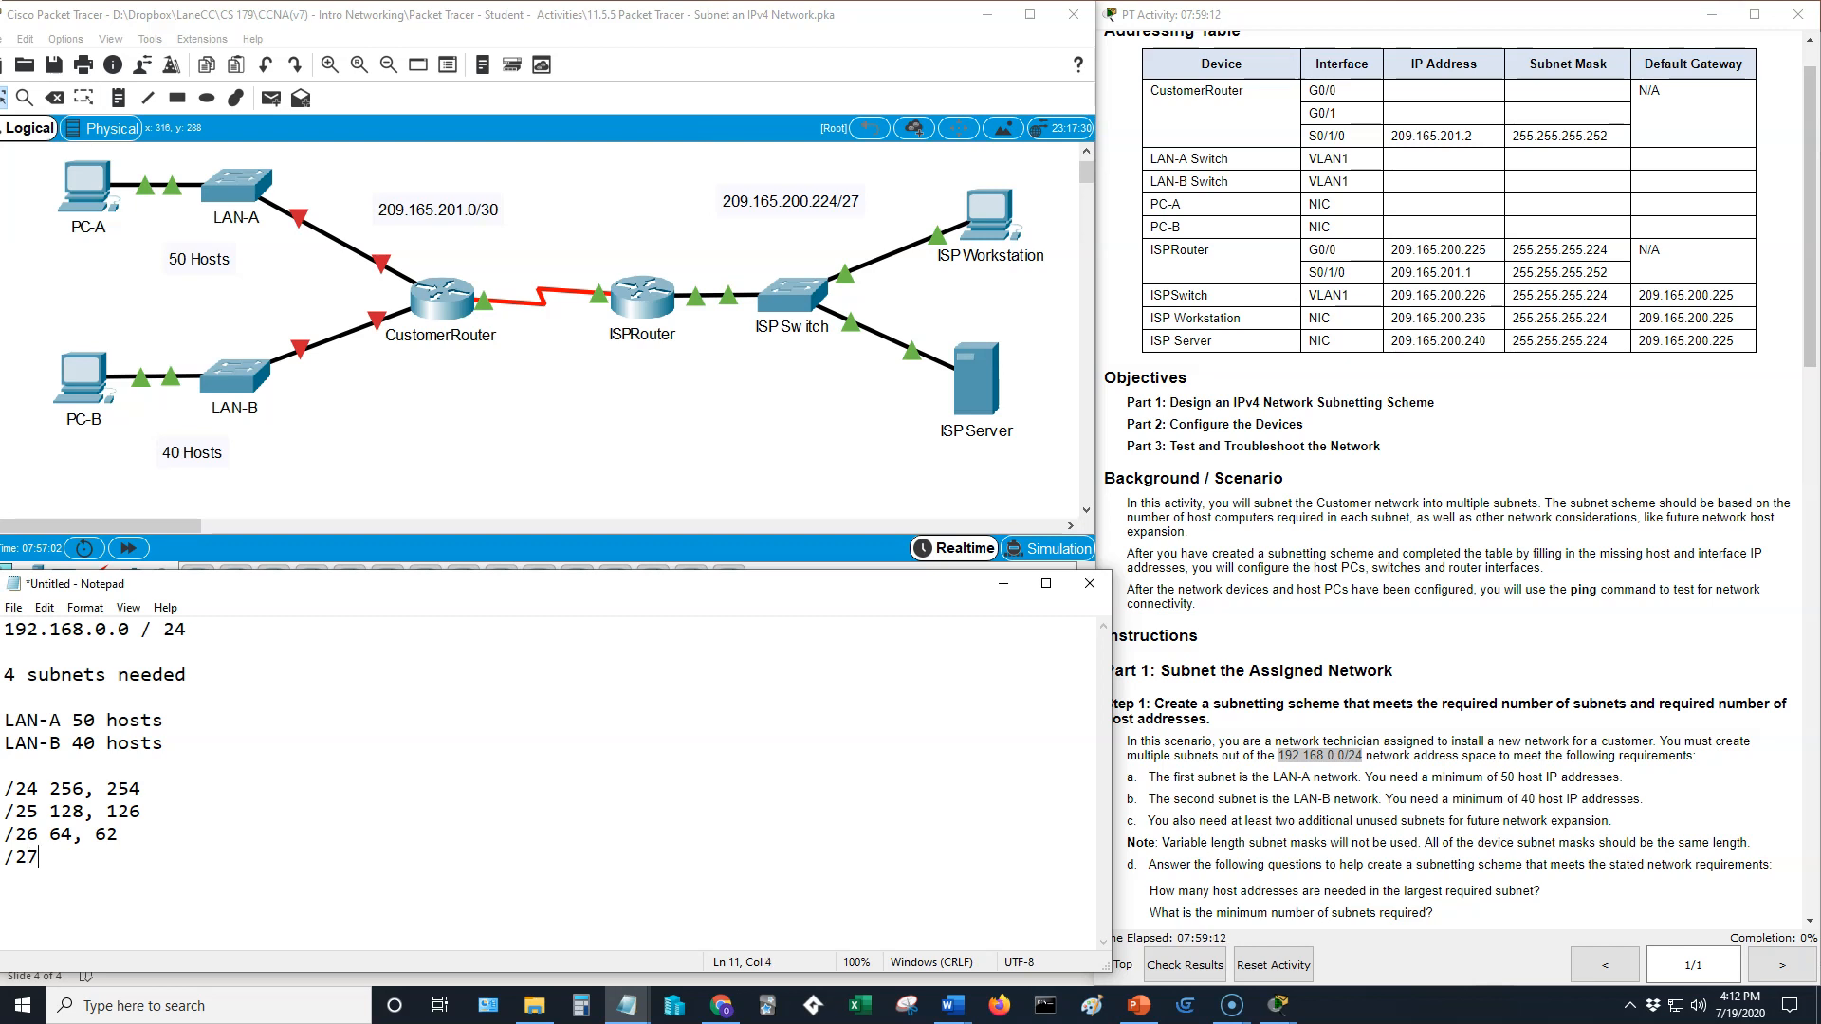
{"action": "type", "text": "32, 2"}
{"action": "type", "text": "0"}
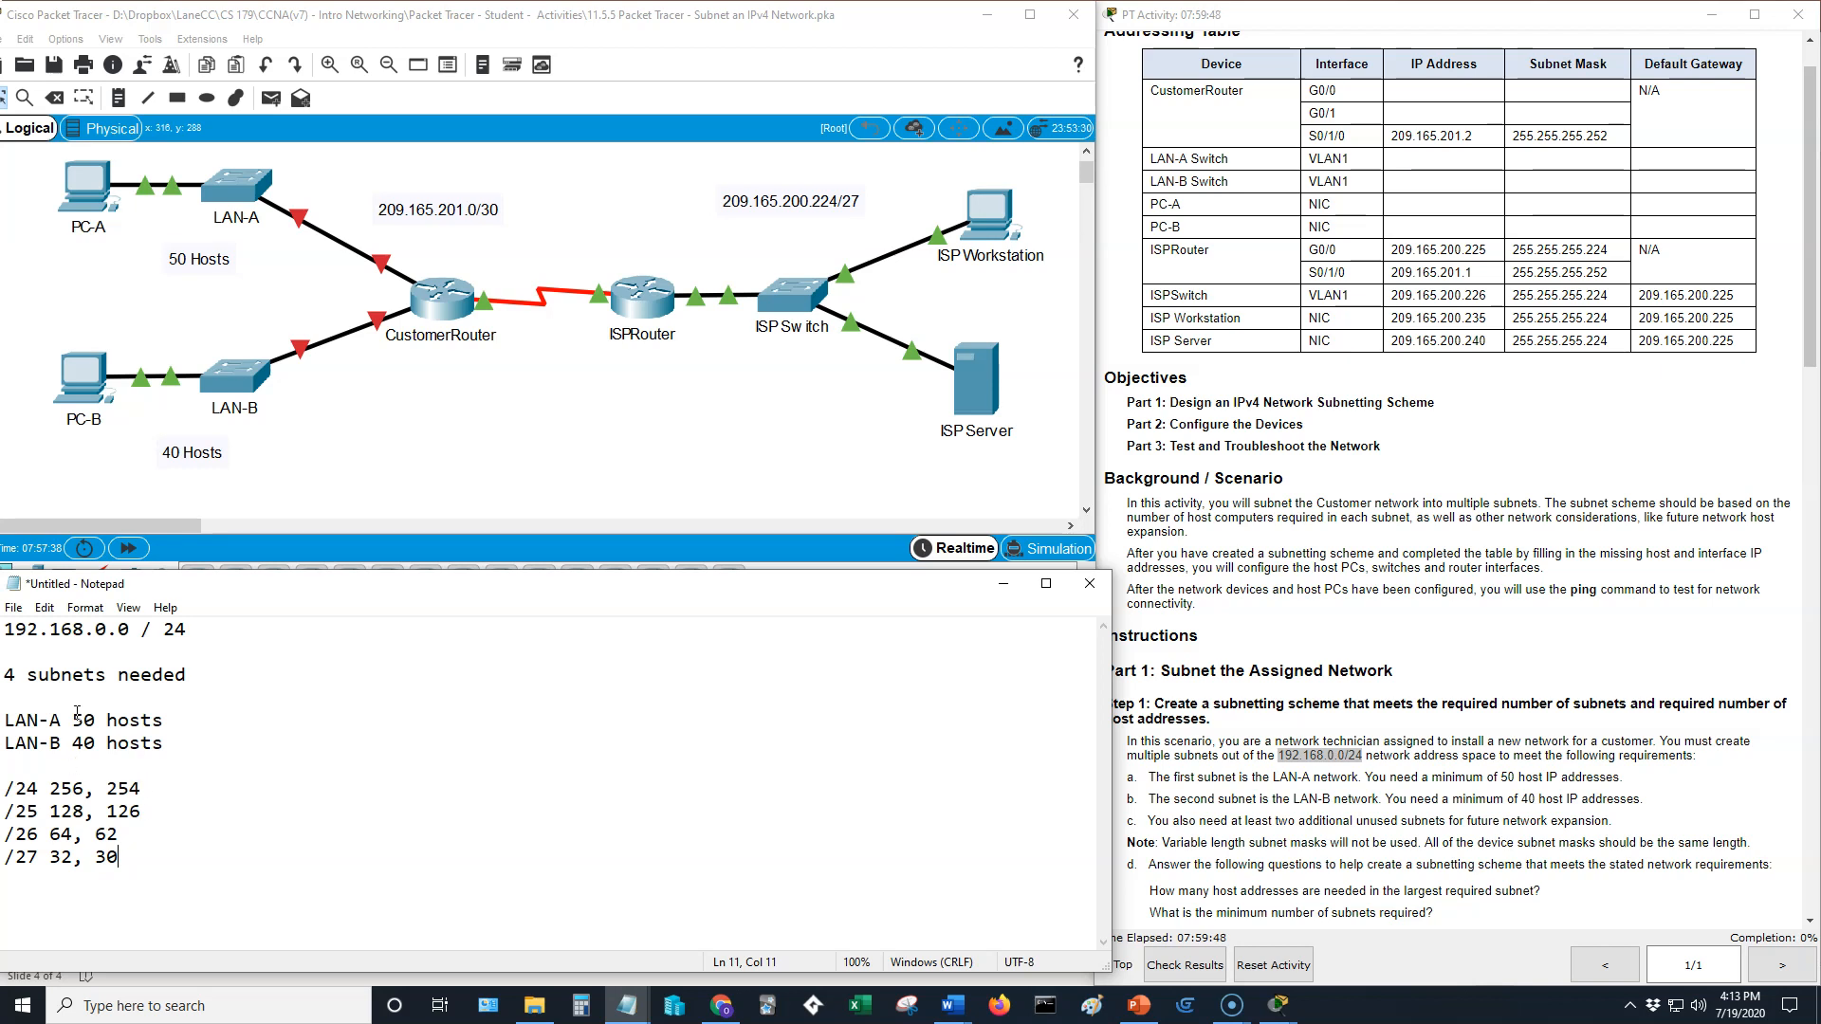
Step: Append the number of subnets to the prefix lines: 1 subnet for /24, 2 subnets for /25 and 4 subnets for /26
{"action": "left_click", "coordinate": [138, 786]}
{"action": "type", "text": ",  1"}
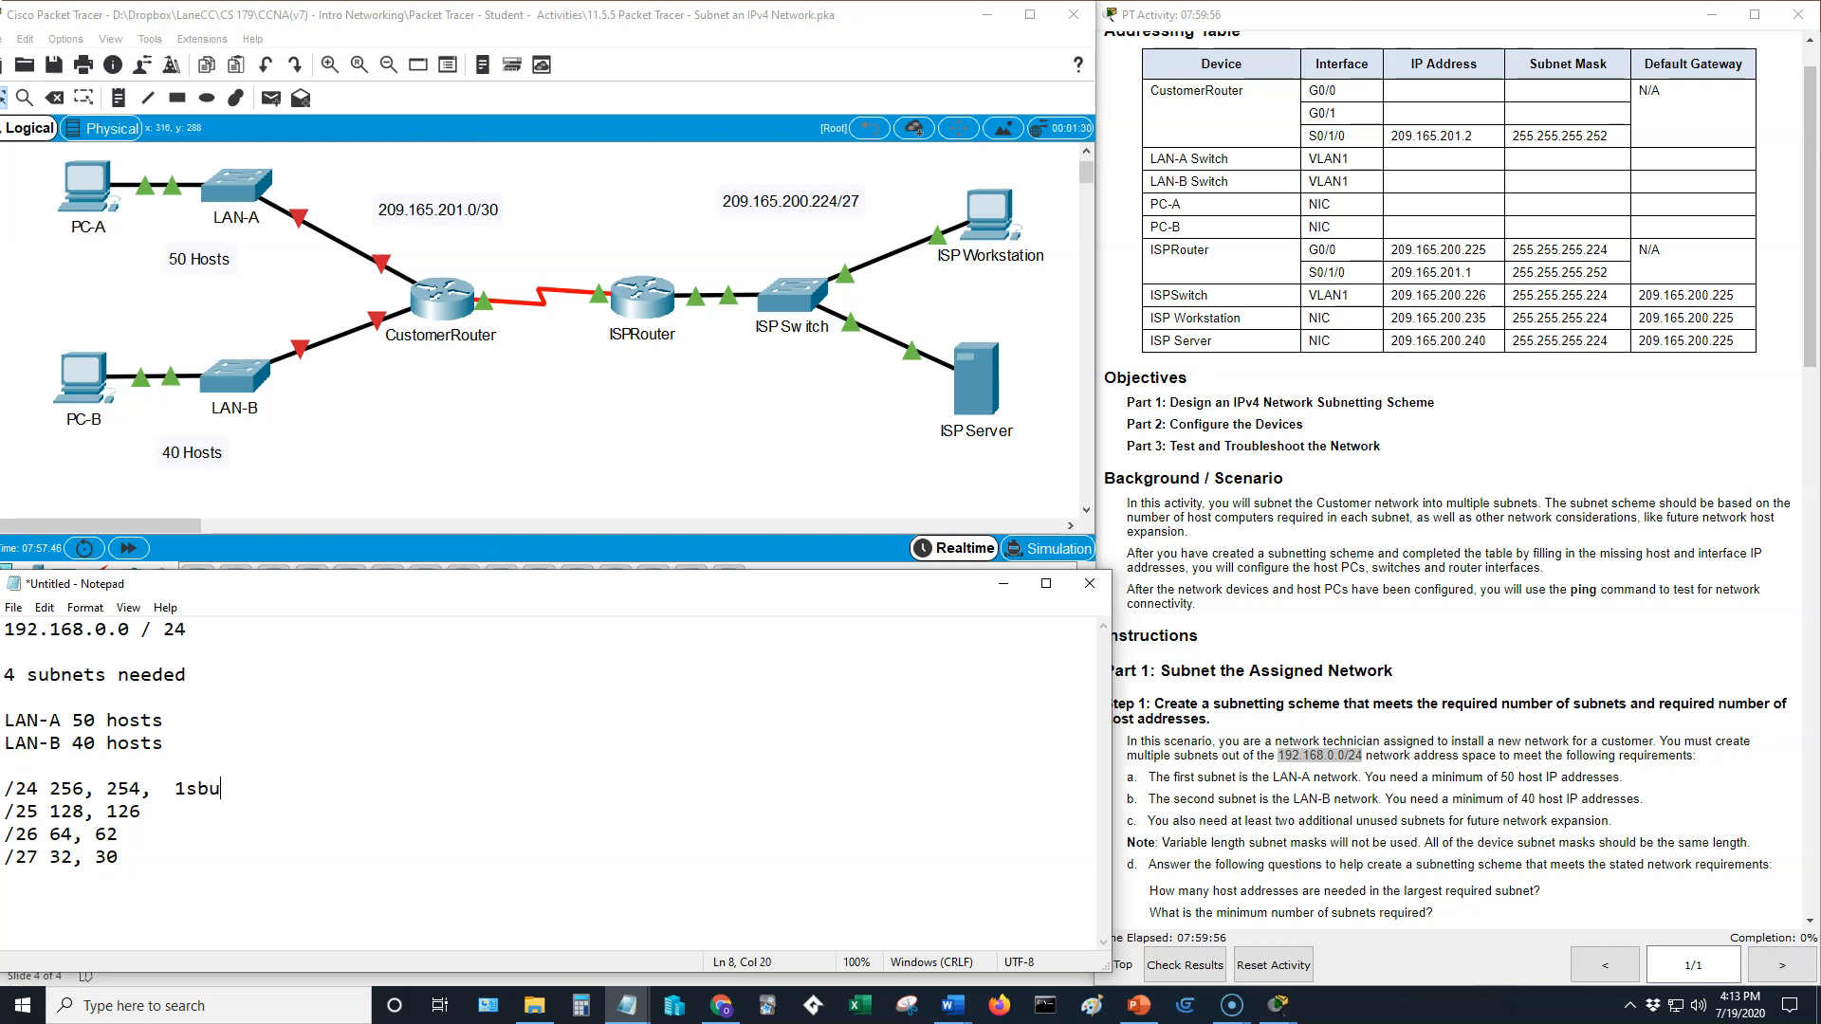
{"action": "type", "text": " subnet"}
{"action": "key", "text": "Down"}
{"action": "type", "text": "2 subnets"}
{"action": "key", "text": "Down"}
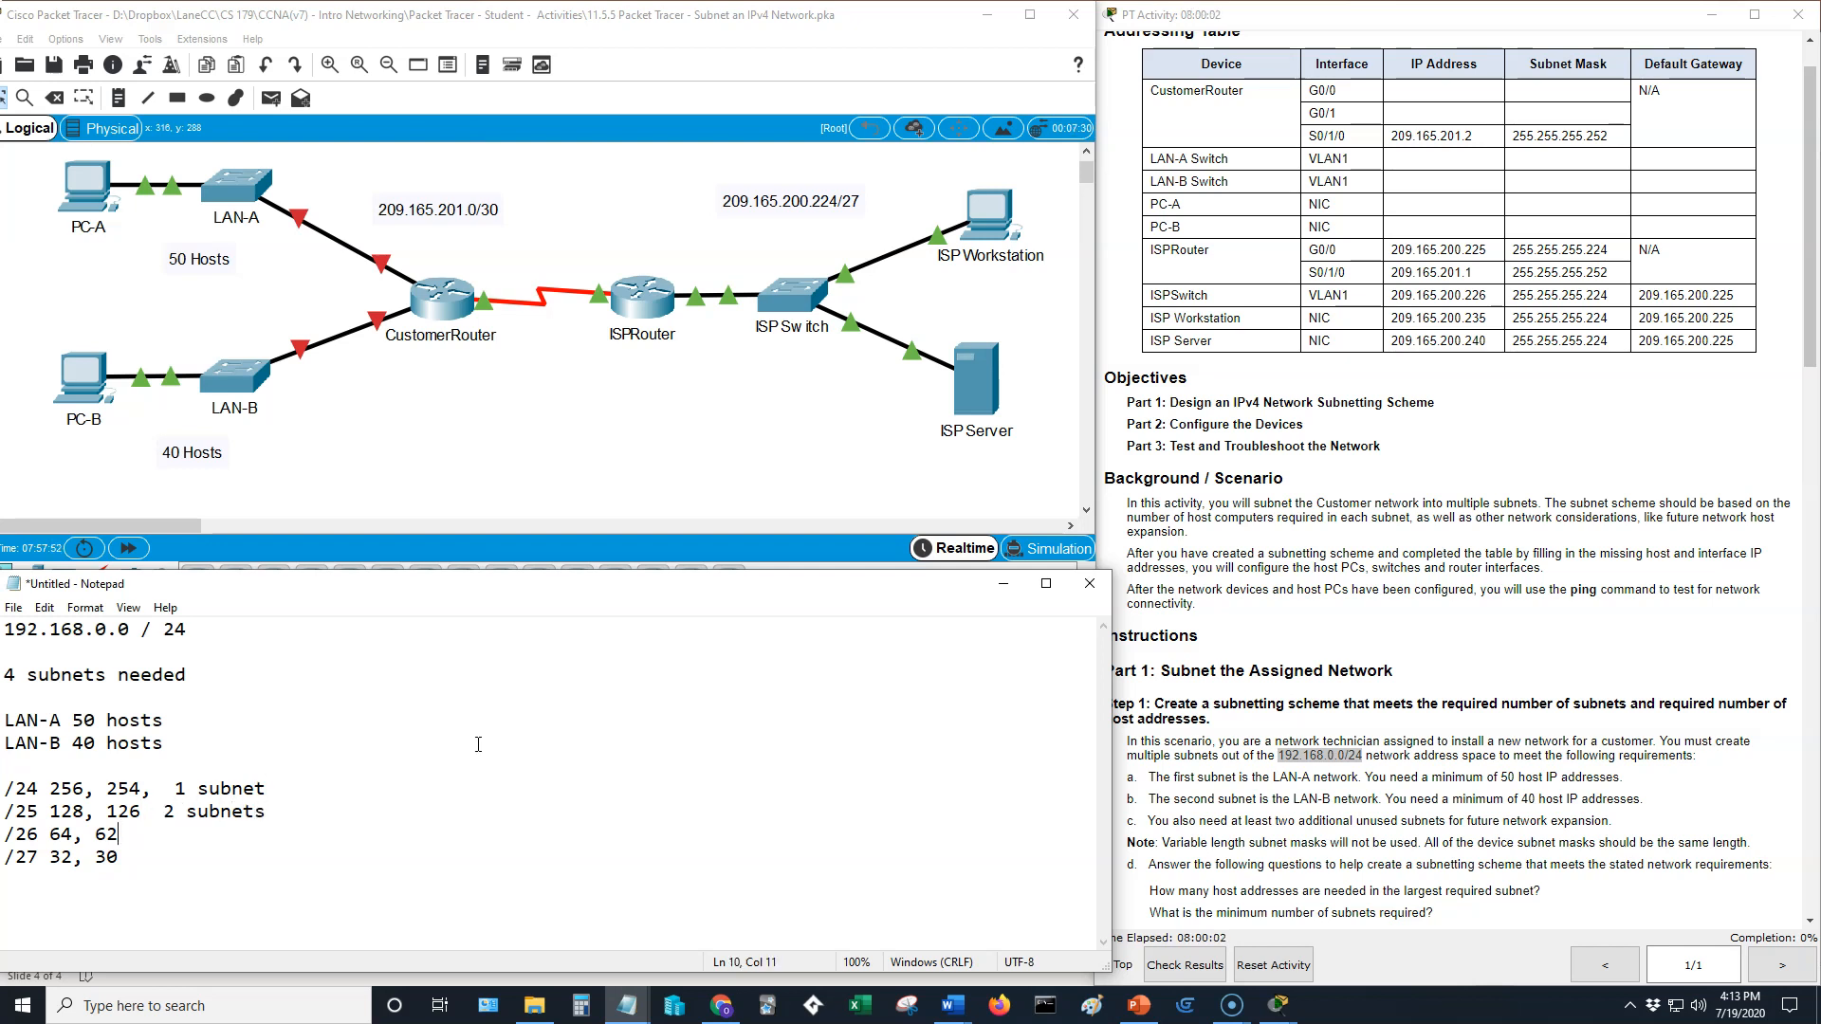
{"action": "key", "text": "BackSpace"}
{"action": "type", "text": "4 subnets"}
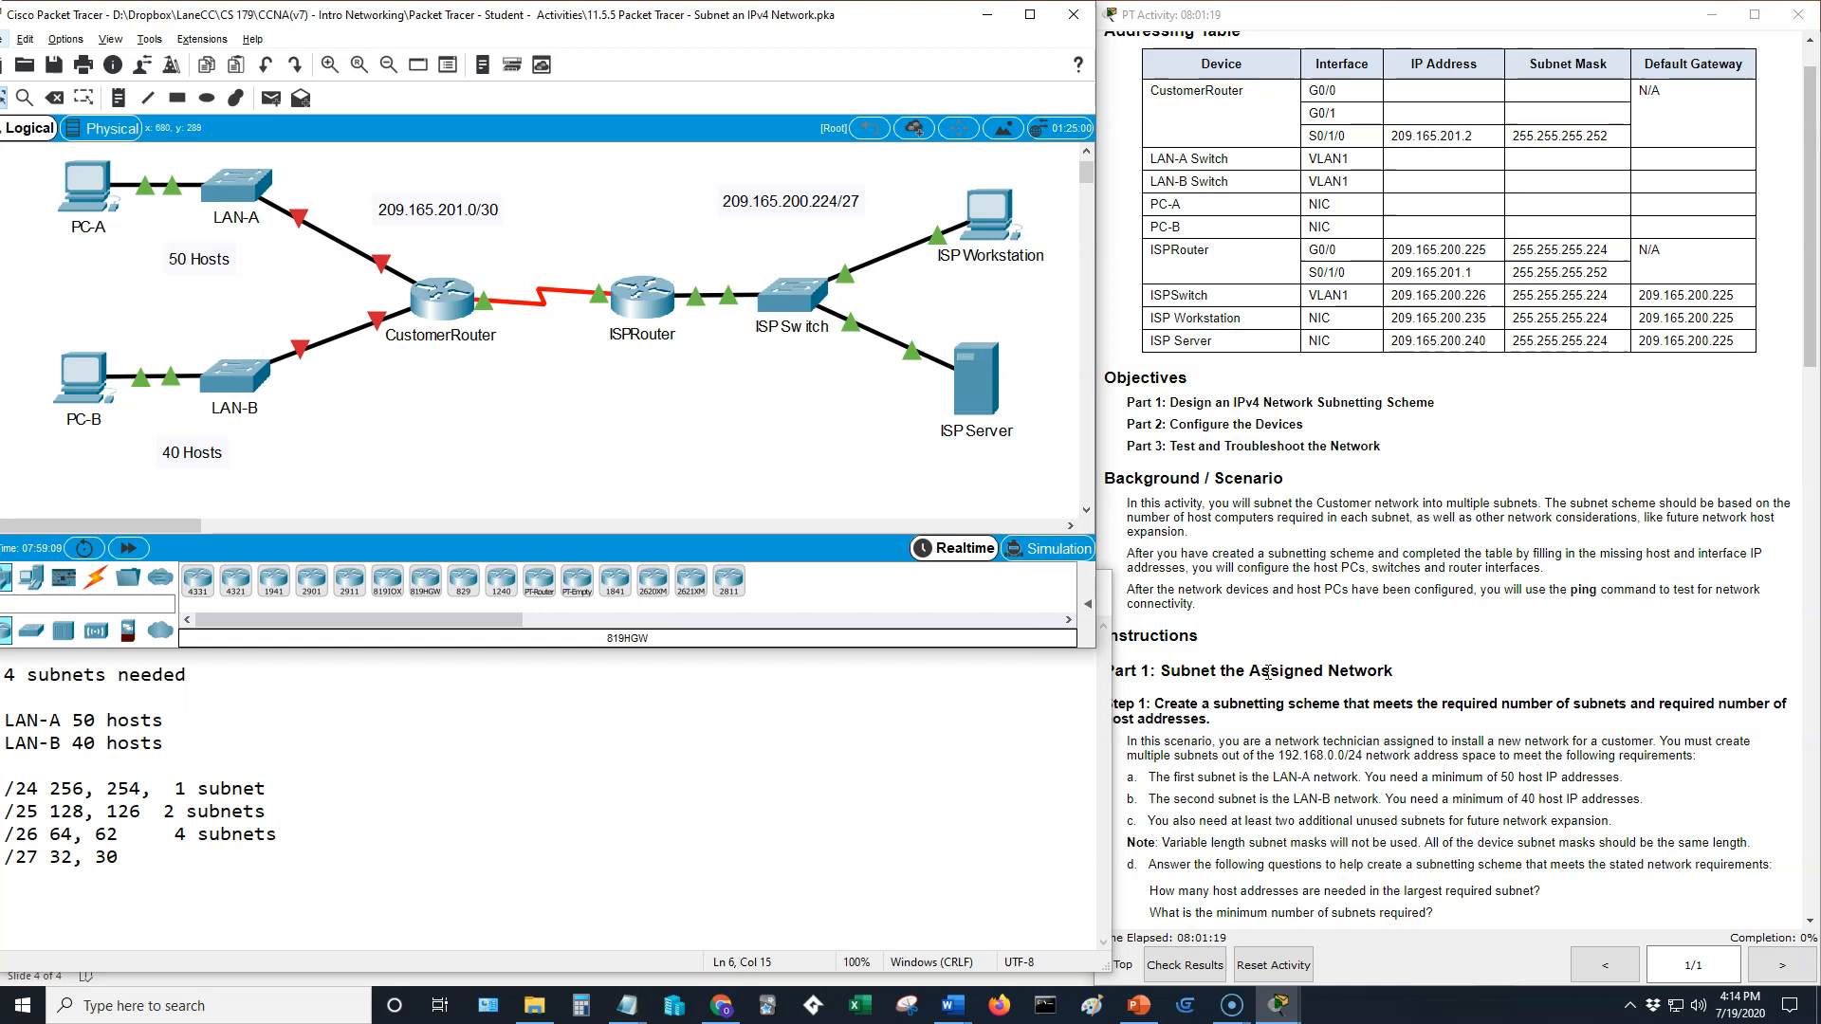
Step: Review the activity instructions through the subnet questions and device configuration, and compare them with the /26 line in the notes
{"action": "scroll", "coordinate": [1283, 512], "scroll_direction": "down", "scroll_amount": 6}
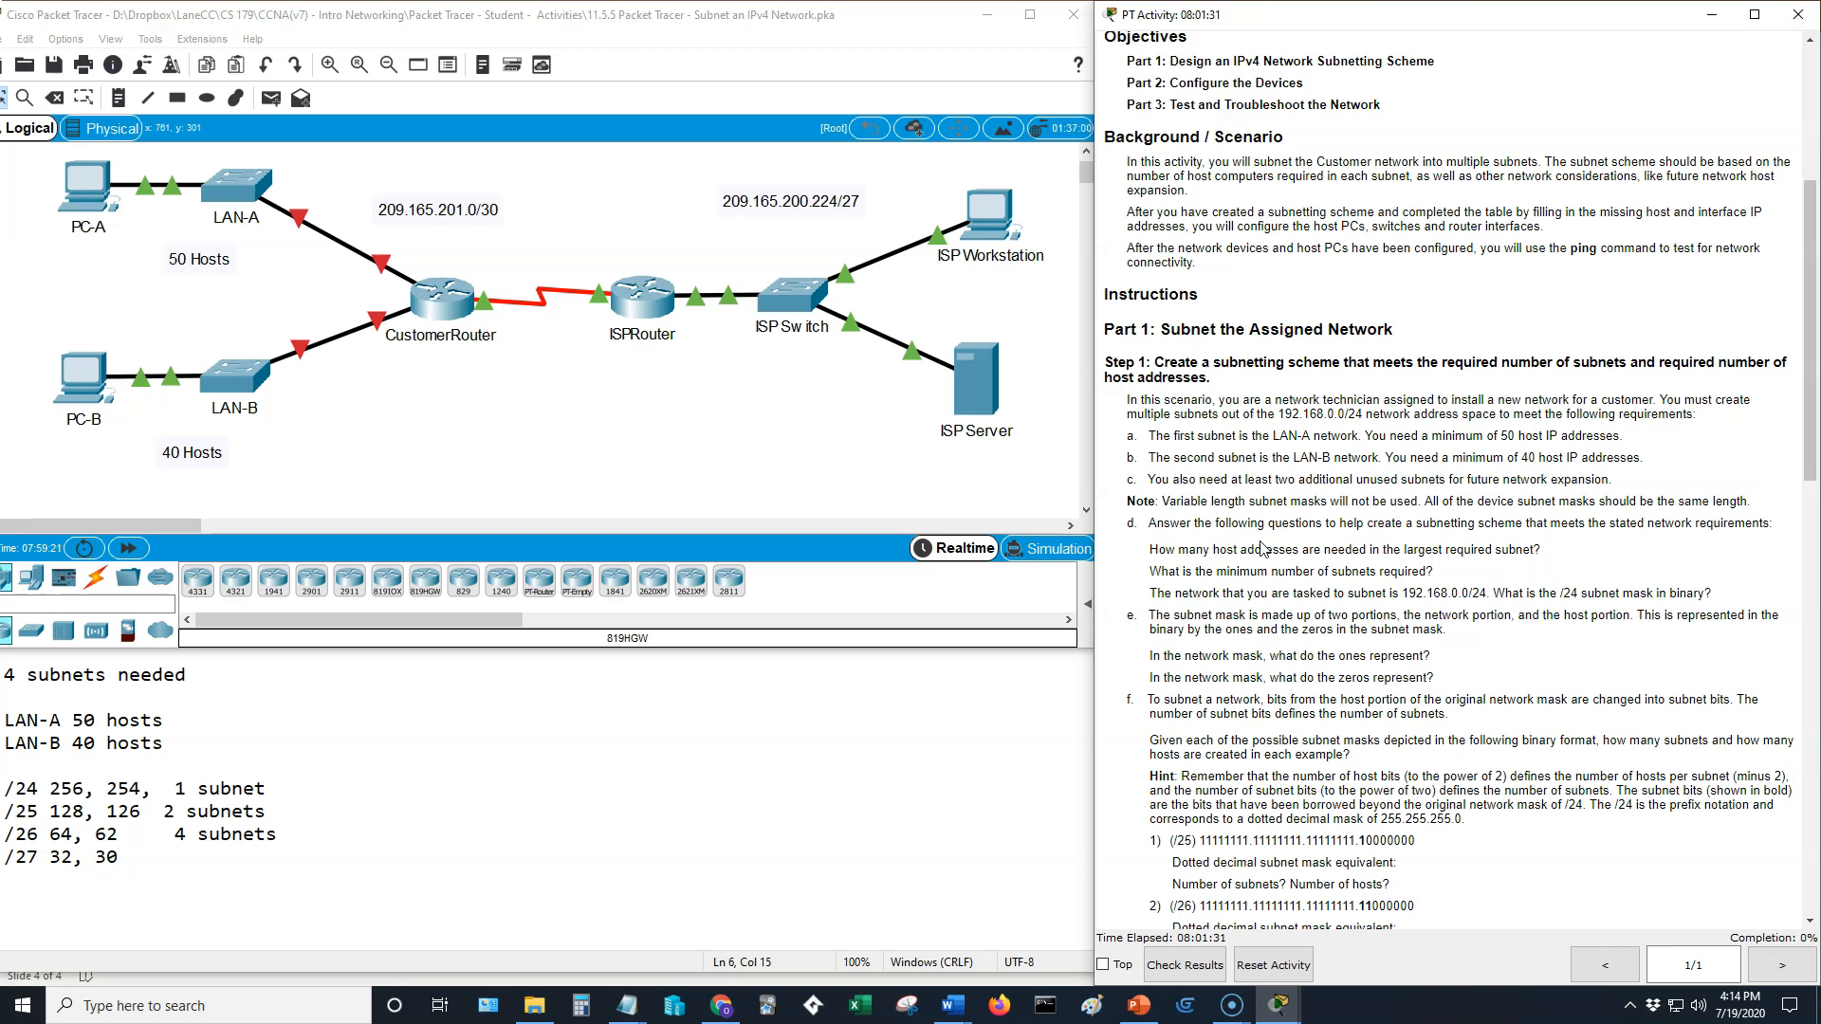
{"action": "scroll", "coordinate": [1262, 548], "scroll_direction": "down", "scroll_amount": 5}
{"action": "scroll", "coordinate": [1262, 548], "scroll_direction": "down", "scroll_amount": 7}
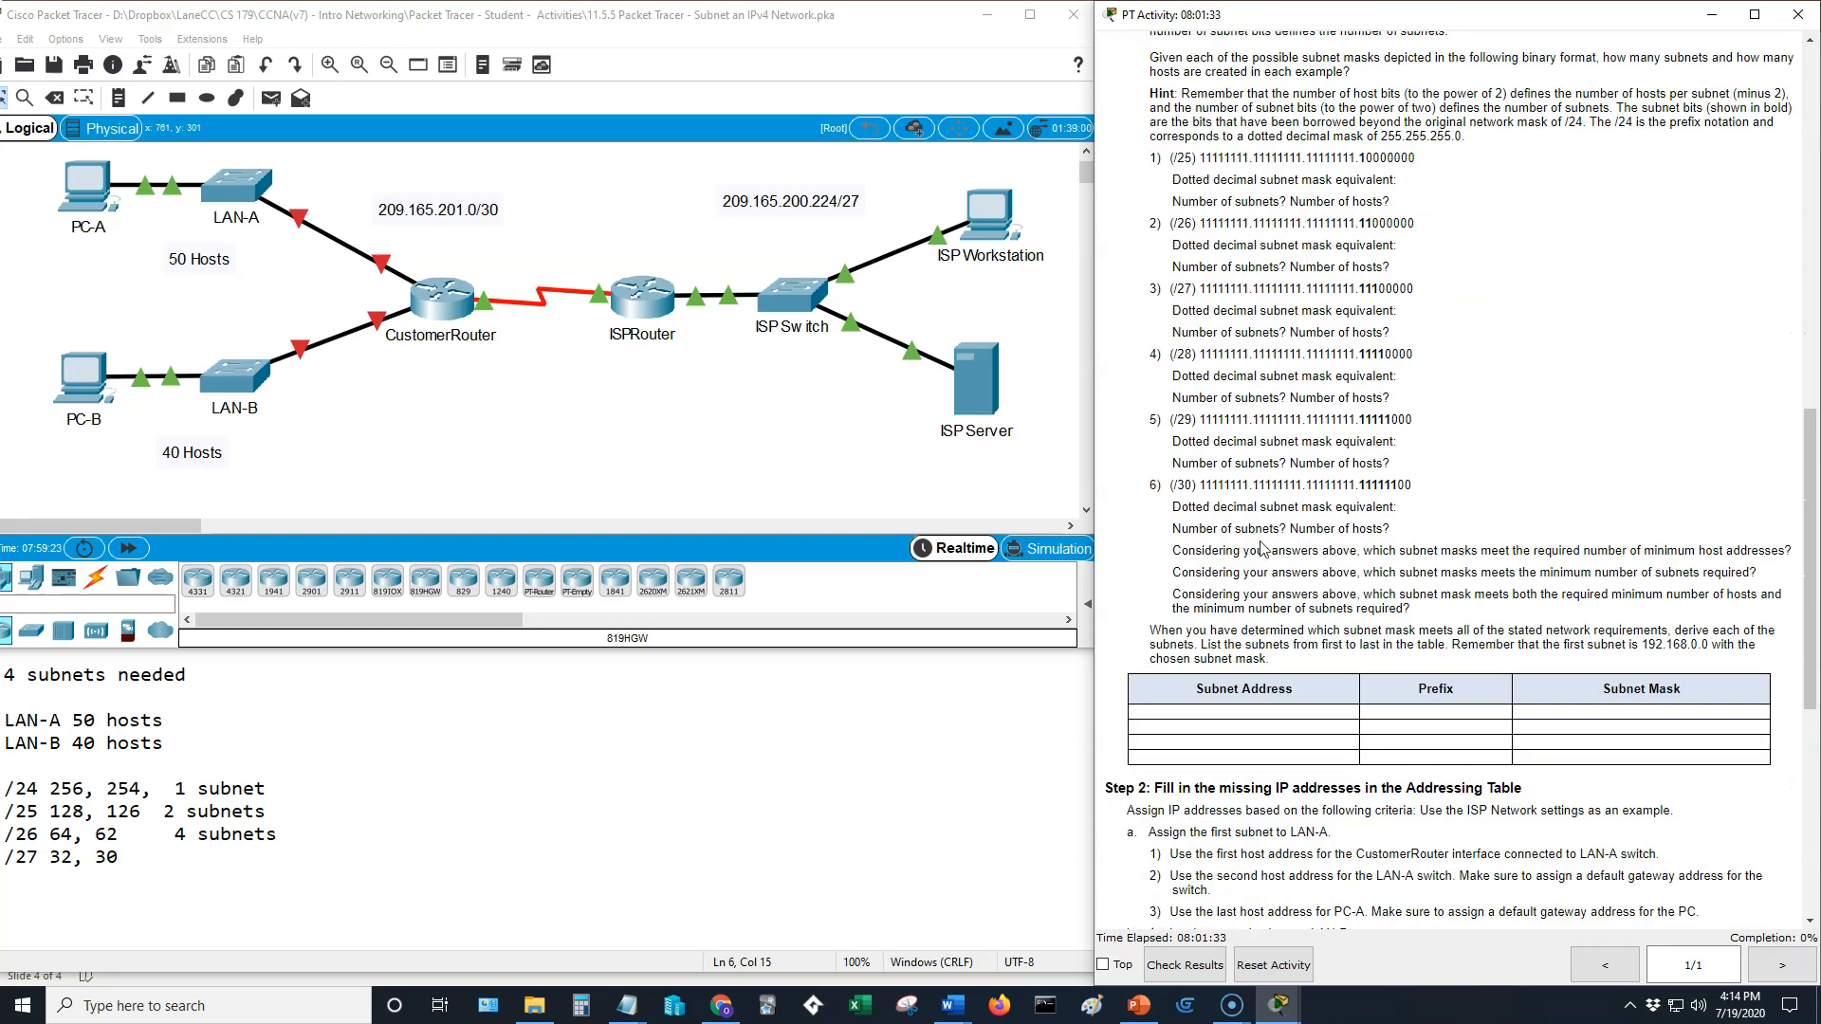
{"action": "scroll", "coordinate": [1262, 548], "scroll_direction": "down", "scroll_amount": 5}
{"action": "scroll", "coordinate": [1262, 545], "scroll_direction": "down", "scroll_amount": 4}
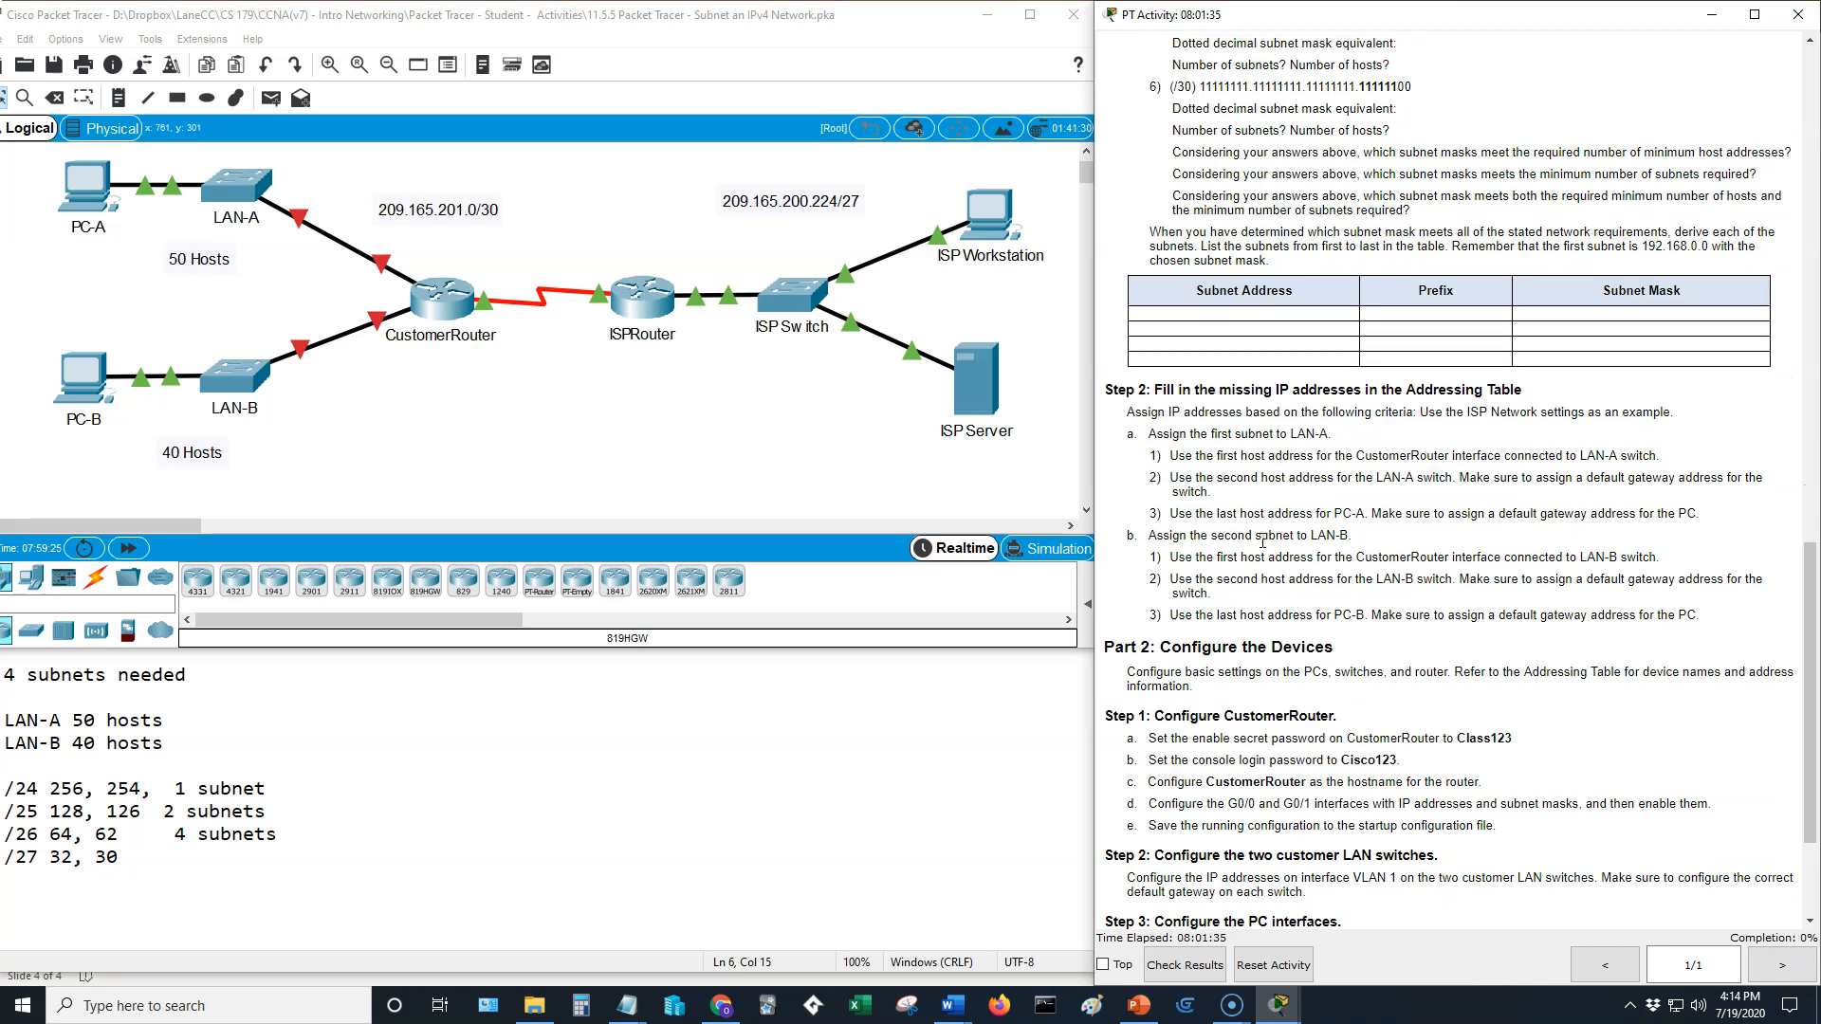
{"action": "scroll", "coordinate": [1262, 545], "scroll_direction": "down", "scroll_amount": 1}
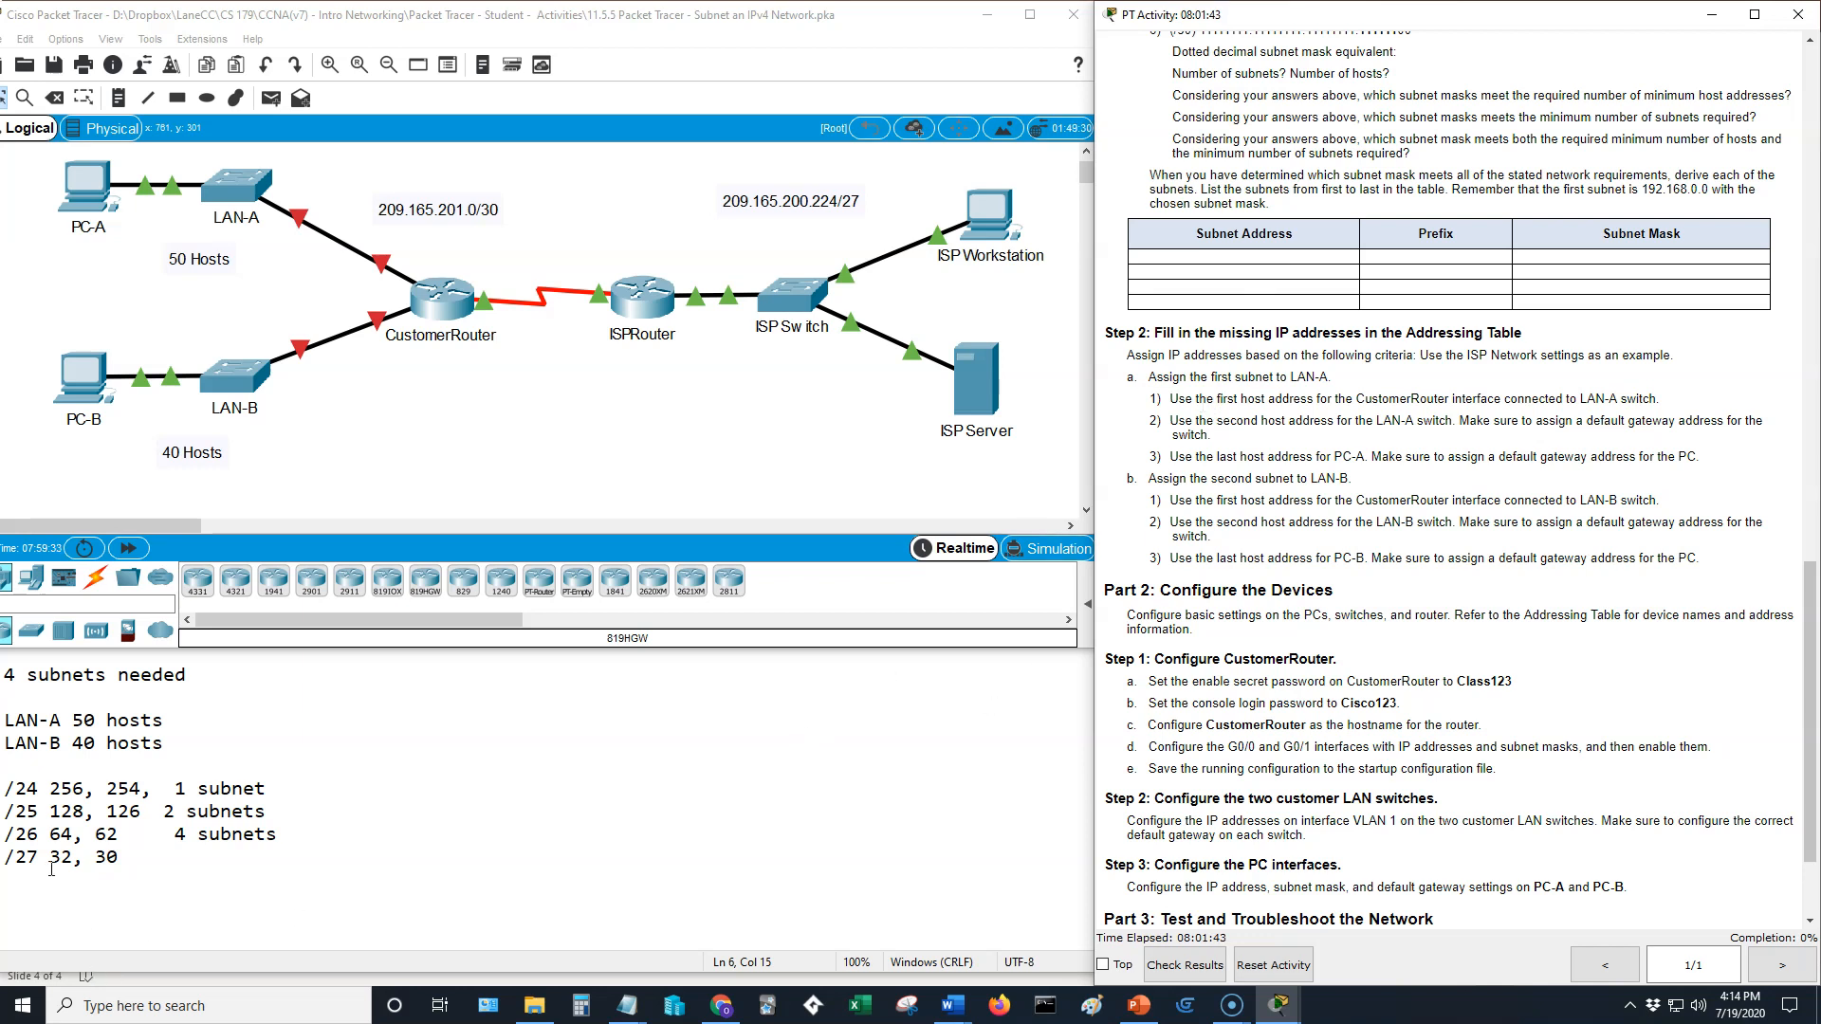
{"action": "left_click_drag", "start_coordinate": [9, 836], "coordinate": [284, 836]}
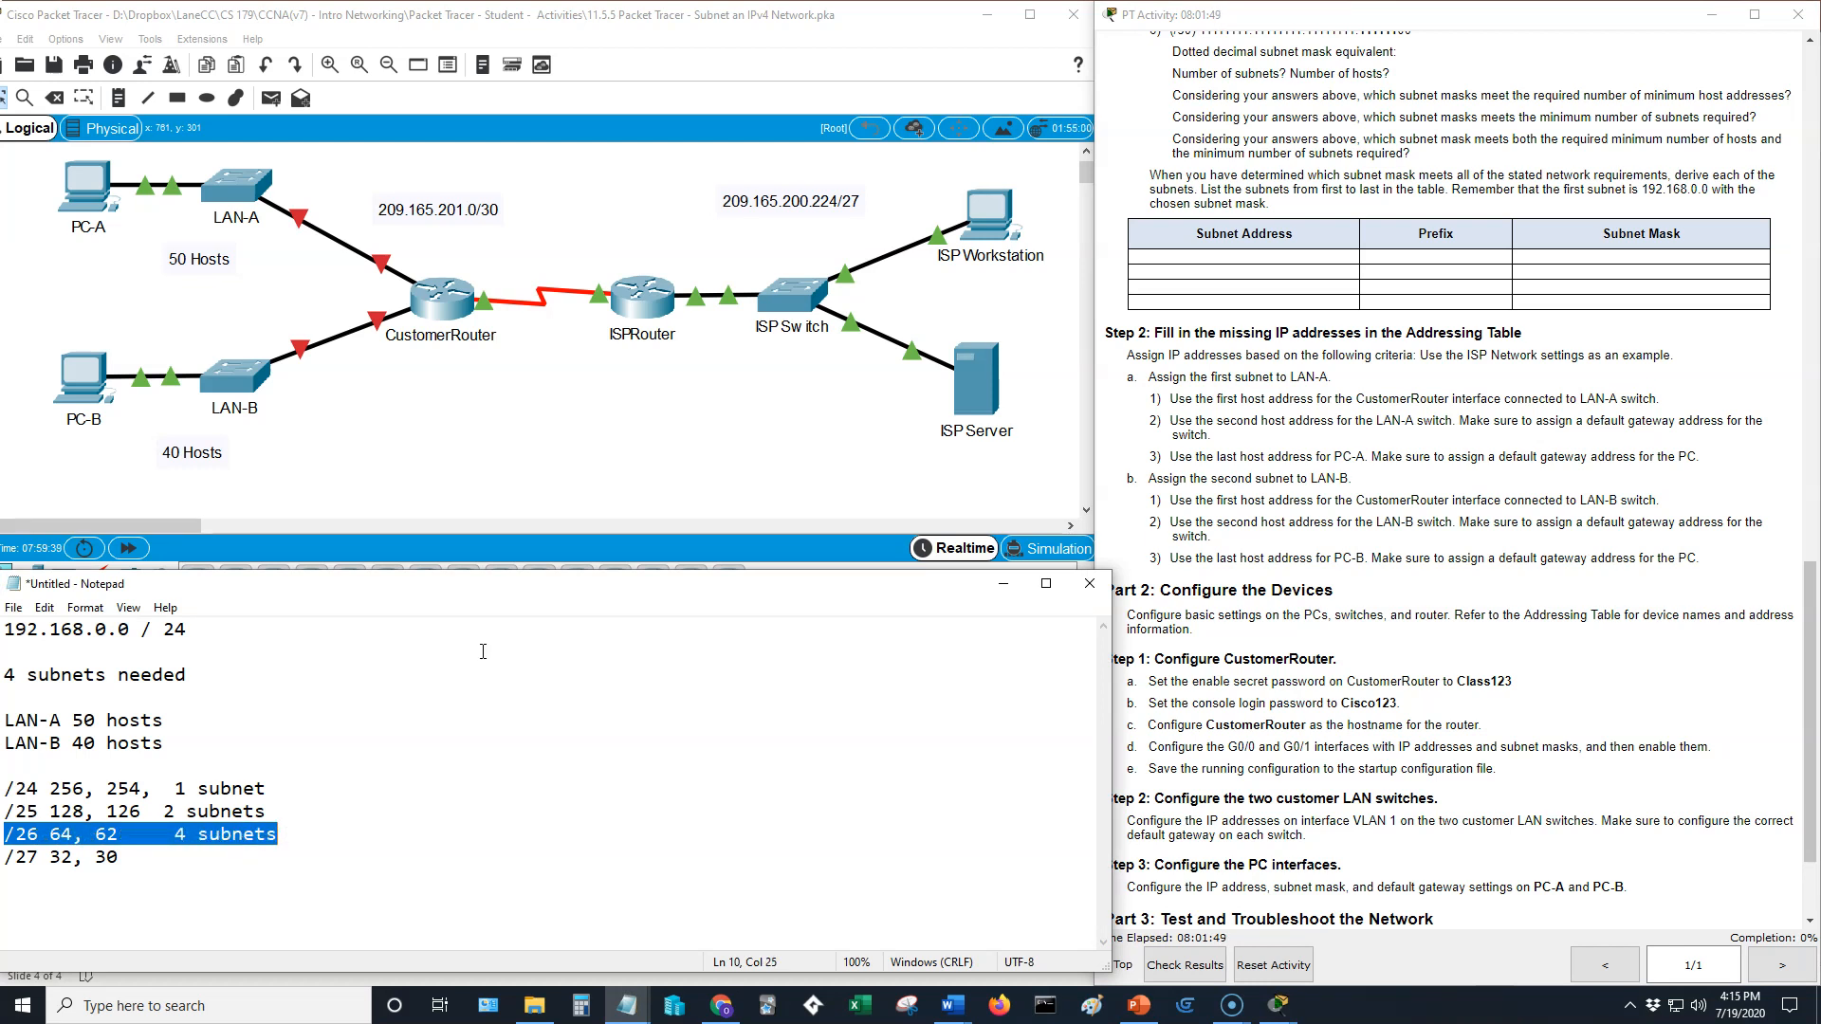
{"action": "left_click", "coordinate": [537, 637]}
Step: Below the prefix list, add the first subnet's range as "subnet 1: 192.168.0.0 -> 192.168.0.63"
{"action": "left_click", "coordinate": [182, 863]}
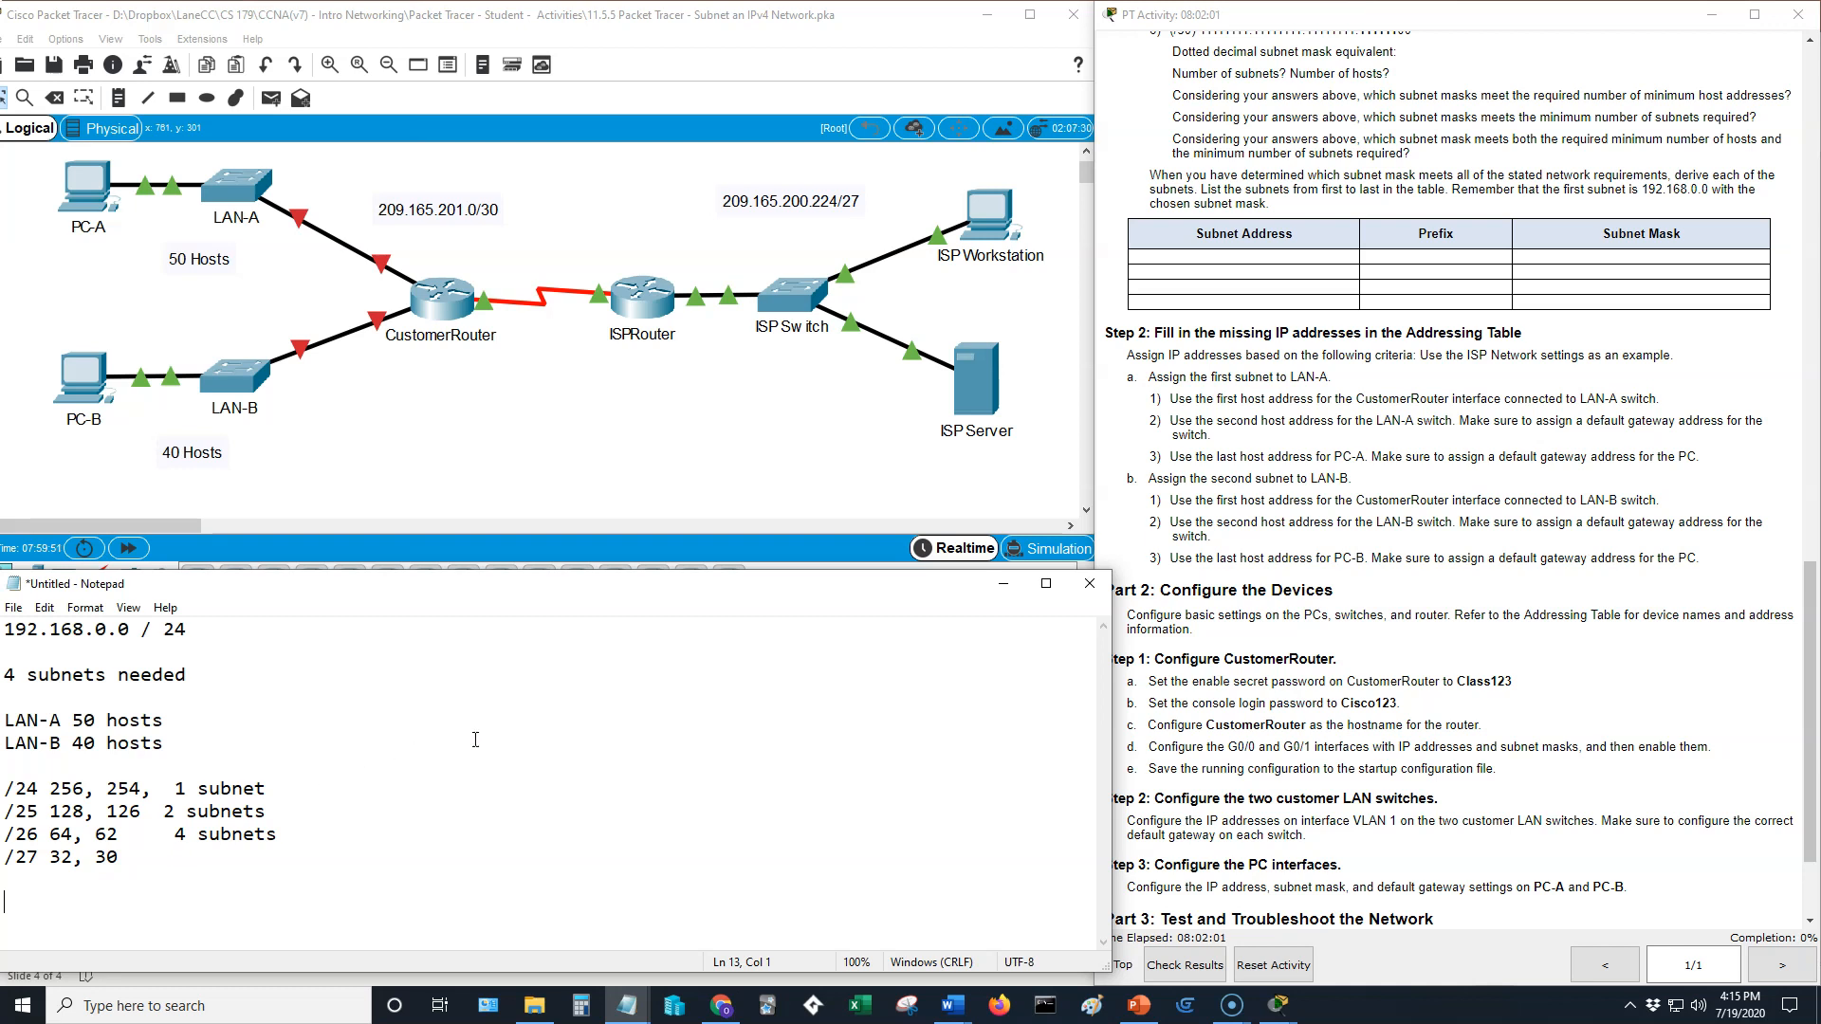
{"action": "type", "text": "19"}
{"action": "key", "text": "BackSpace"}
{"action": "key", "text": "BackSpace"}
{"action": "type", "text": "subnet 1:  192"}
{"action": "type", "text": "8.0.0"}
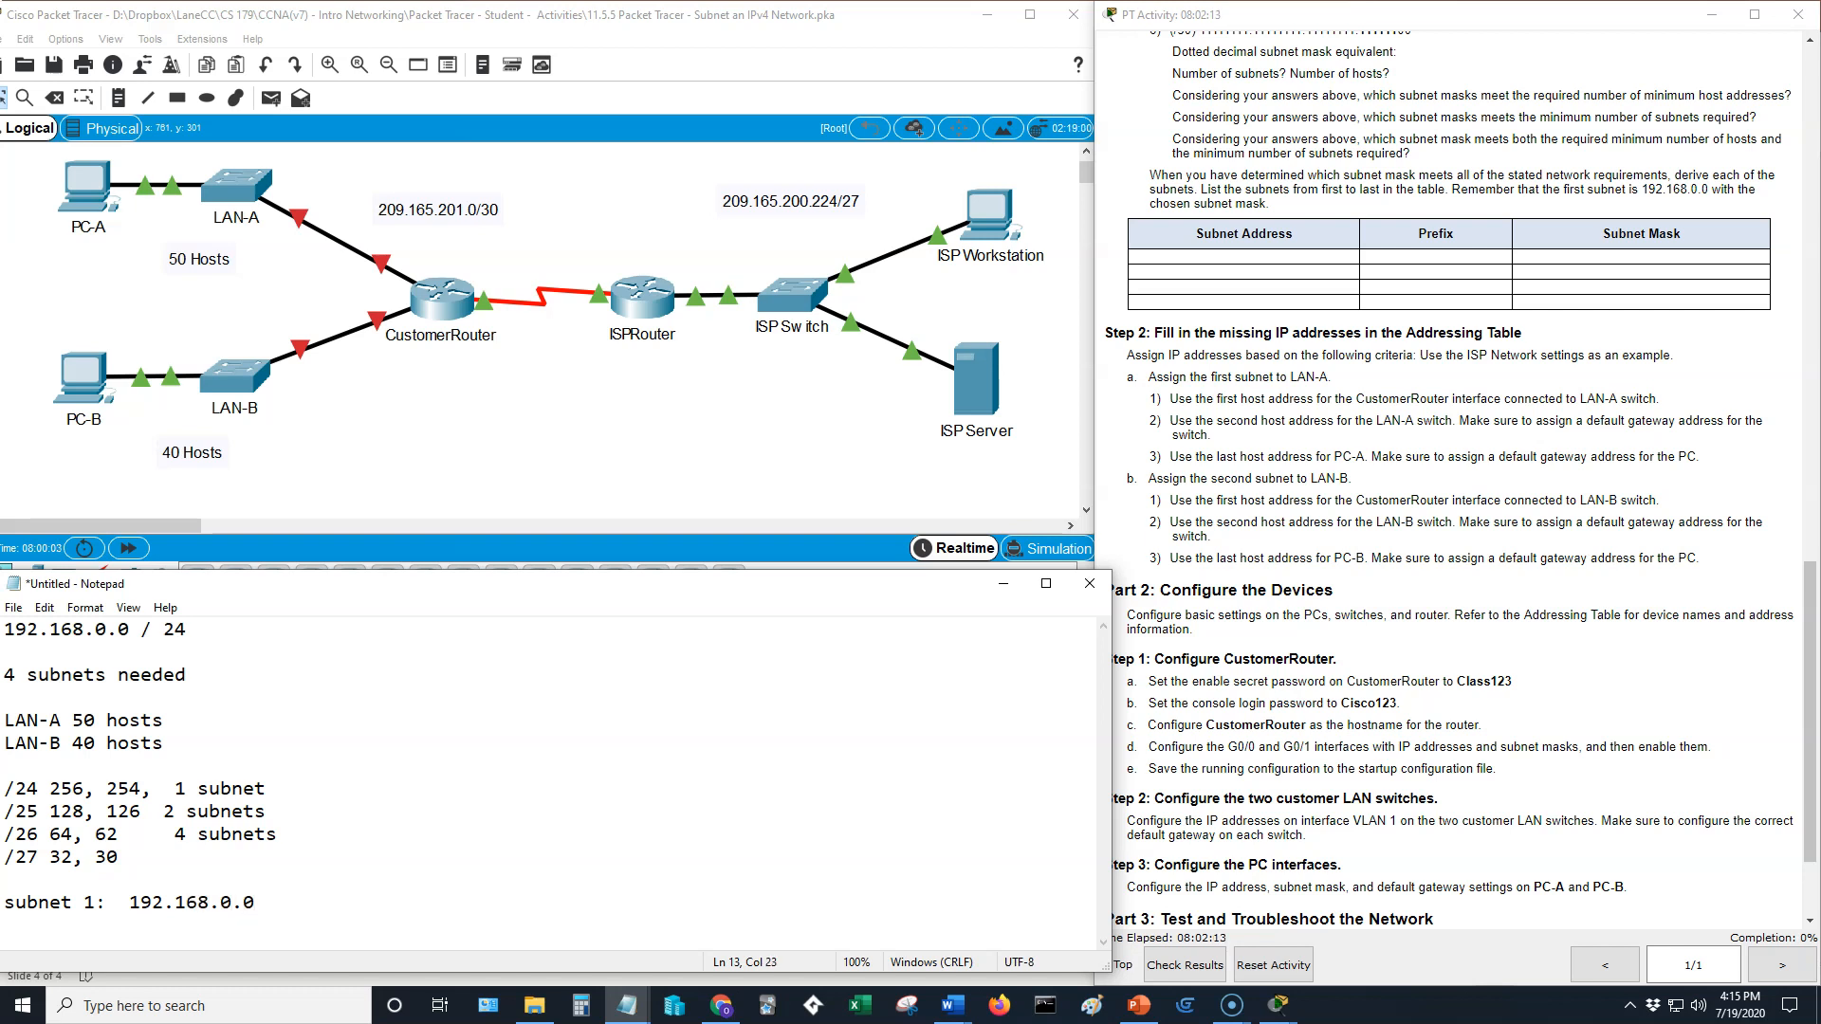
{"action": "type", "text": " / 2"}
{"action": "key", "text": "BackSpace"}
{"action": "key", "text": "BackSpace"}
{"action": "key", "text": "BackSpace"}
{"action": "key", "text": "BackSpace"}
{"action": "type", "text": "0"}
{"action": "type", "text": " -> 192.168.0"}
{"action": "type", "text": "63"}
Step: Add the second subnet's range on a new line as "subnet 2: 192.168.0.64 -> 192.168.0.127"
{"action": "key", "text": "Return"}
{"action": "type", "text": "subnet"}
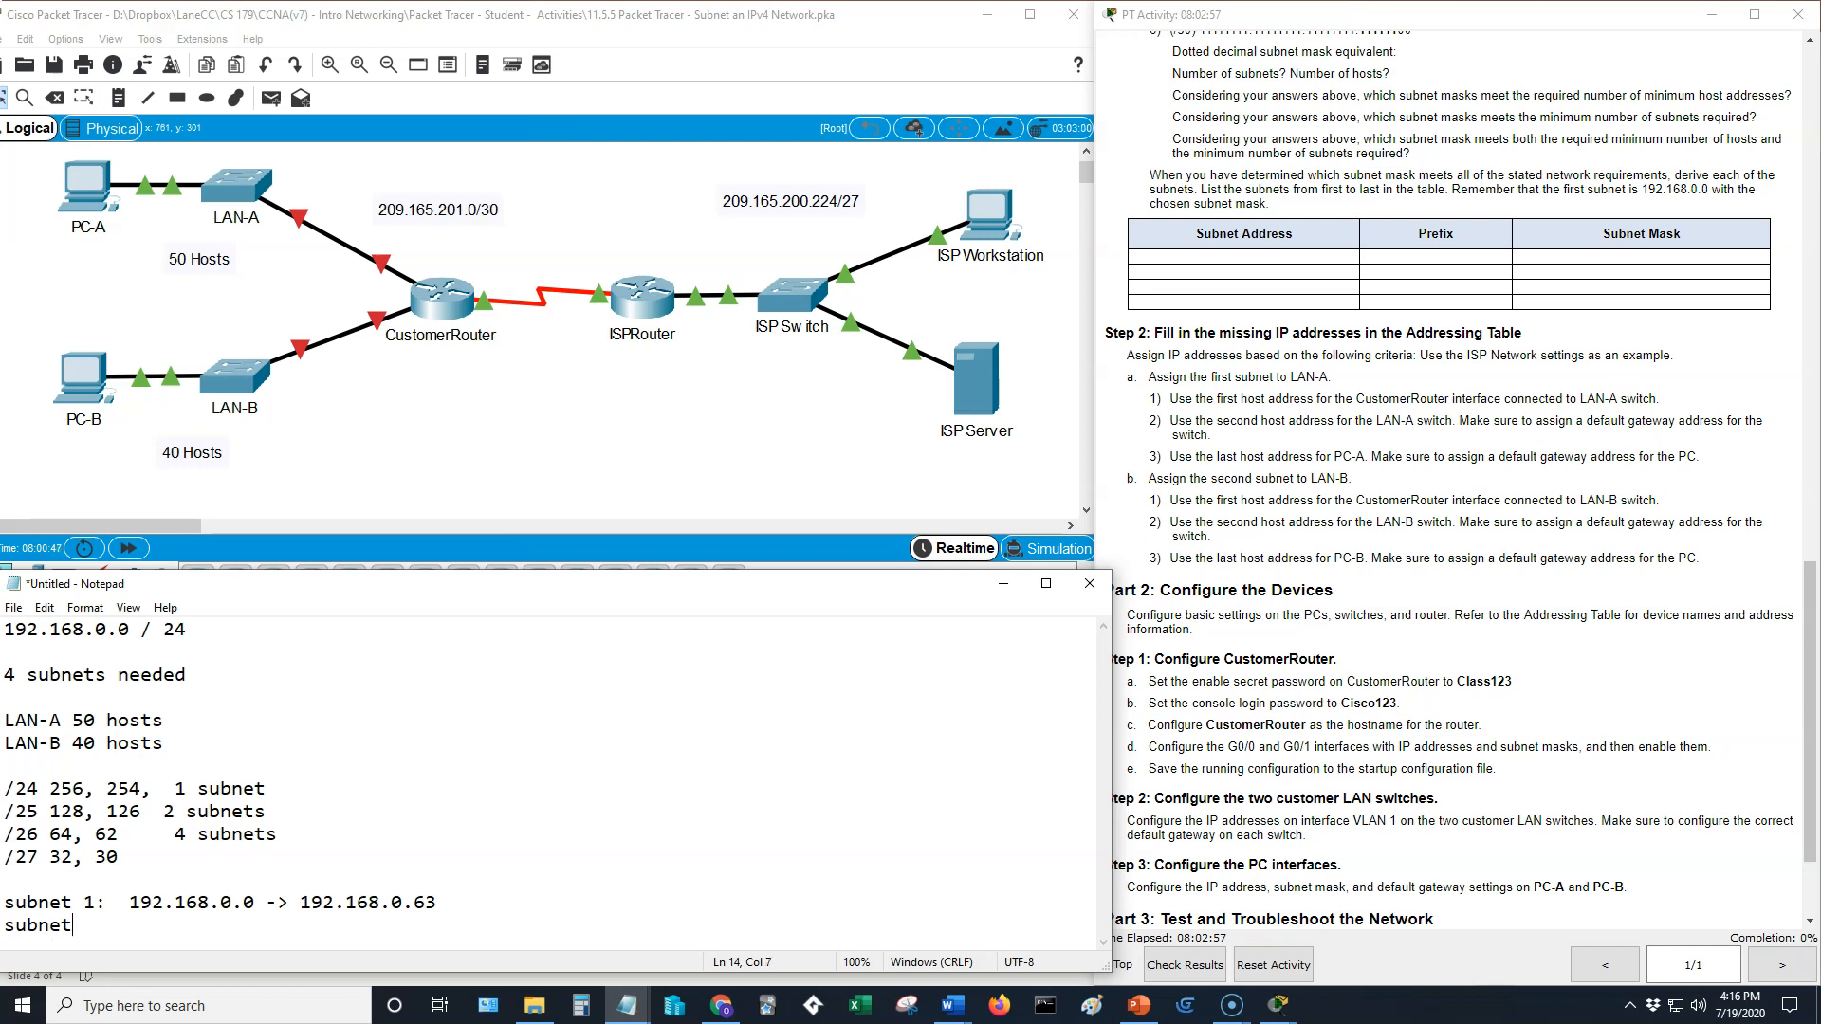
{"action": "type", "text": " 2:  192.168.0.64 -> 192.168.0.127"}
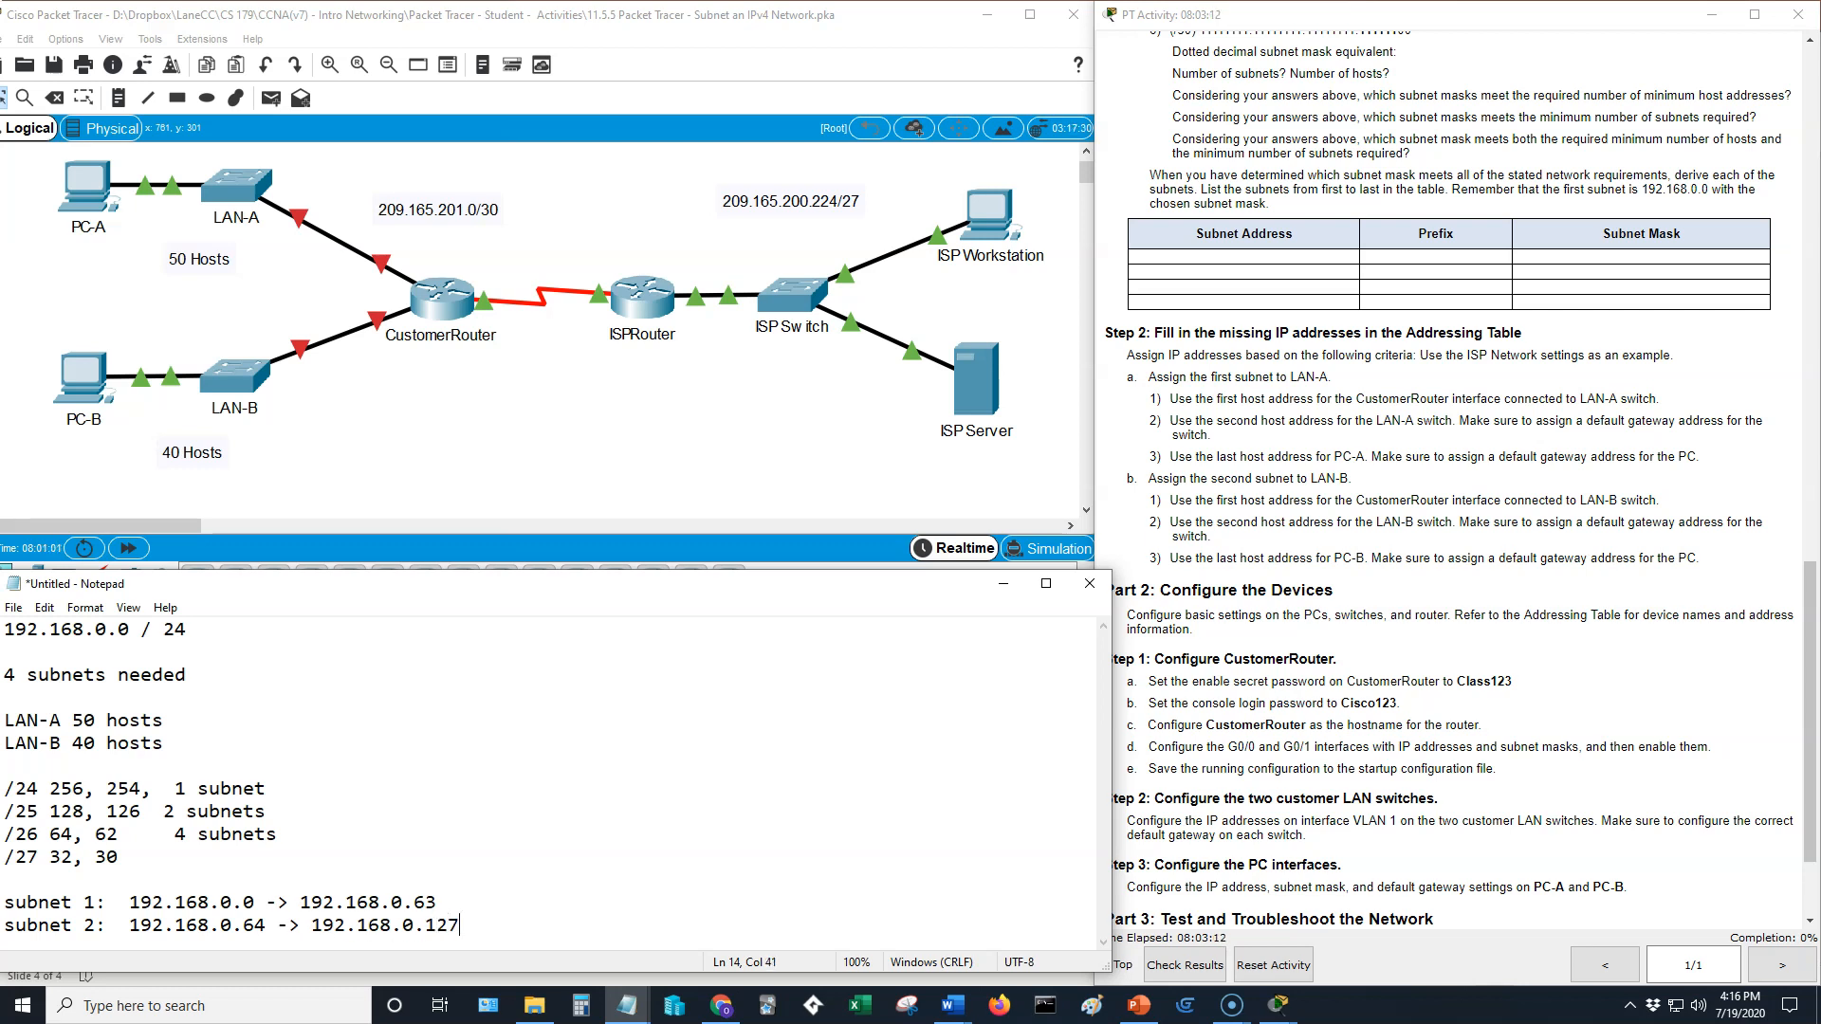
Step: Add the third subnet's range on a new line as "subnet 3: 192.168.0.128 -> 192.168.0.191"
{"action": "key", "text": "Return"}
{"action": "type", "text": "sub"}
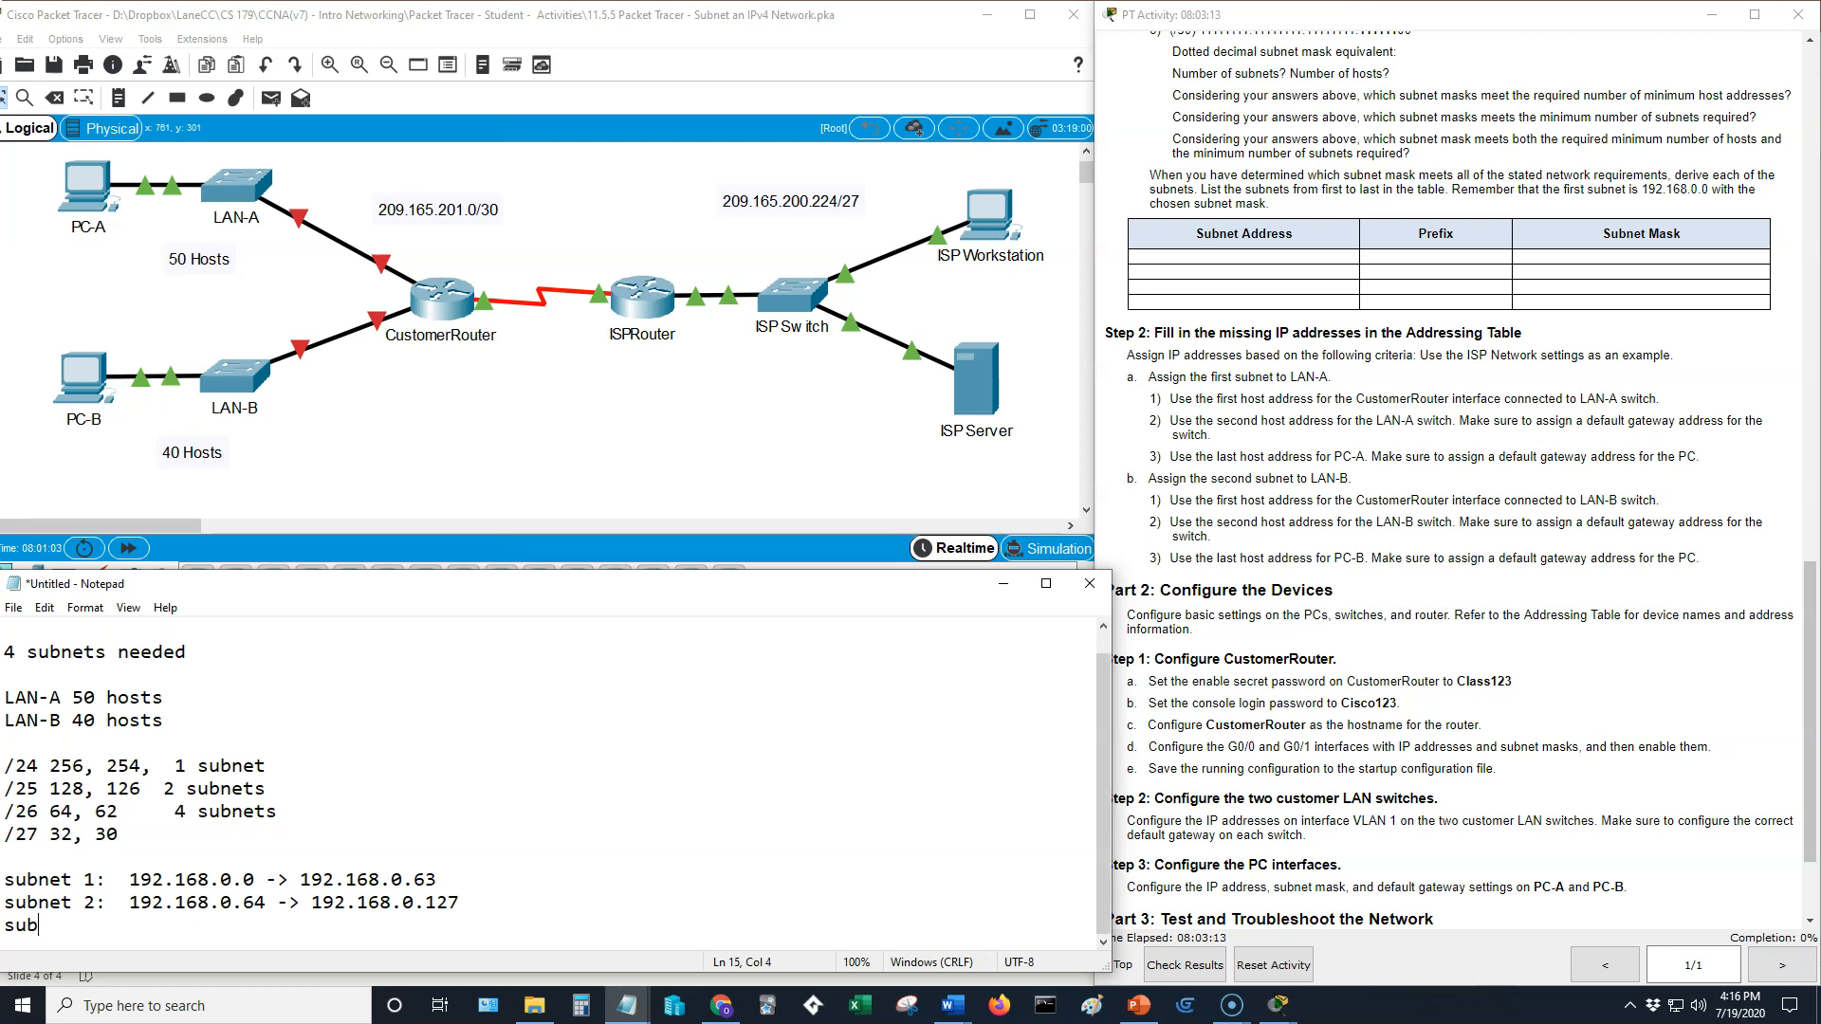
{"action": "type", "text": "net 3: 192."}
{"action": "key", "text": "Right"}
{"action": "type", "text": ".168.0.128"}
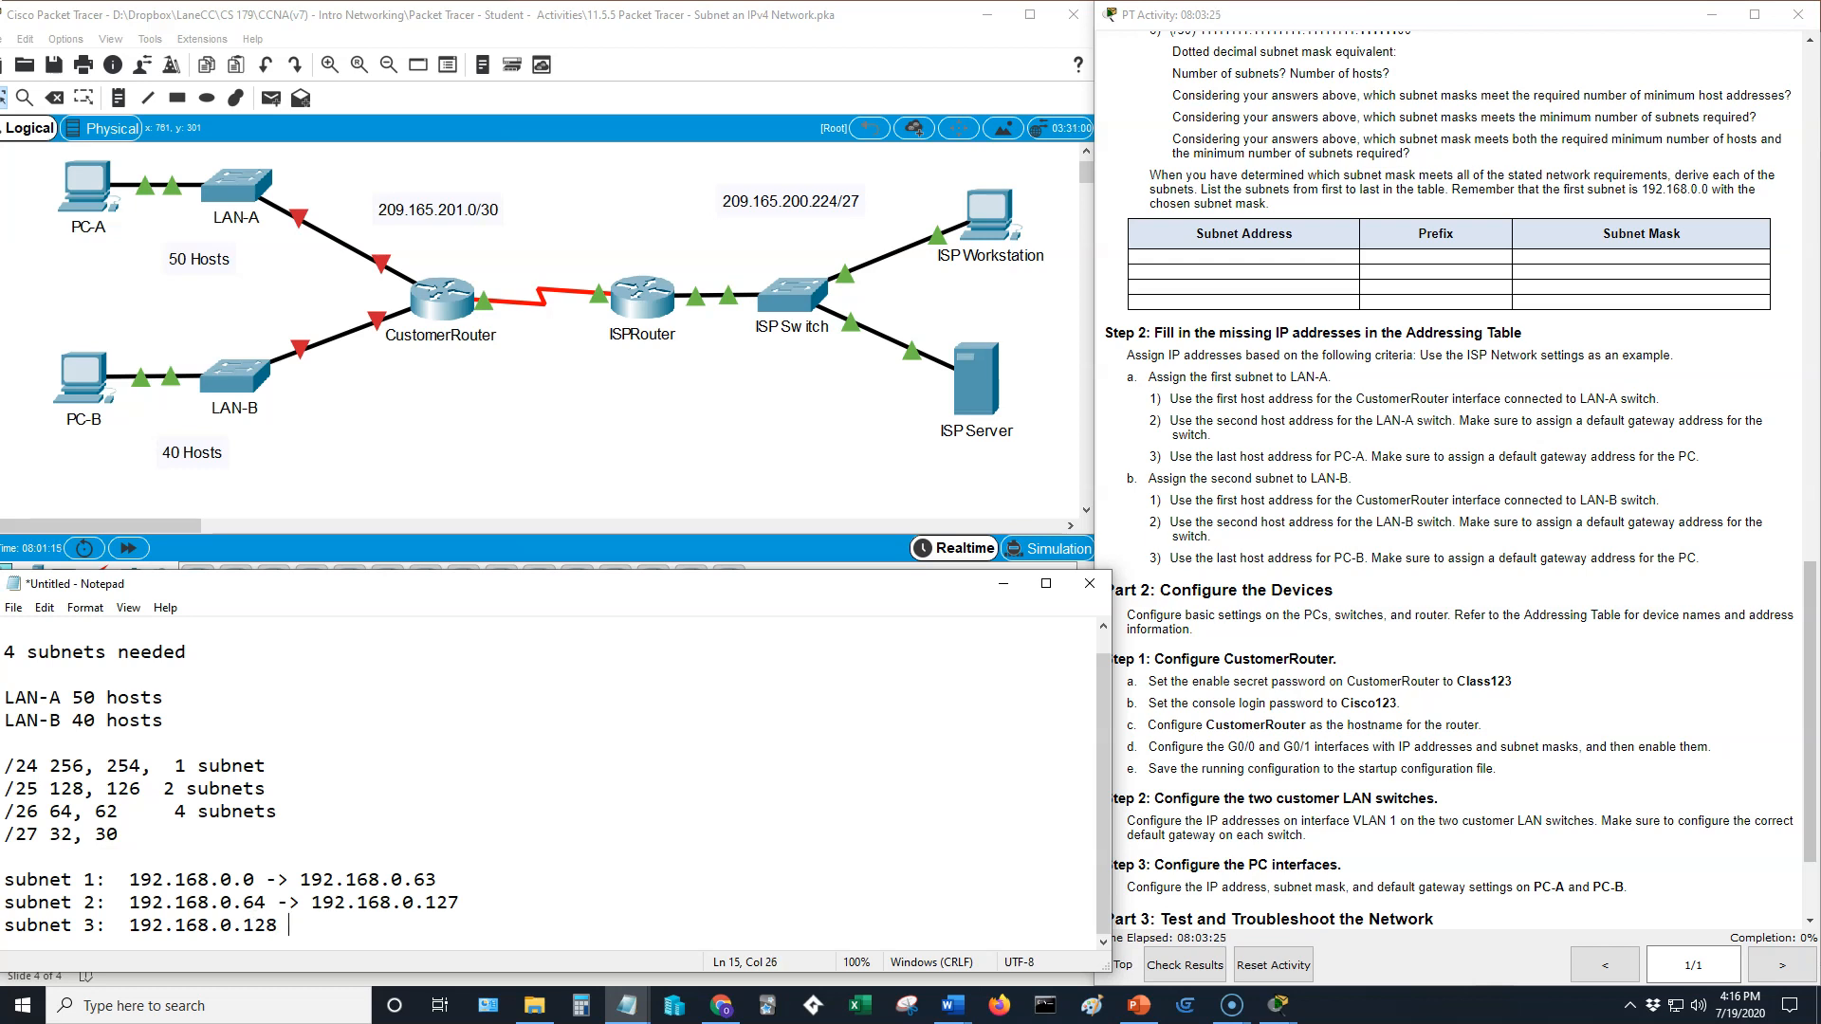
{"action": "type", "text": " -> 192.168.0."}
{"action": "key", "text": "XF86Calculator"}
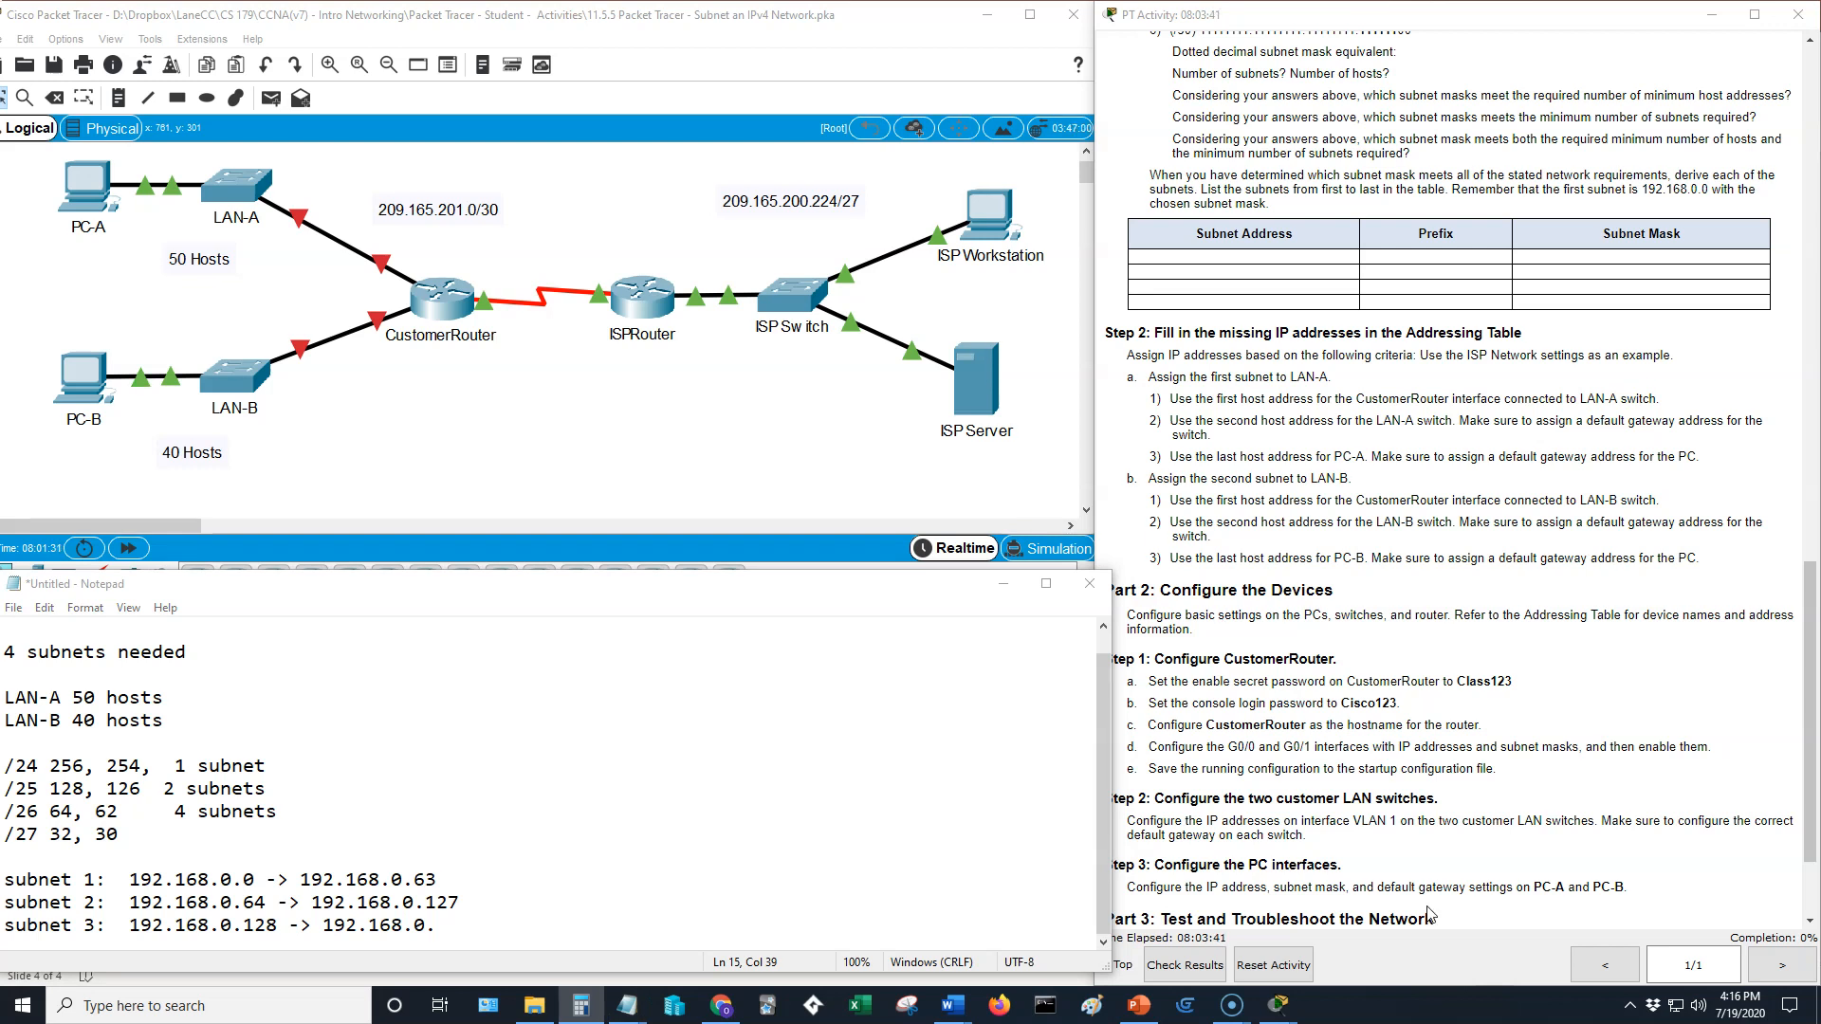
{"action": "left_click", "coordinate": [710, 942]}
{"action": "type", "text": "191"}
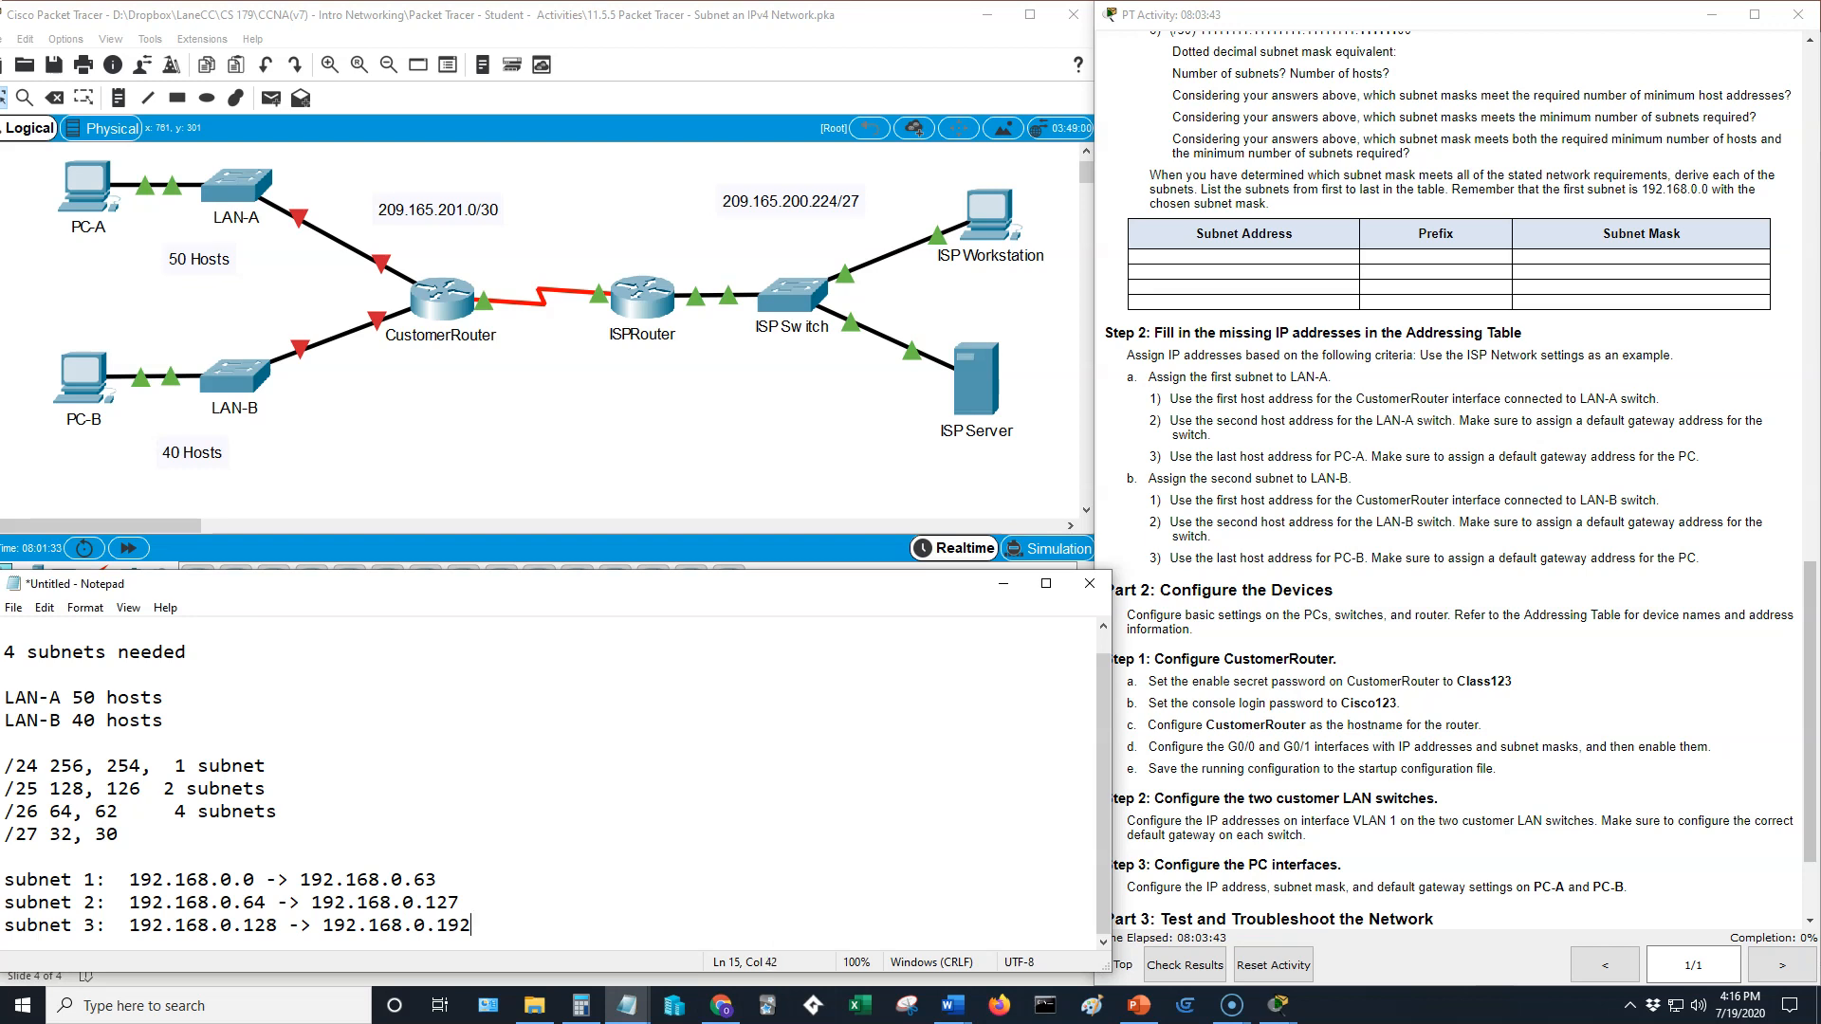
Step: Add the fourth subnet's range on a new line as "subnet 4: 192.168.0.192 -> 192.168.0.255"
{"action": "key", "text": "Return"}
{"action": "type", "text": "su"}
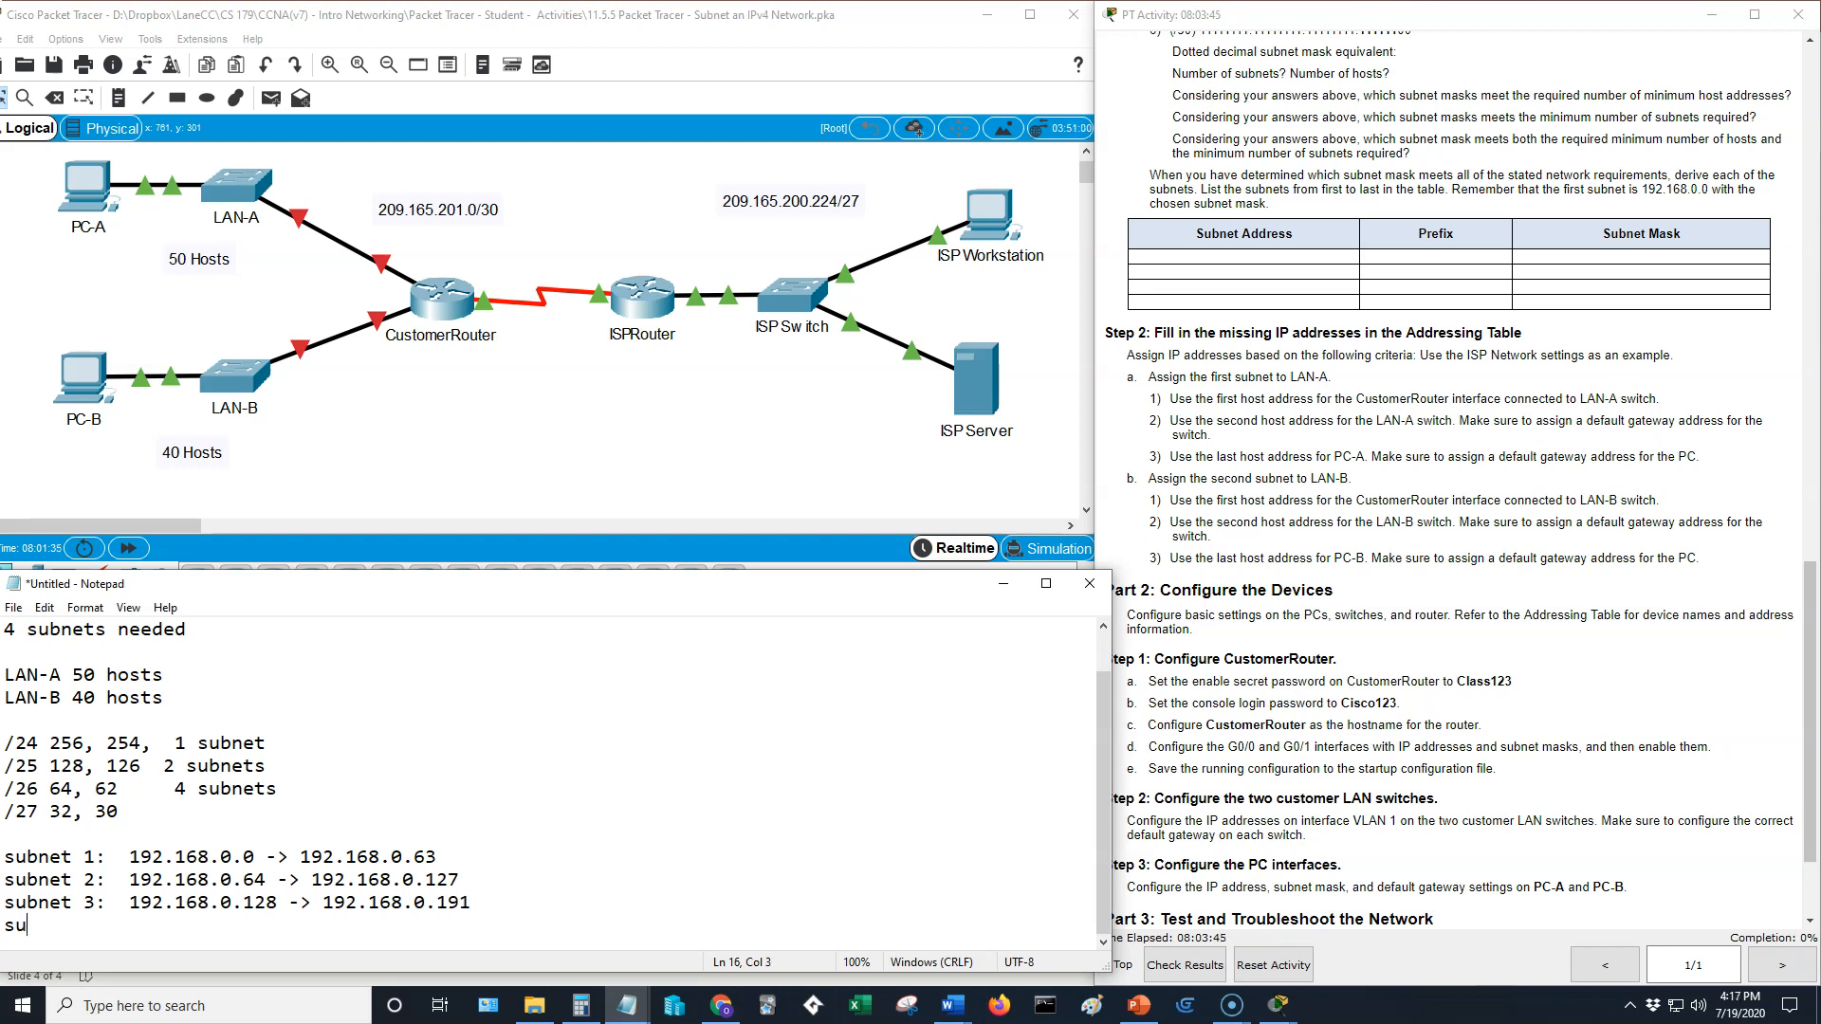
{"action": "type", "text": "bnet 4:  192.168.0.192 -> 192.1"}
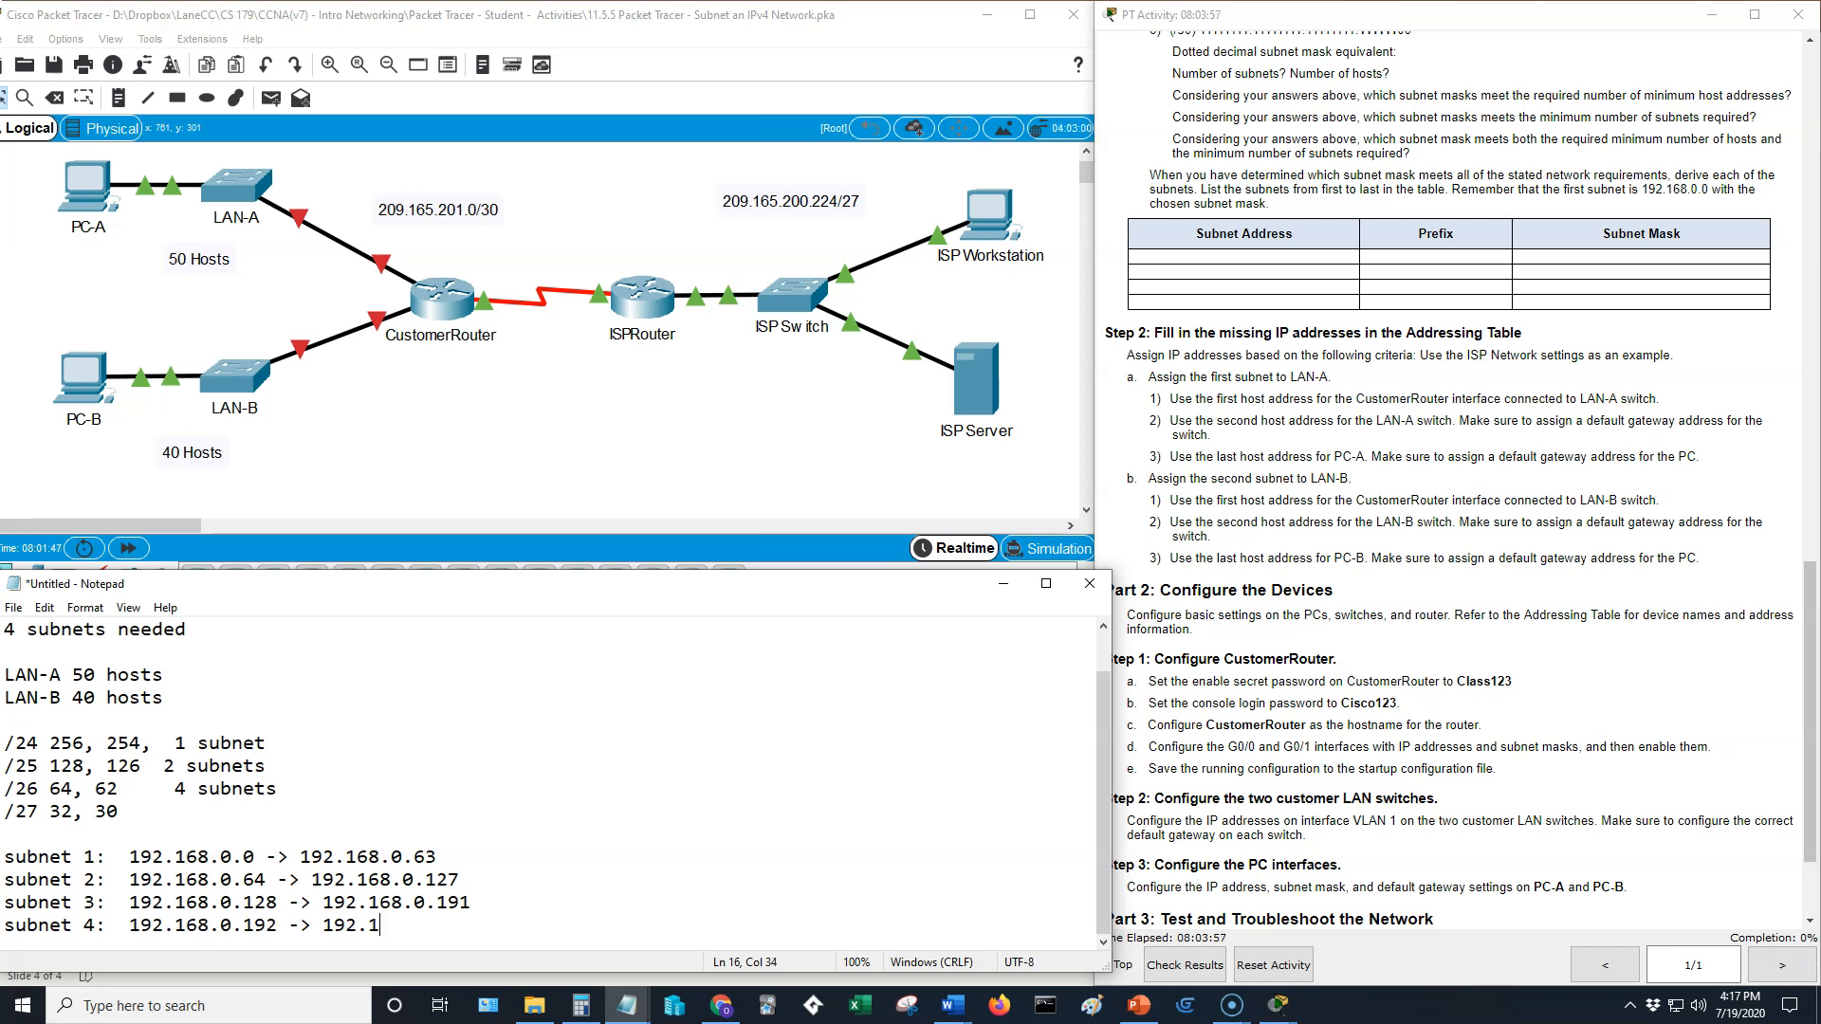
{"action": "type", "text": "68.0.255"}
Step: Compare the subnet 1 range and the /25 line in the notes with the subnet table and addressing criteria in the instructions
{"action": "left_click_drag", "start_coordinate": [137, 856], "coordinate": [438, 855]}
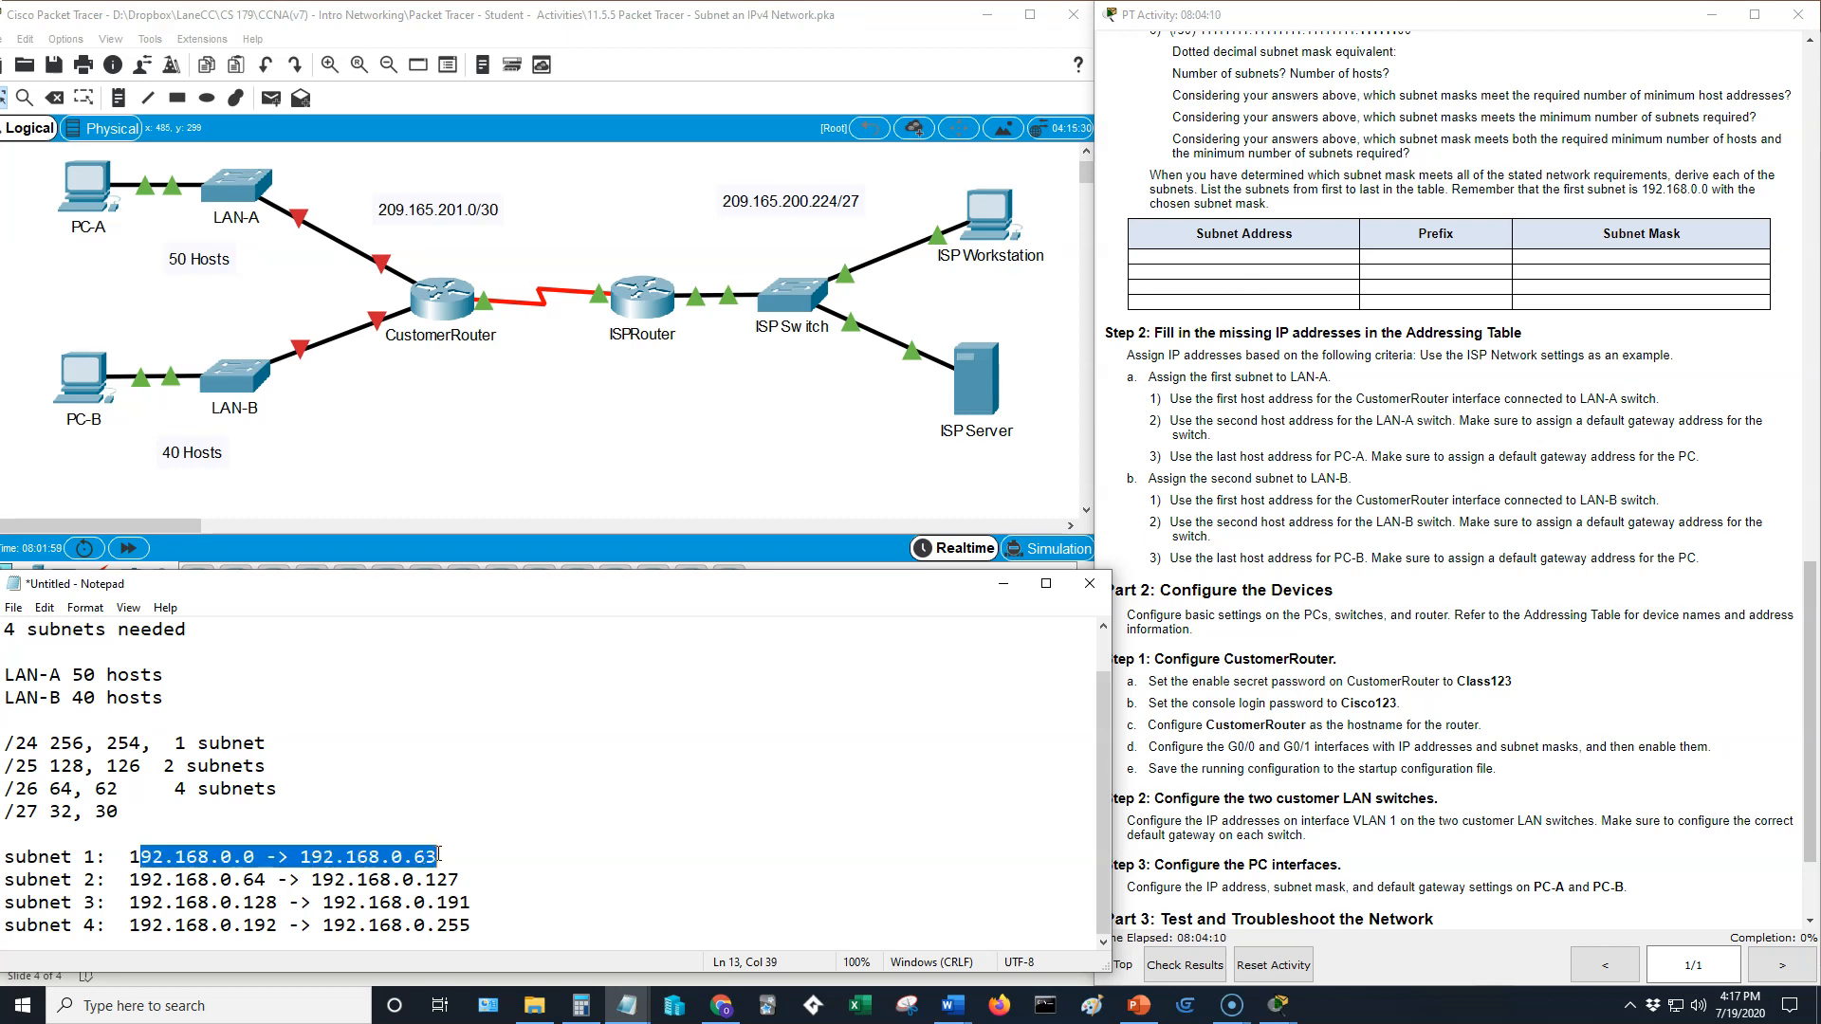
{"action": "left_click", "coordinate": [1225, 258]}
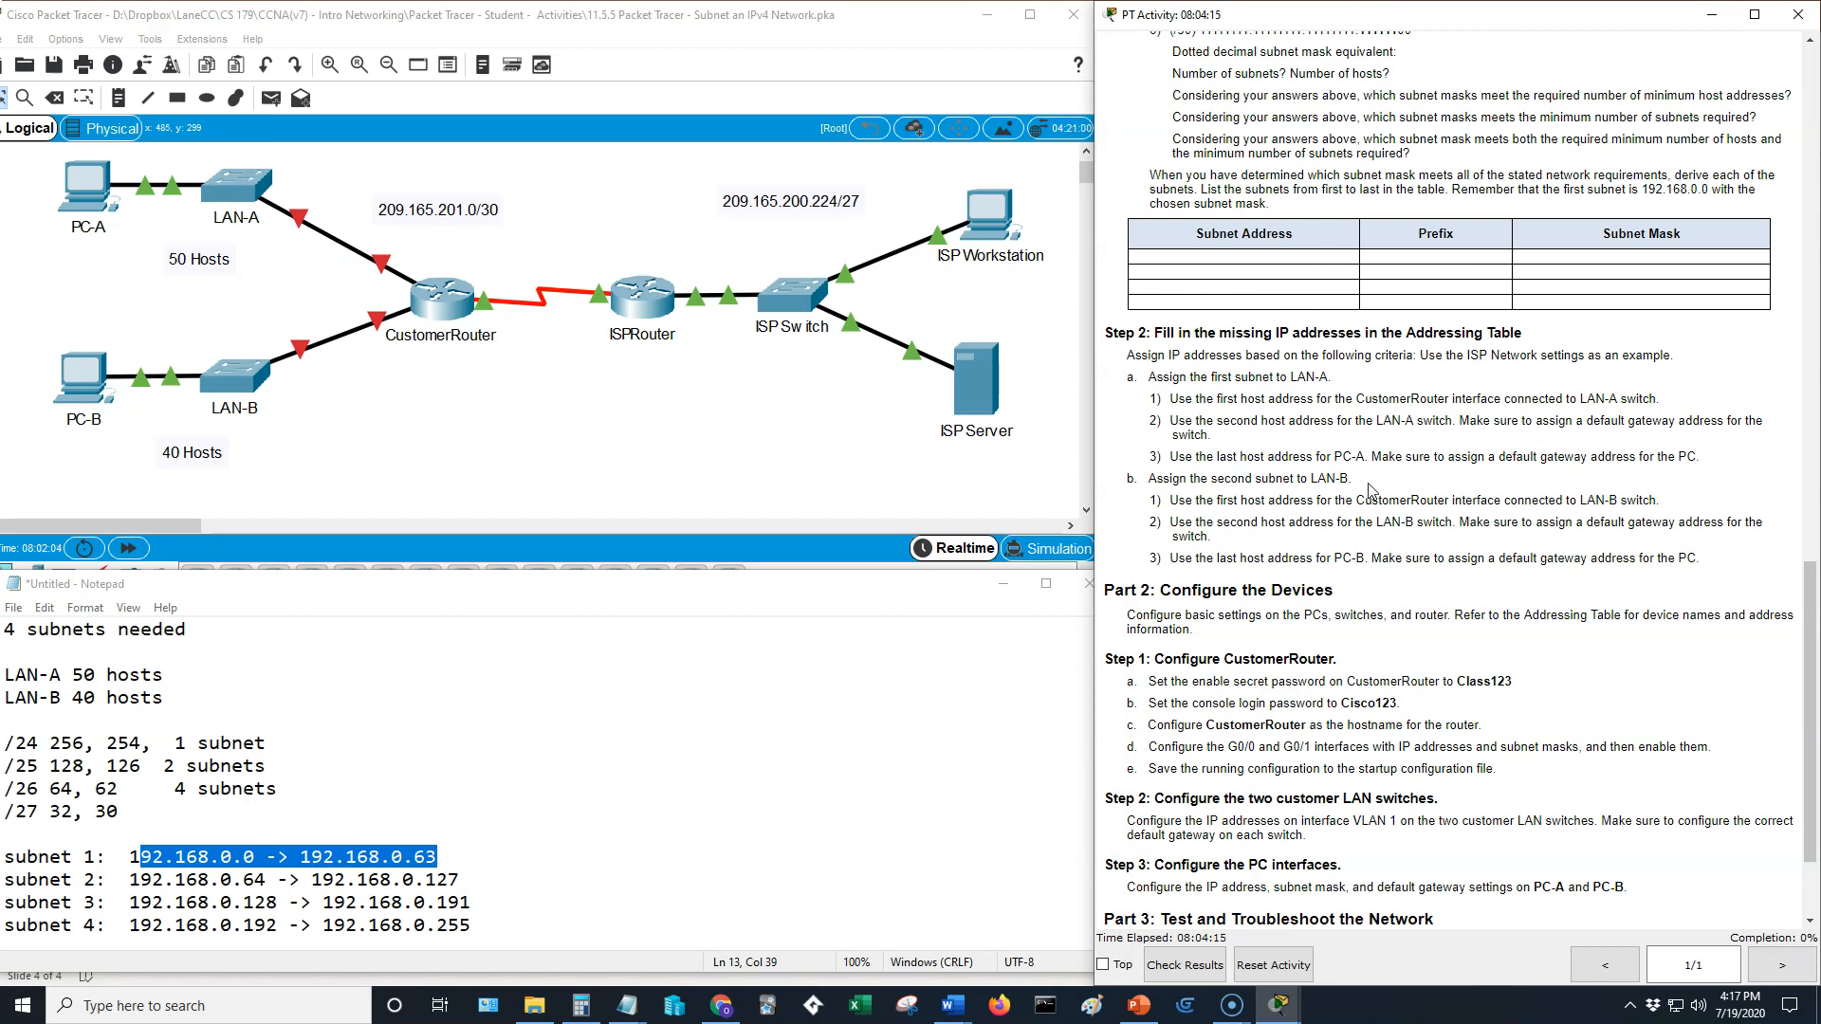
{"action": "triple_click", "coordinate": [579, 762]}
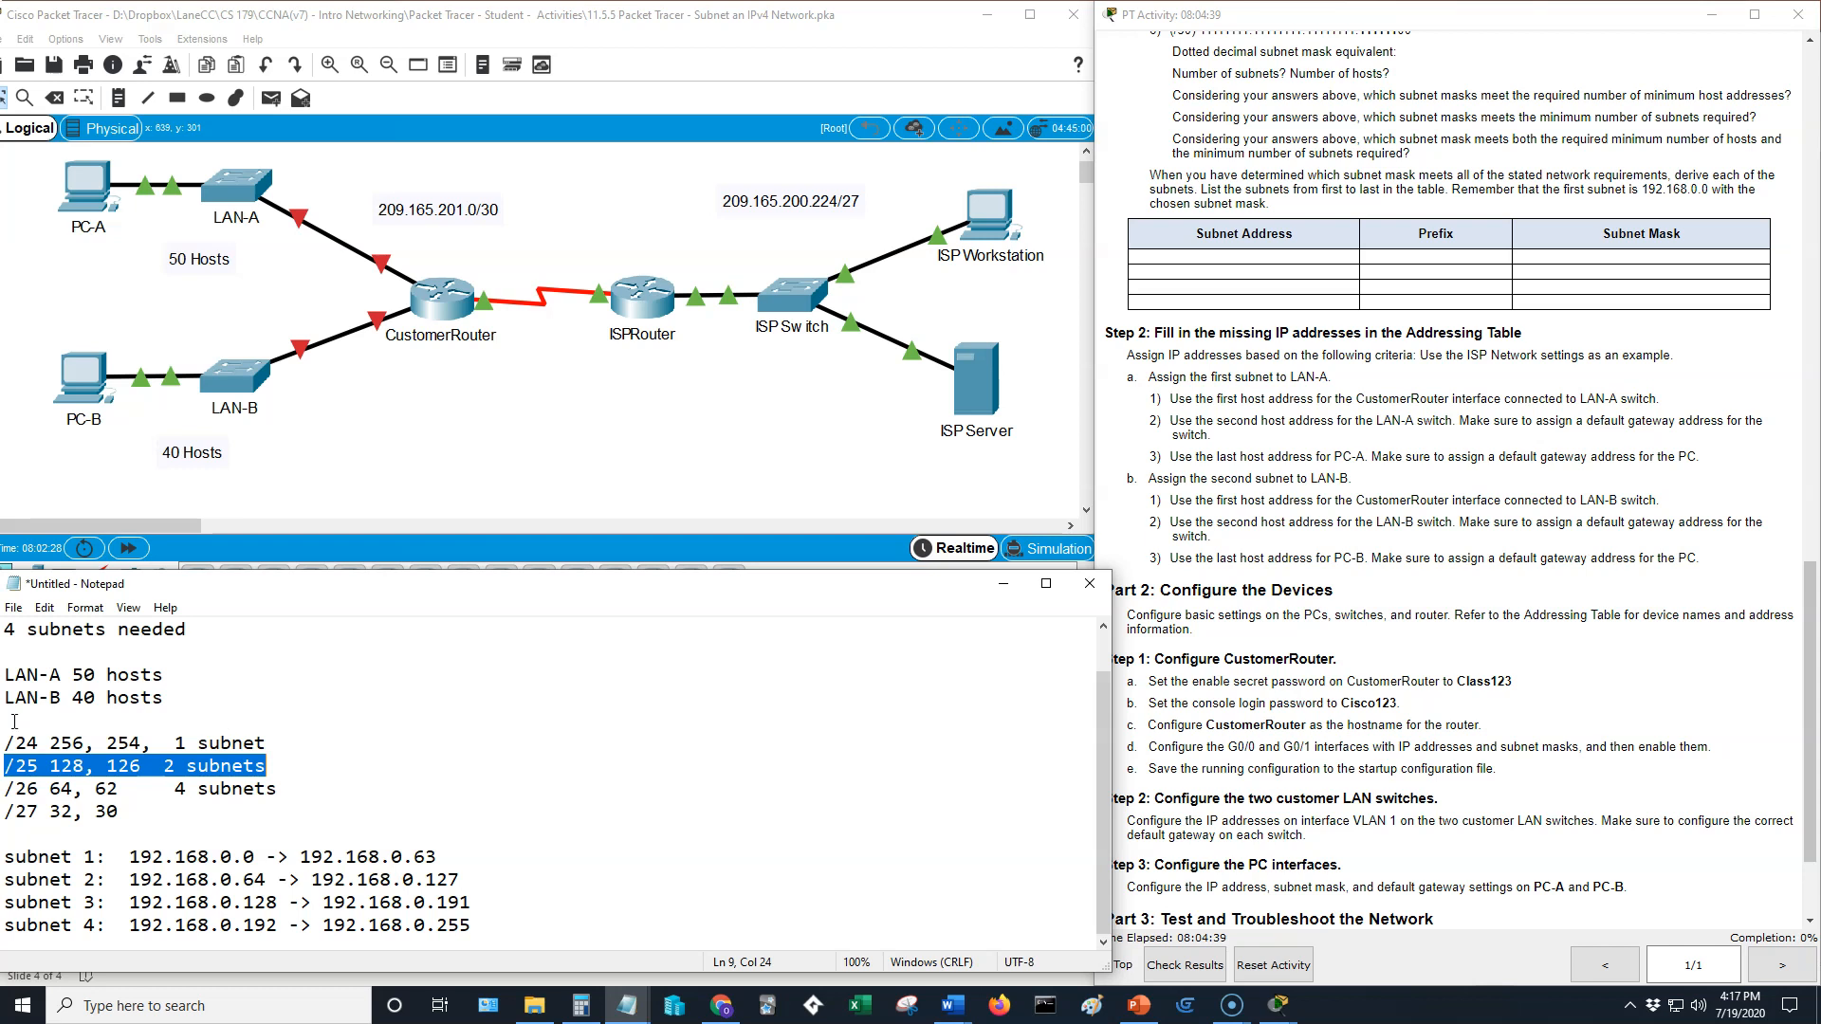
Step: Label the subnet 1 line in the notes as LAN A and the subnet 2 line as LAN B
{"action": "left_click", "coordinate": [610, 866]}
{"action": "type", "text": "L"}
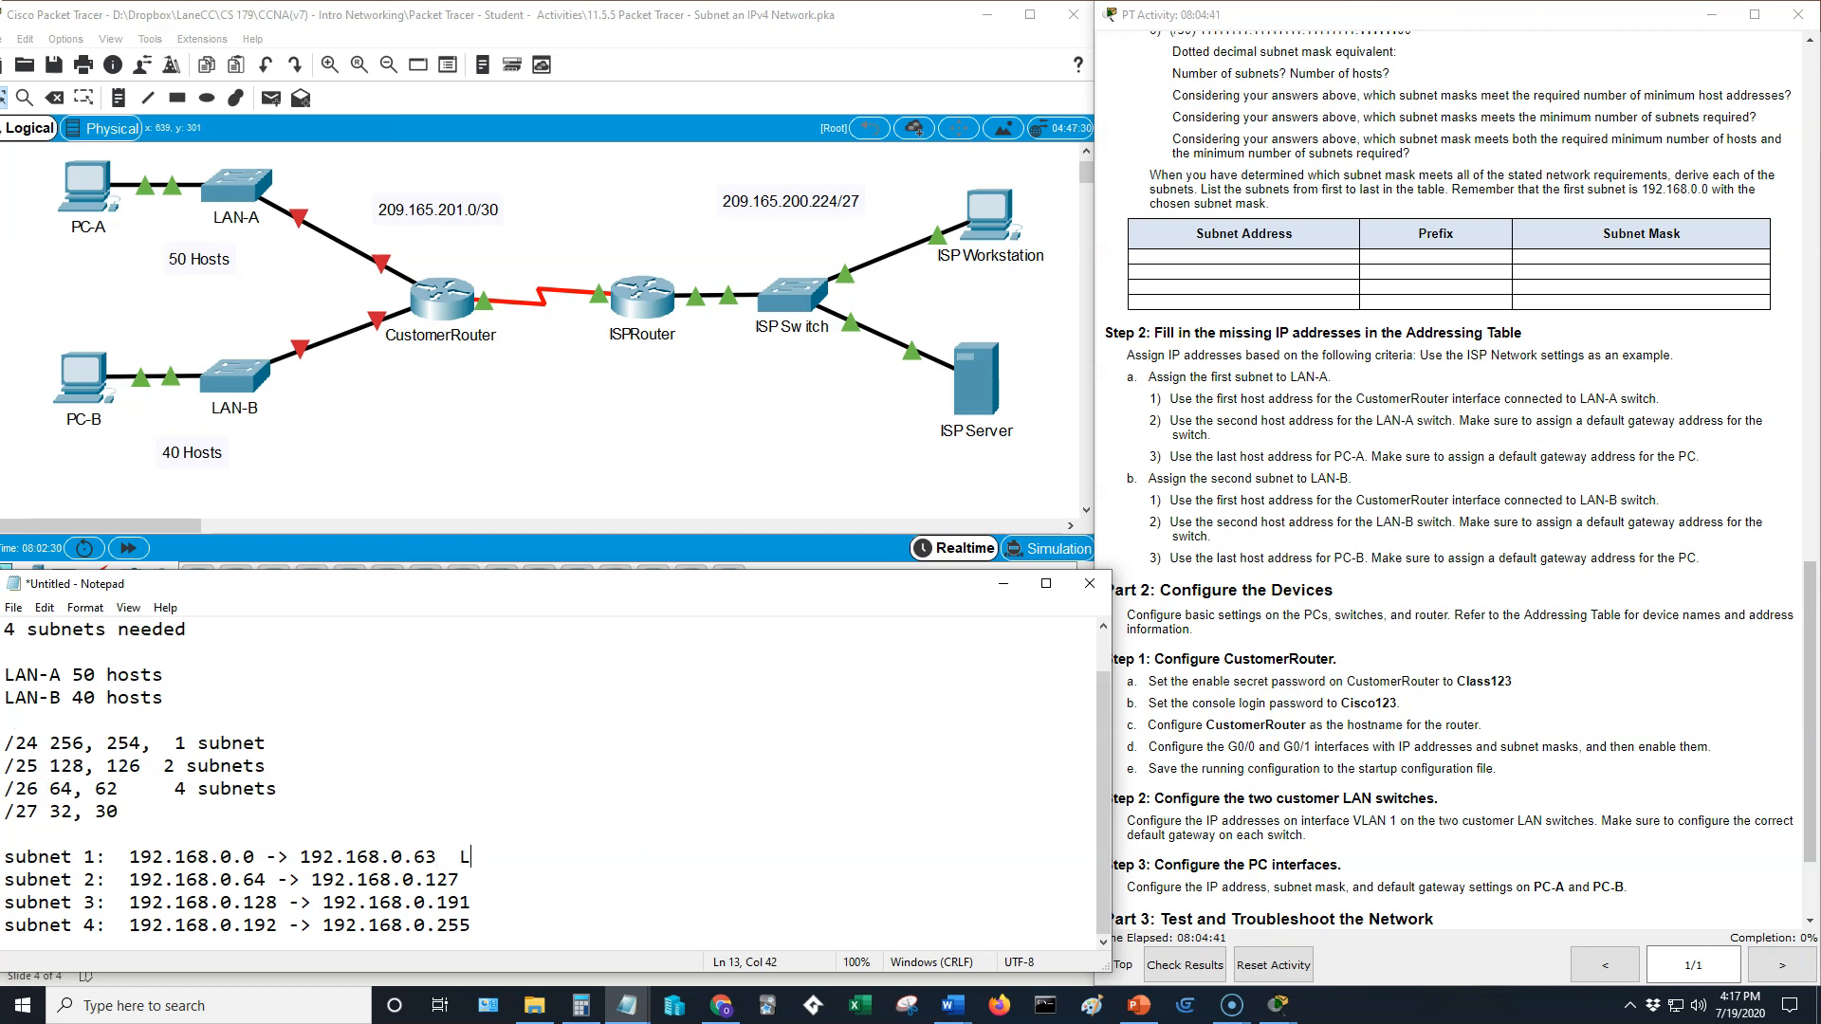
{"action": "type", "text": "AN A"}
{"action": "type", "text": "LAN B"}
Step: Switch to the Word instructions and review the addressing table, the addressing criteria in Part 1 and the device configuration tasks
{"action": "key", "text": "alt+Tab"}
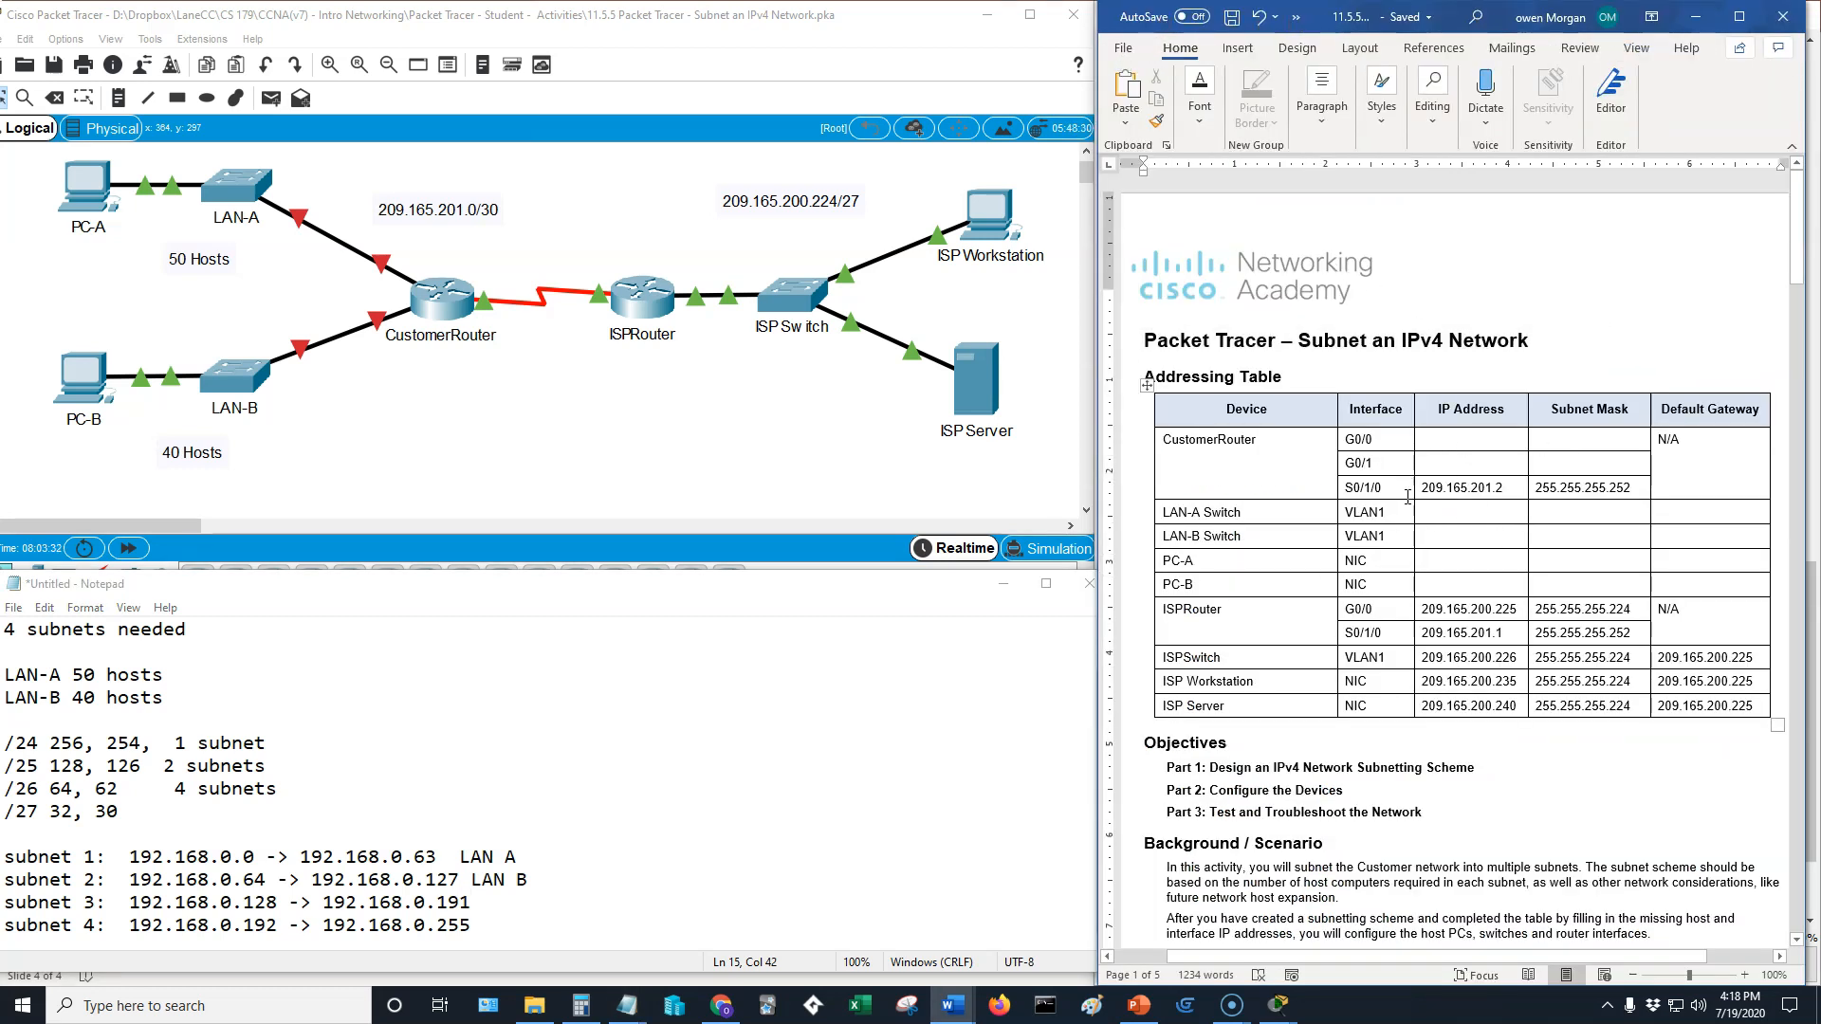
{"action": "left_click", "coordinate": [1462, 437]}
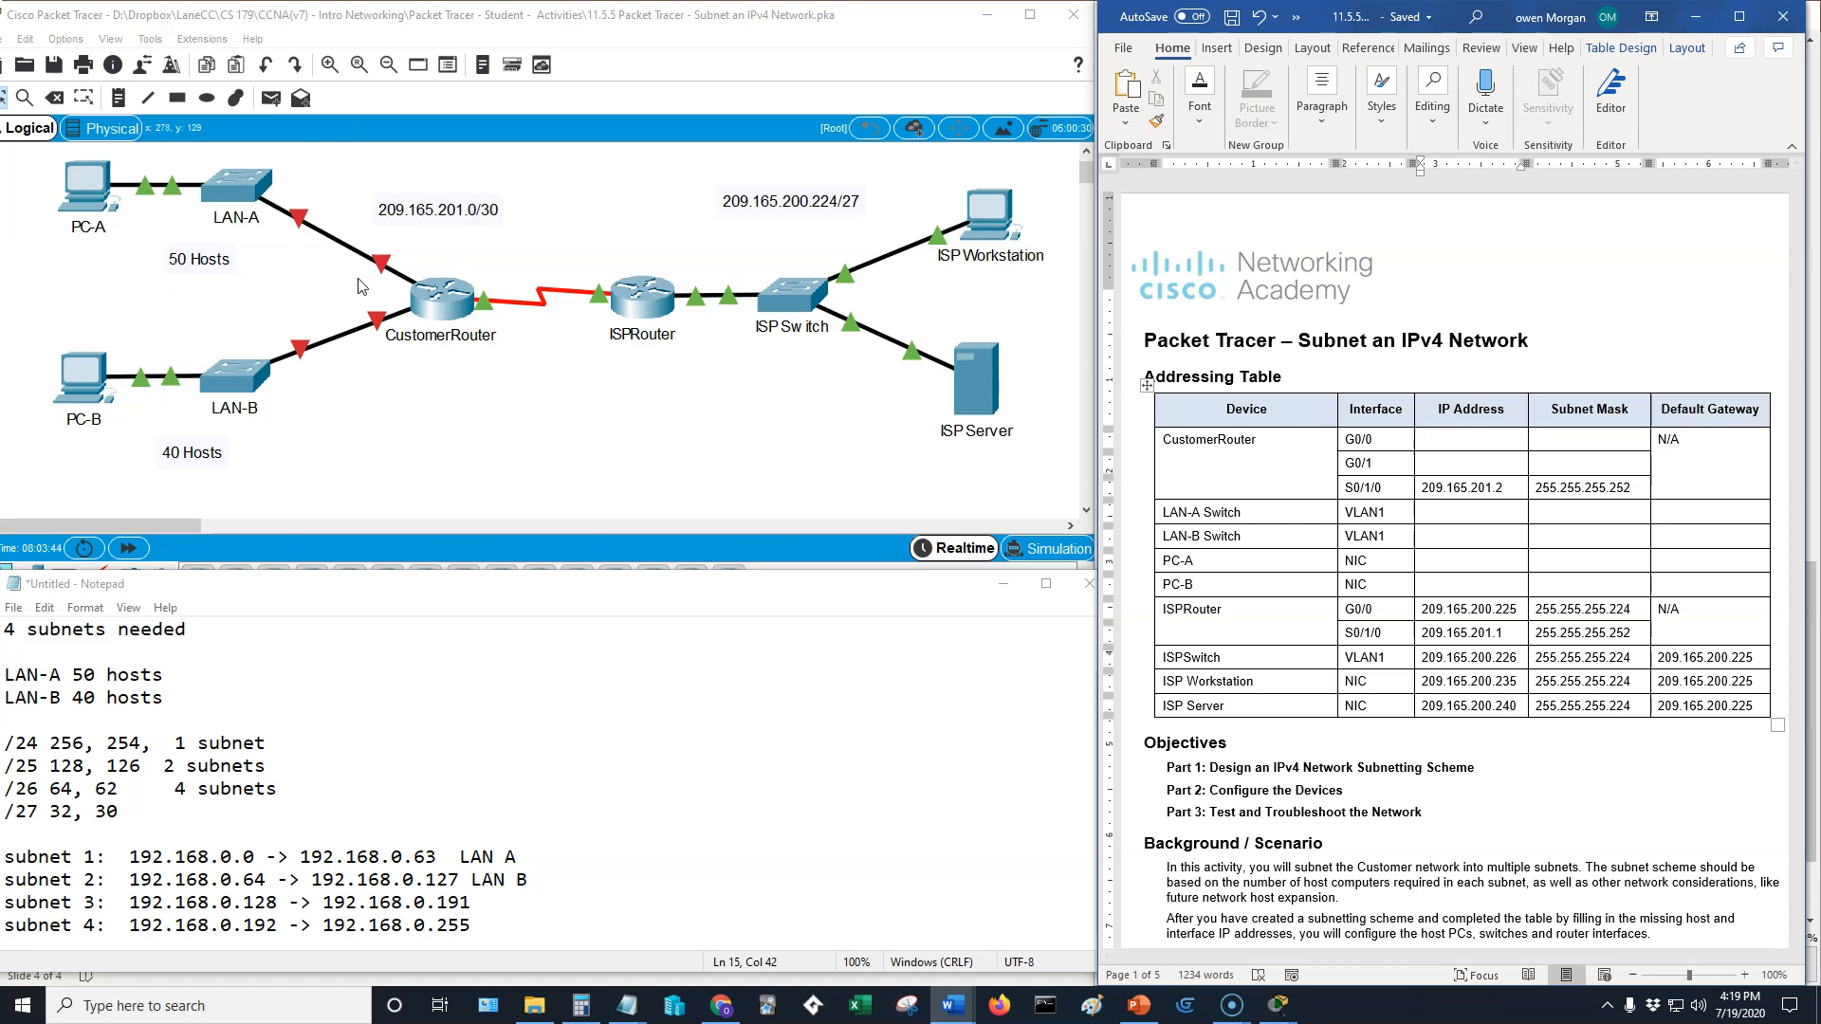
{"action": "scroll", "coordinate": [1341, 869], "scroll_direction": "down", "scroll_amount": 3}
{"action": "scroll", "coordinate": [1342, 870], "scroll_direction": "down", "scroll_amount": 20}
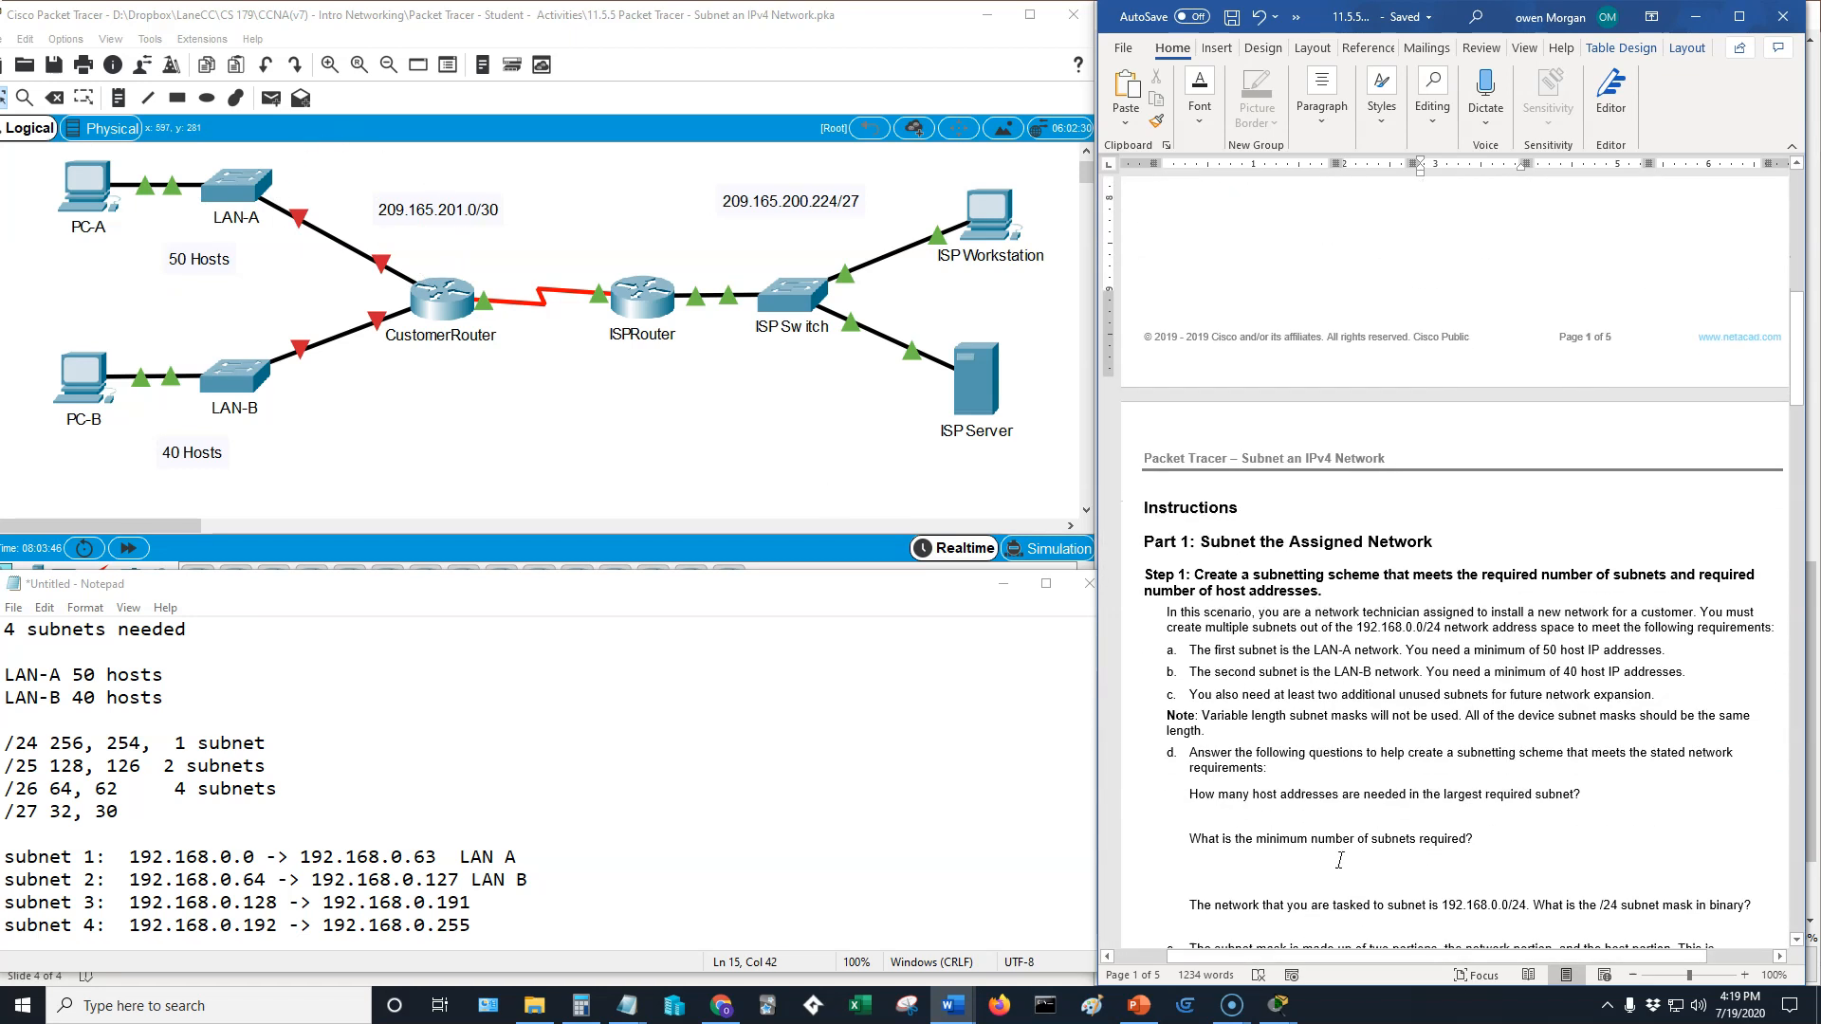
{"action": "scroll", "coordinate": [1342, 857], "scroll_direction": "down", "scroll_amount": 7}
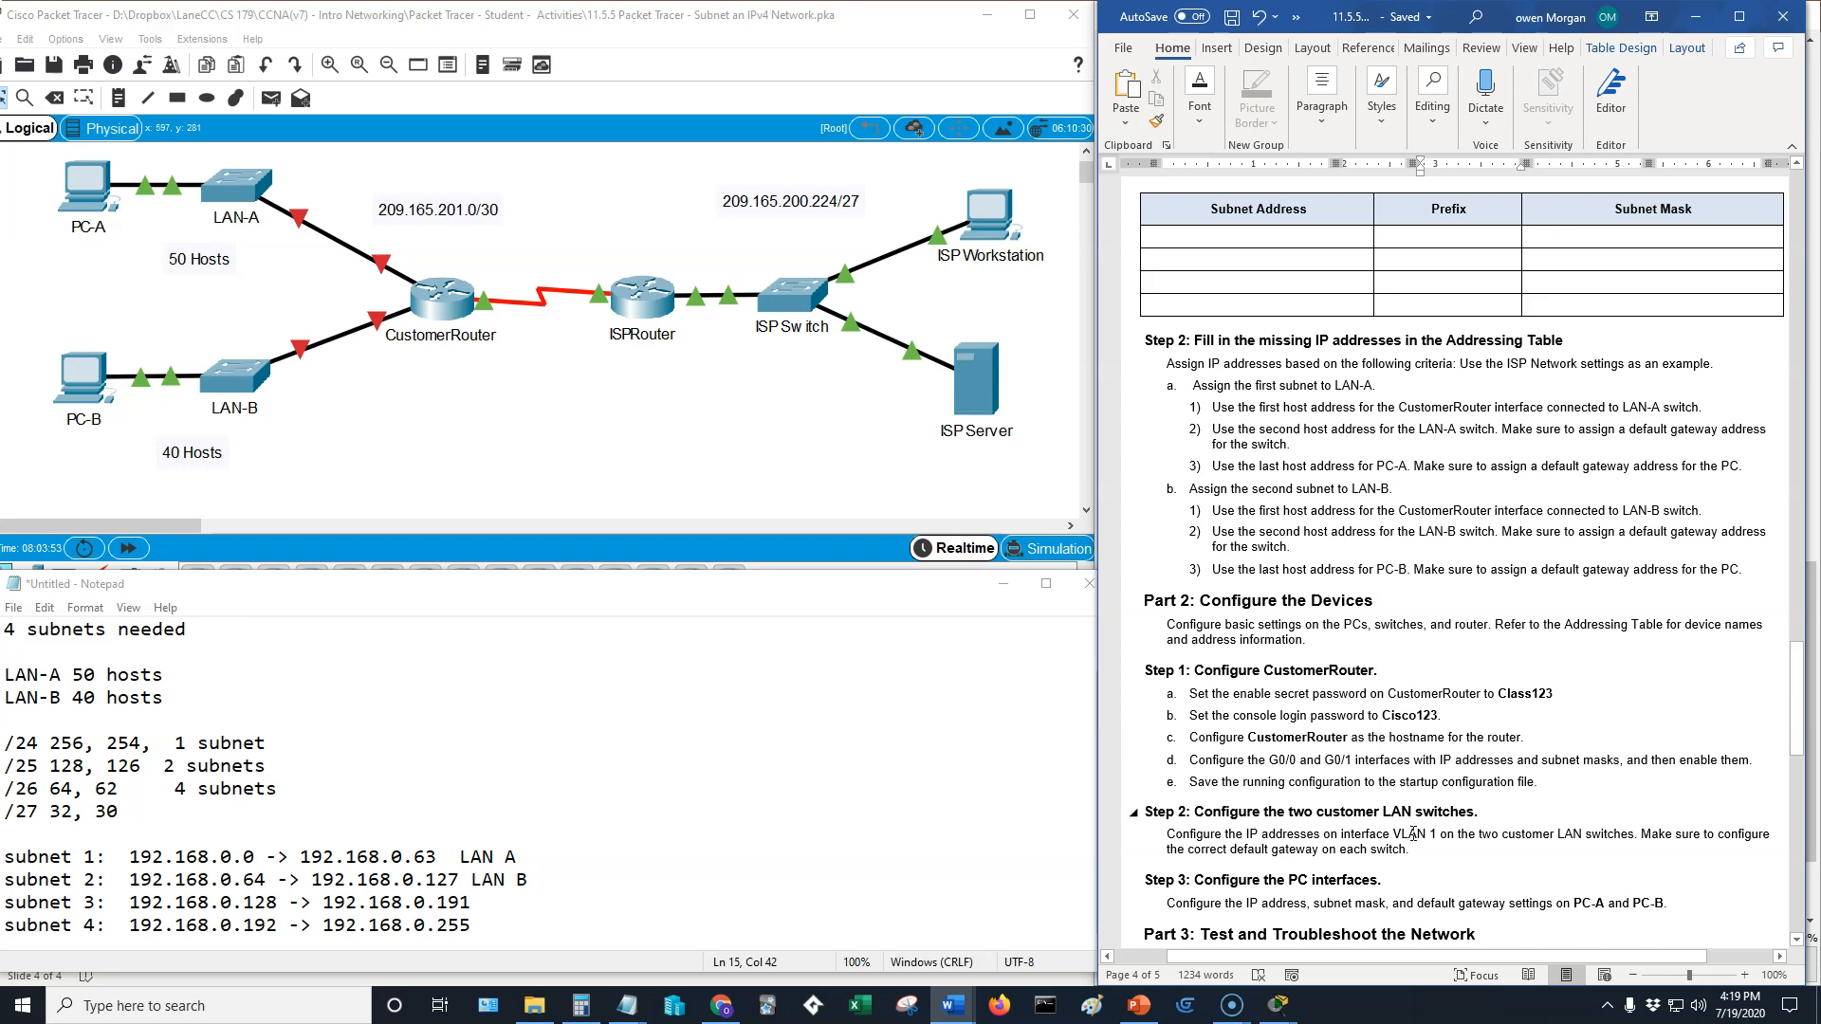
{"action": "scroll", "coordinate": [1413, 834], "scroll_direction": "down", "scroll_amount": 2}
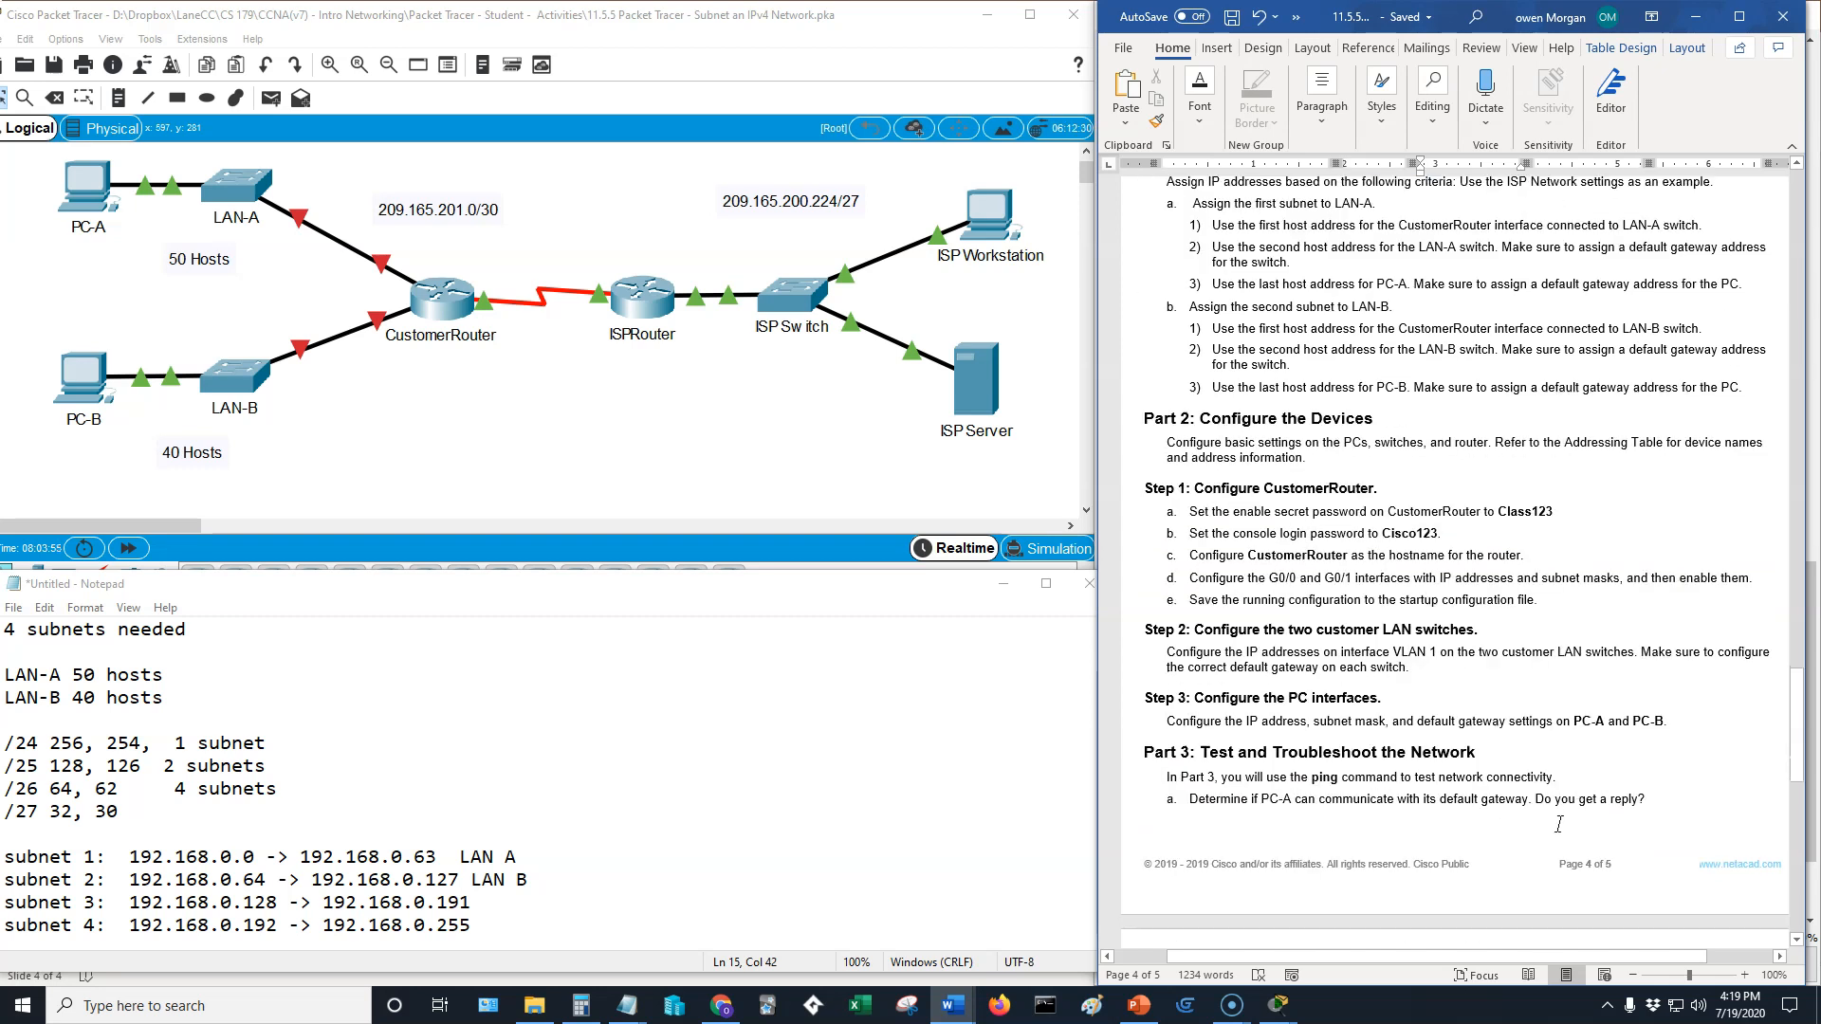
{"action": "scroll", "coordinate": [1558, 824], "scroll_direction": "up", "scroll_amount": 20}
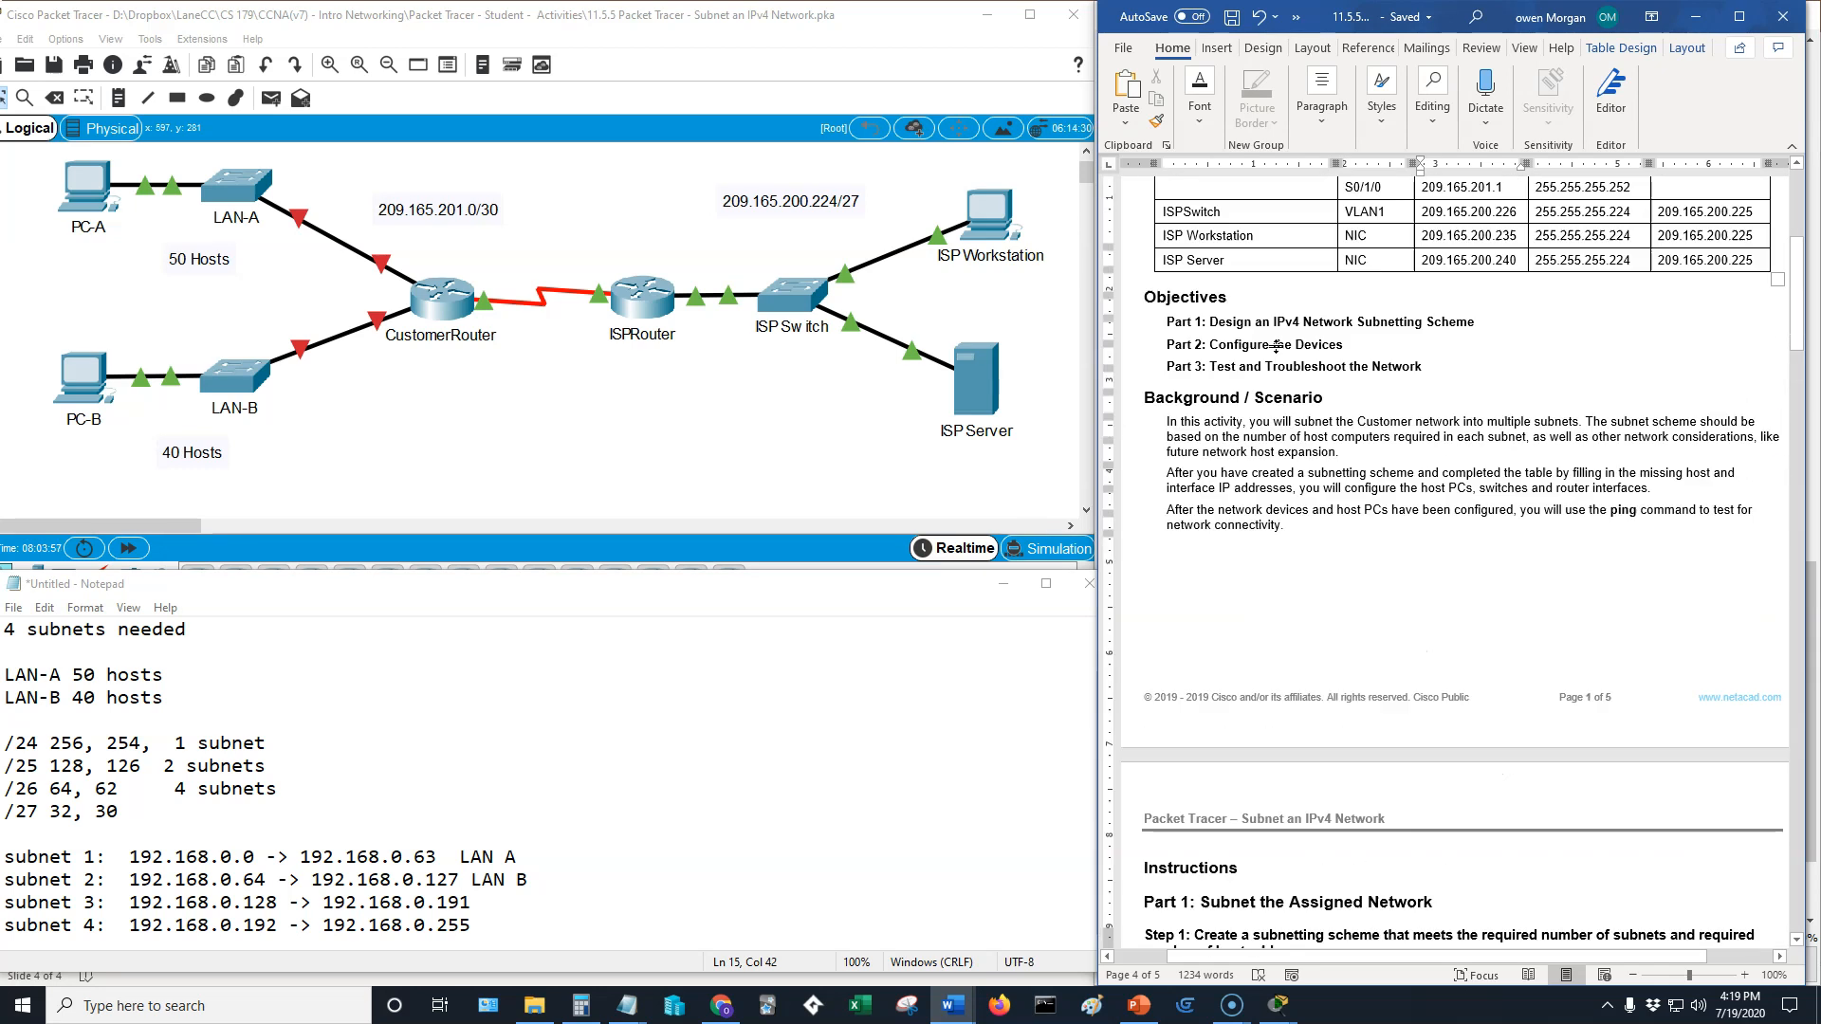
{"action": "scroll", "coordinate": [1277, 346], "scroll_direction": "up", "scroll_amount": 5}
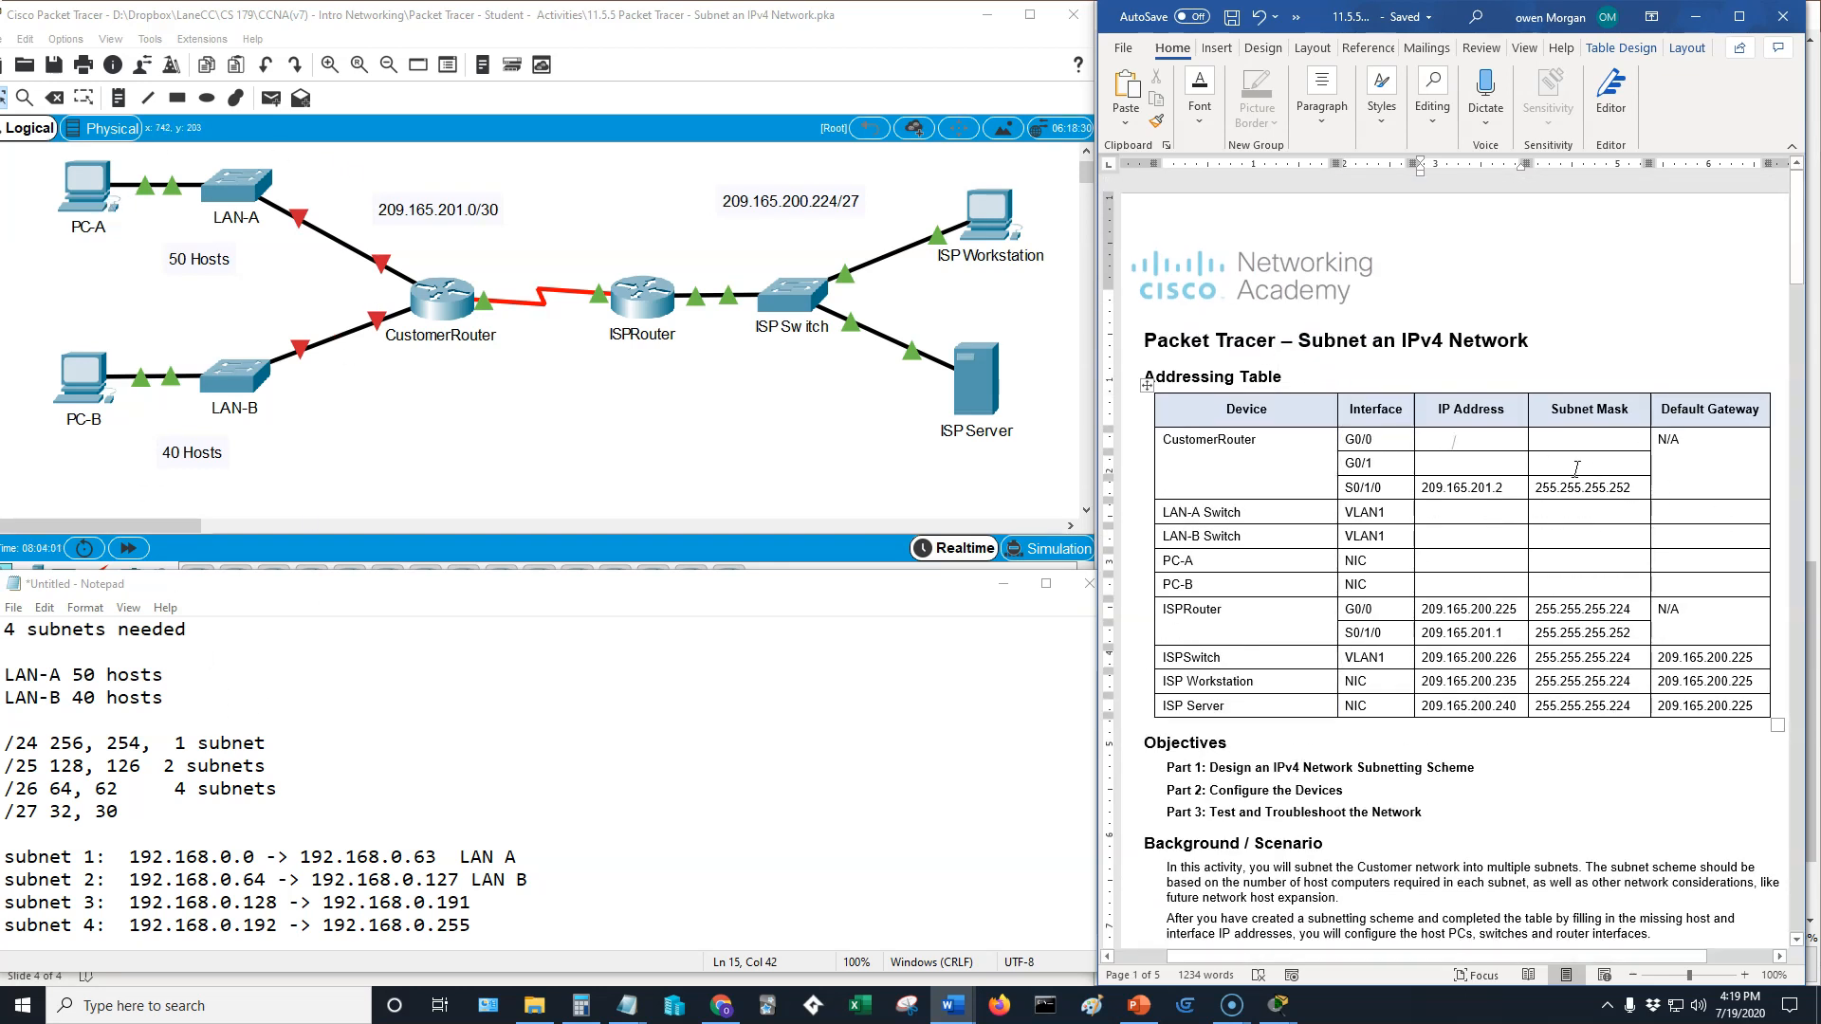
Step: Begin CustomerRouter G0/0's IP address with 192.168 and copy the S0/1/0 address's formatting across the table's IP address, subnet mask and gateway cells
{"action": "type", "text": "192"}
{"action": "left_click_drag", "start_coordinate": [1443, 487], "coordinate": [1492, 486]}
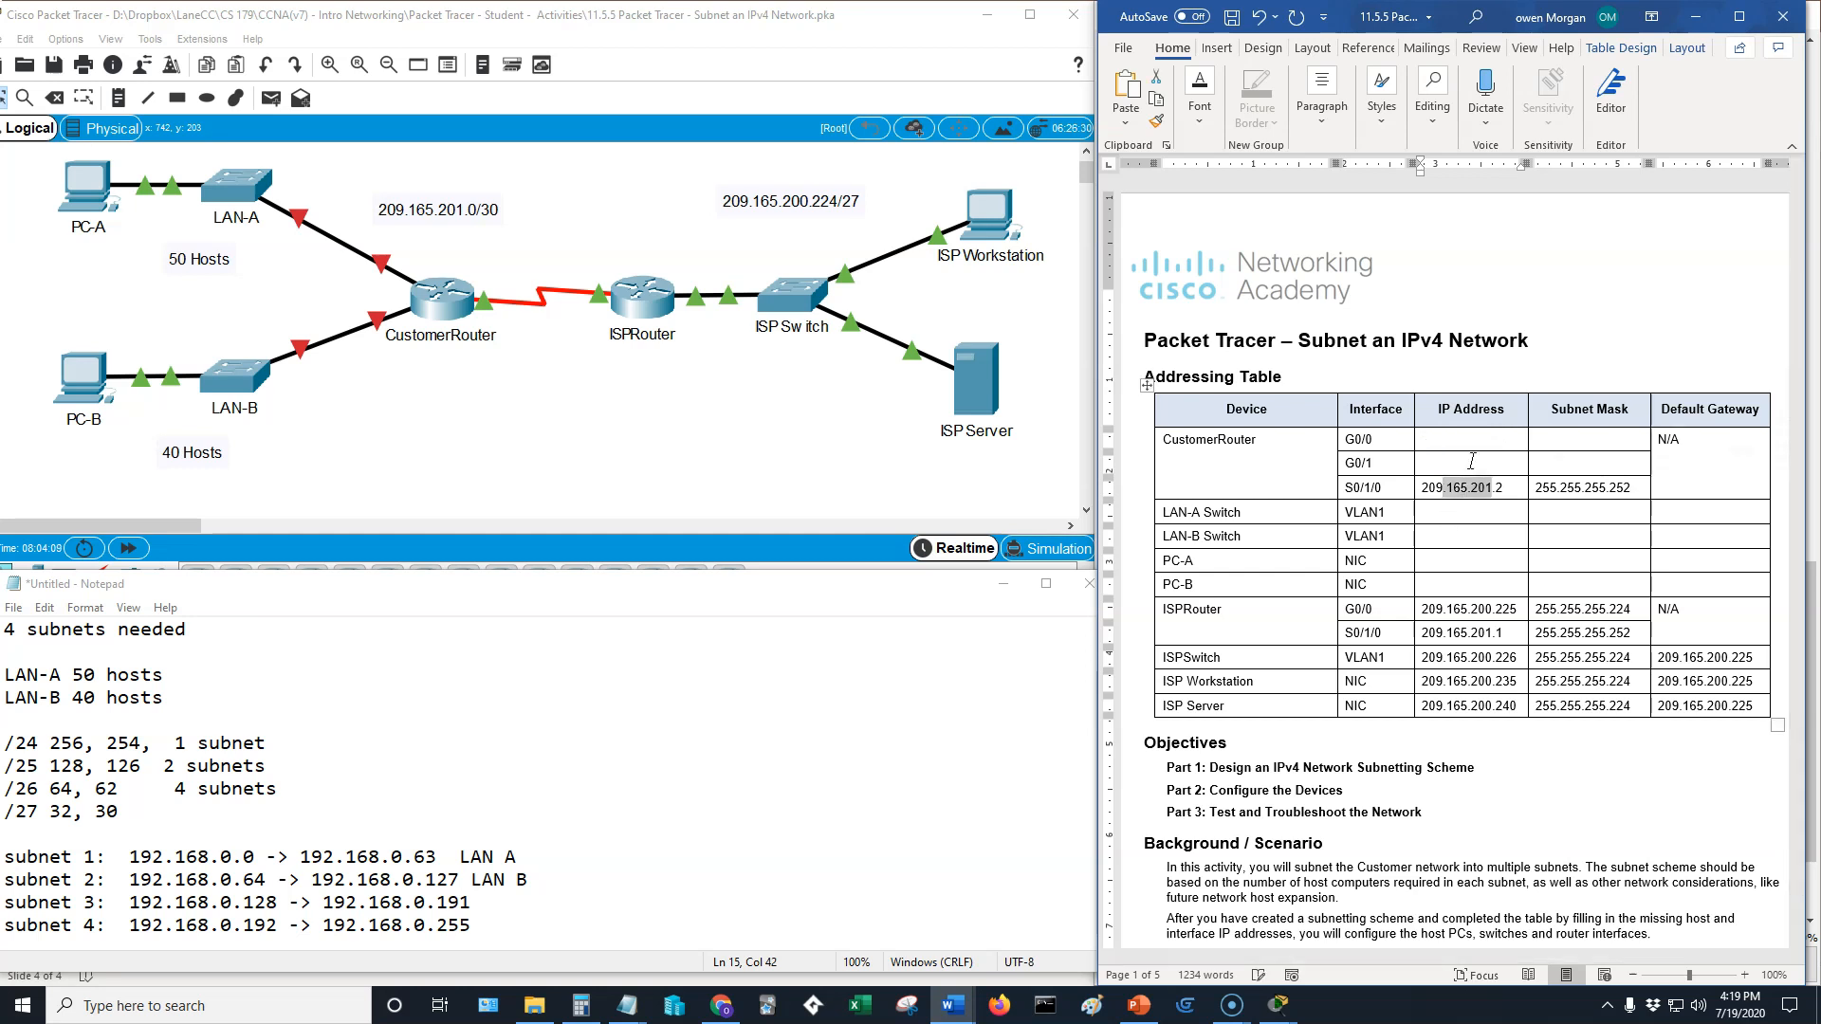
{"action": "left_click", "coordinate": [1156, 121]}
{"action": "mouse_move", "coordinate": [1417, 435]}
{"action": "left_mouse_down"}
{"action": "mouse_move", "coordinate": [1673, 654]}
{"action": "mouse_move", "coordinate": [1697, 707]}
{"action": "left_mouse_up"}
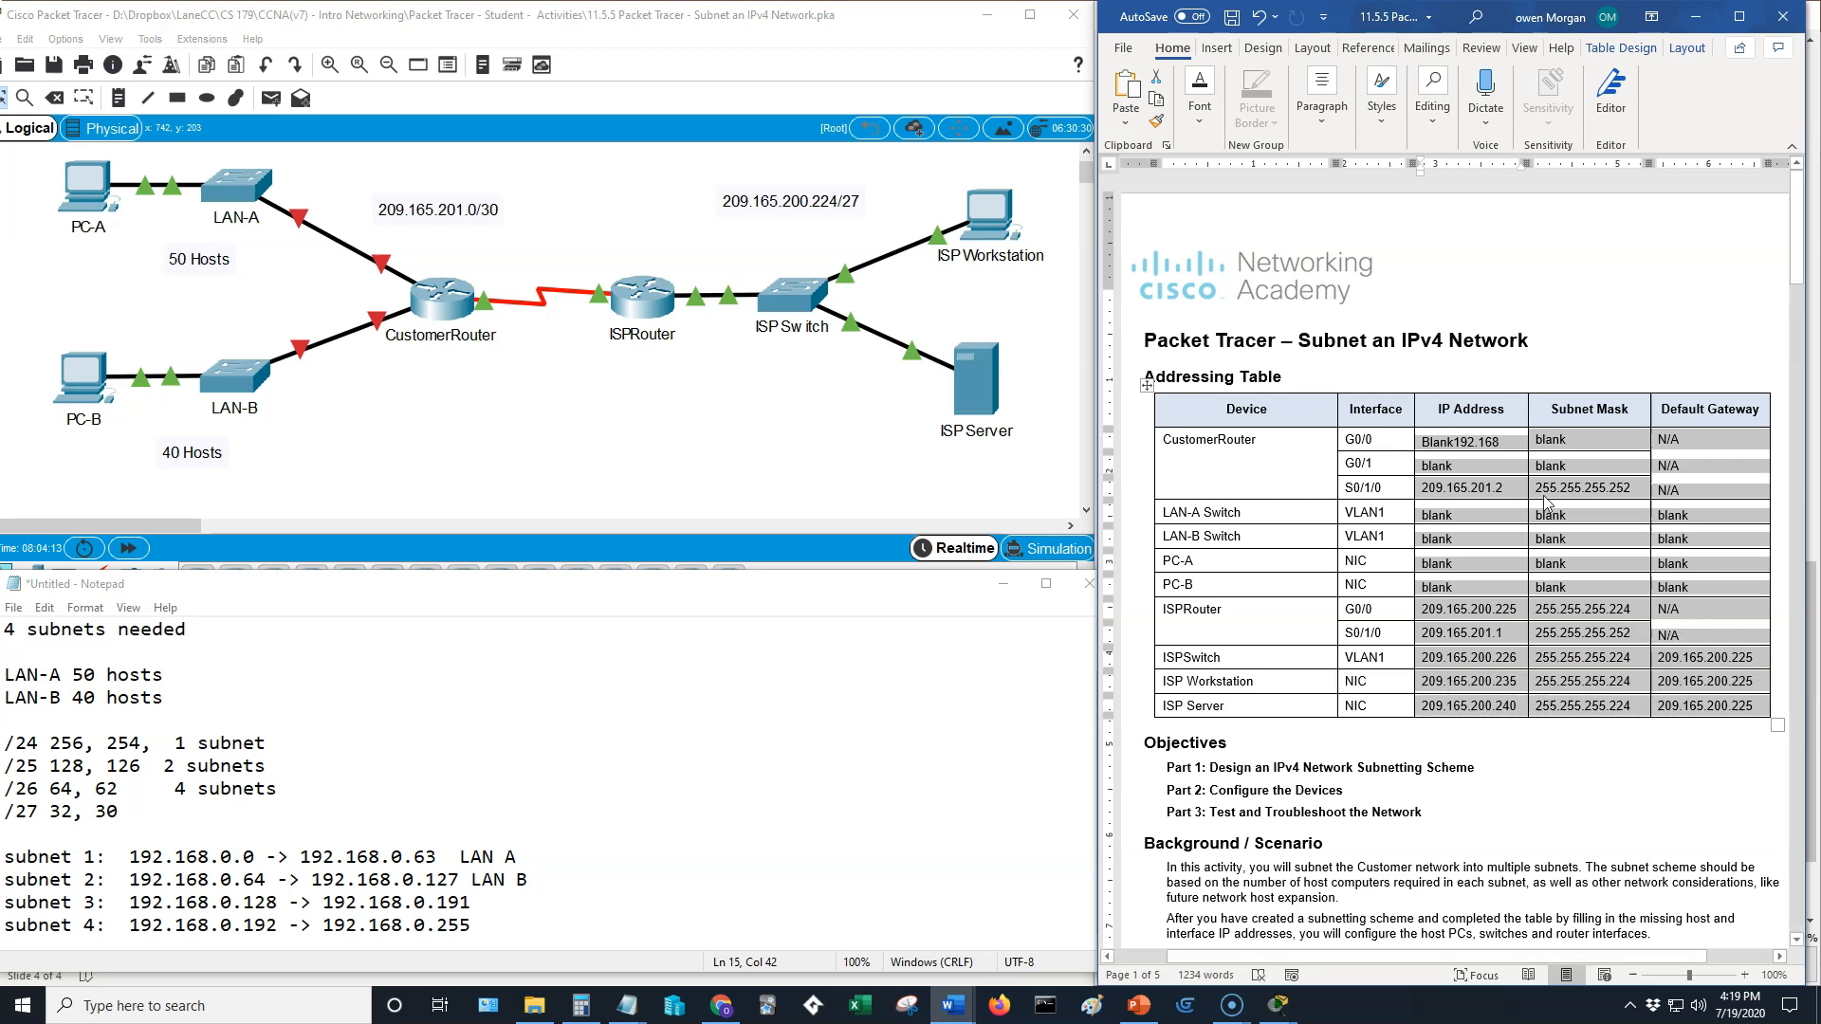
Step: Clear the "blank" placeholders from the addressing table and complete CustomerRouter G0/0's IP address as 192.168.0.1
{"action": "left_click", "coordinate": [1457, 443]}
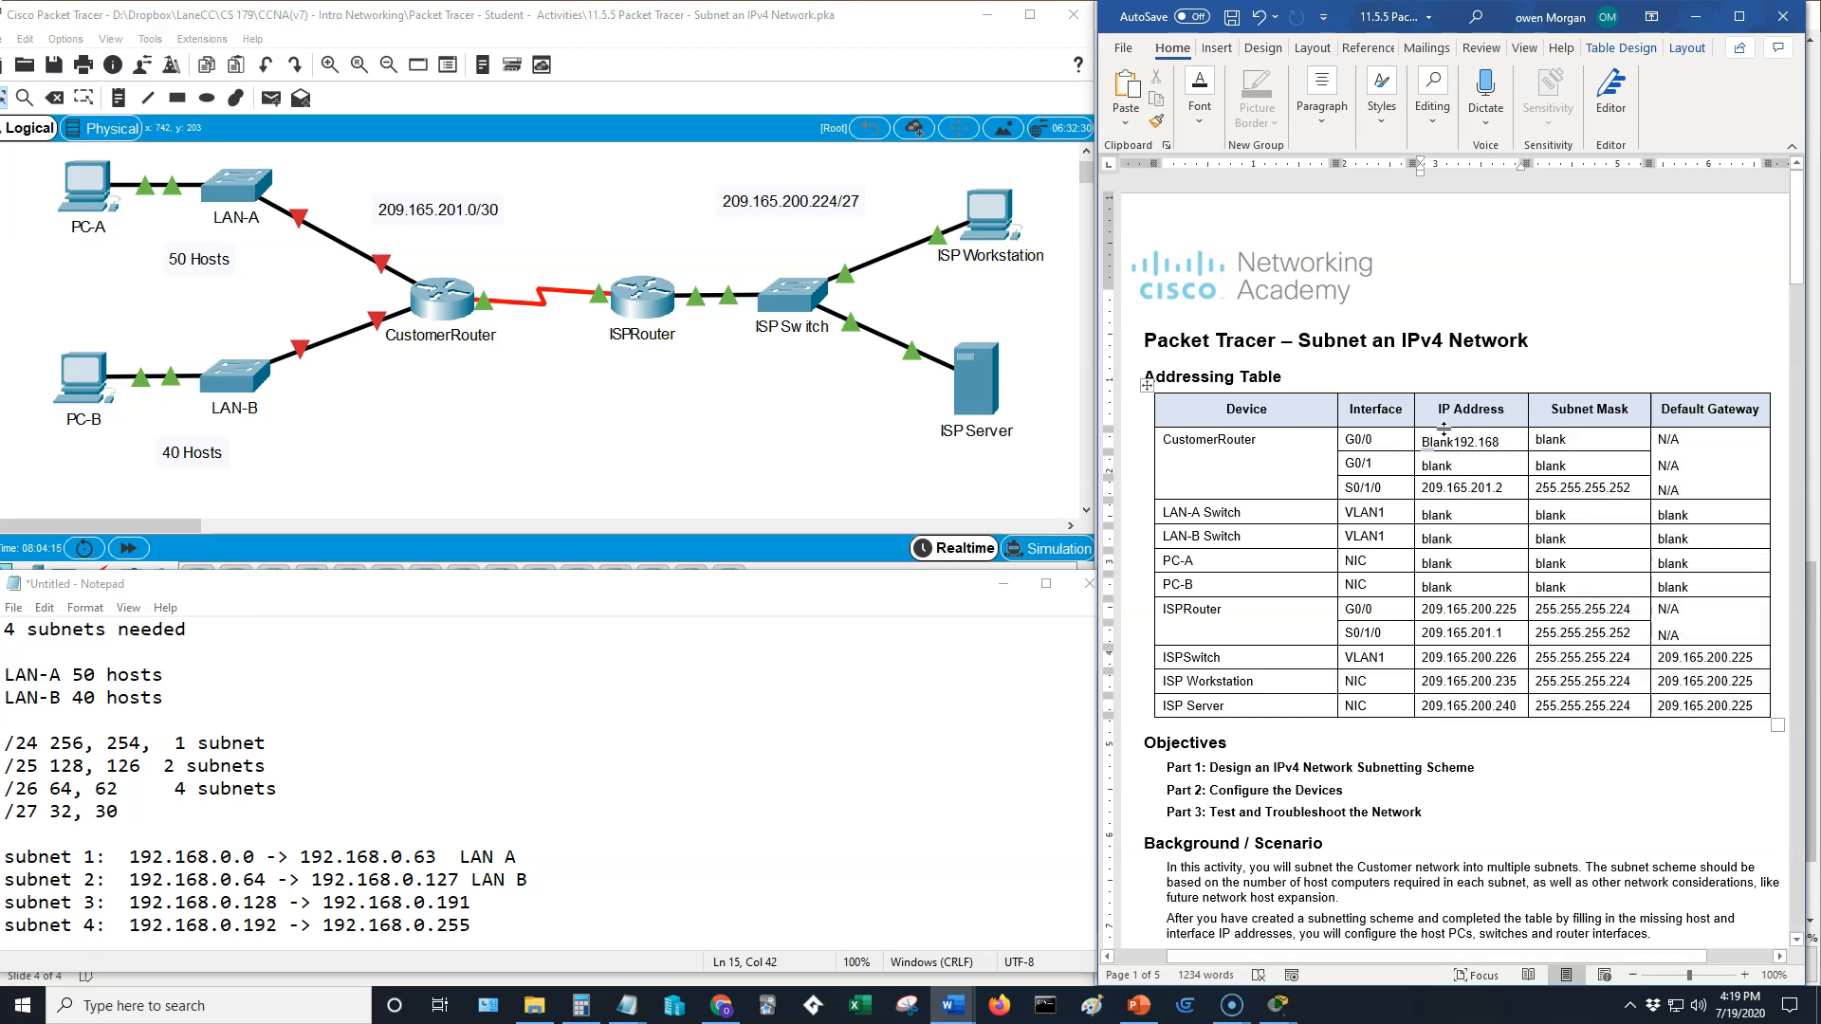
{"action": "key", "text": "ctrl+z"}
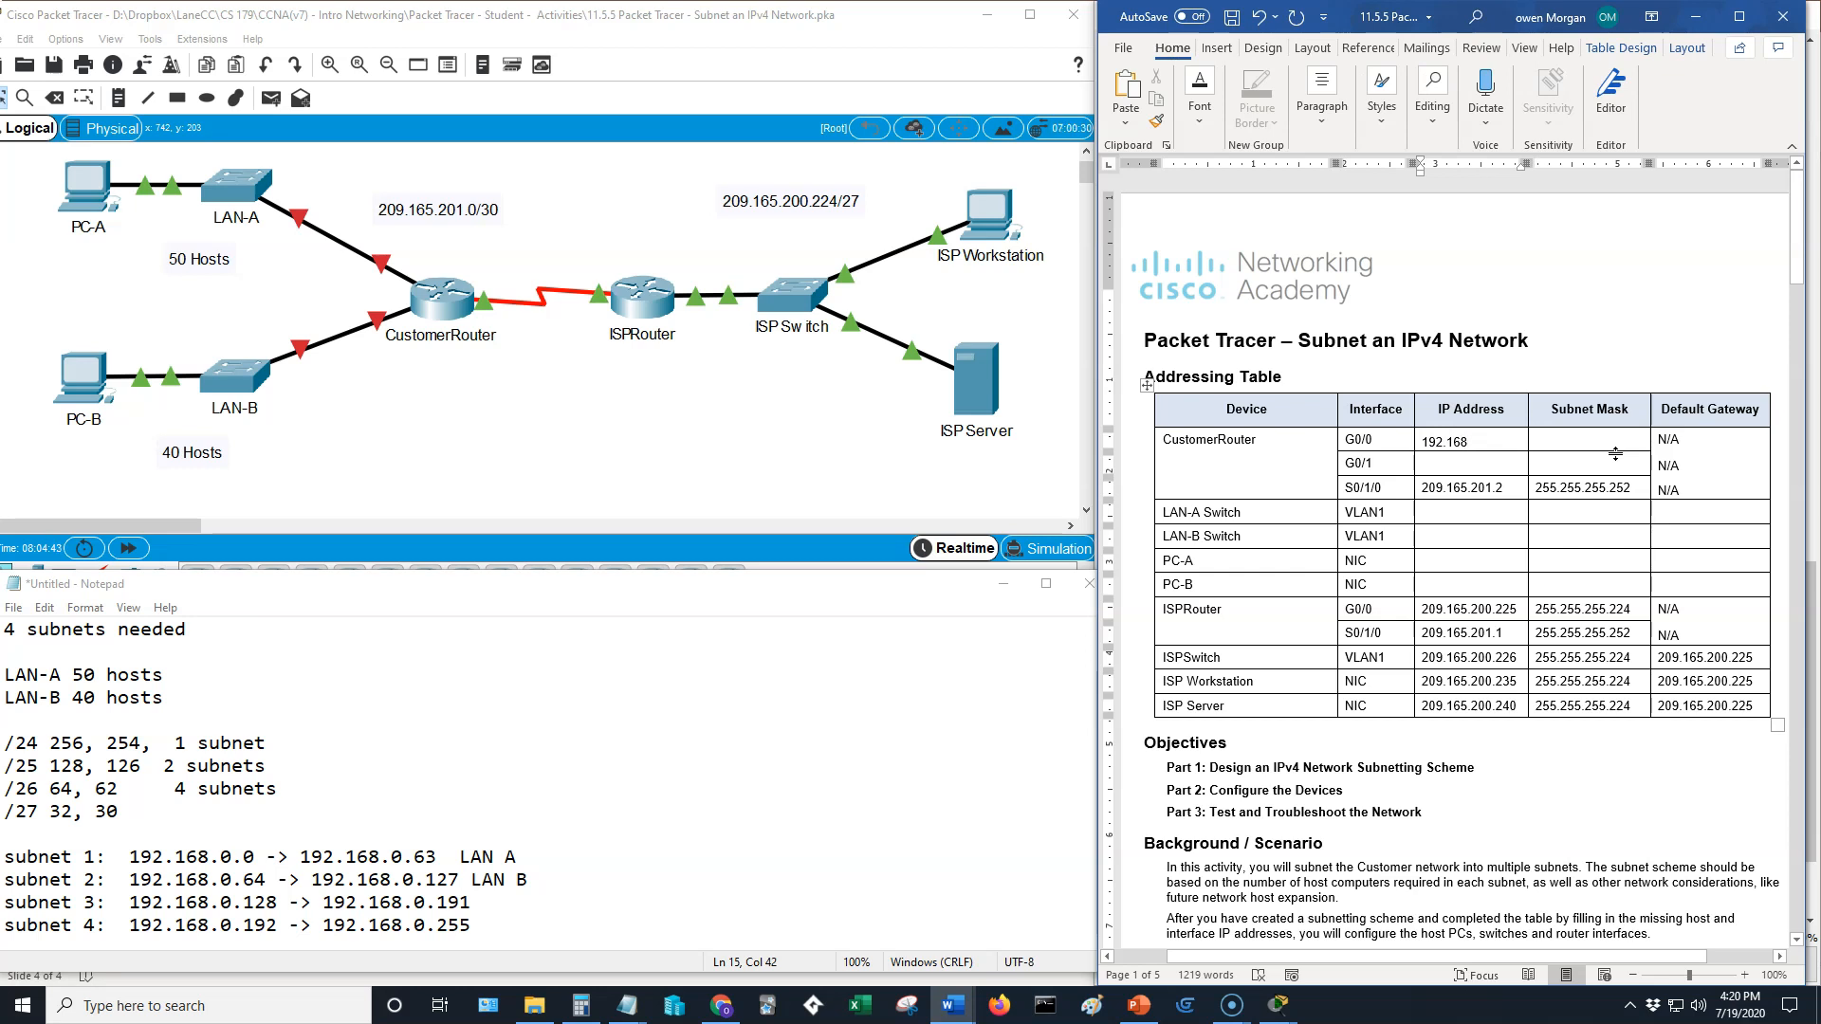
{"action": "type", "text": ".0."}
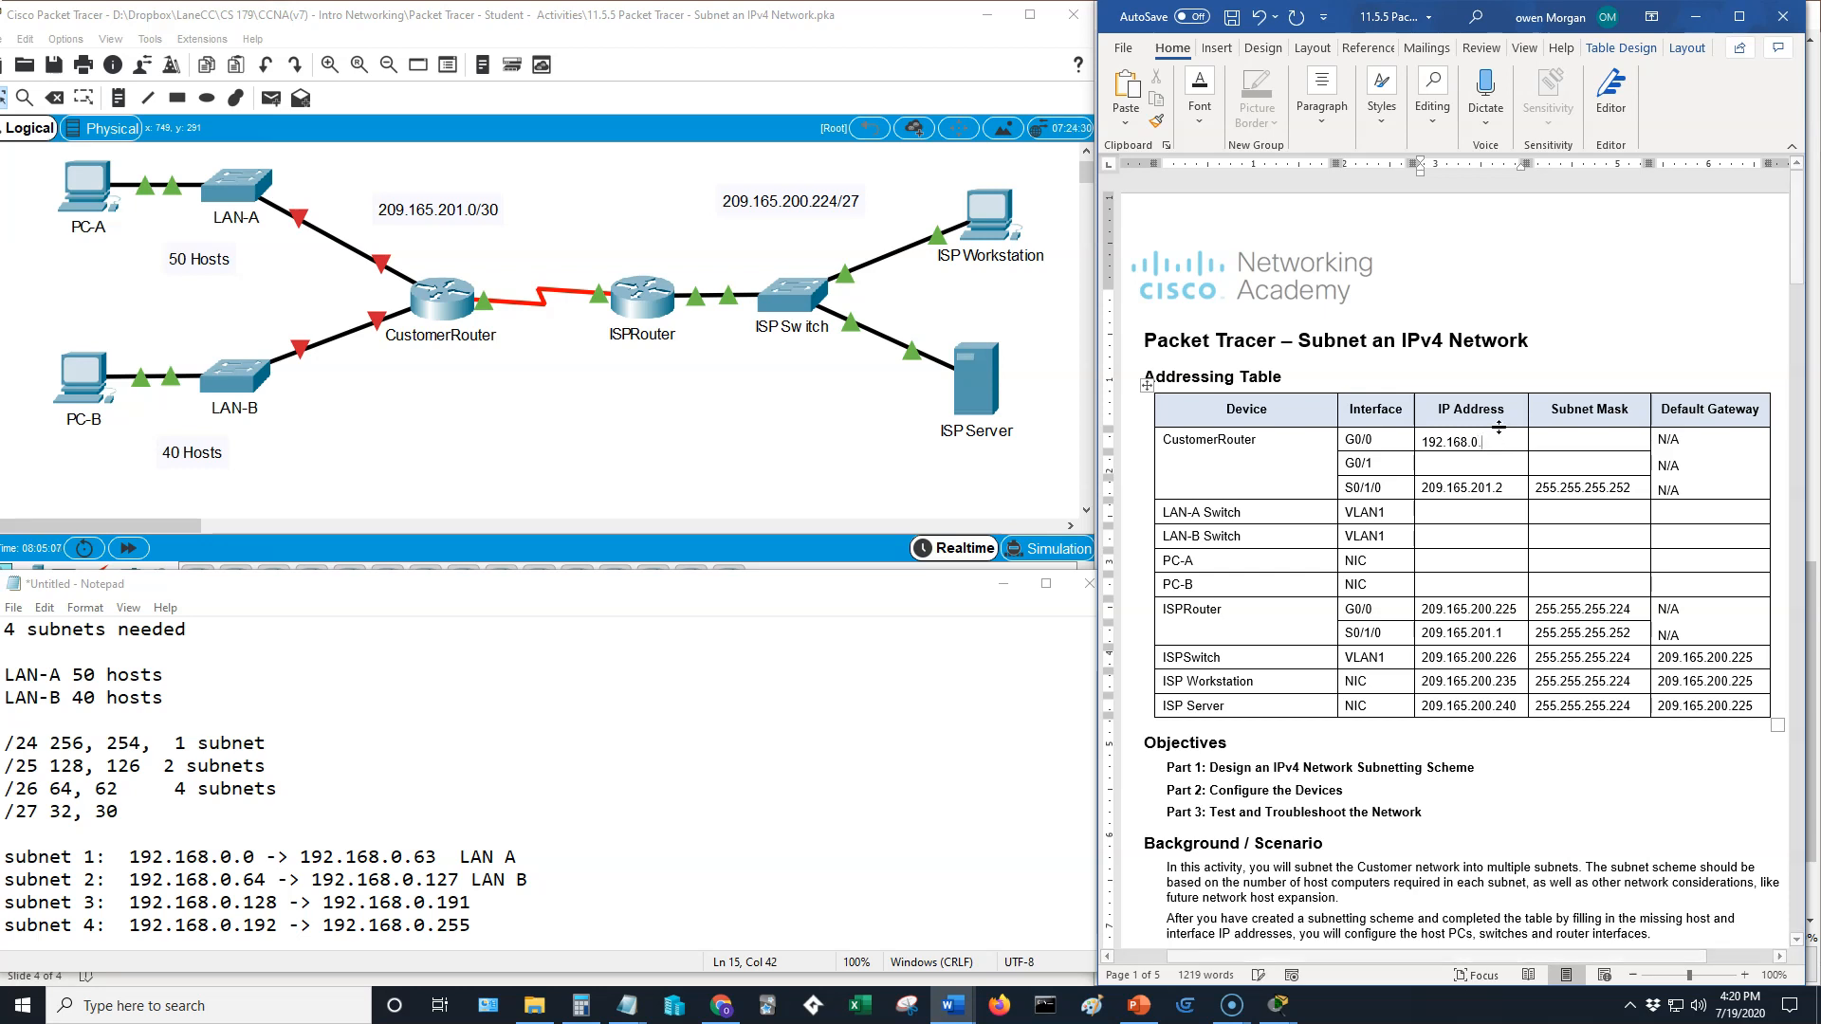
{"action": "type", "text": "1"}
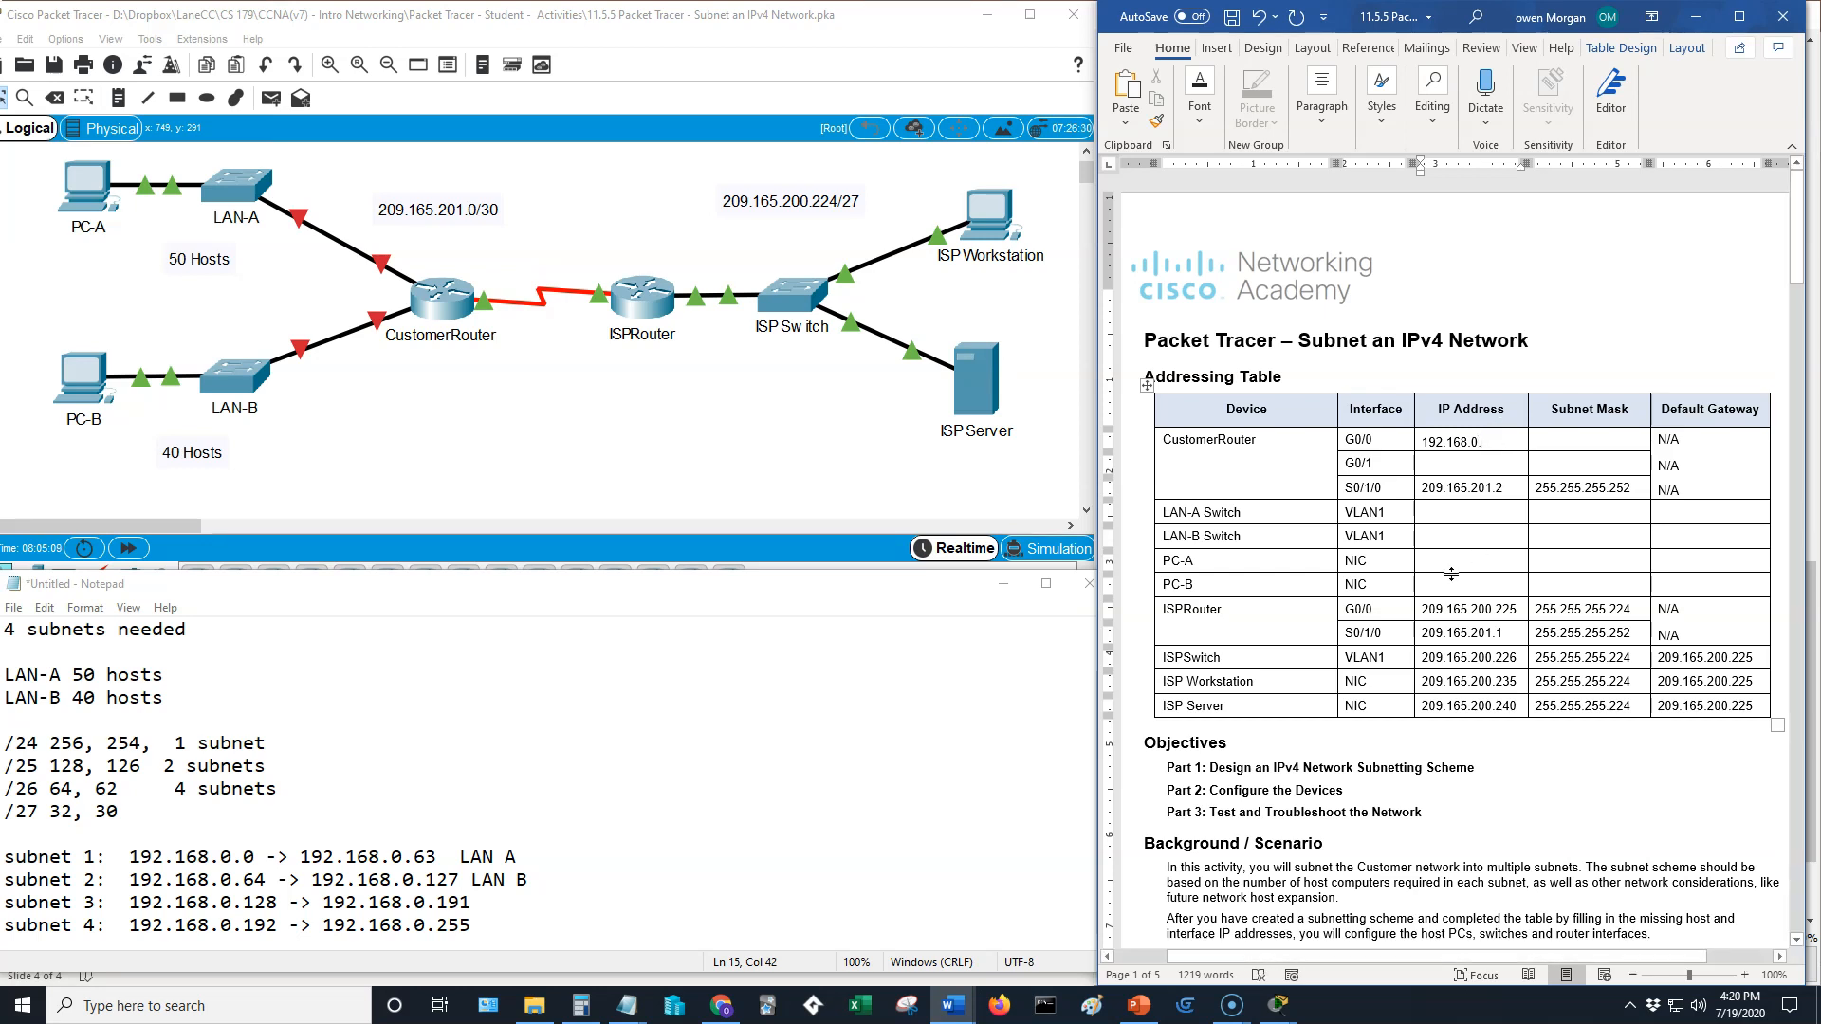
Step: Enter 255.255.255.? as the subnet mask for CustomerRouter G0/0
{"action": "left_click", "coordinate": [1581, 443]}
{"action": "type", "text": "255.2"}
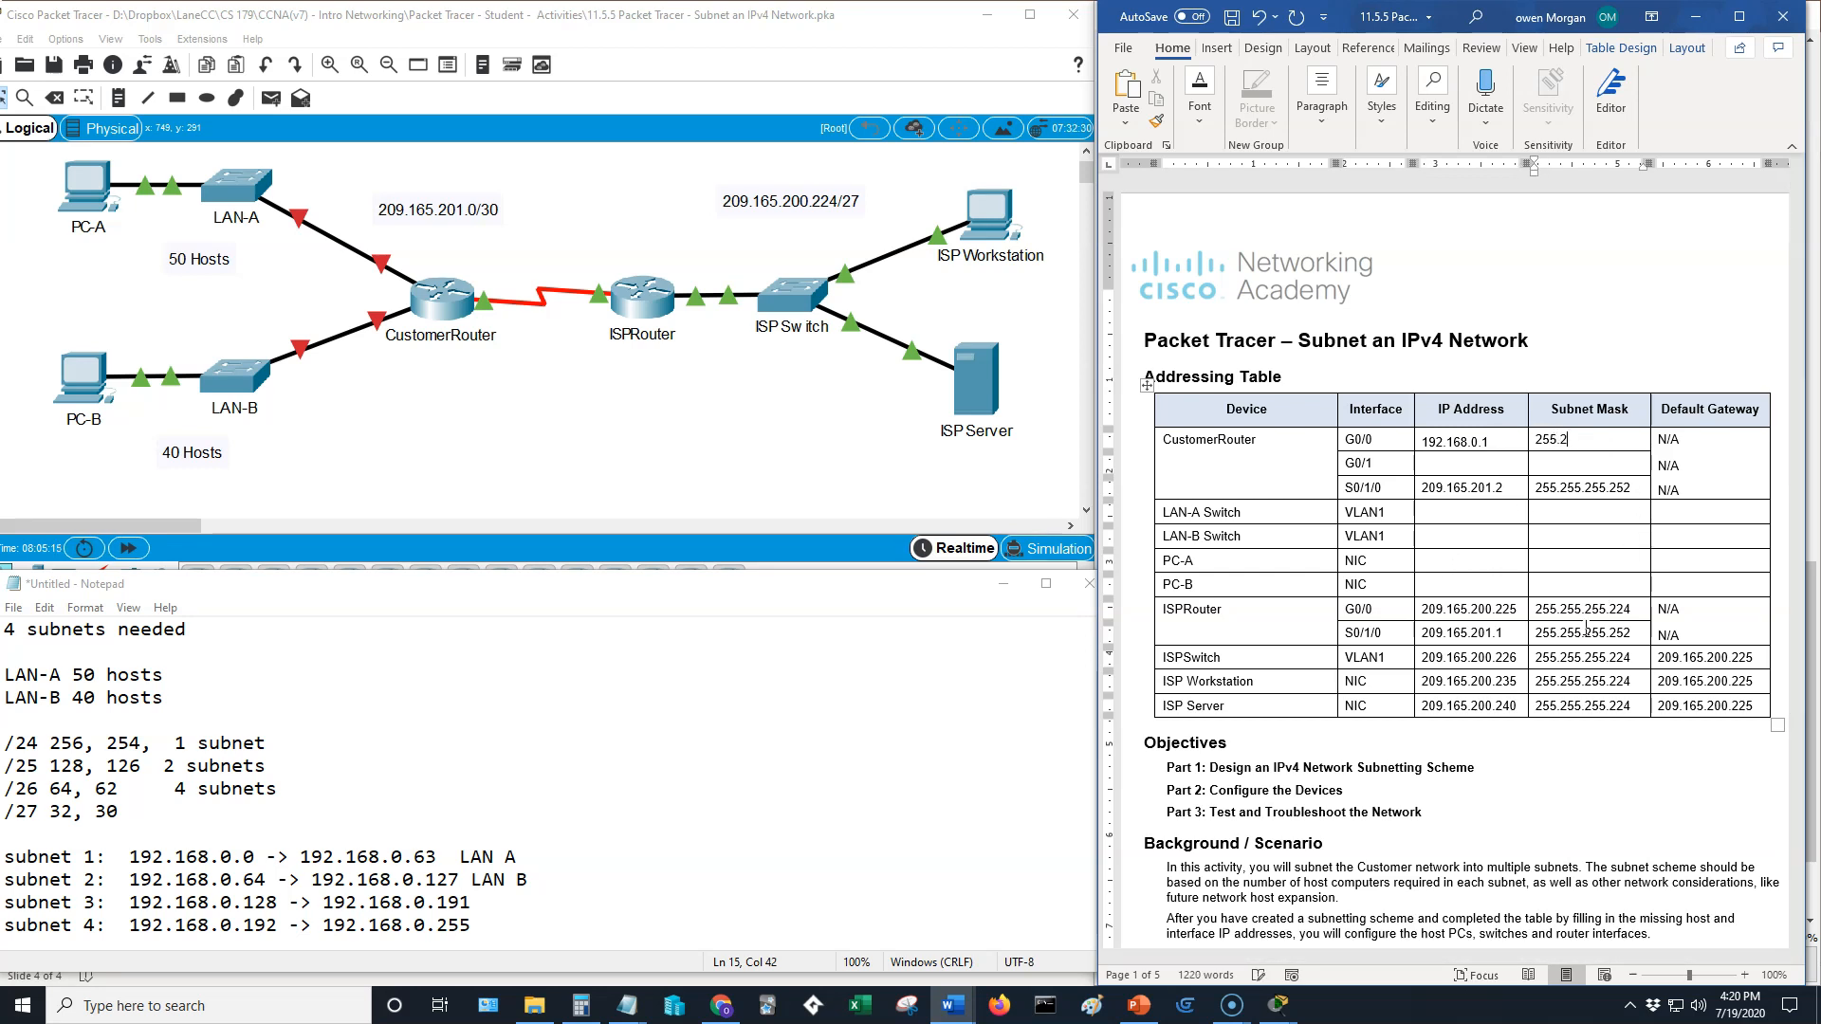
{"action": "type", "text": "55.255.?"}
Step: Switch to the first PowerPoint slide with the binary subnet masks and examine the last octet of the /24 and /25 masks
{"action": "left_click", "coordinate": [645, 752]}
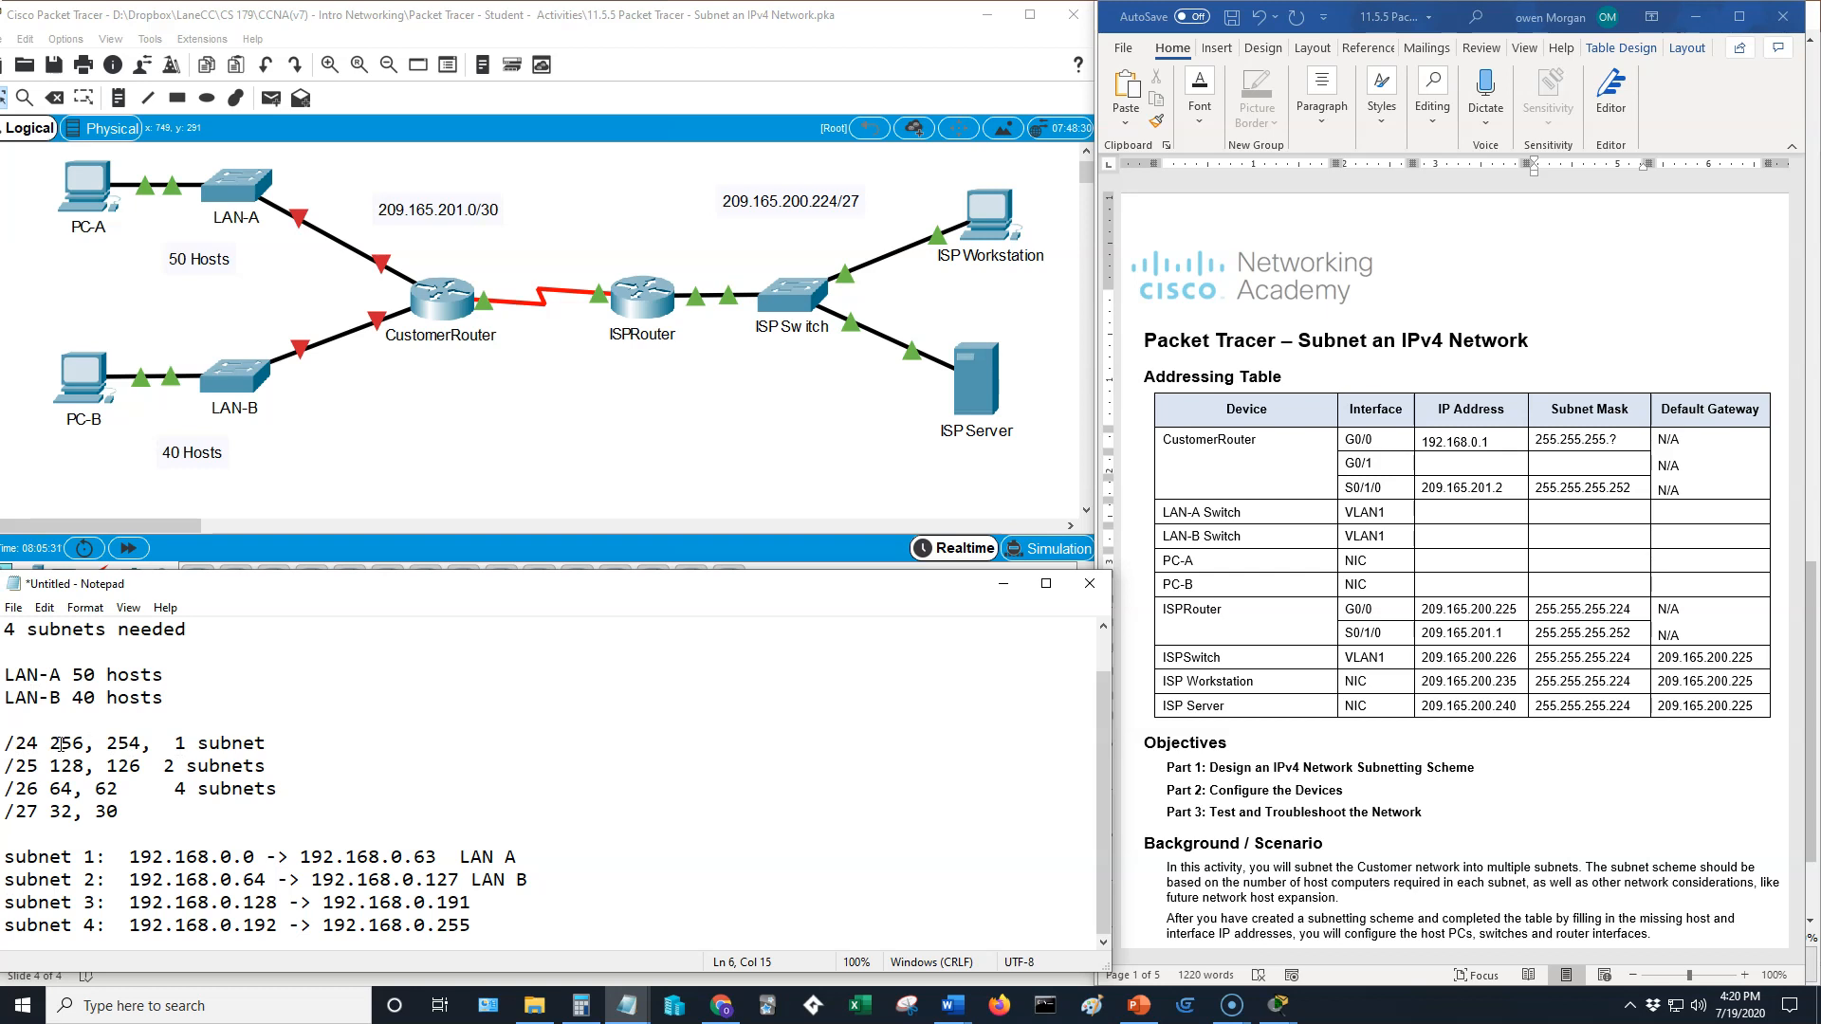
{"action": "left_click", "coordinate": [335, 746]}
{"action": "left_click", "coordinate": [1138, 1004]}
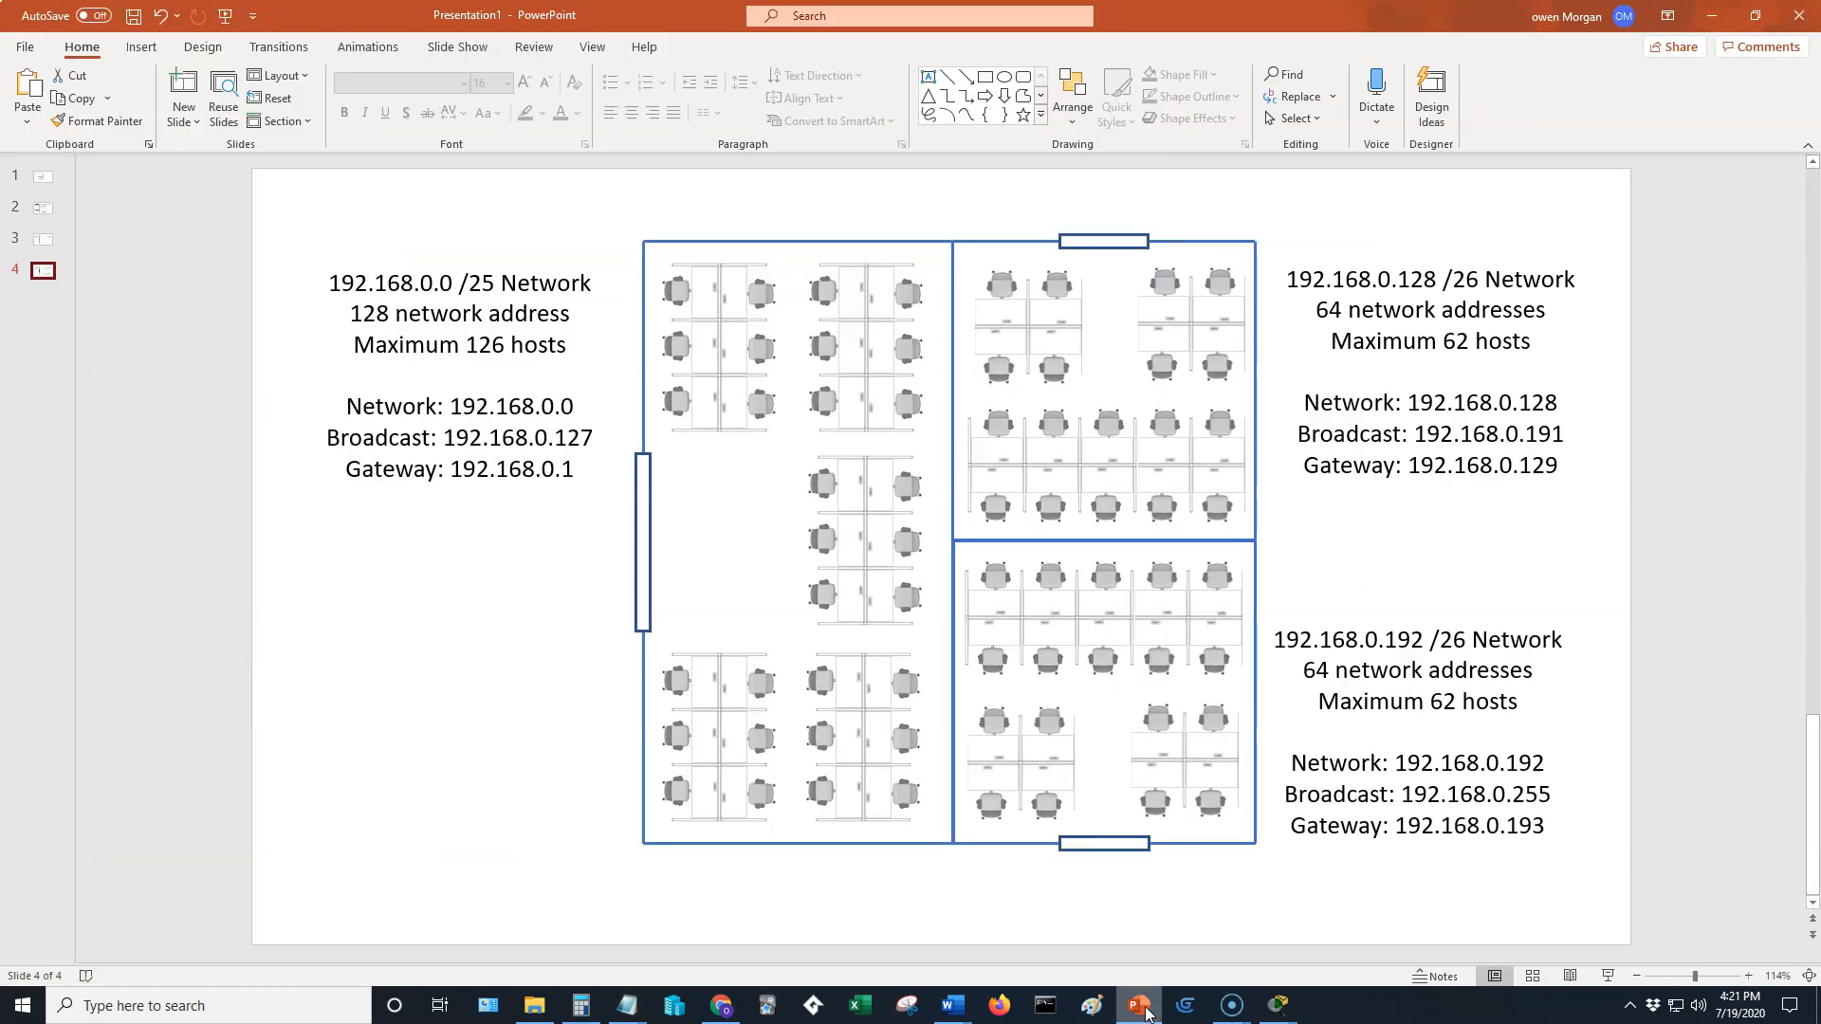
{"action": "left_click", "coordinate": [43, 177]}
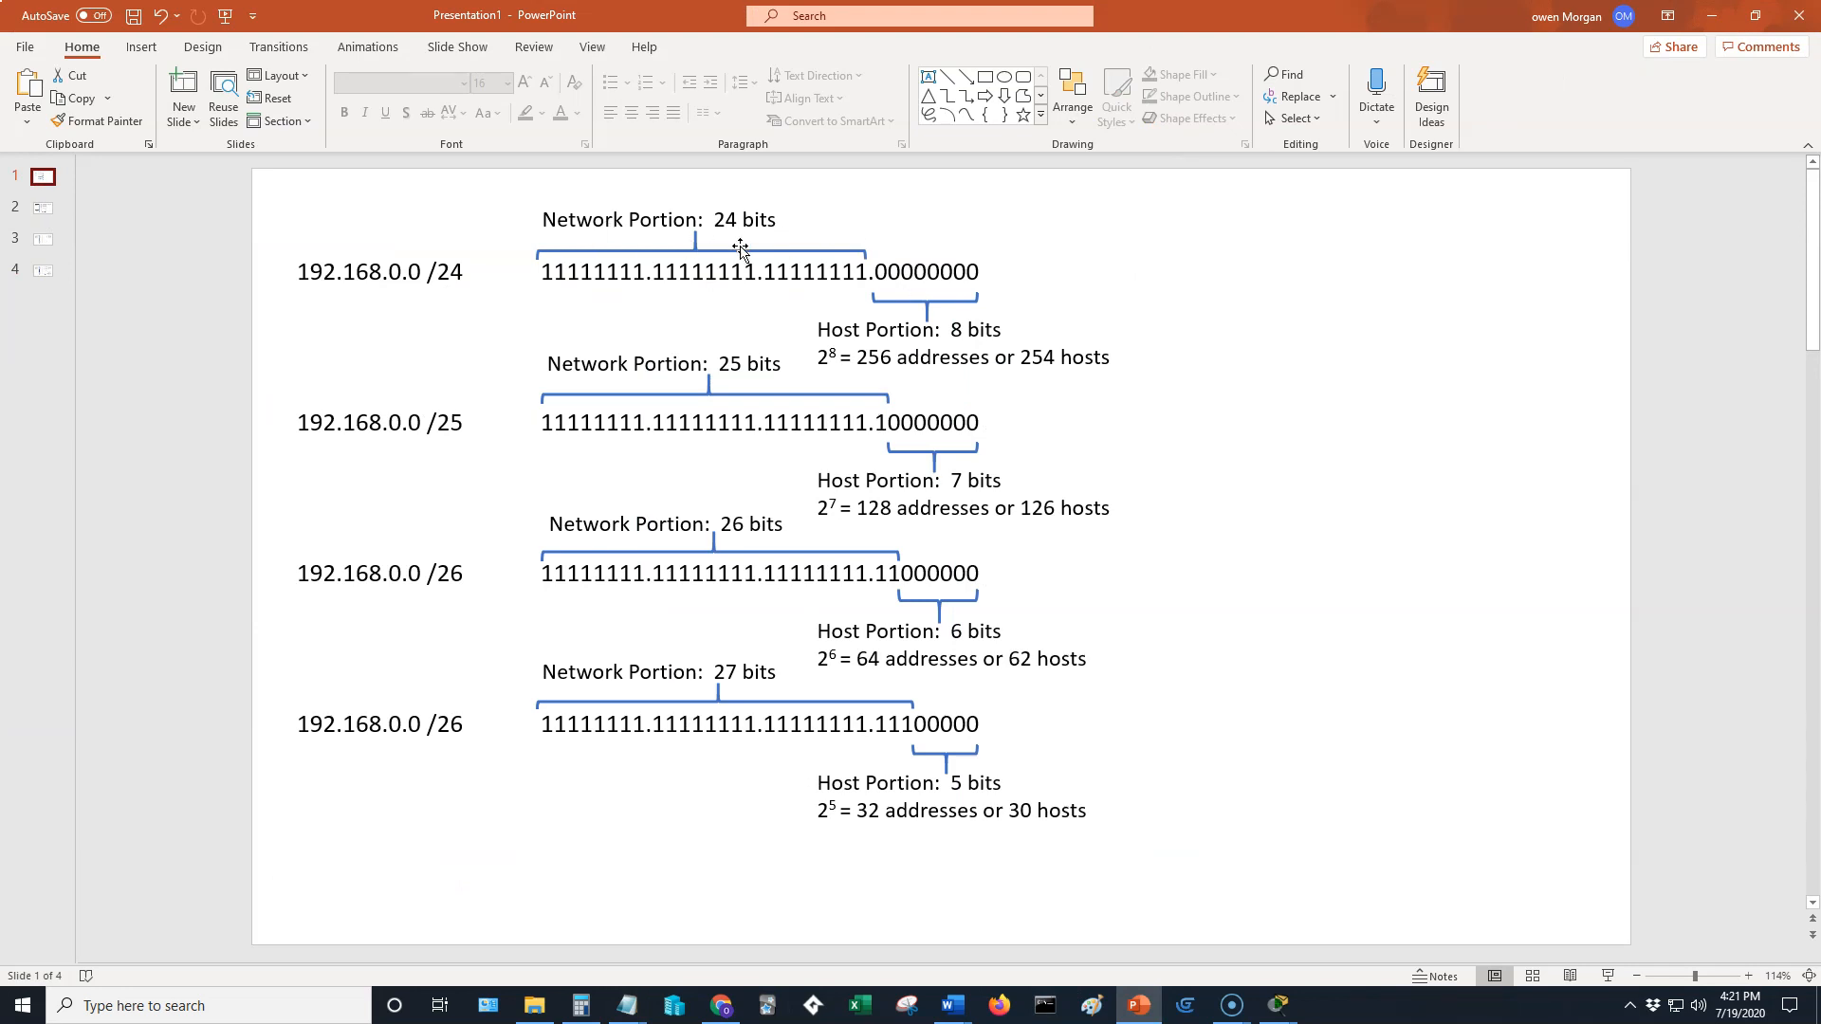
{"action": "left_click_drag", "start_coordinate": [874, 274], "coordinate": [969, 275]}
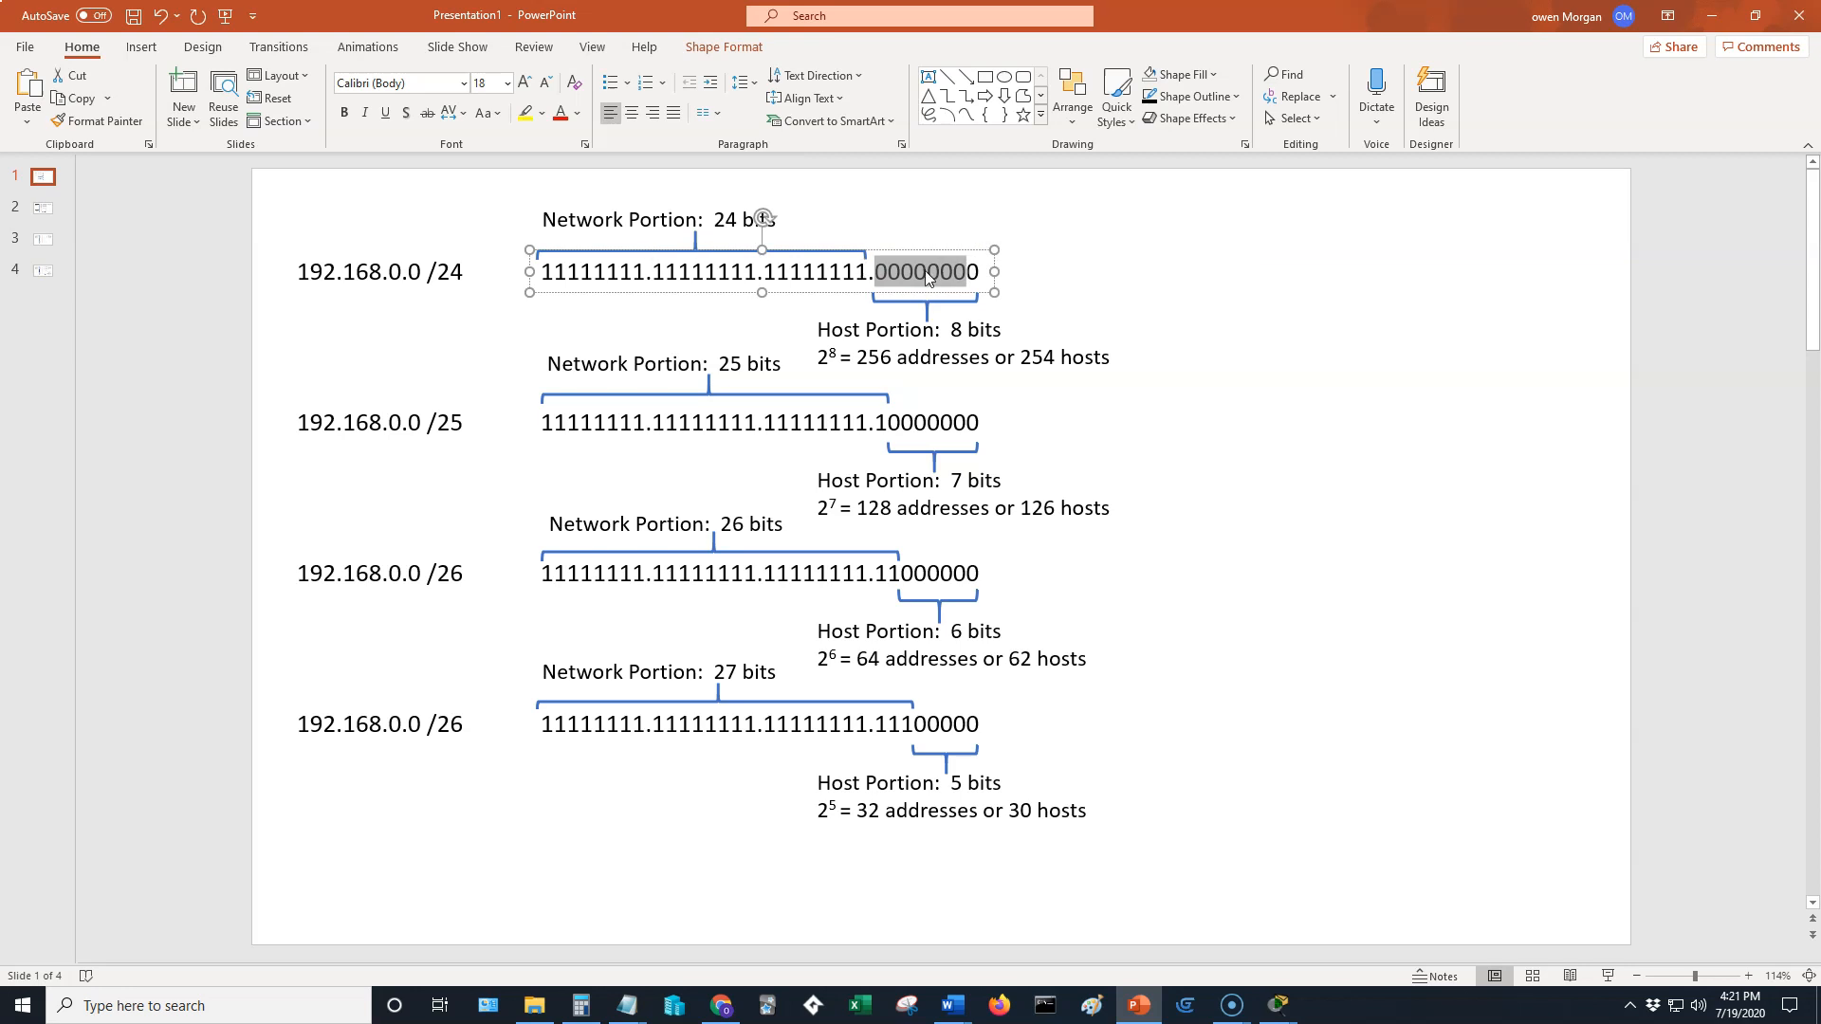
{"action": "left_click", "coordinate": [986, 274]}
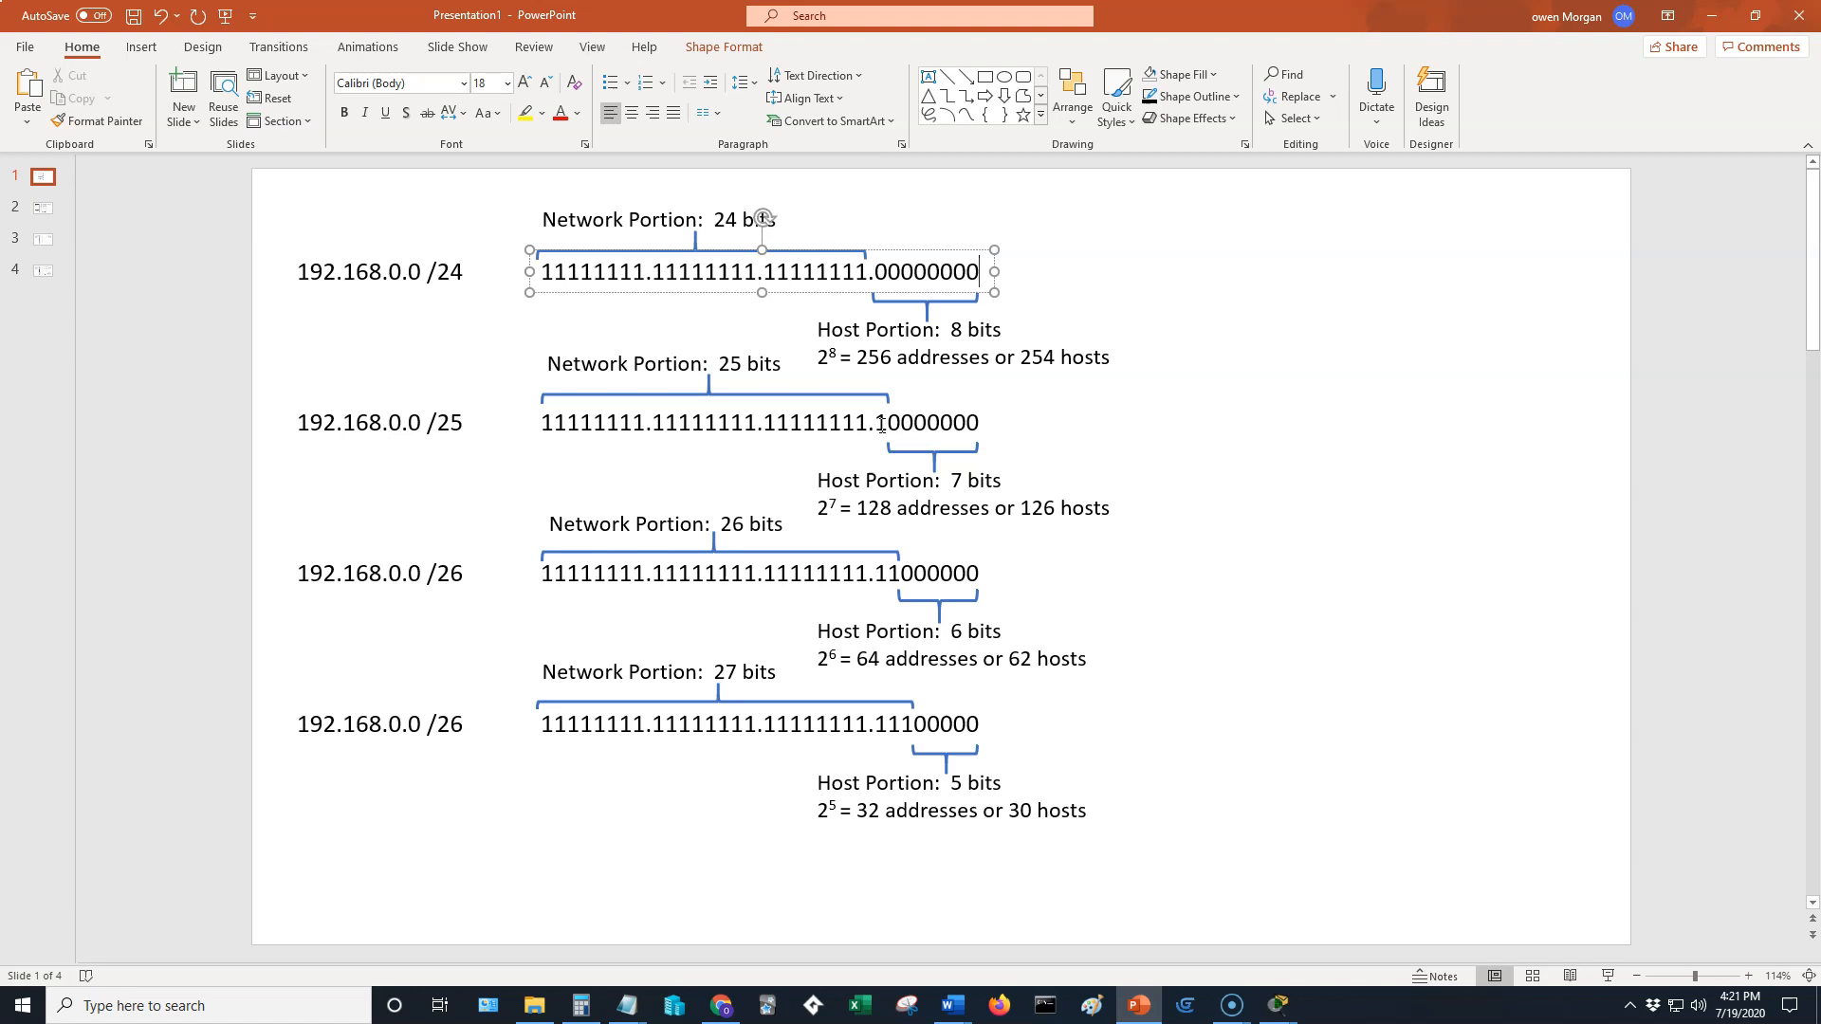
{"action": "left_click_drag", "start_coordinate": [874, 427], "coordinate": [975, 421]}
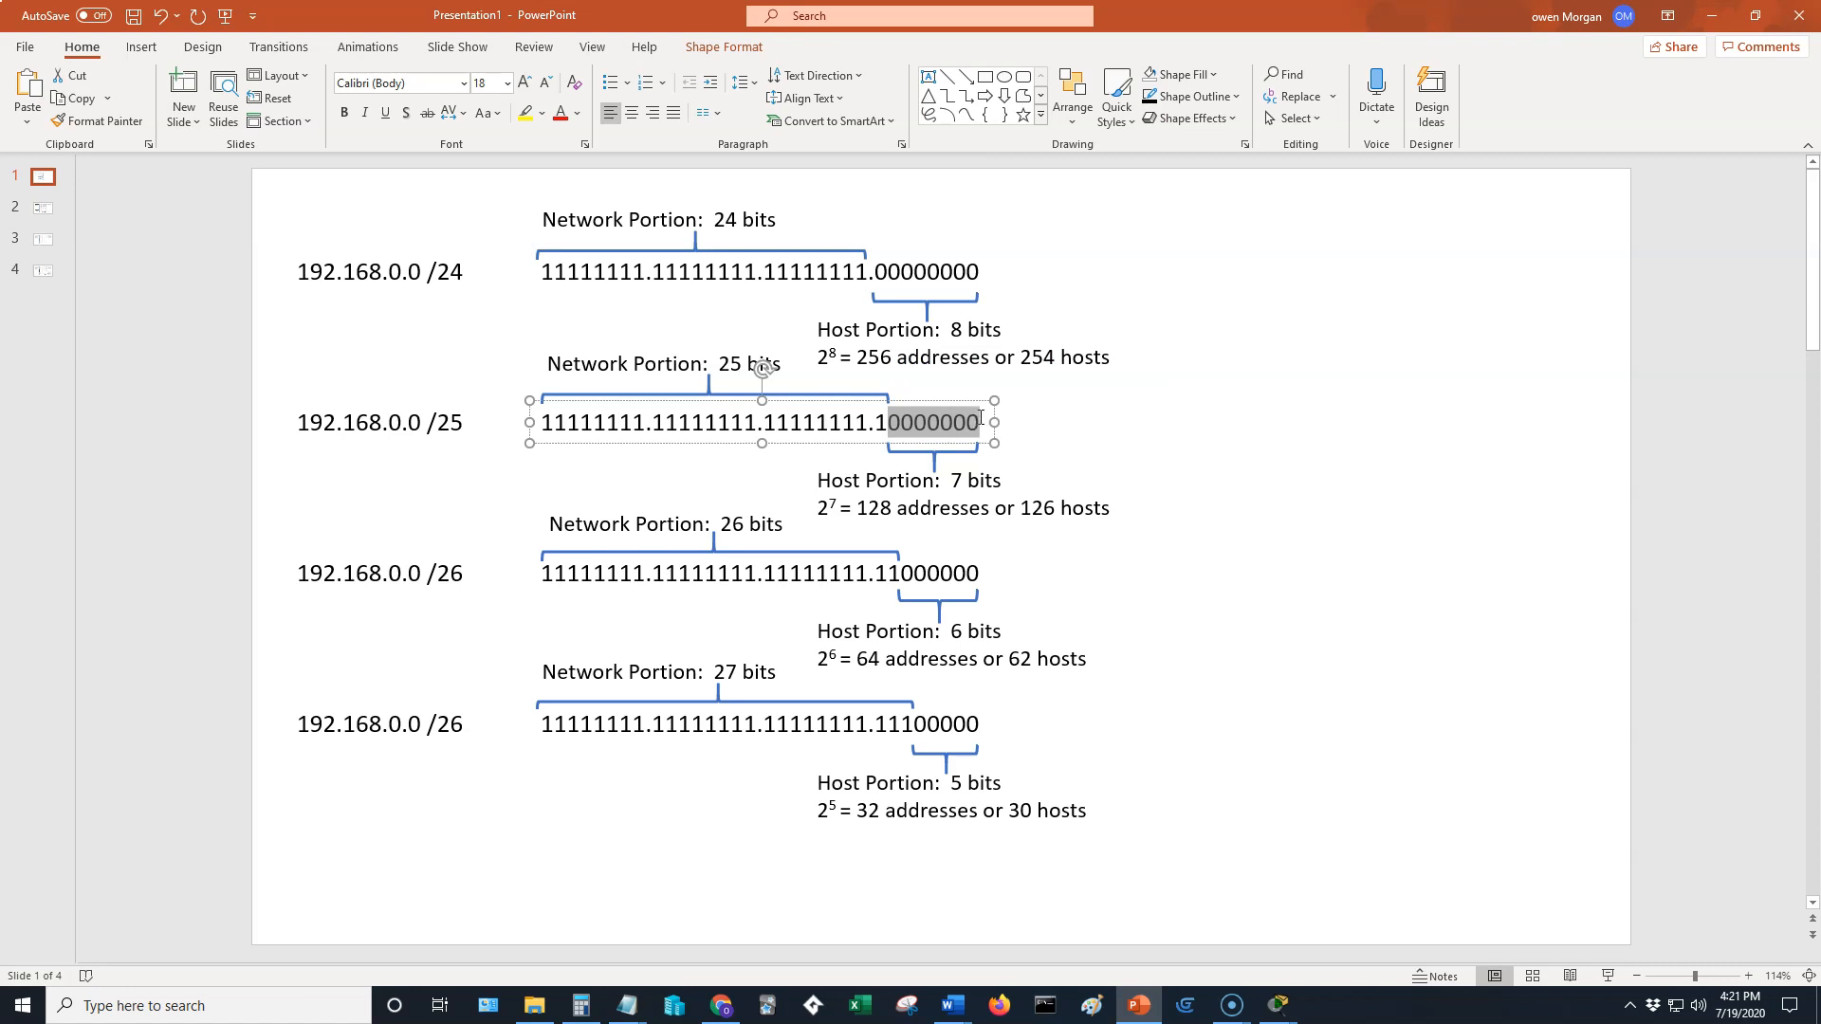
{"action": "left_click", "coordinate": [865, 443]}
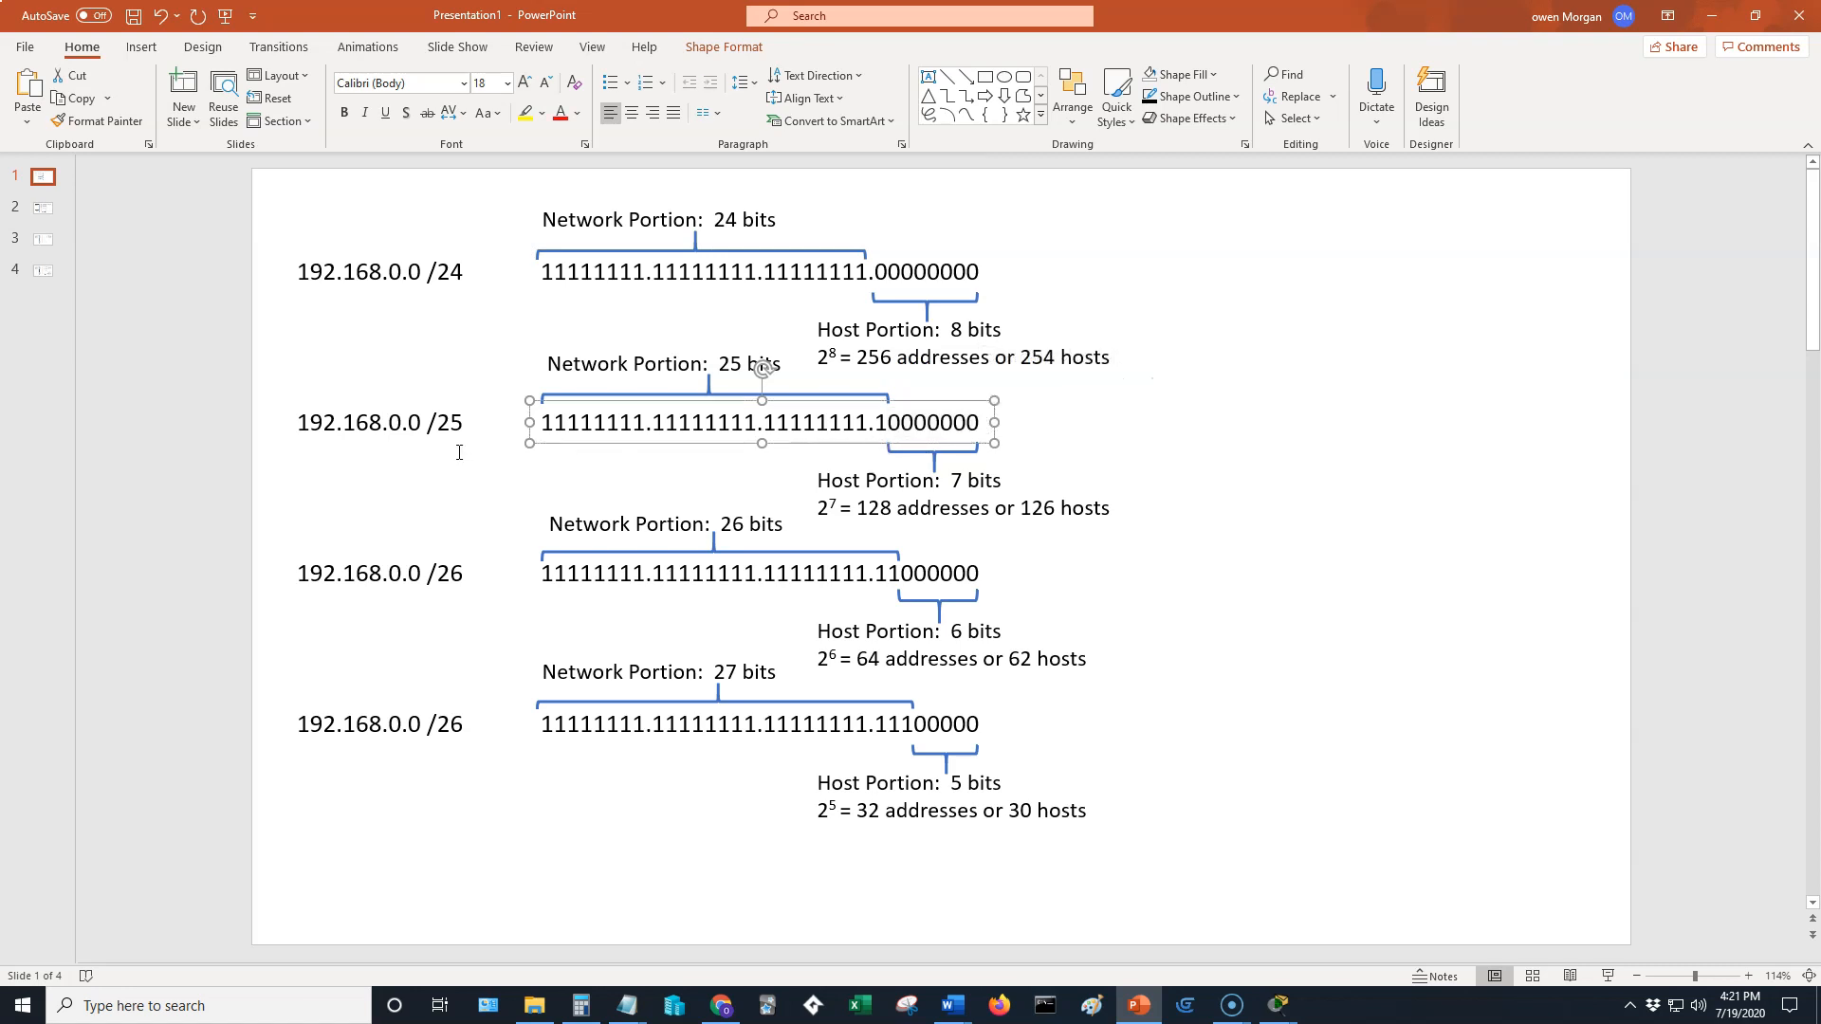
Step: Add a text box reading 128 beside the /25 binary mask
{"action": "left_click", "coordinate": [1092, 436]}
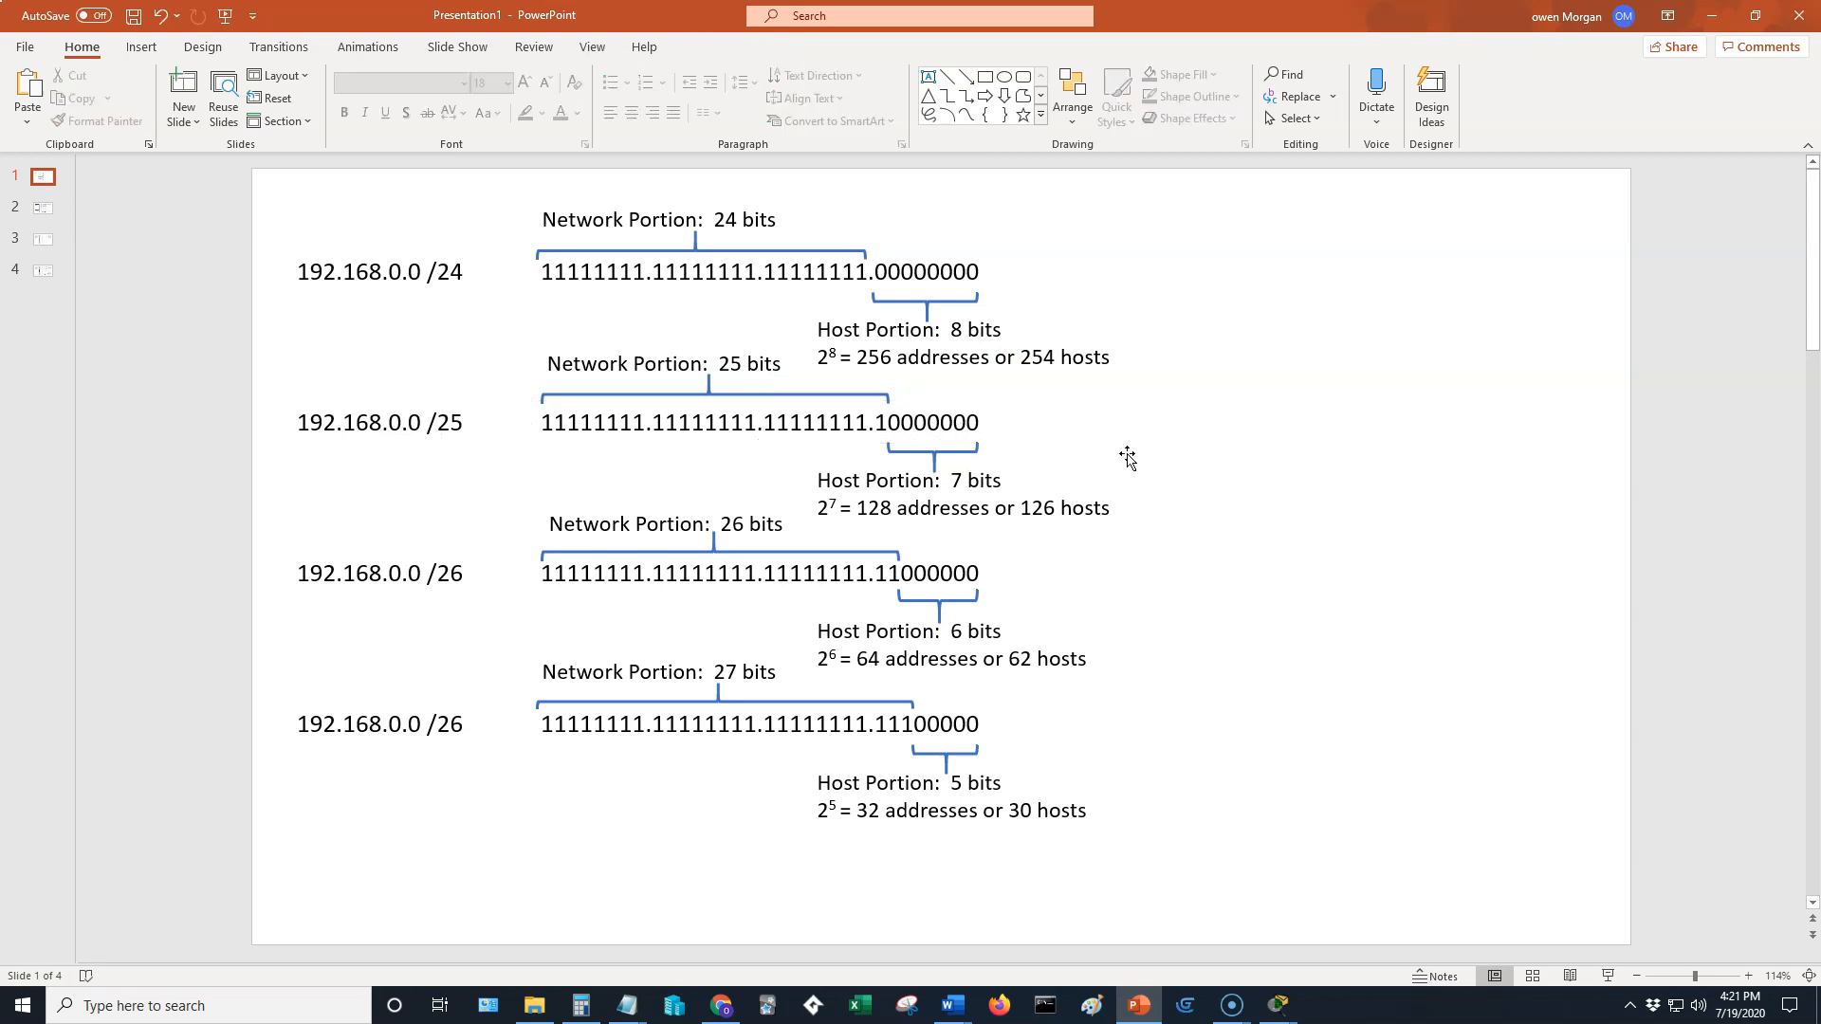
{"action": "left_click", "coordinate": [1116, 429]}
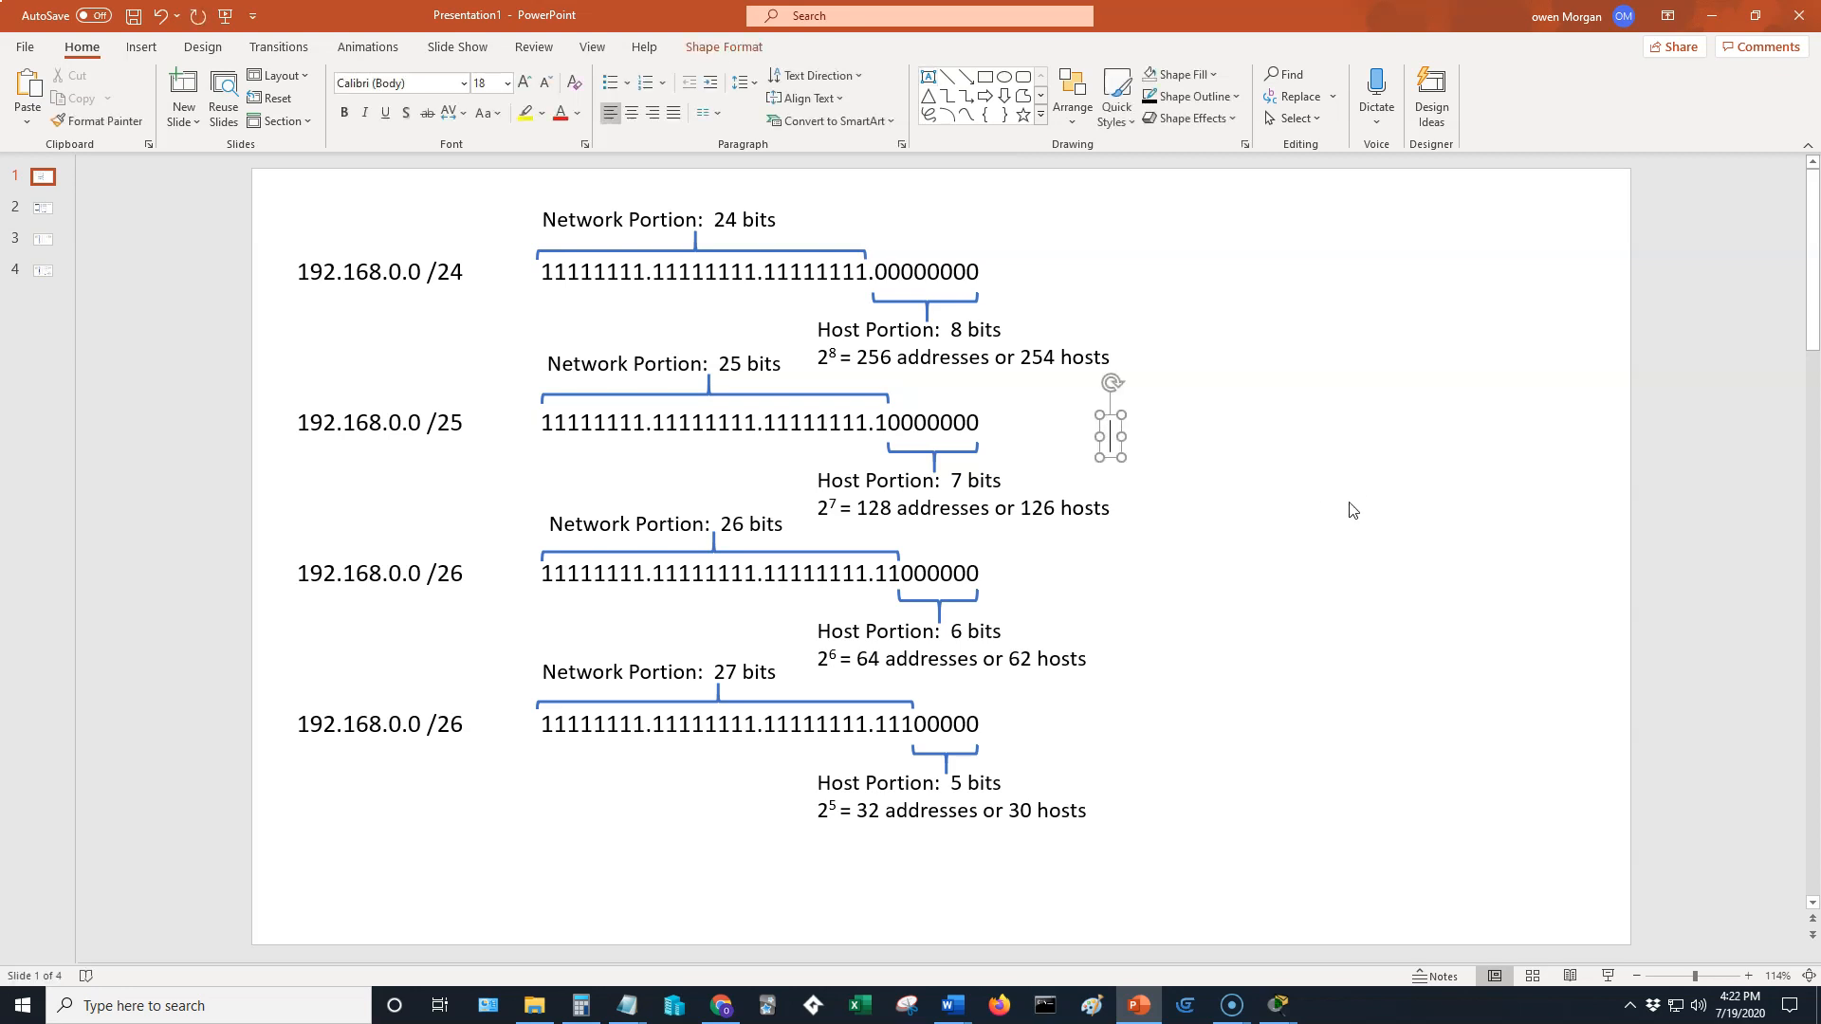
{"action": "type", "text": "128"}
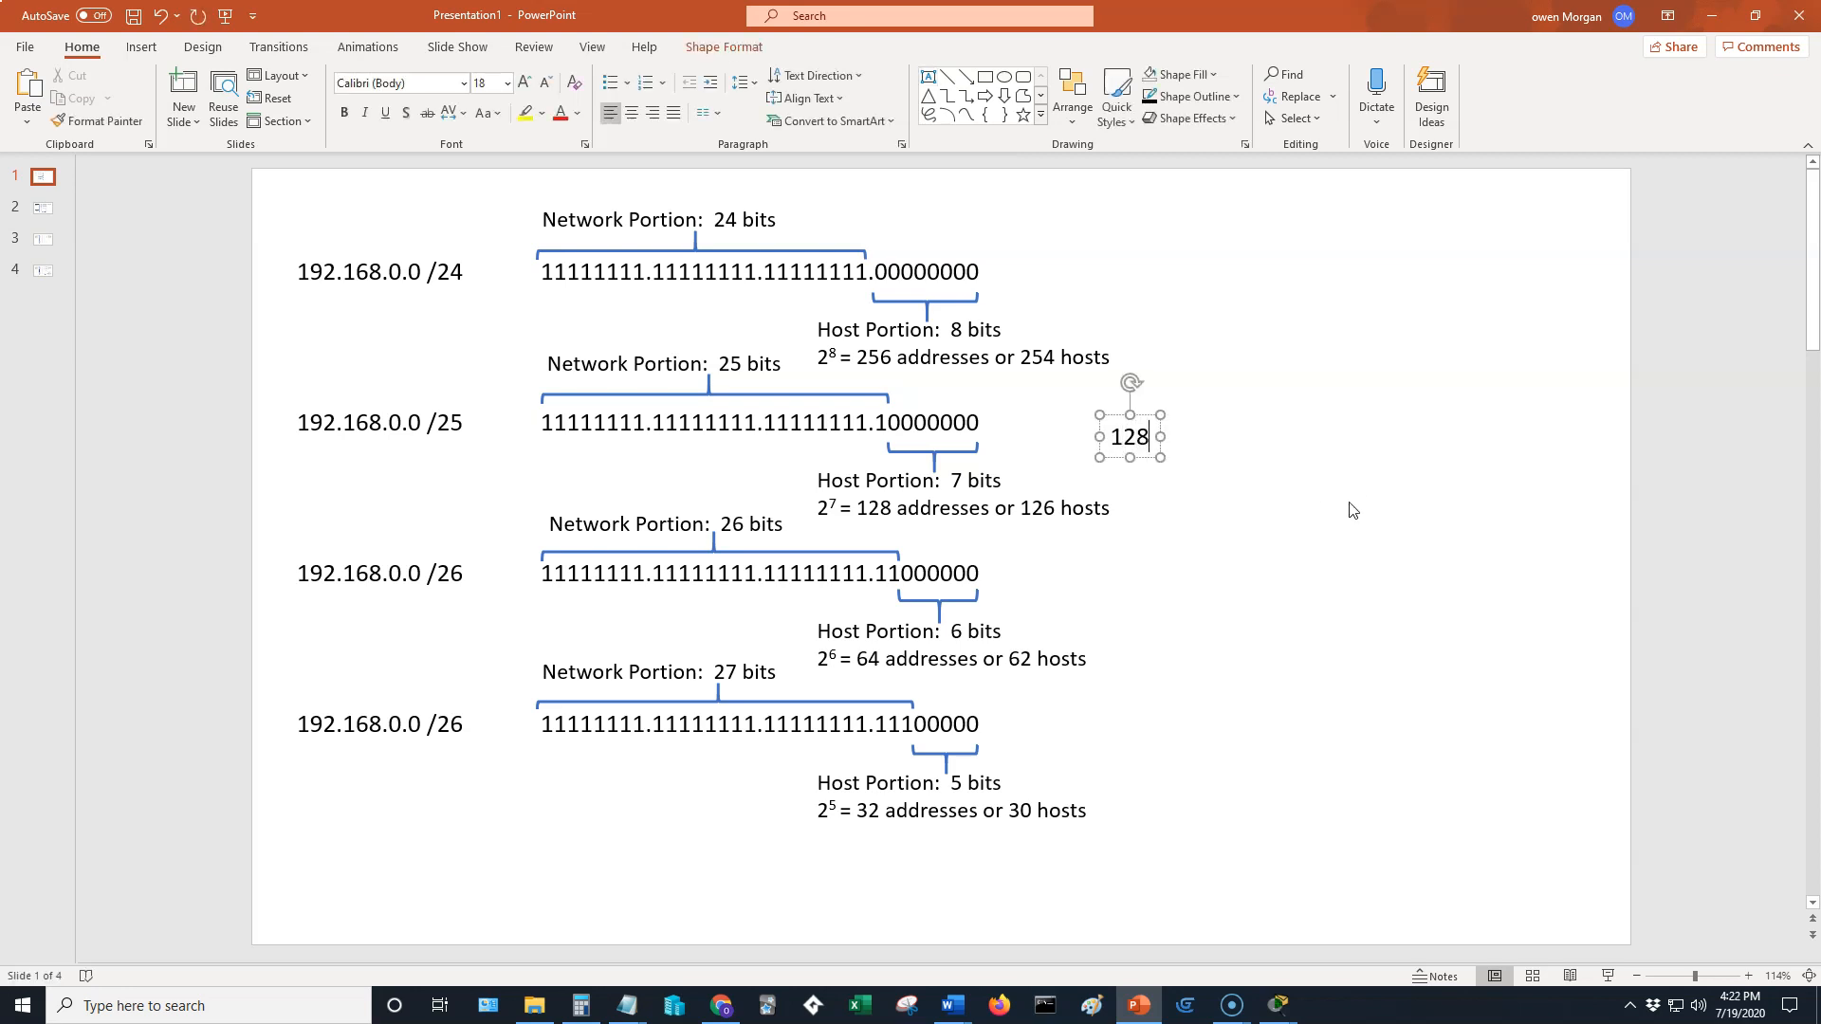
{"action": "left_click_drag", "start_coordinate": [1110, 408], "coordinate": [1068, 402]}
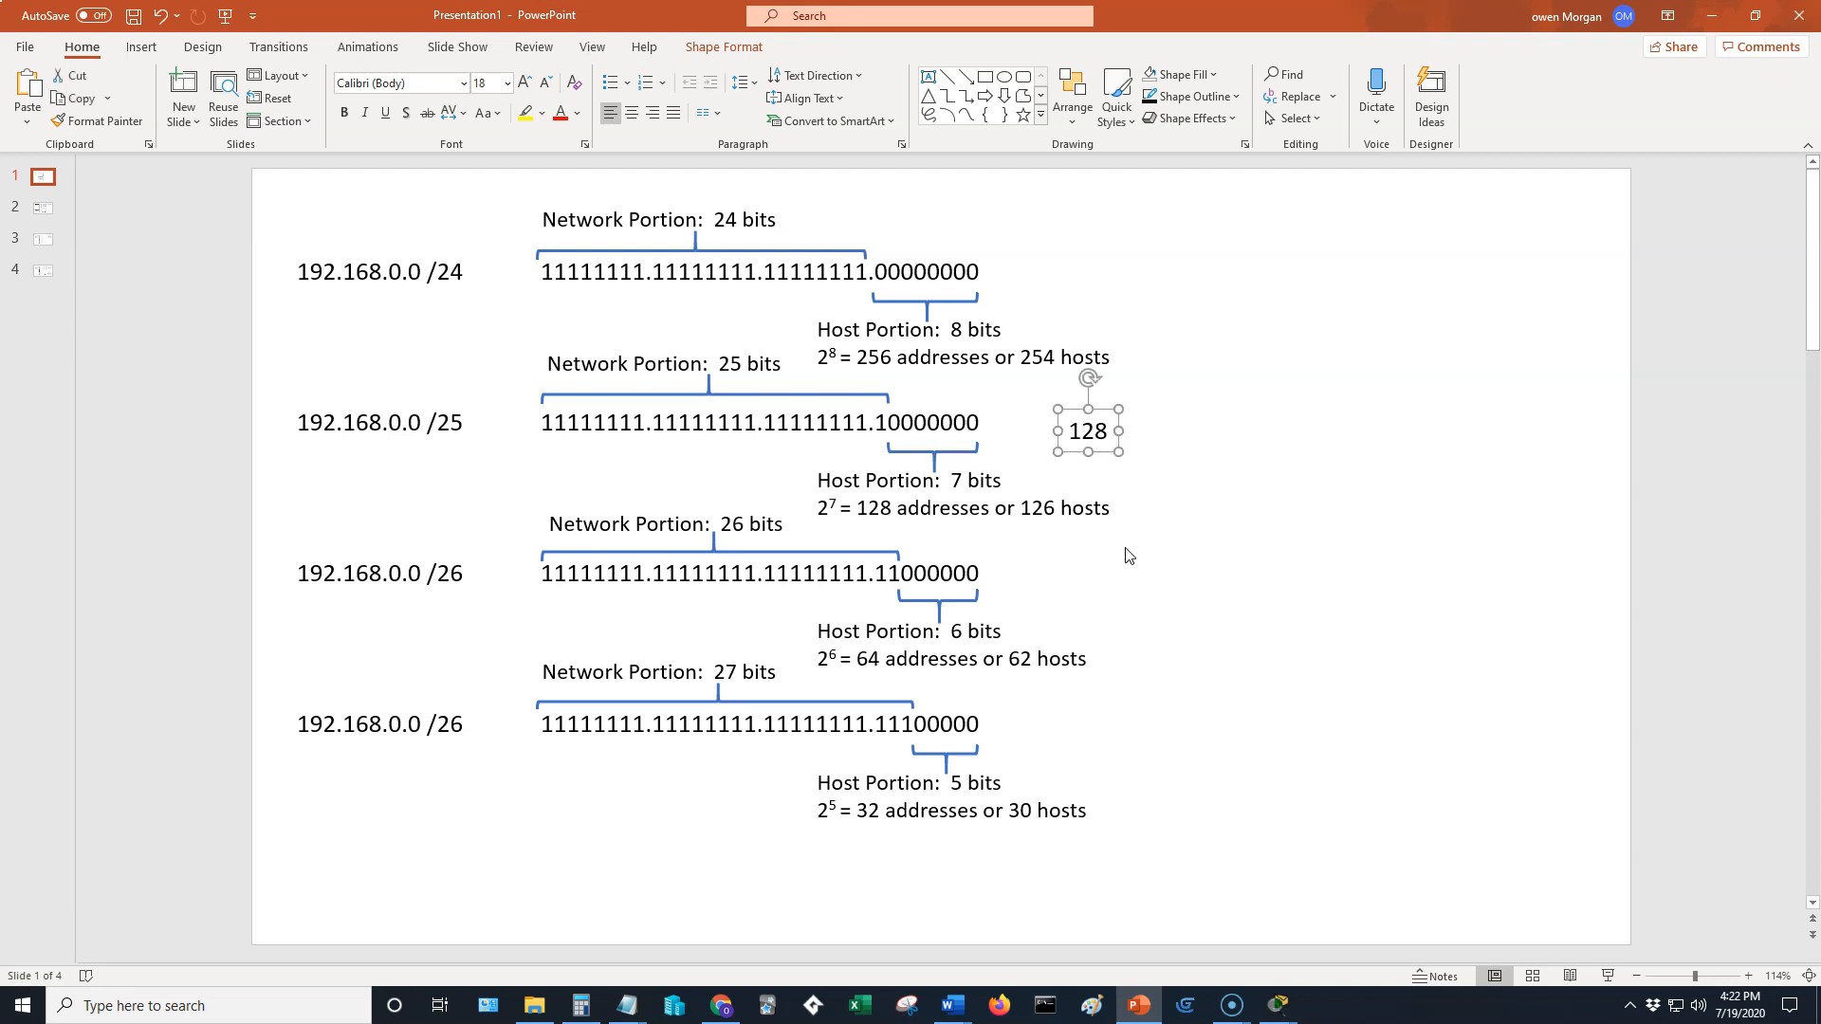
Step: Duplicate the 128 label beside the /26 binary mask and extend it to "128 + 64 = 192"
{"action": "key", "text": "ctrl+c"}
{"action": "key", "text": "ctrl+v"}
{"action": "left_click_drag", "start_coordinate": [1119, 469], "coordinate": [1130, 595]}
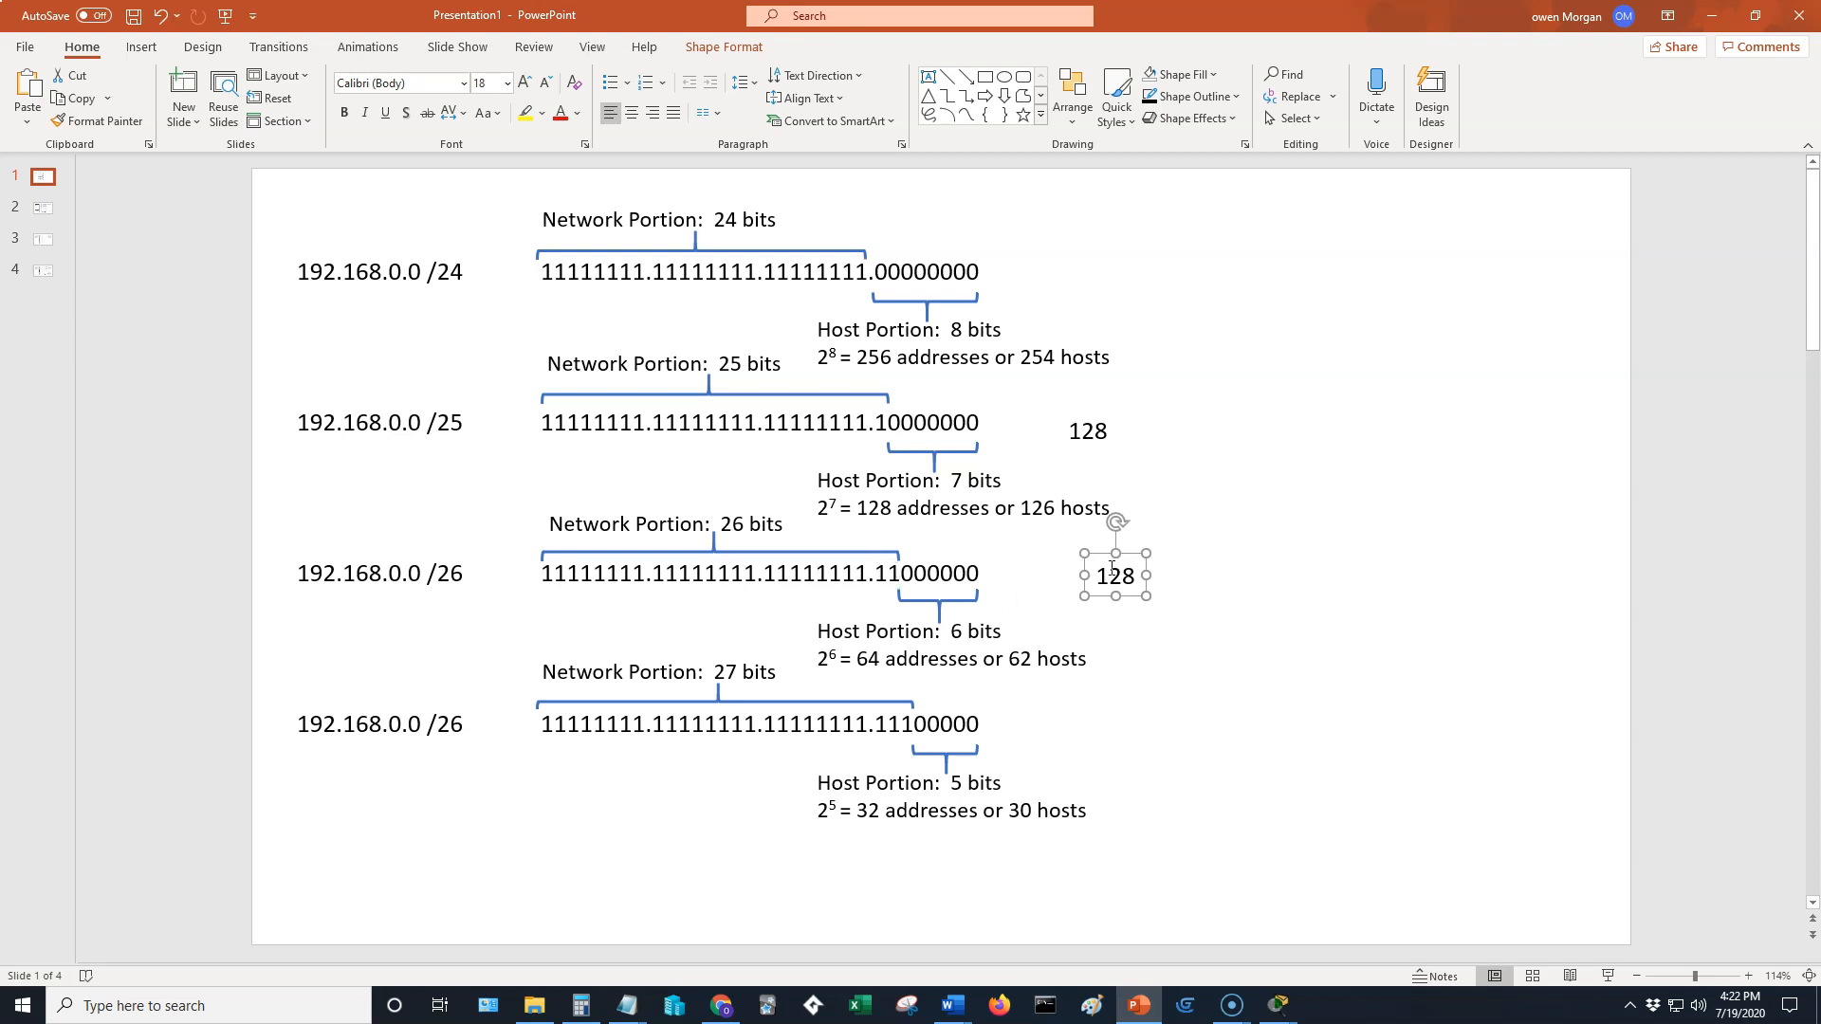
{"action": "left_click", "coordinate": [1137, 578]}
{"action": "type", "text": "+ 64"}
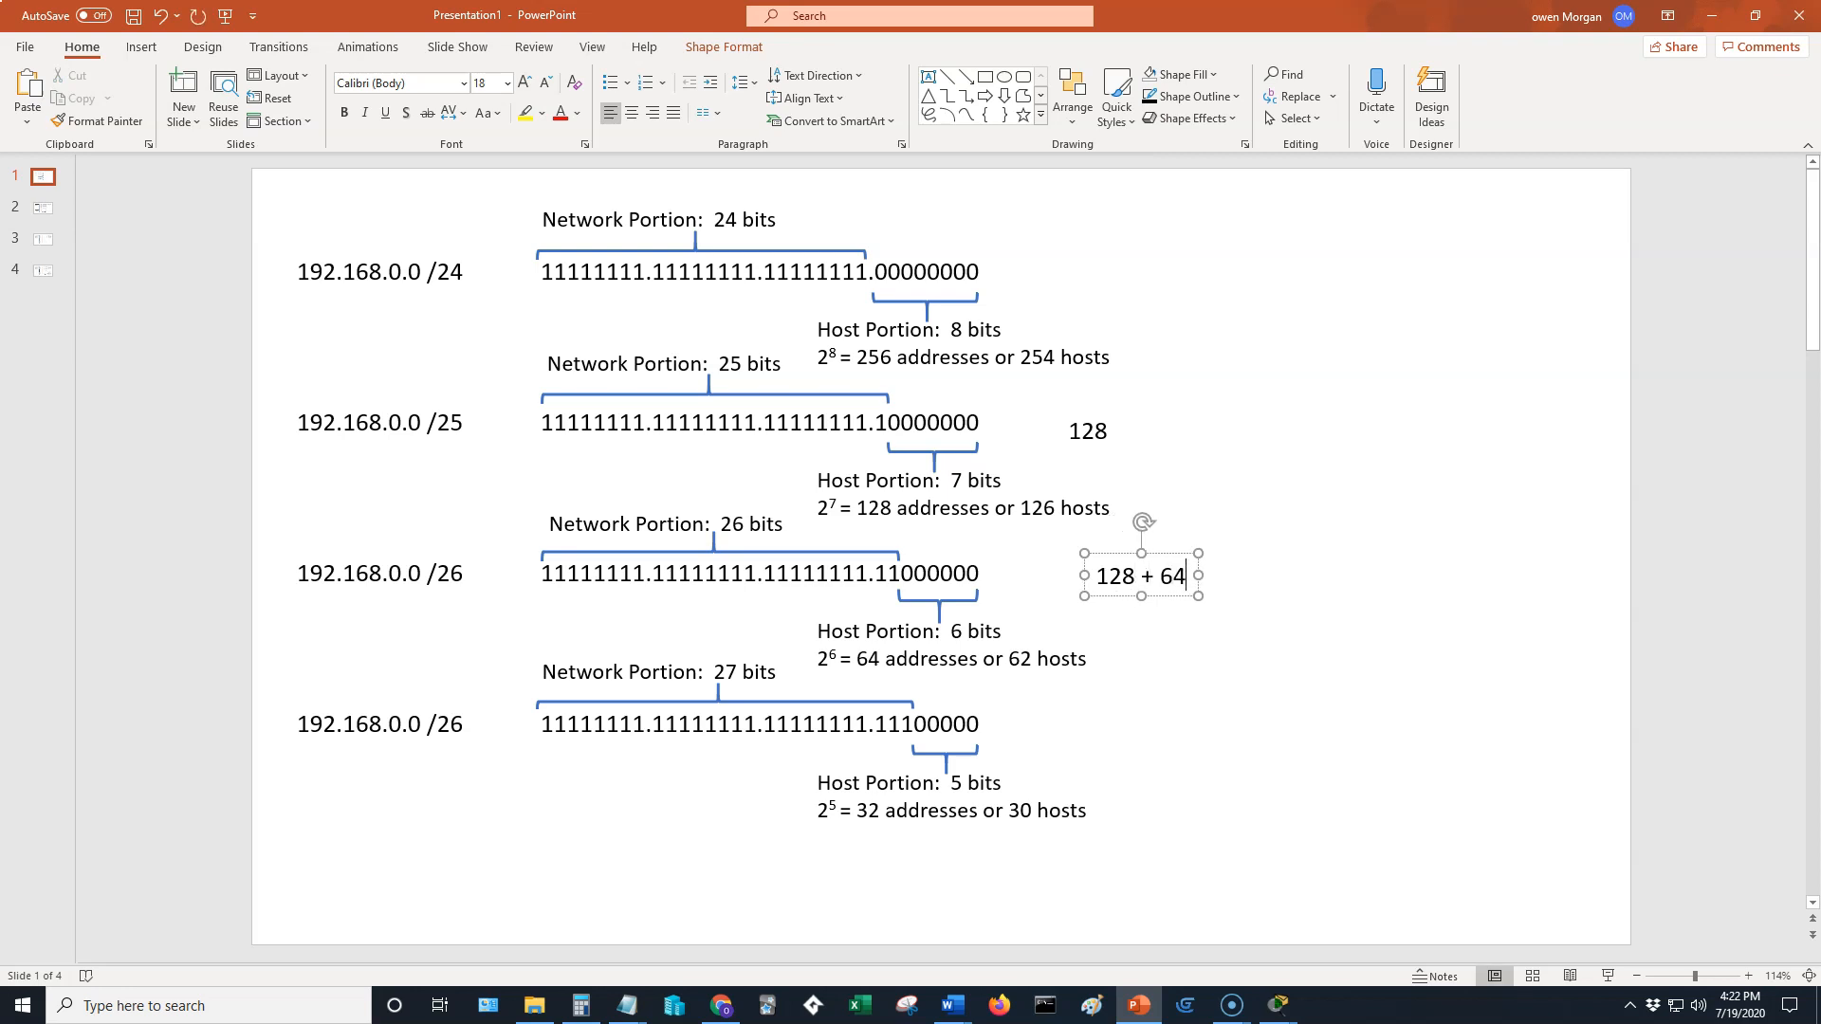
{"action": "type", "text": " = 12"}
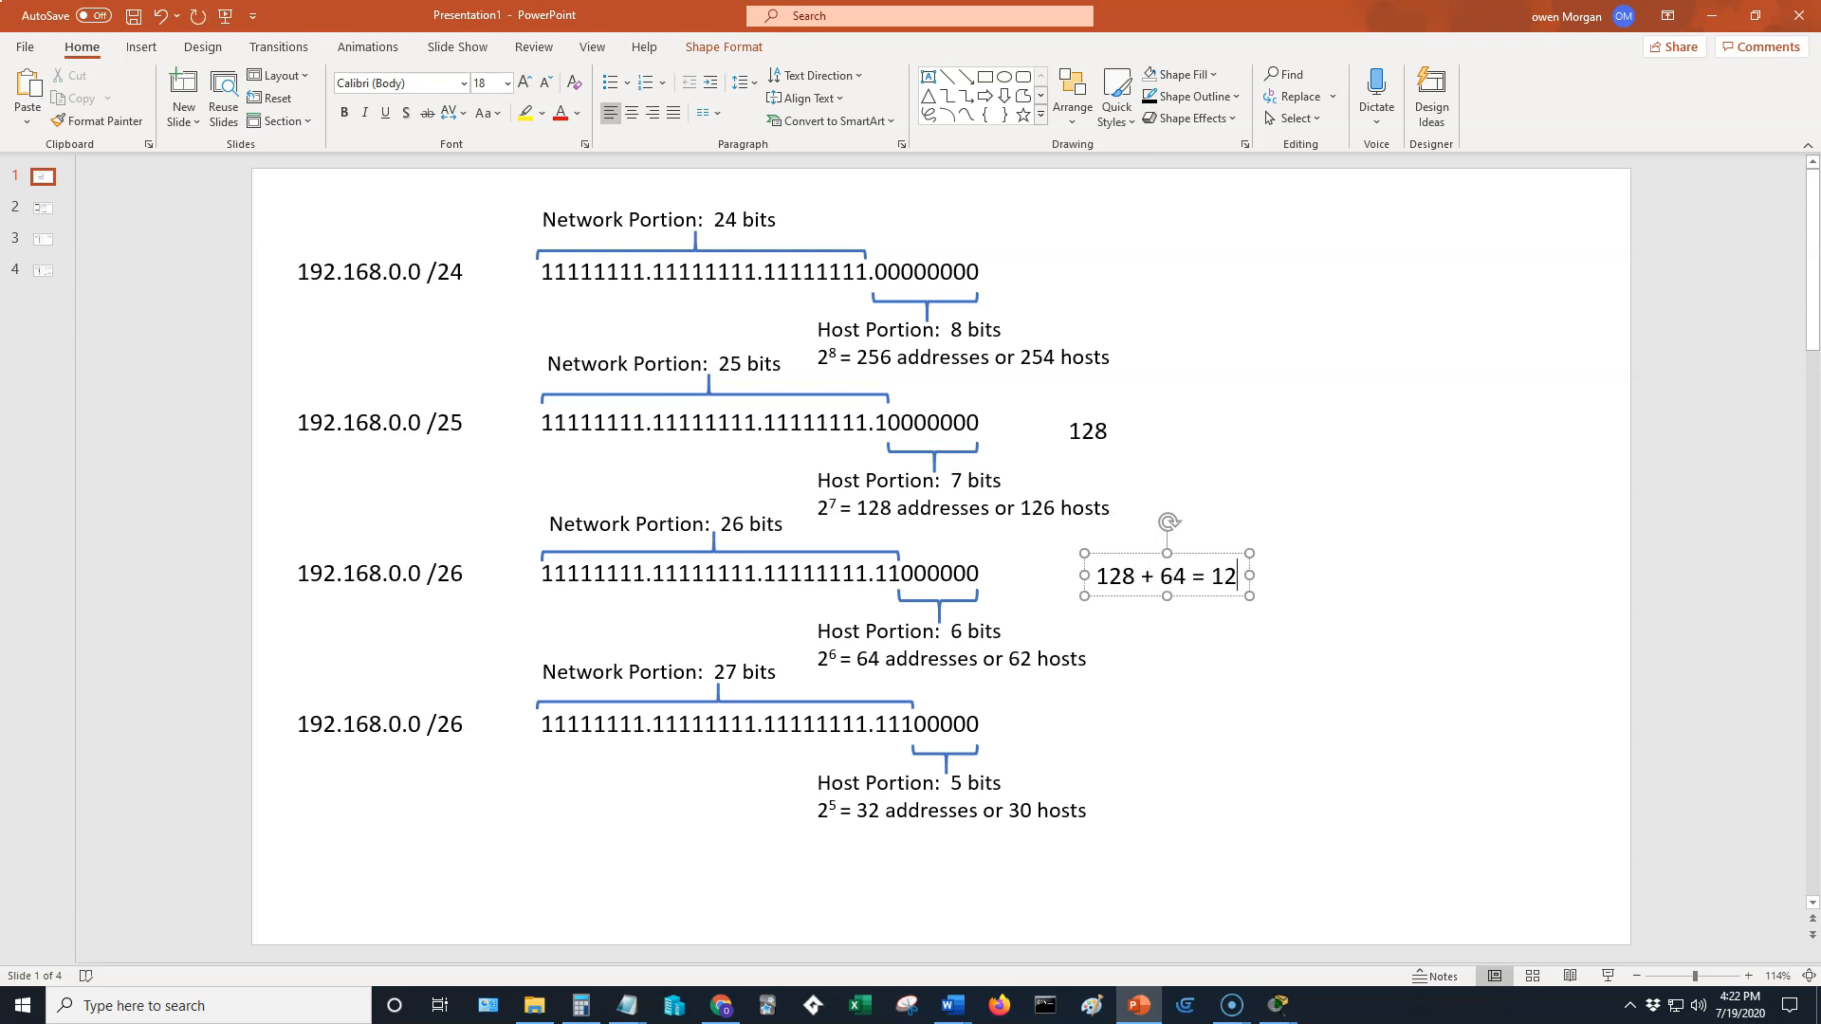
{"action": "key", "text": "BackSpace"}
{"action": "type", "text": "92"}
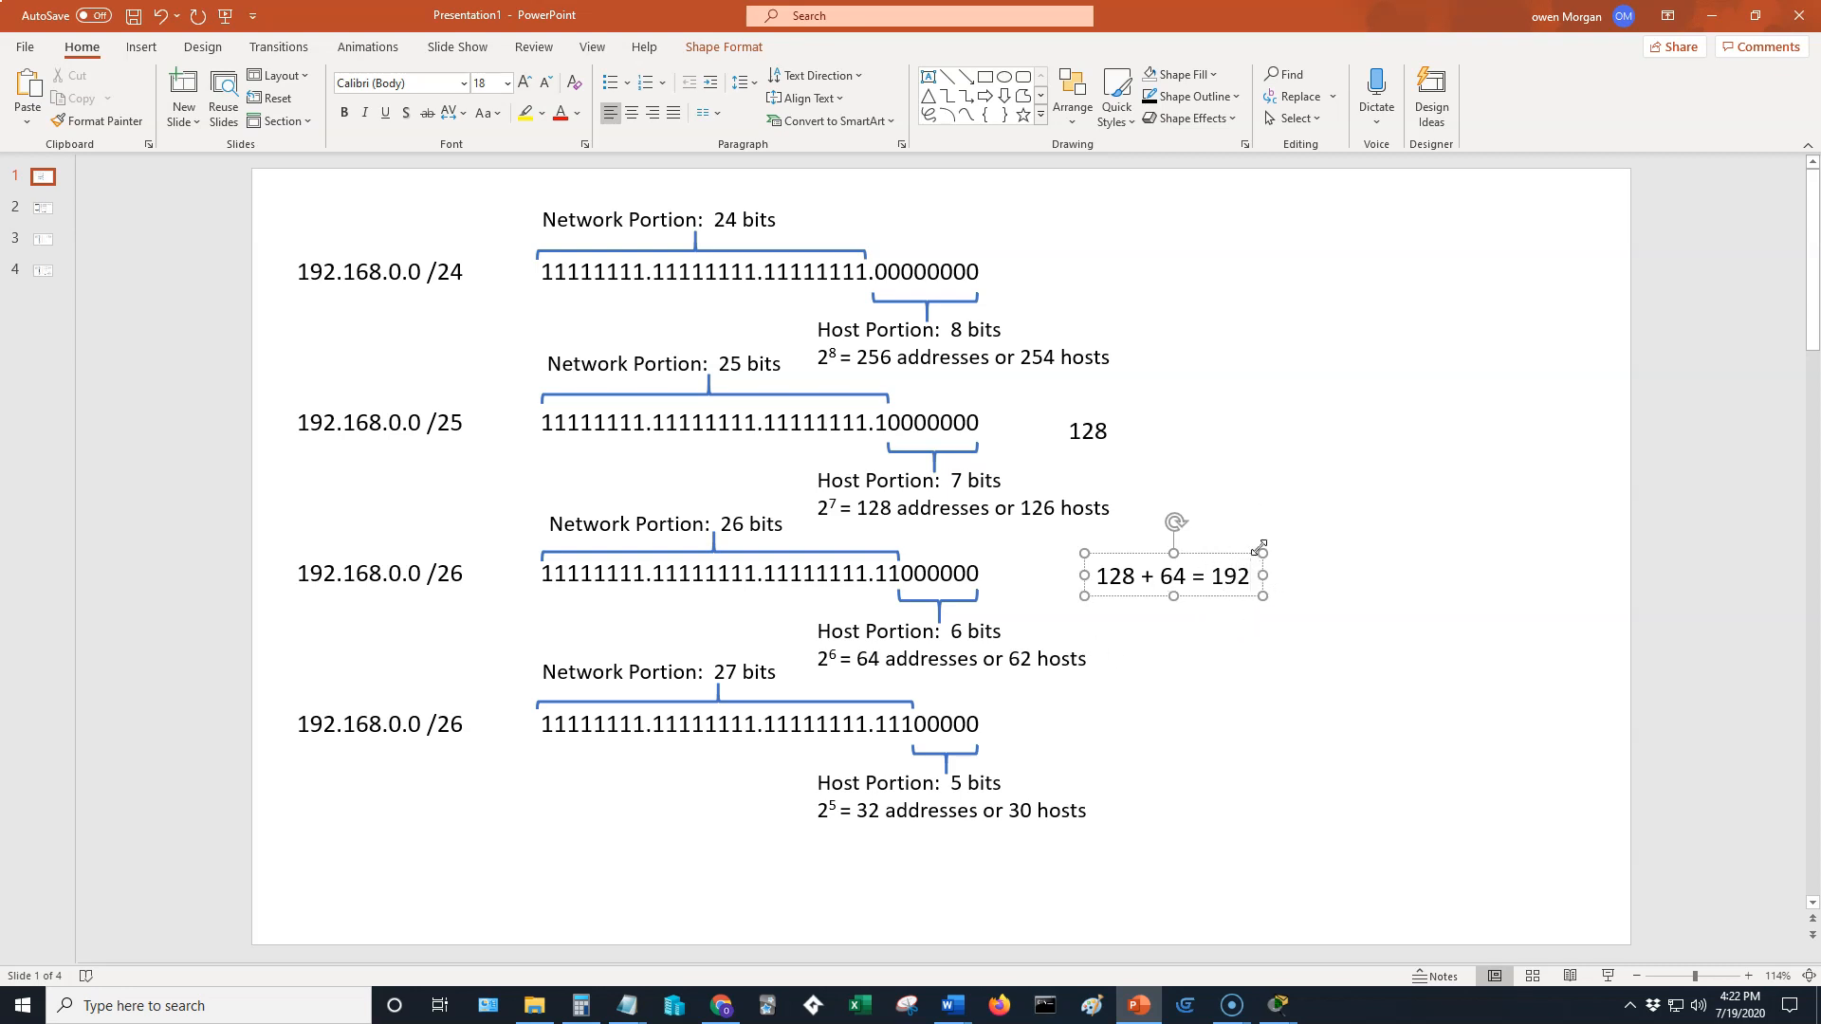
Step: Duplicate the /26 sum beside the 27-bit mask and change it to "128 + 64 + 32 = 224"
{"action": "left_click_drag", "start_coordinate": [1135, 595], "coordinate": [1068, 734]}
{"action": "key", "text": "ctrl+c"}
{"action": "key", "text": "ctrl+v"}
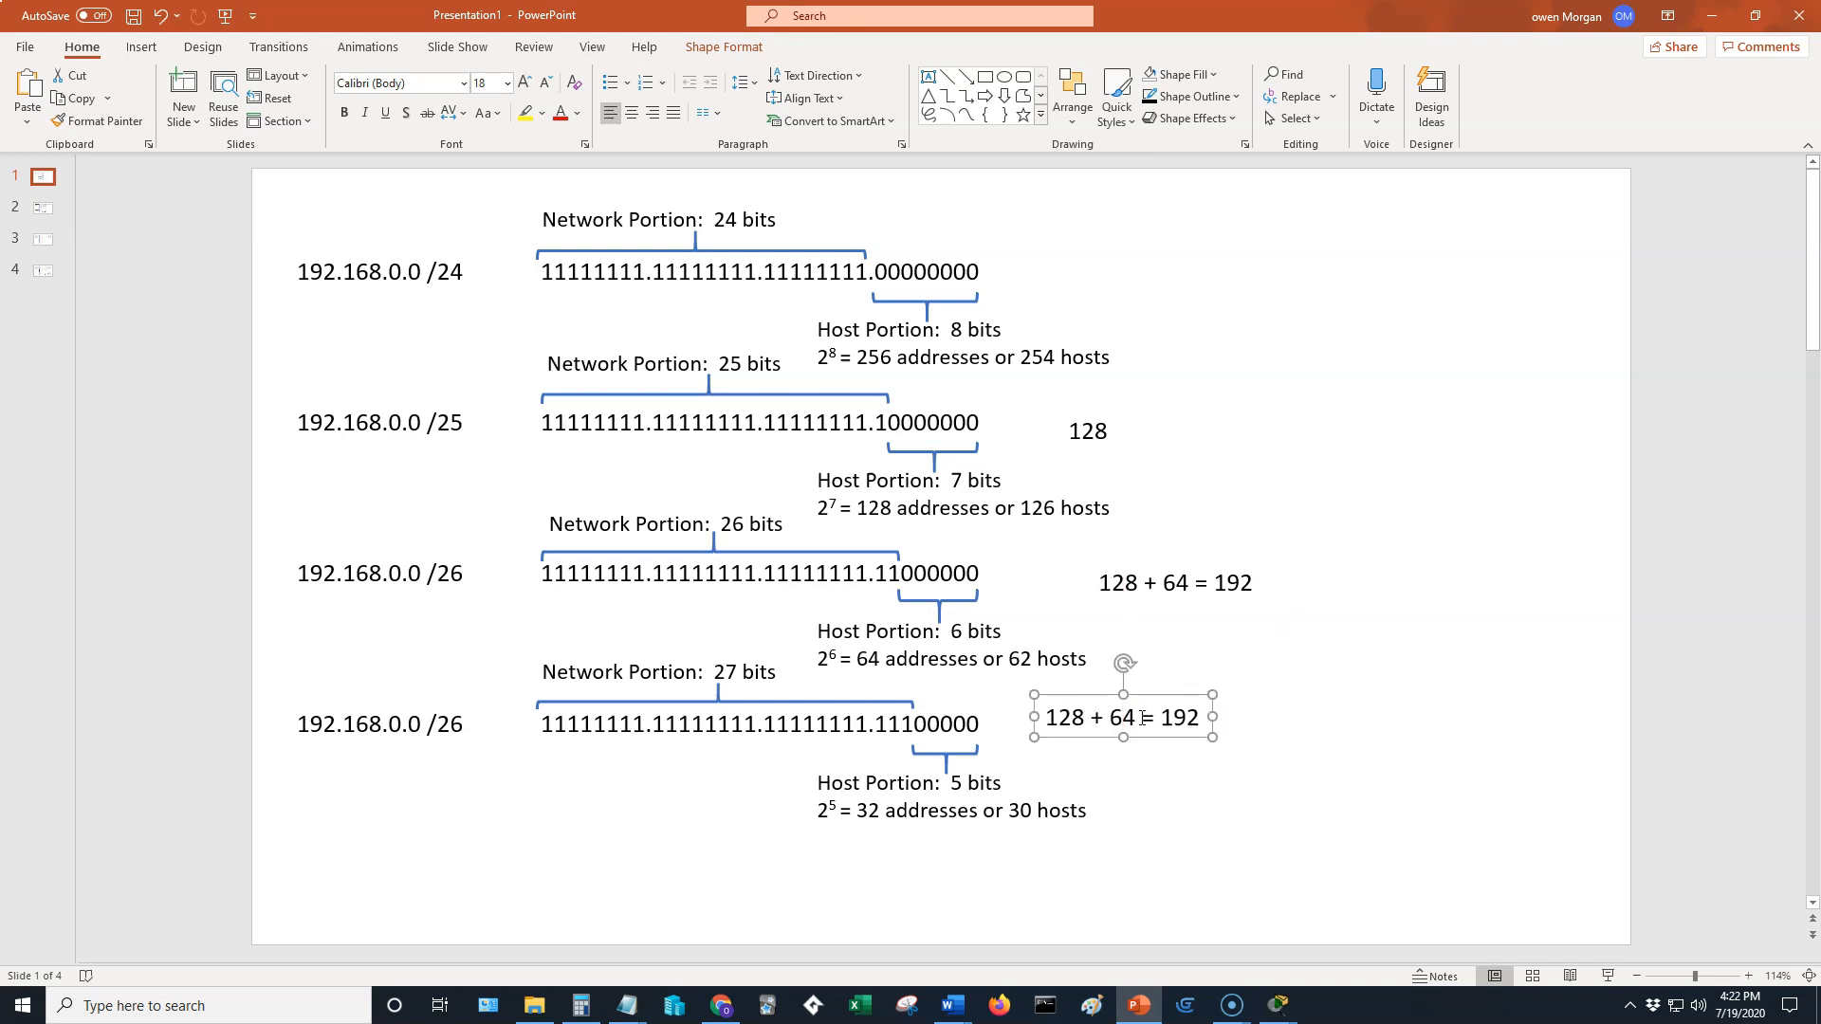
{"action": "left_click", "coordinate": [1143, 717]}
{"action": "type", "text": "+ 32"}
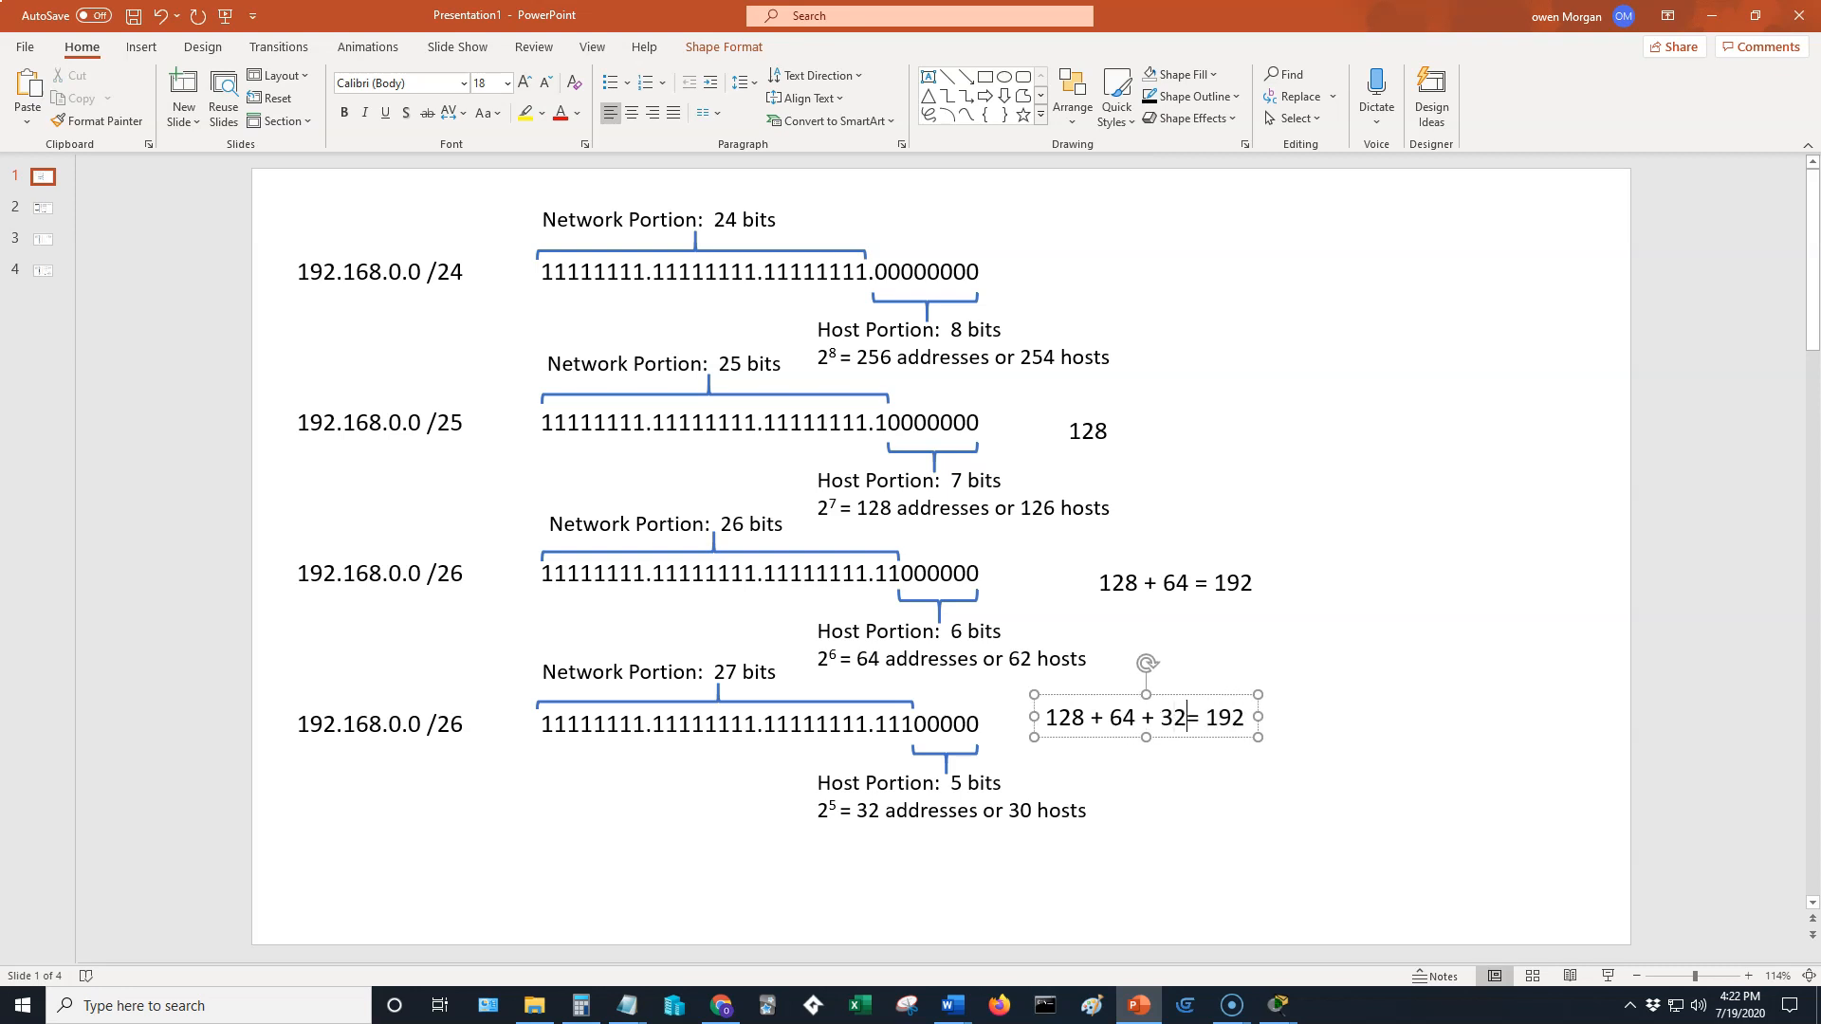
{"action": "left_click", "coordinate": [1215, 718]}
{"action": "left_click_drag", "start_coordinate": [1215, 717], "coordinate": [1252, 718]}
{"action": "type", "text": "224"}
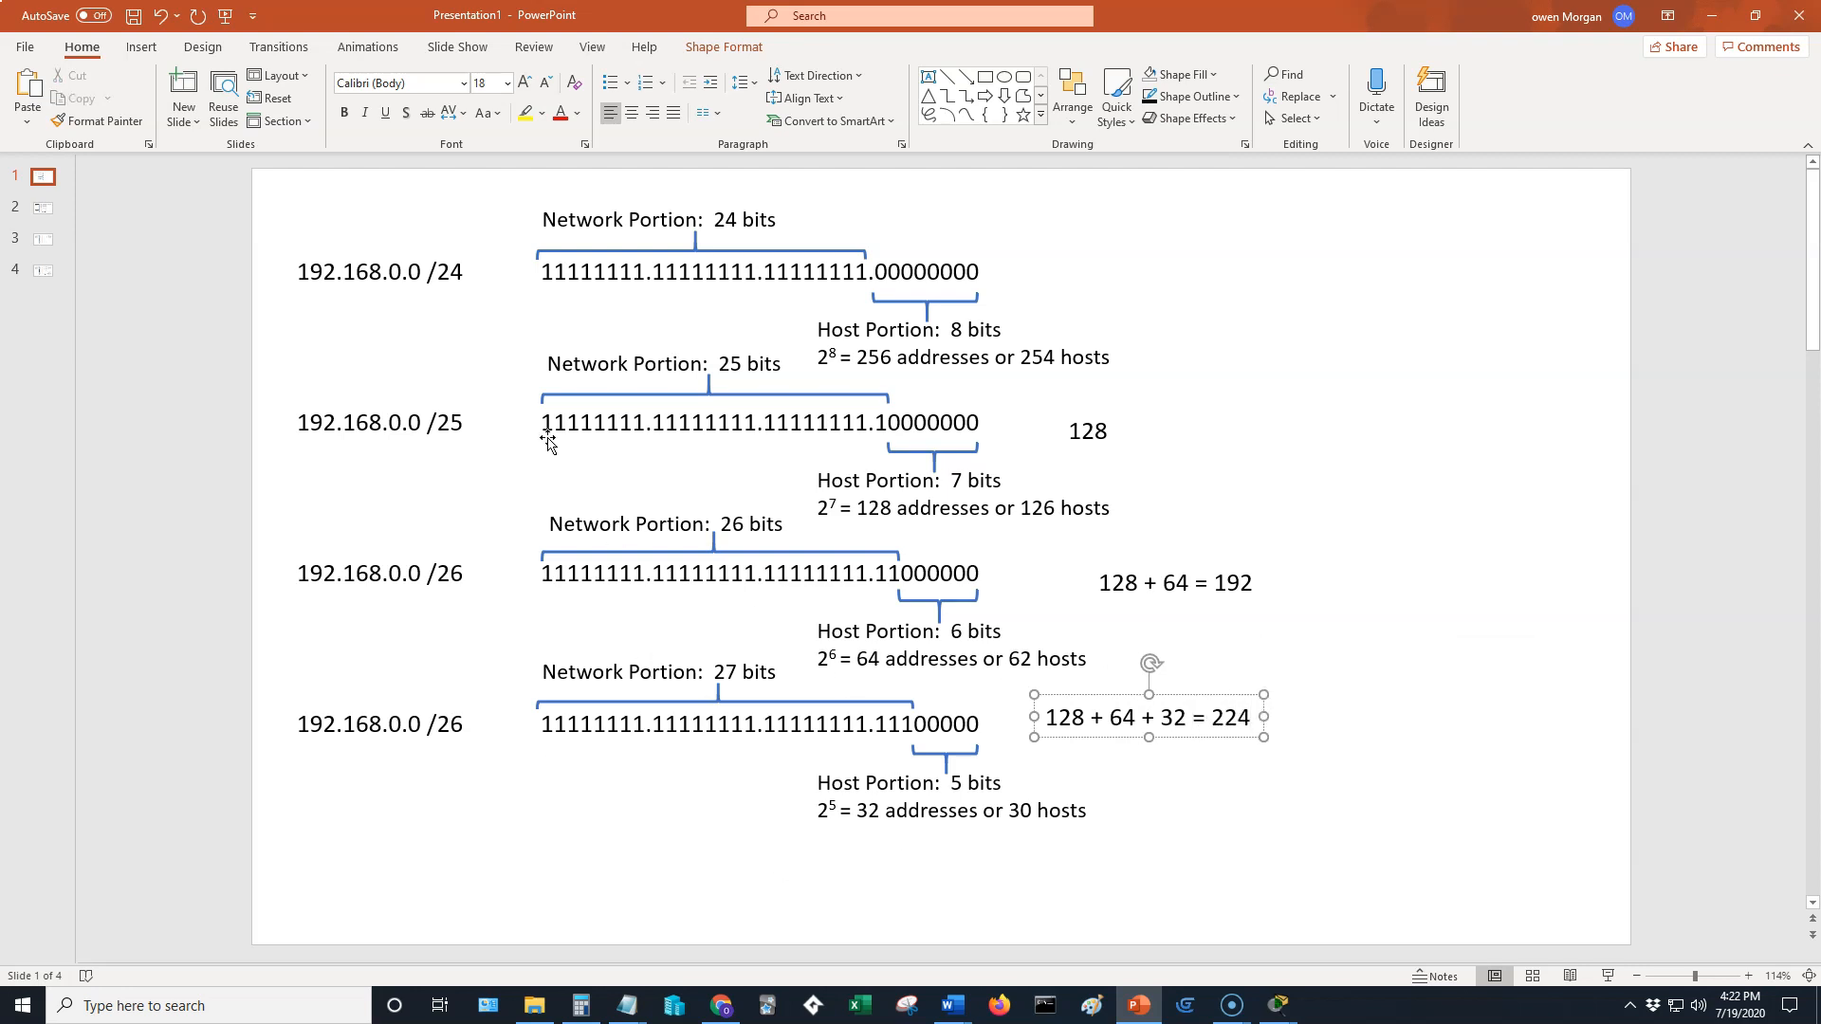
Step: Change the network label beside the 27-bit binary mask to "192.168.0.0 /27"
{"action": "left_click", "coordinate": [466, 723]}
{"action": "double_click", "coordinate": [453, 726]}
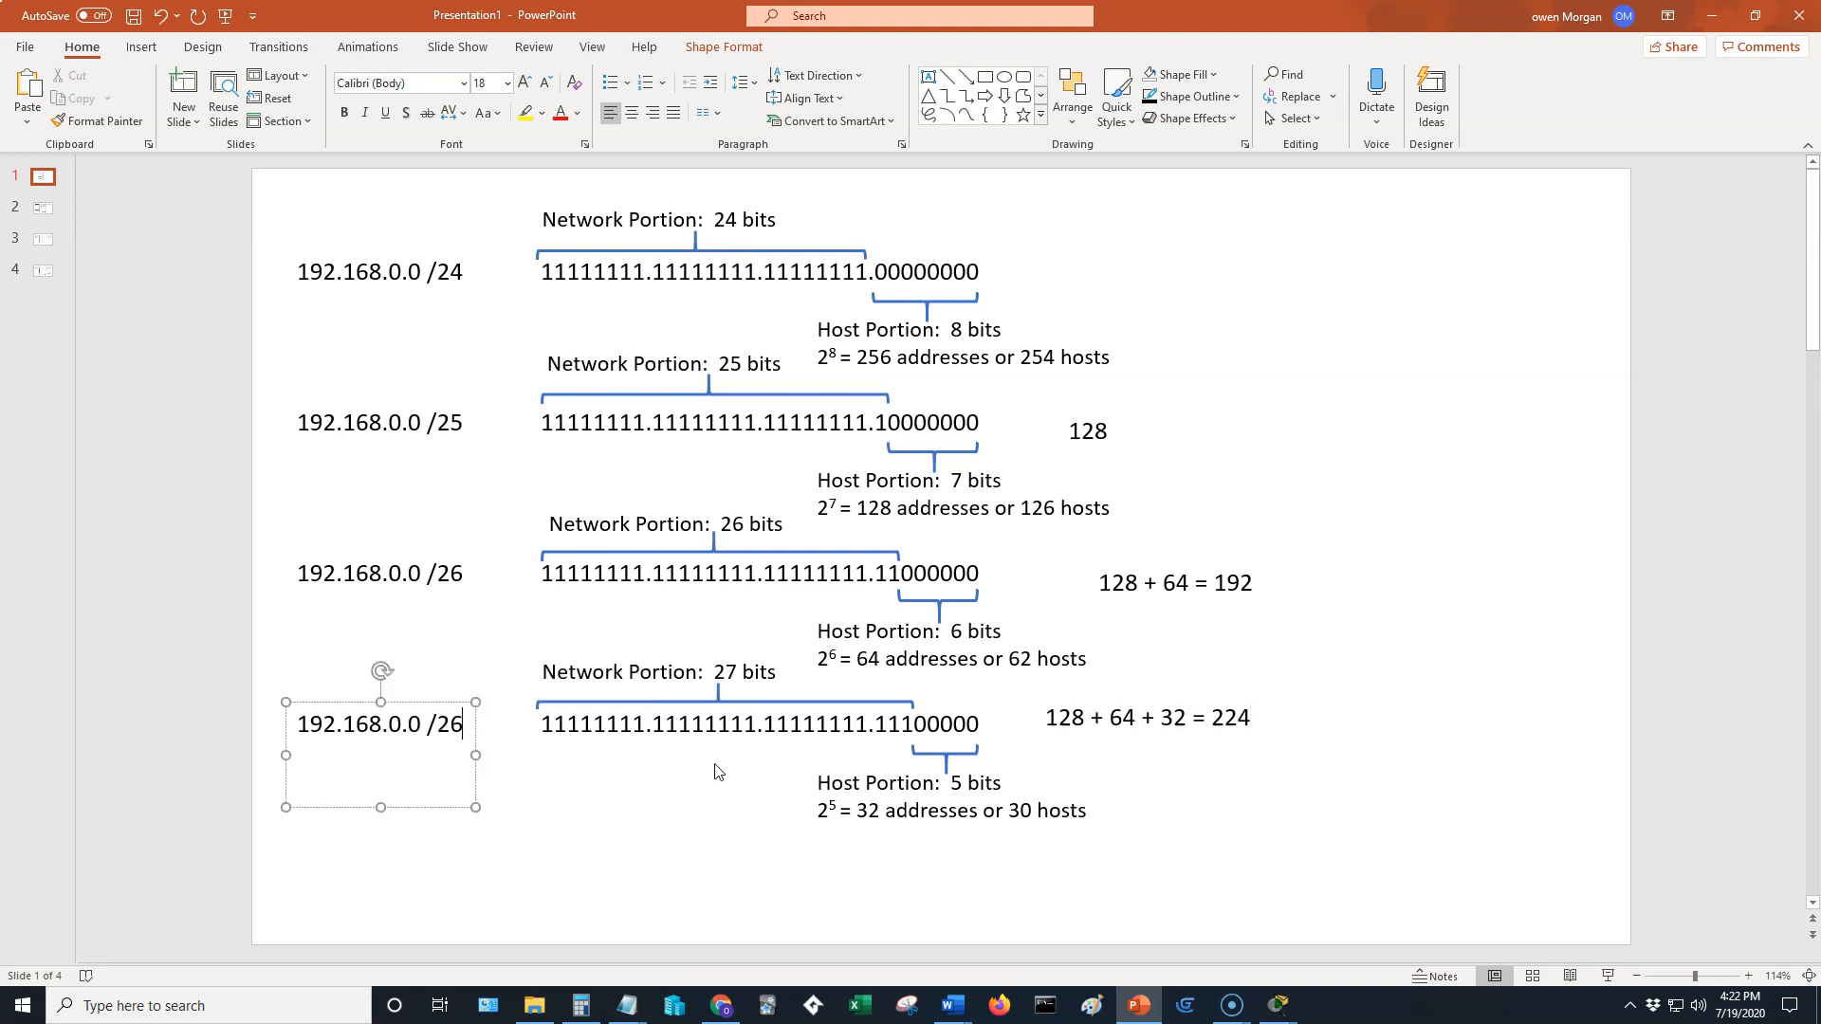
{"action": "type", "text": "2"}
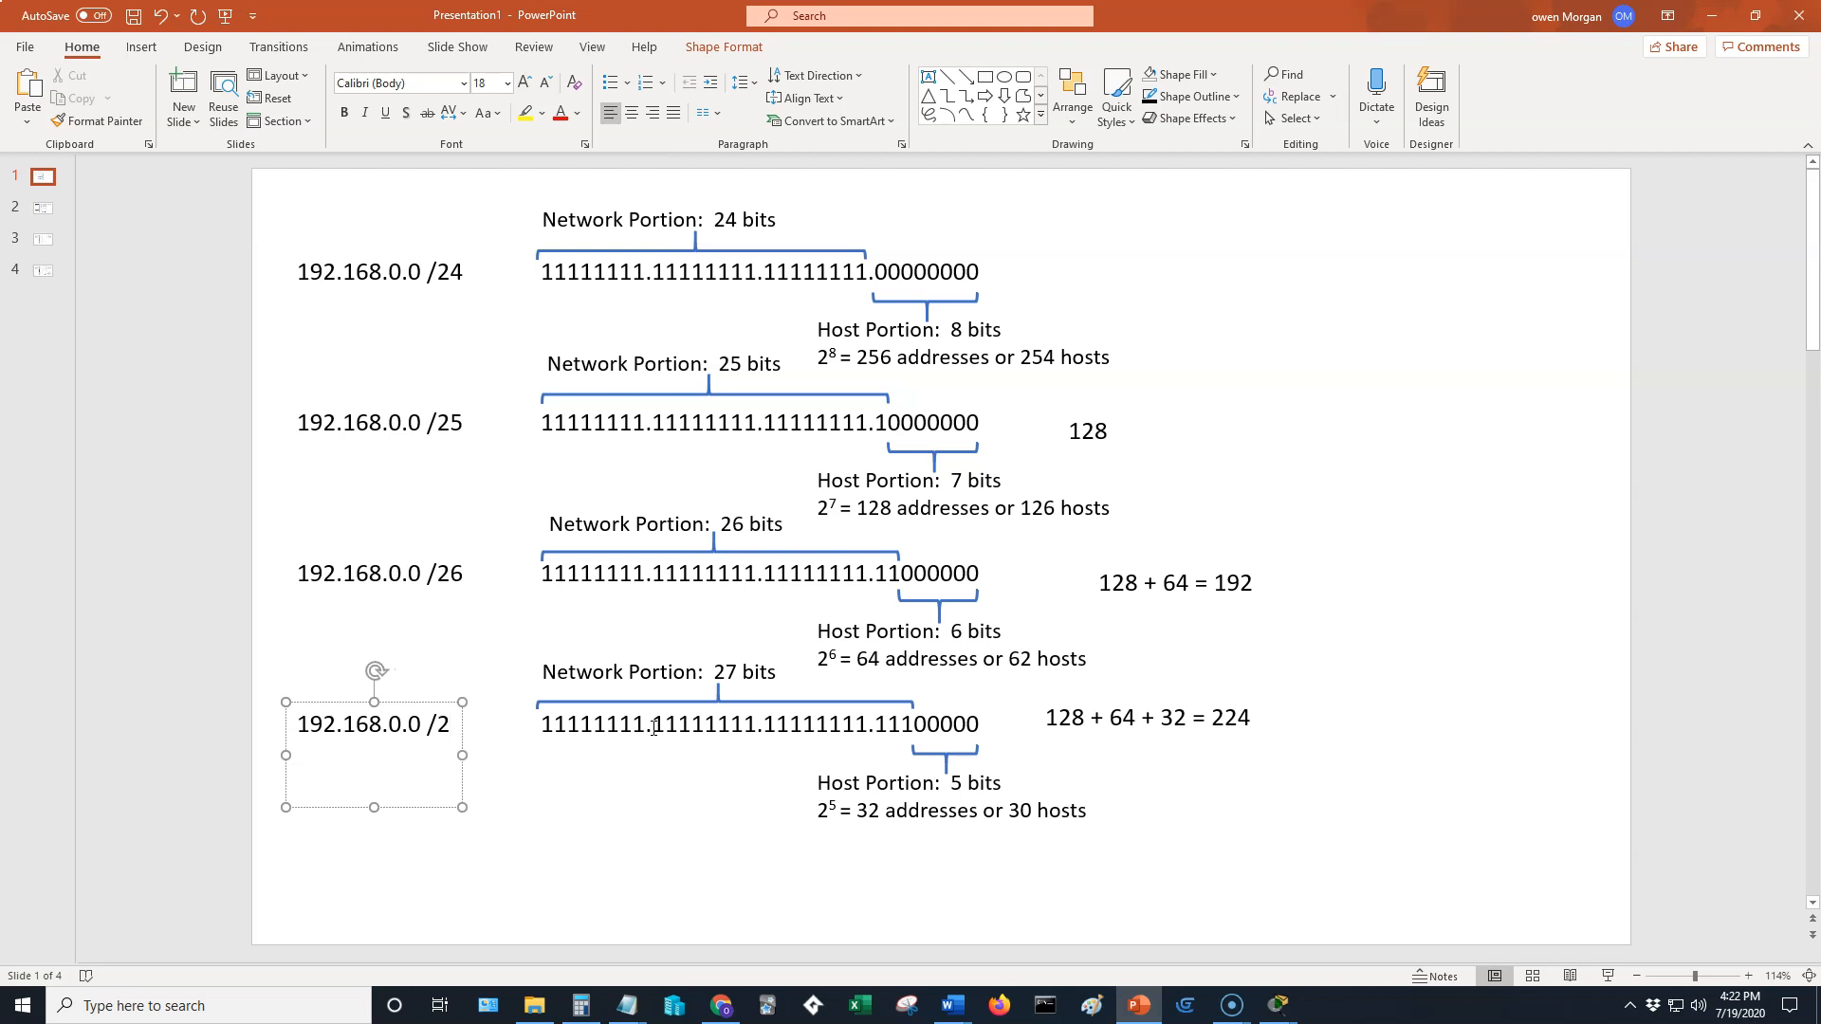
{"action": "type", "text": "7"}
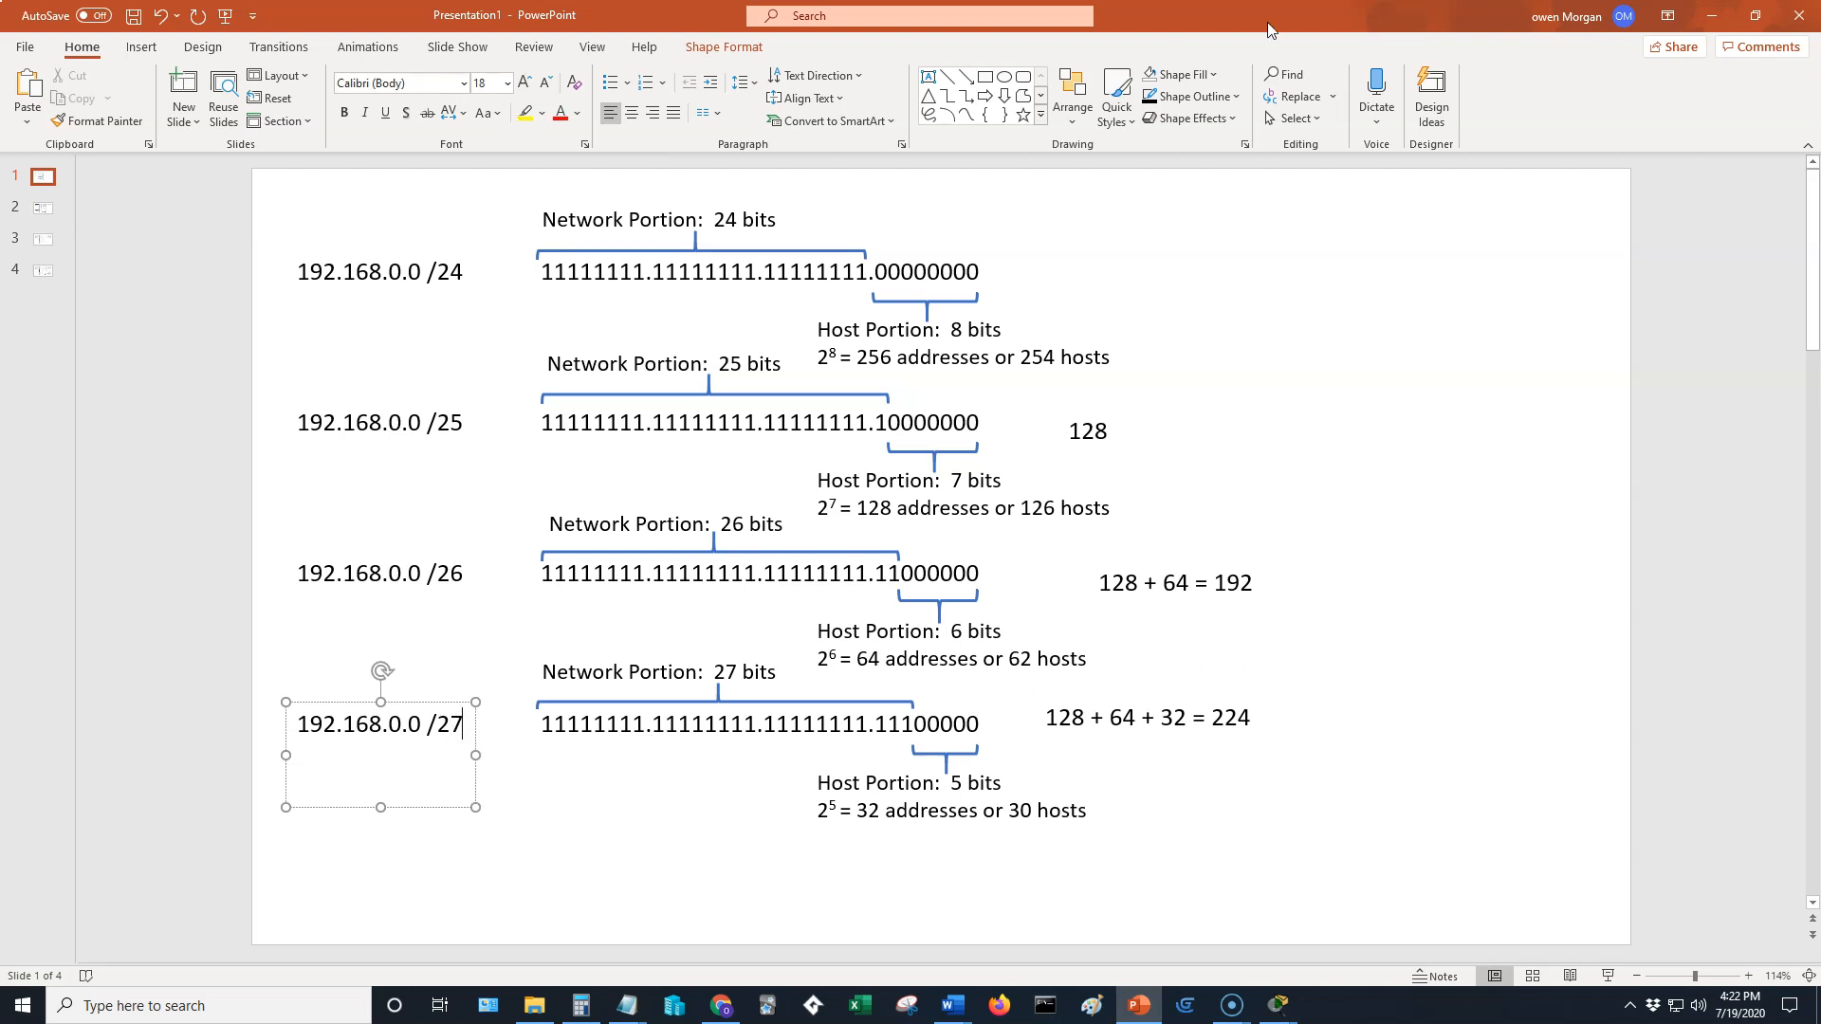
Step: Switch to the Word addressing table and set the CustomerRouter G0/0 subnet mask to 255.255.255.192
{"action": "left_click", "coordinate": [1711, 15]}
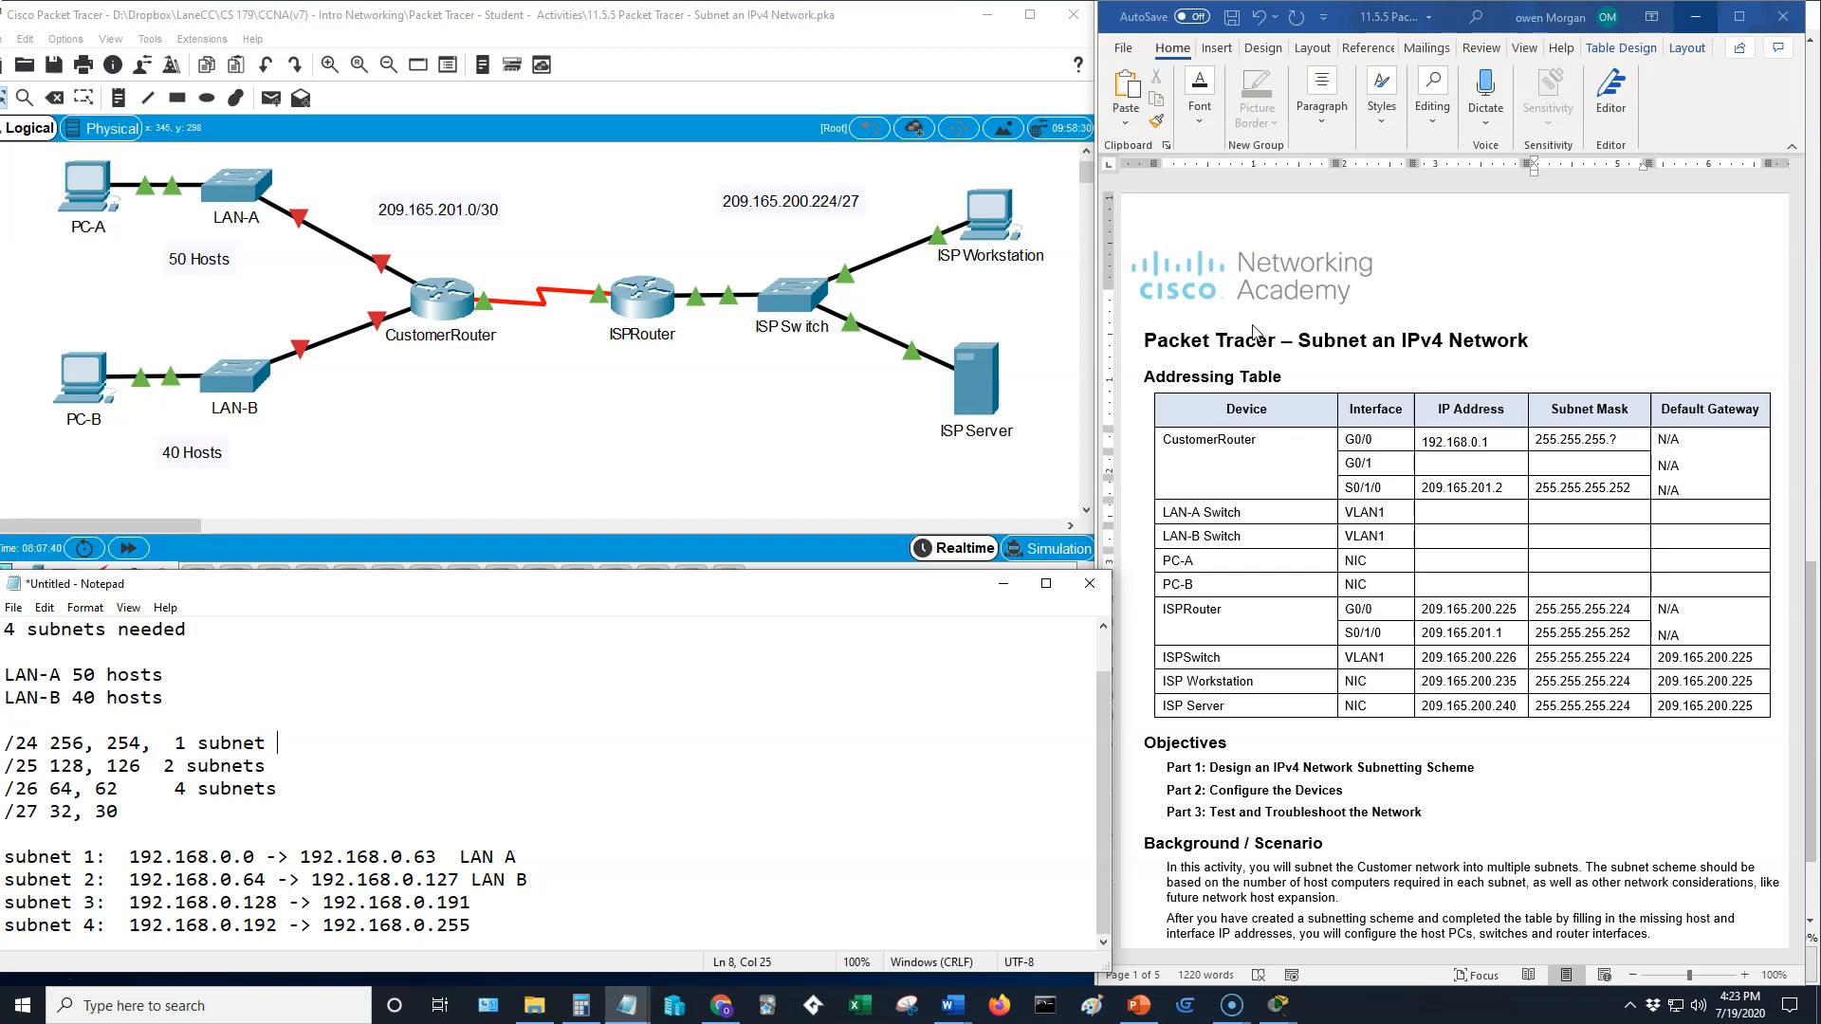
{"action": "left_click", "coordinate": [1137, 1006]}
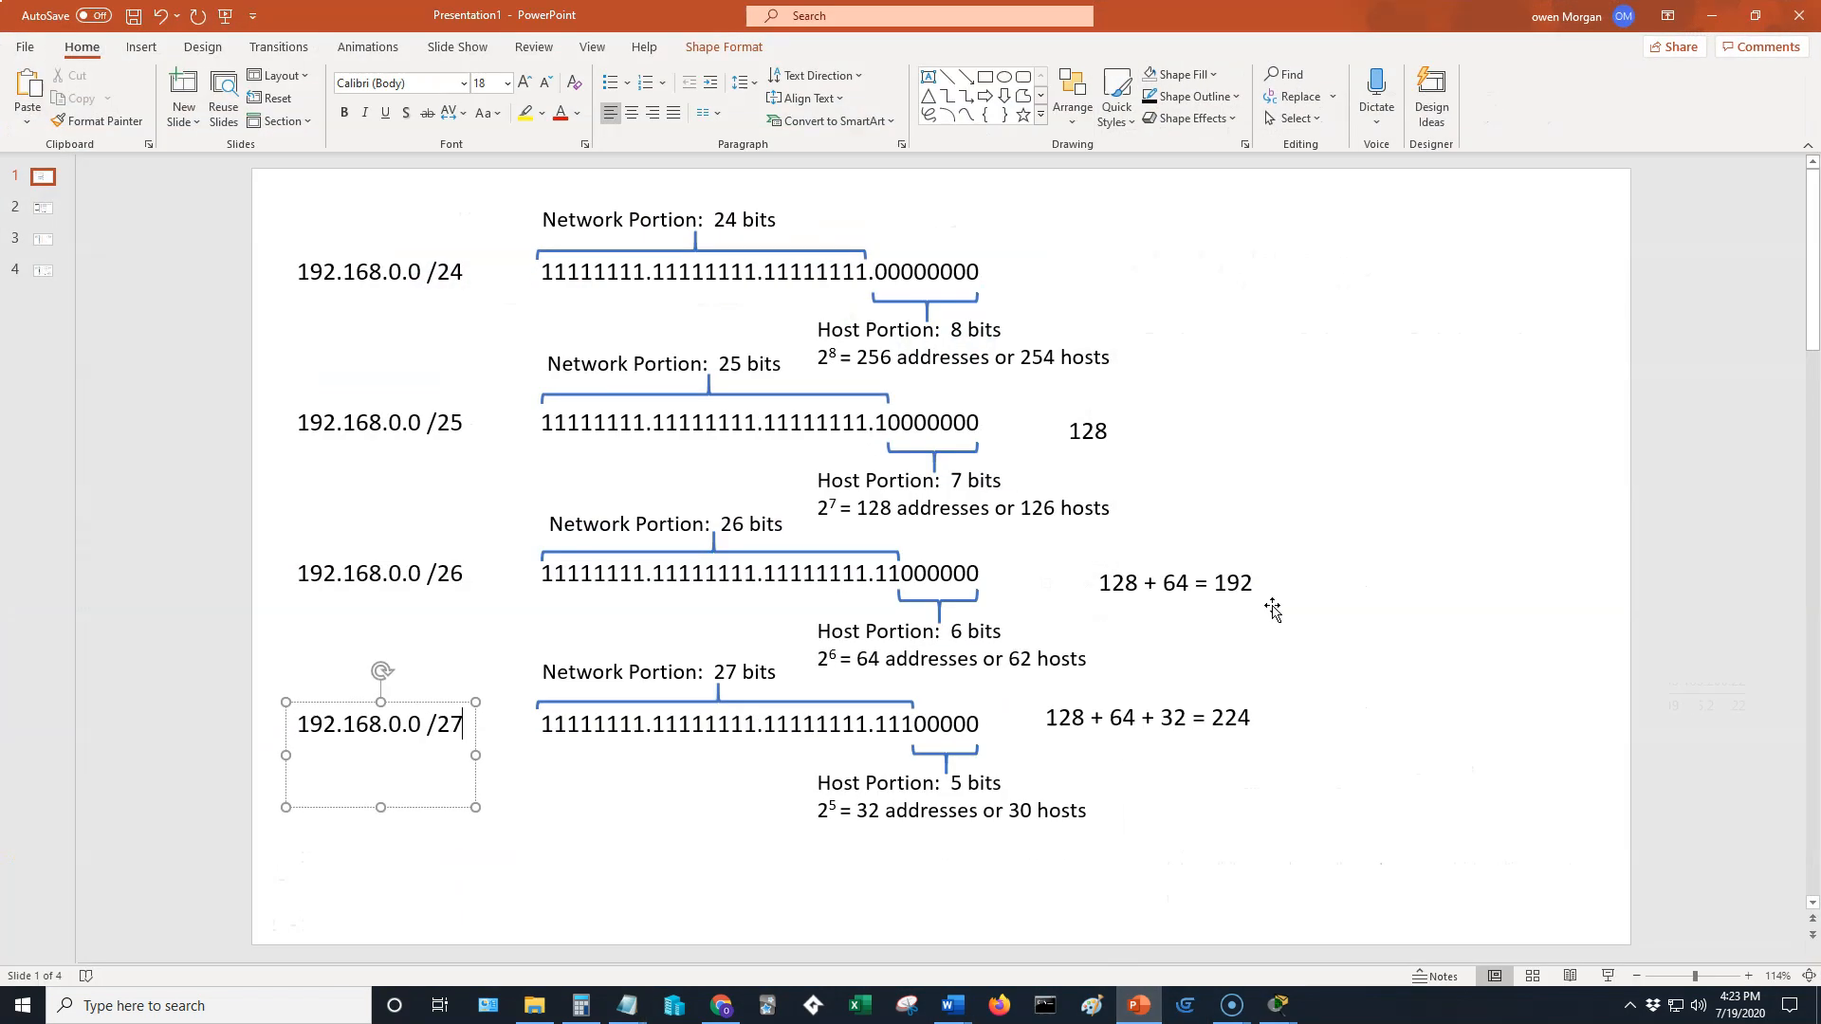
{"action": "left_click", "coordinate": [1711, 15]}
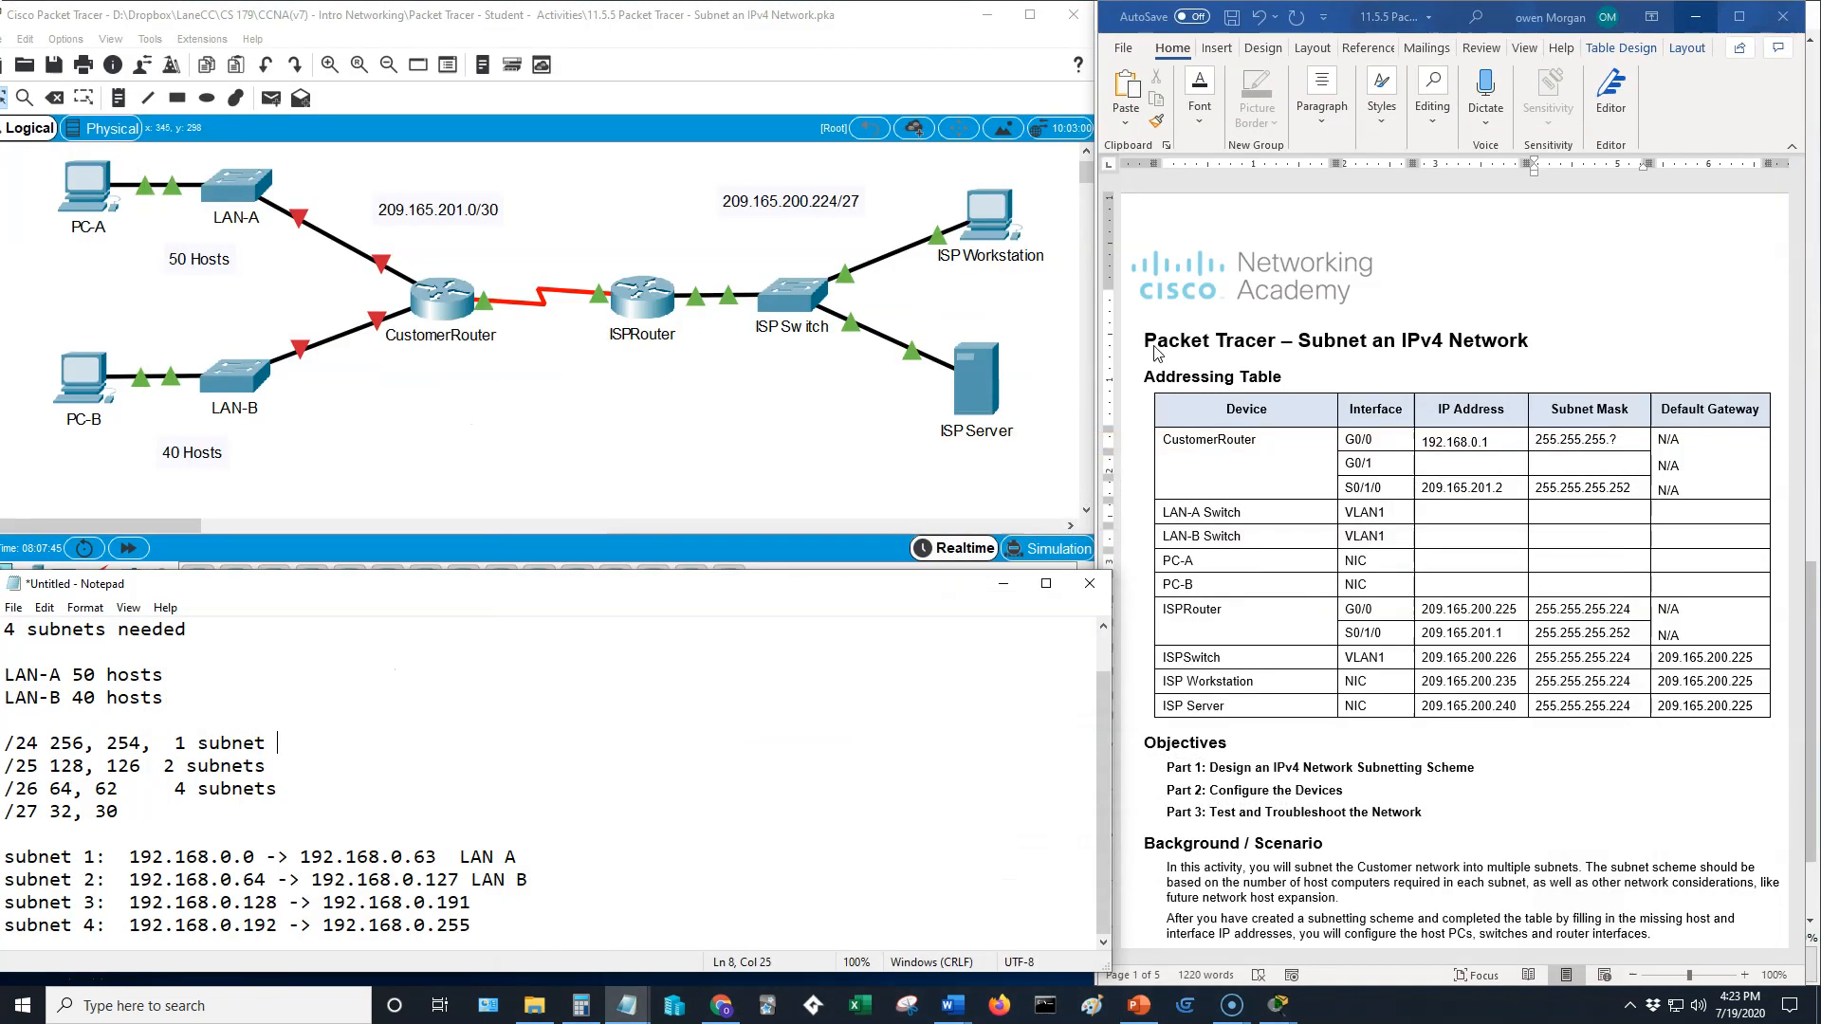
{"action": "left_click", "coordinate": [1625, 437]}
{"action": "key", "text": "BackSpace"}
{"action": "type", "text": "192"}
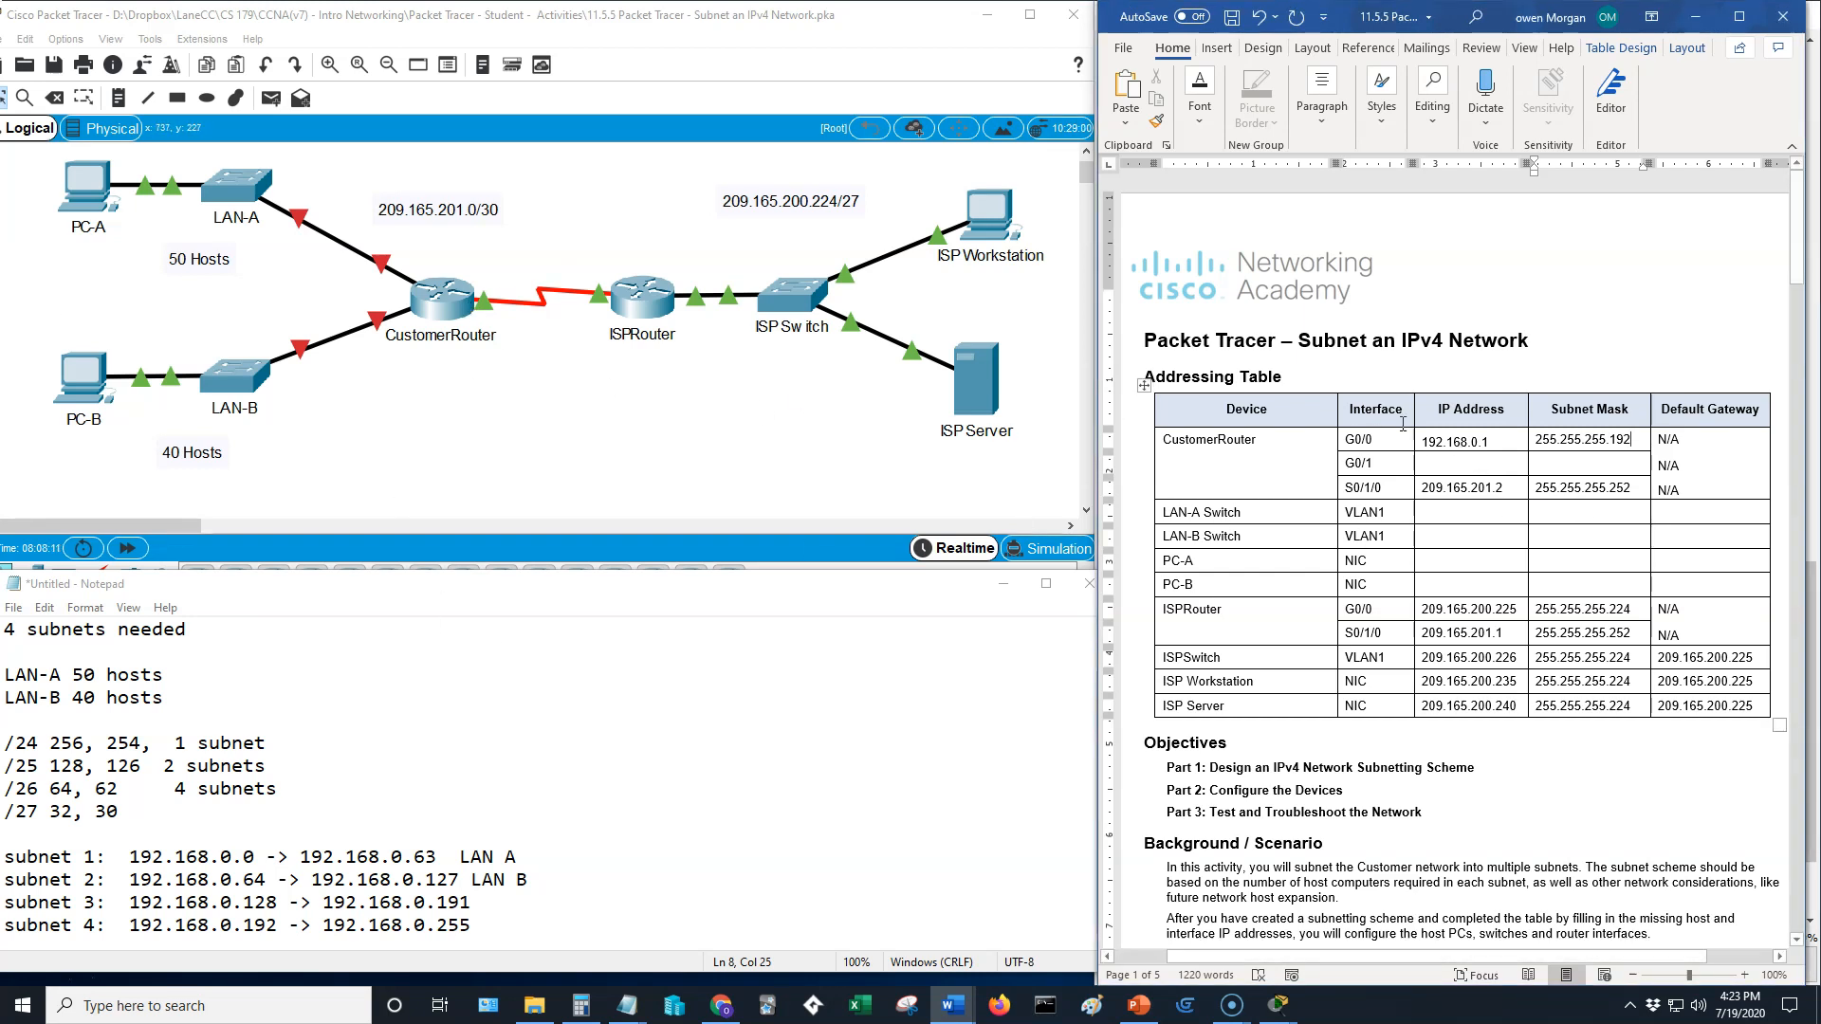
Step: Copy the G0/0 IP address into the CustomerRouter G0/1 row and change it to 192.168.0.65
{"action": "left_click_drag", "start_coordinate": [1506, 440], "coordinate": [1420, 442]}
{"action": "key", "text": "ctrl+c"}
{"action": "left_click", "coordinate": [1492, 466]}
{"action": "key", "text": "ctrl+v"}
{"action": "key", "text": "BackSpace"}
{"action": "type", "text": "65"}
Step: Copy the 255.255.255.192 subnet mask from G0/0 into the CustomerRouter G0/1 row
{"action": "left_click_drag", "start_coordinate": [1540, 439], "coordinate": [1631, 440]}
{"action": "left_click", "coordinate": [1574, 466]}
{"action": "key", "text": "ctrl+z"}
{"action": "left_click_drag", "start_coordinate": [1642, 437], "coordinate": [1532, 441]}
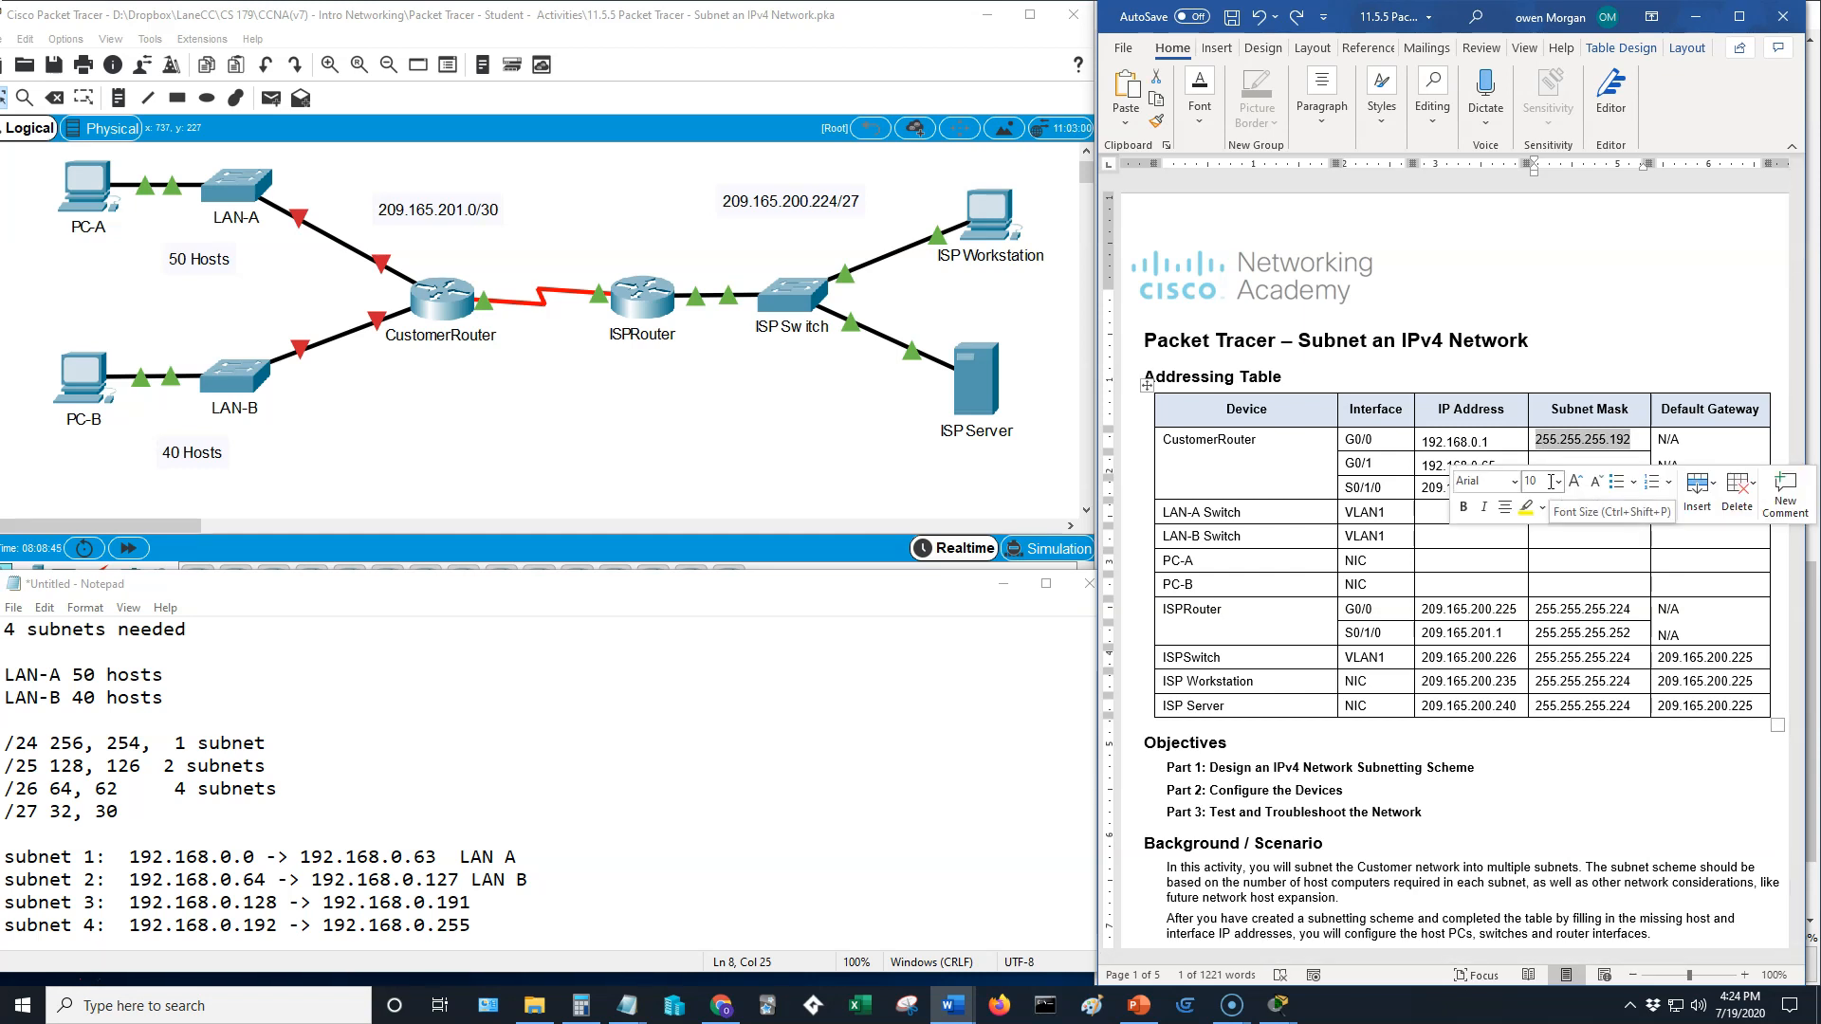
{"action": "key", "text": "alt"}
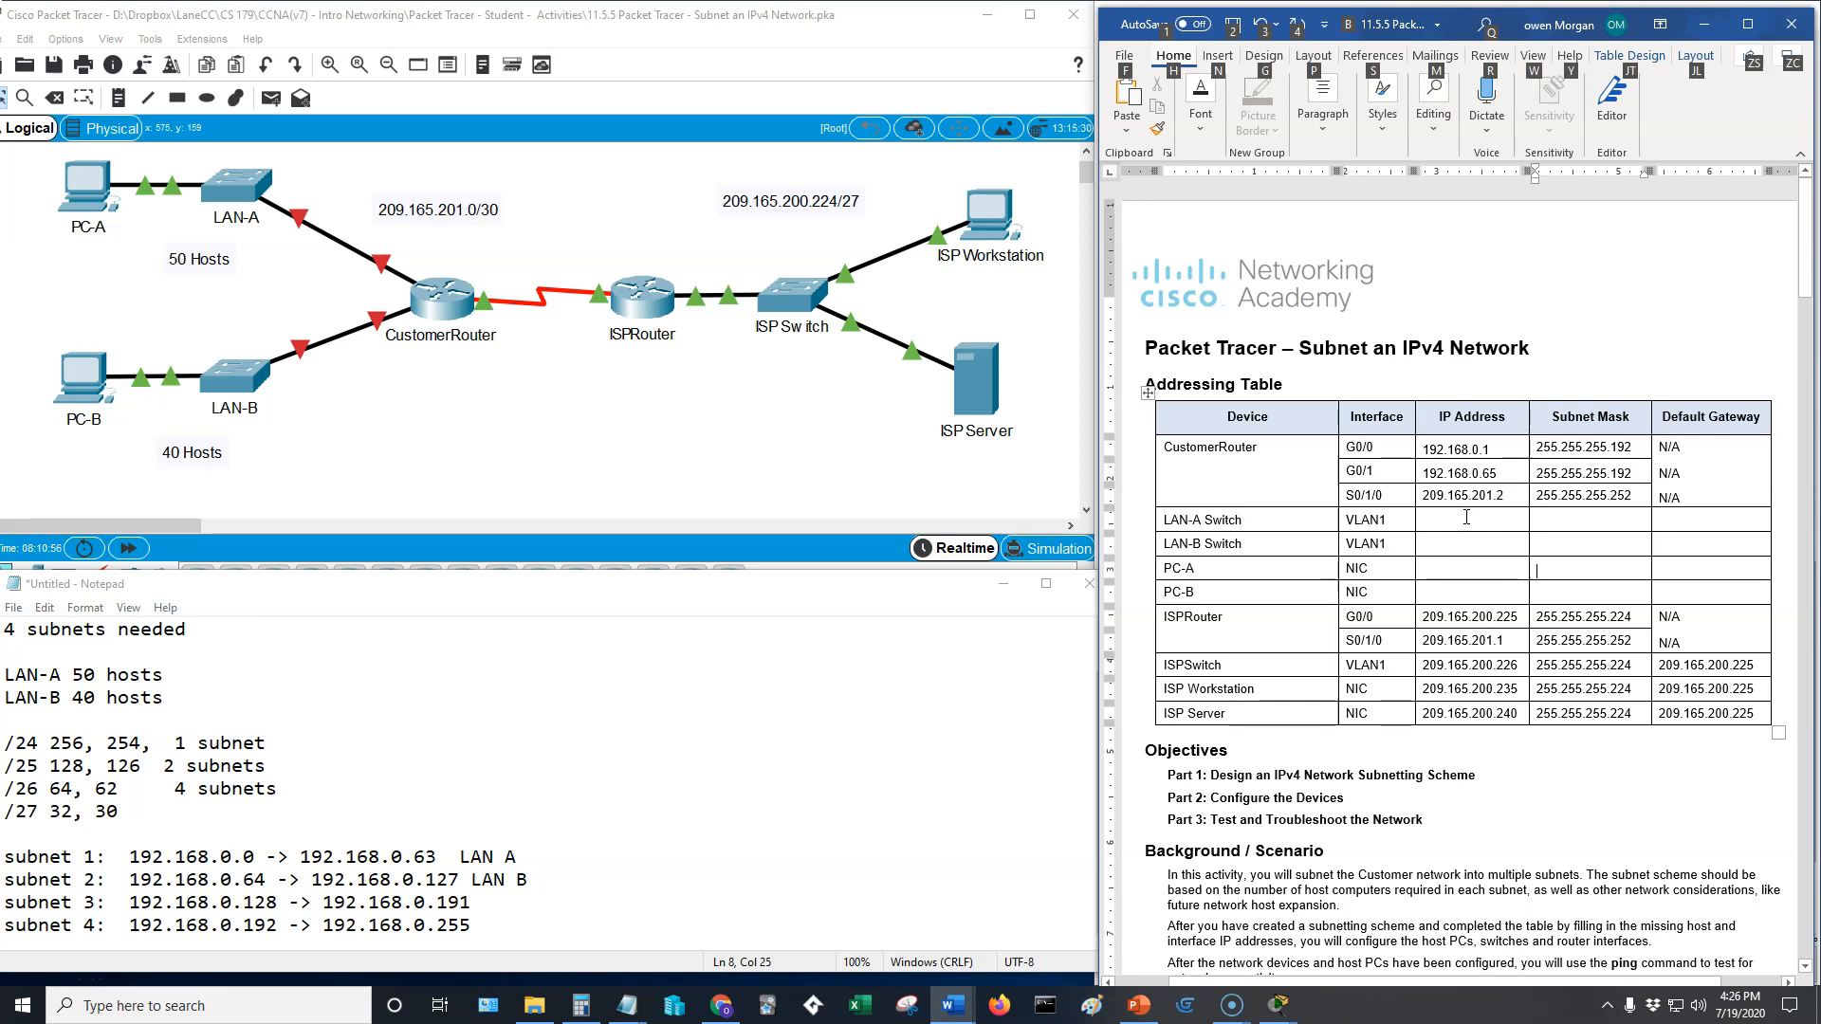
Step: Following the Step 2 addressing criteria, enter 192.168.0.2 as the LAN-A Switch VLAN1 IP address
{"action": "scroll", "coordinate": [1397, 768], "scroll_direction": "down", "scroll_amount": 15}
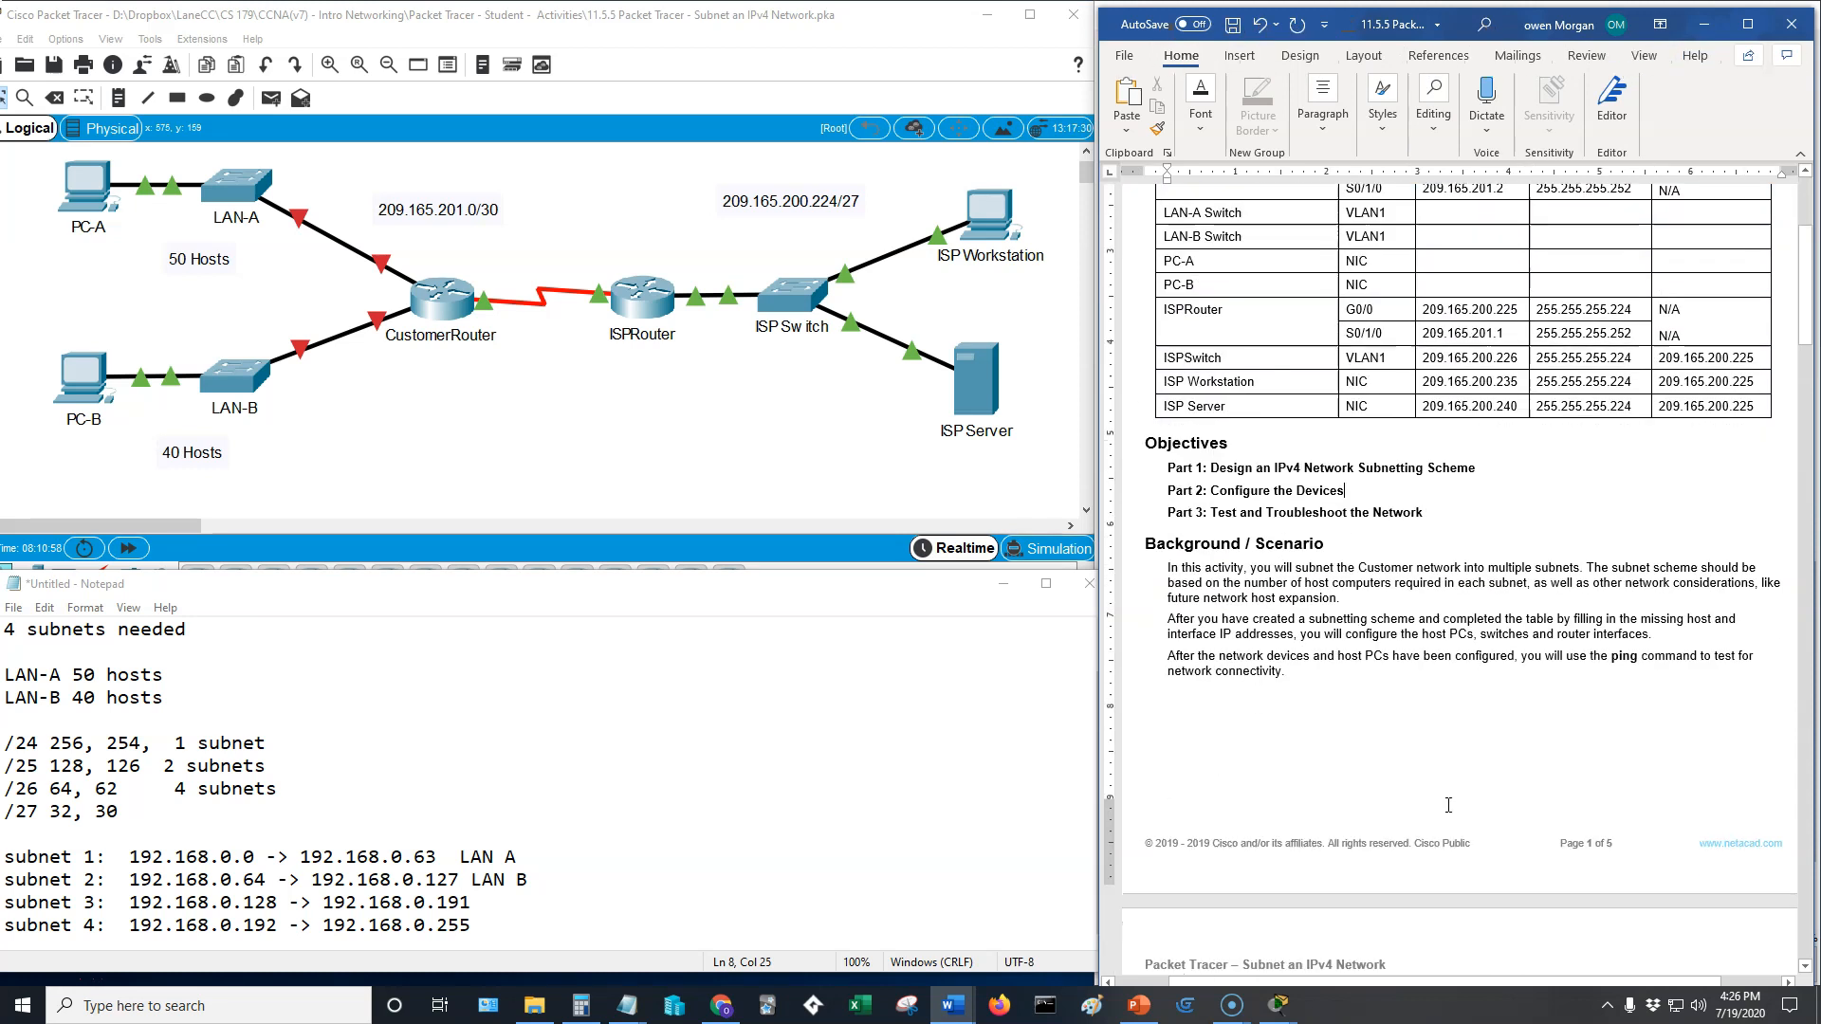
{"action": "scroll", "coordinate": [1451, 783], "scroll_direction": "down", "scroll_amount": 15}
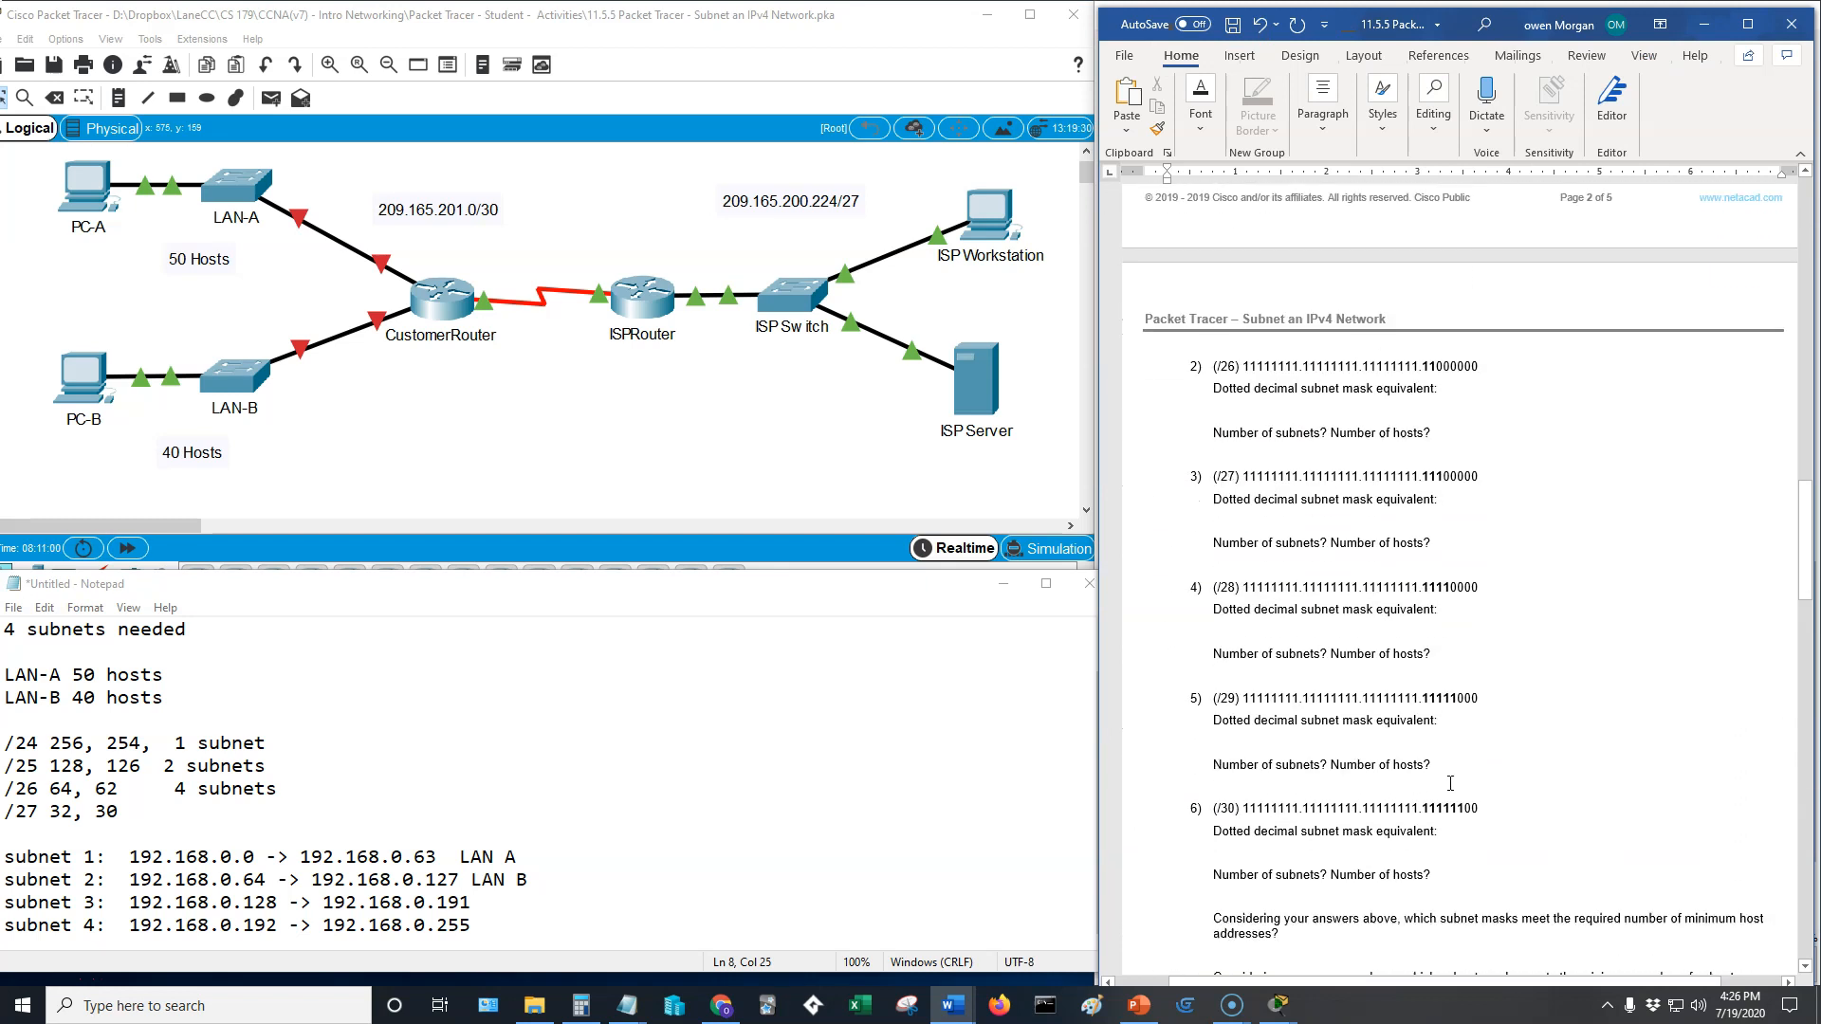
{"action": "scroll", "coordinate": [1446, 808], "scroll_direction": "down", "scroll_amount": 1}
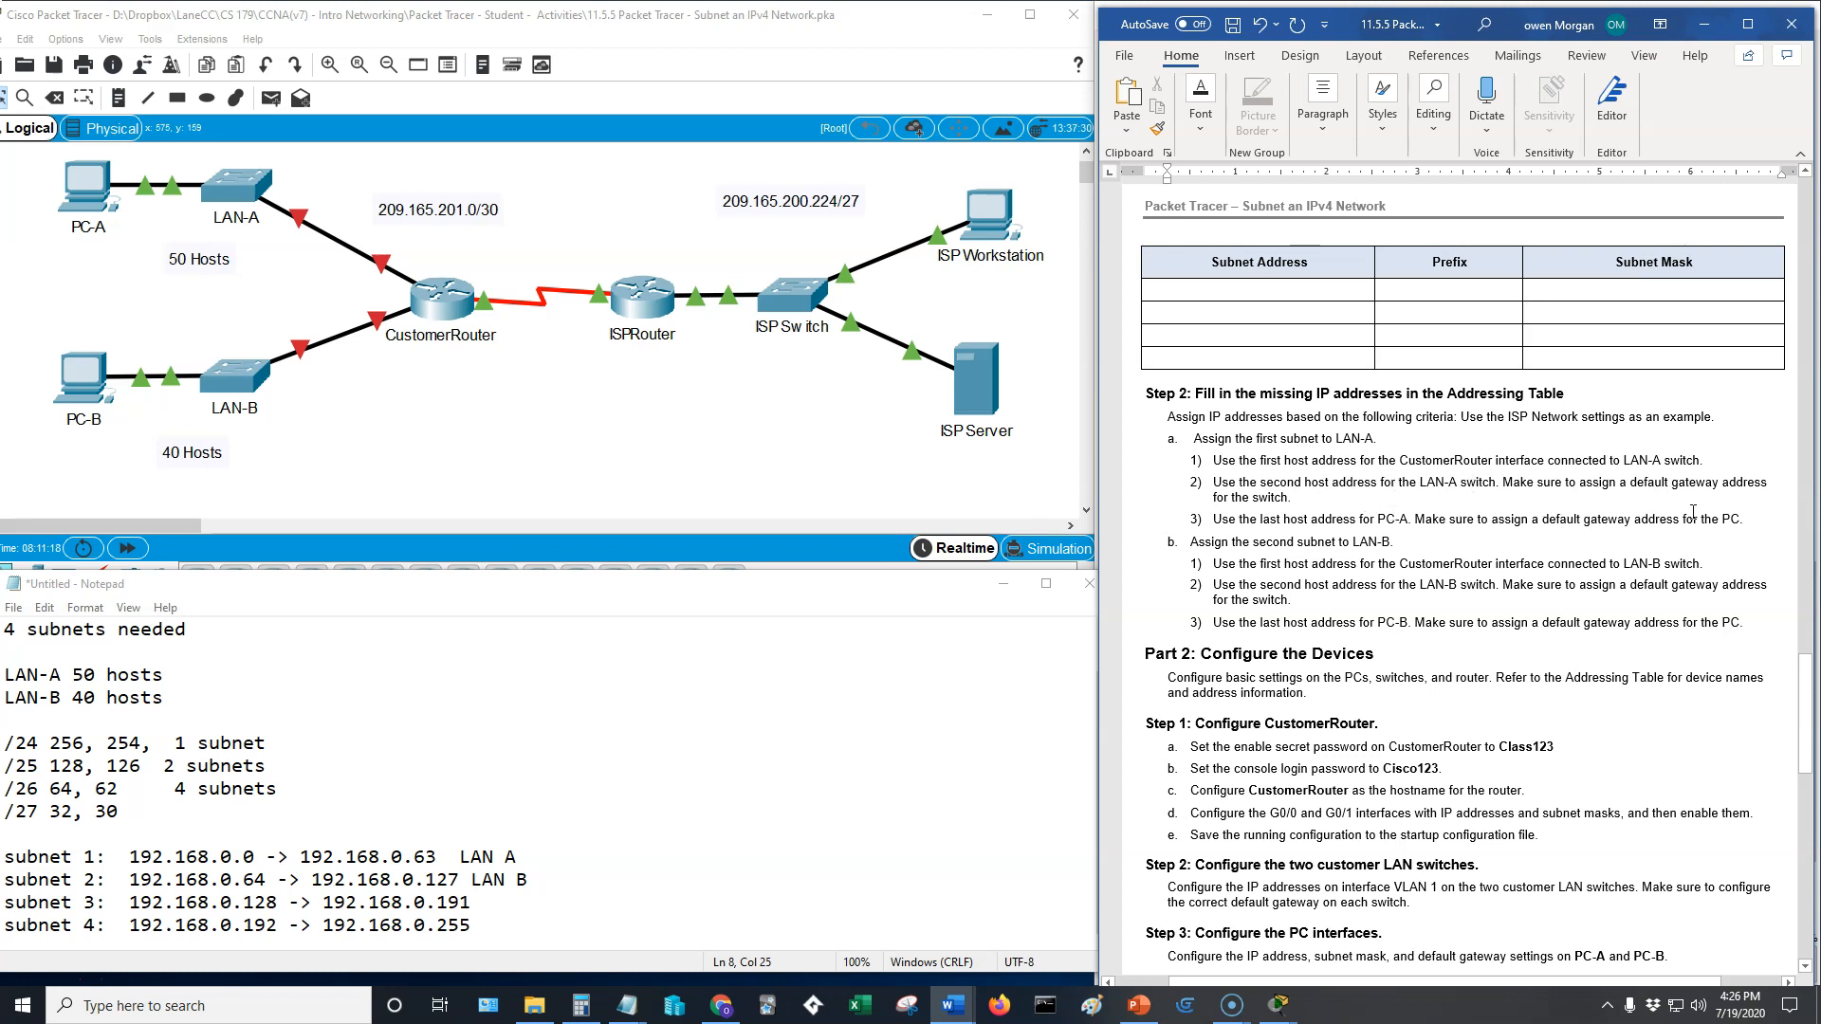
{"action": "scroll", "coordinate": [1314, 572], "scroll_direction": "up", "scroll_amount": 20}
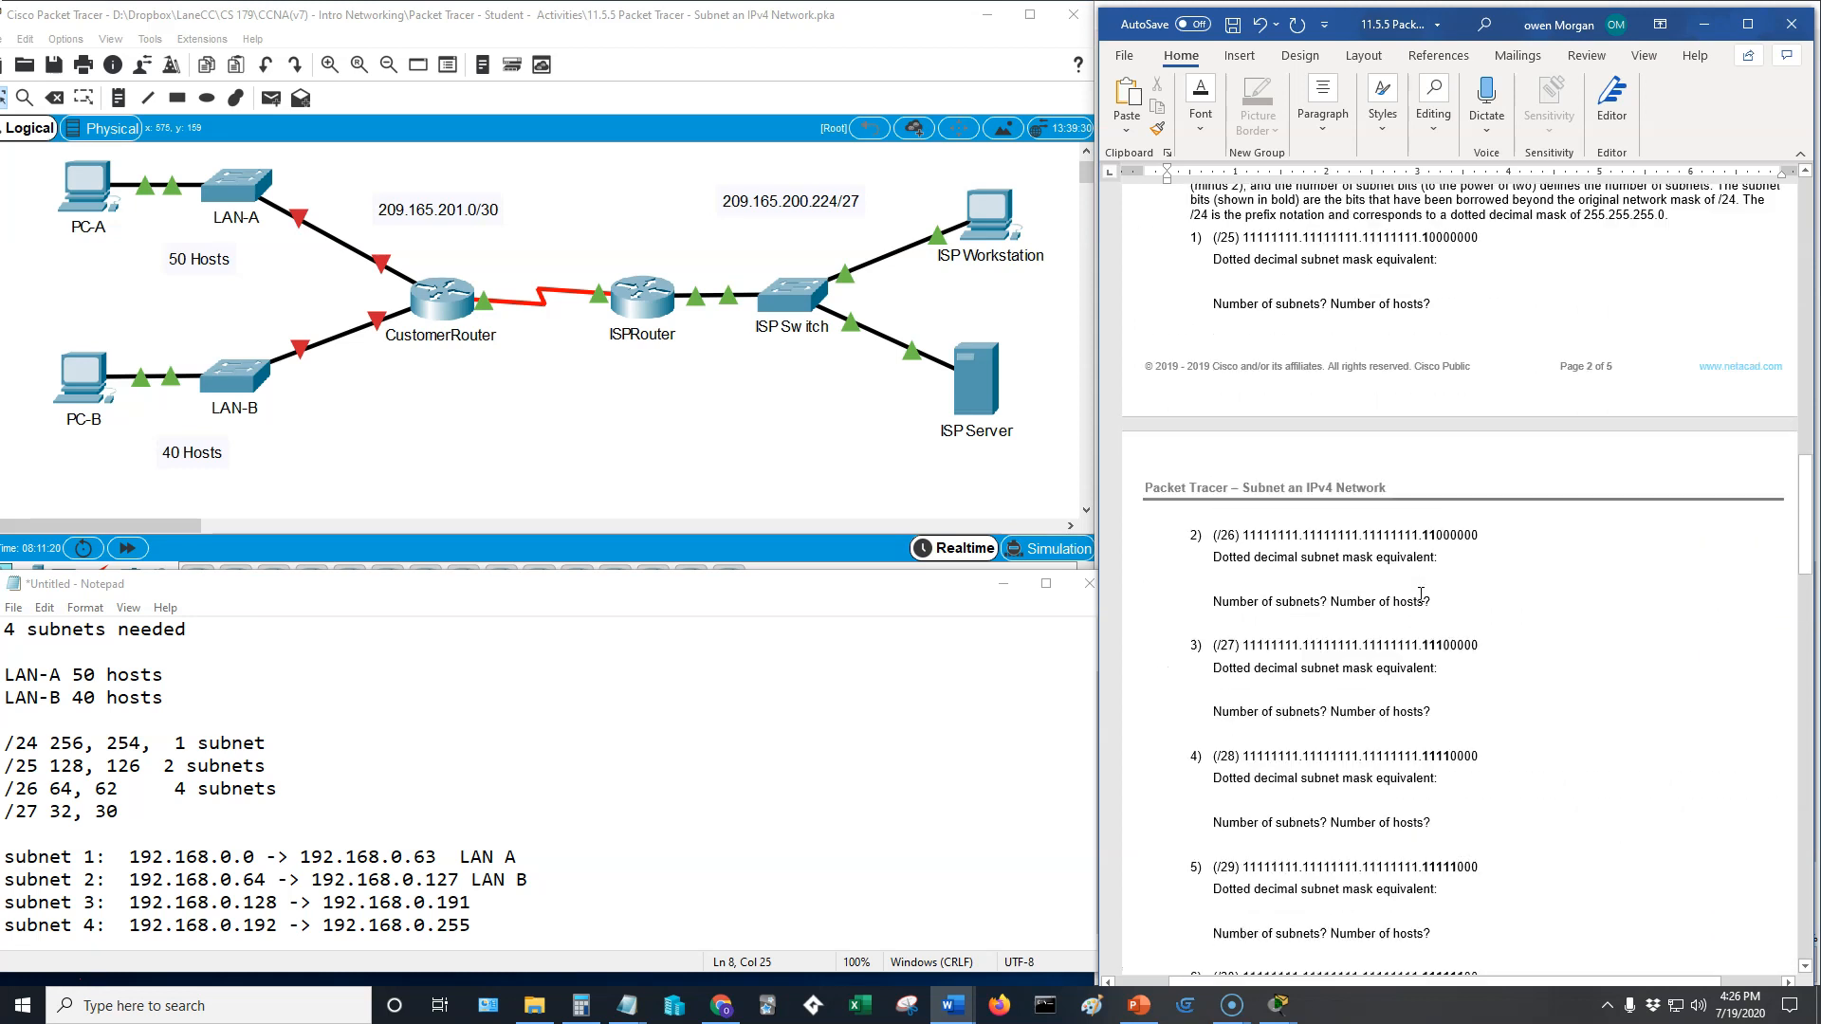
{"action": "scroll", "coordinate": [1423, 598], "scroll_direction": "up", "scroll_amount": 5}
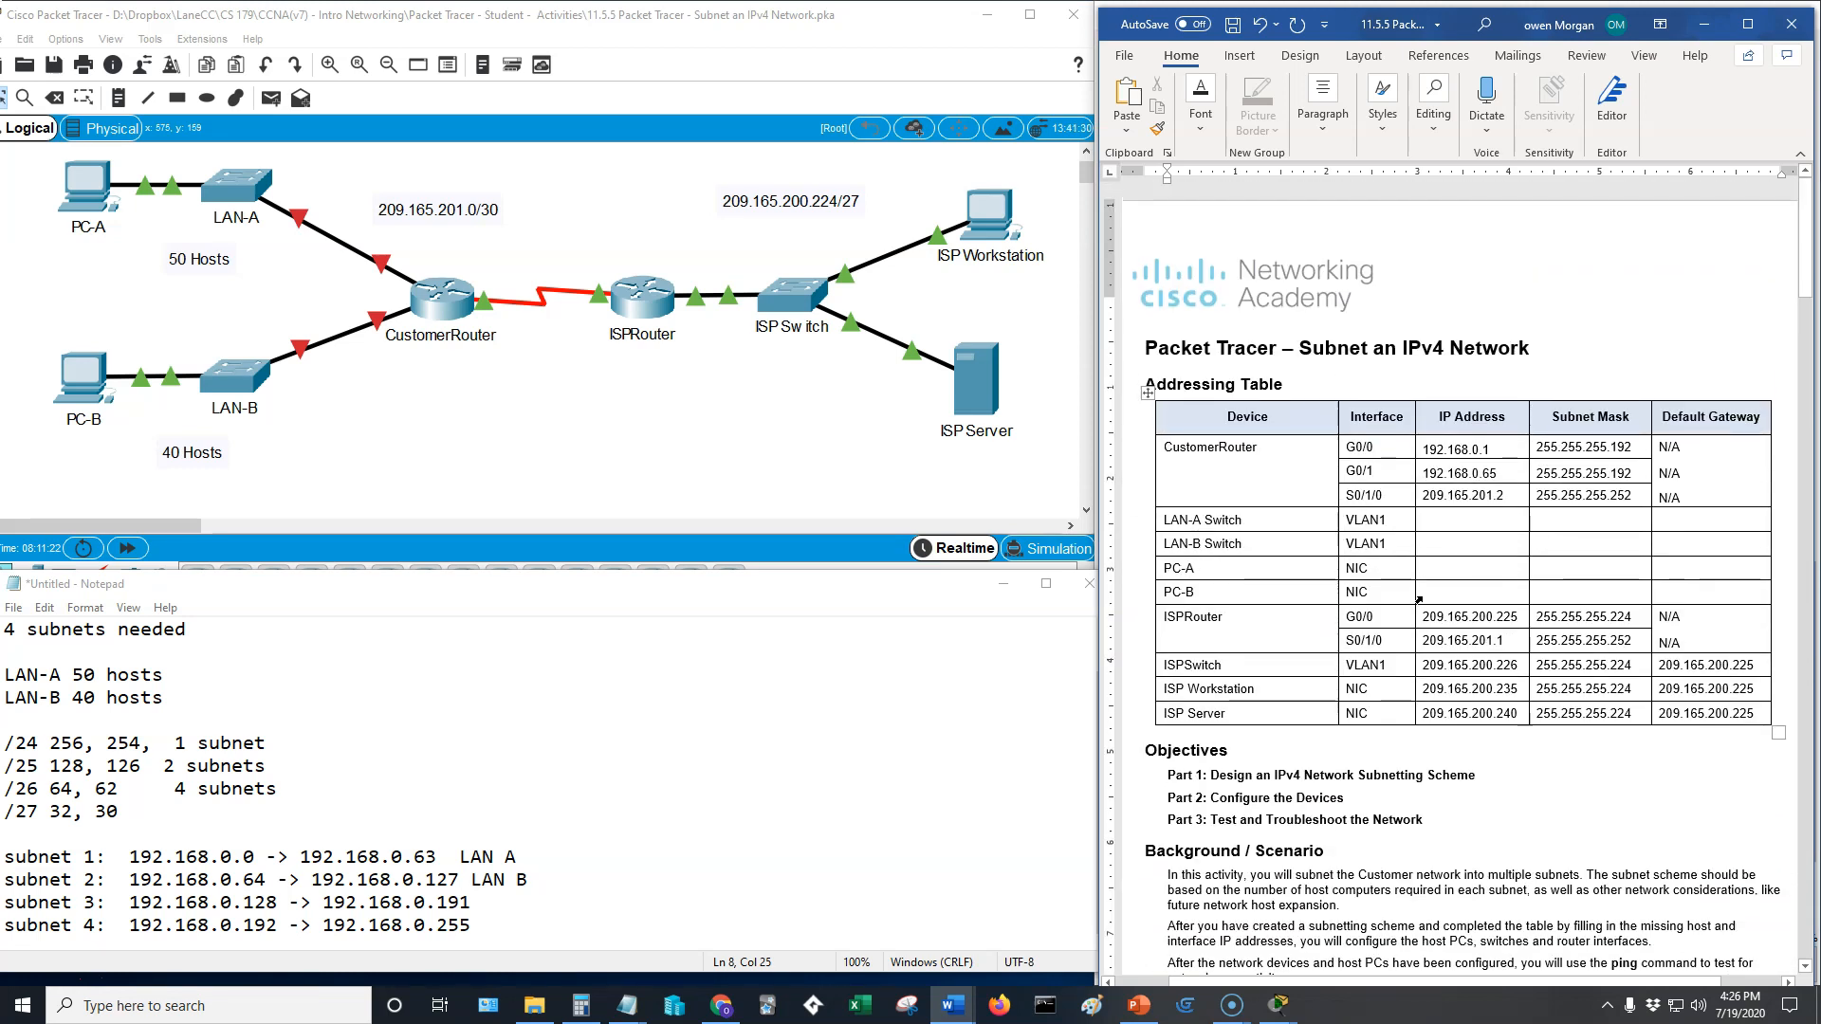
{"action": "left_click", "coordinate": [1439, 523]}
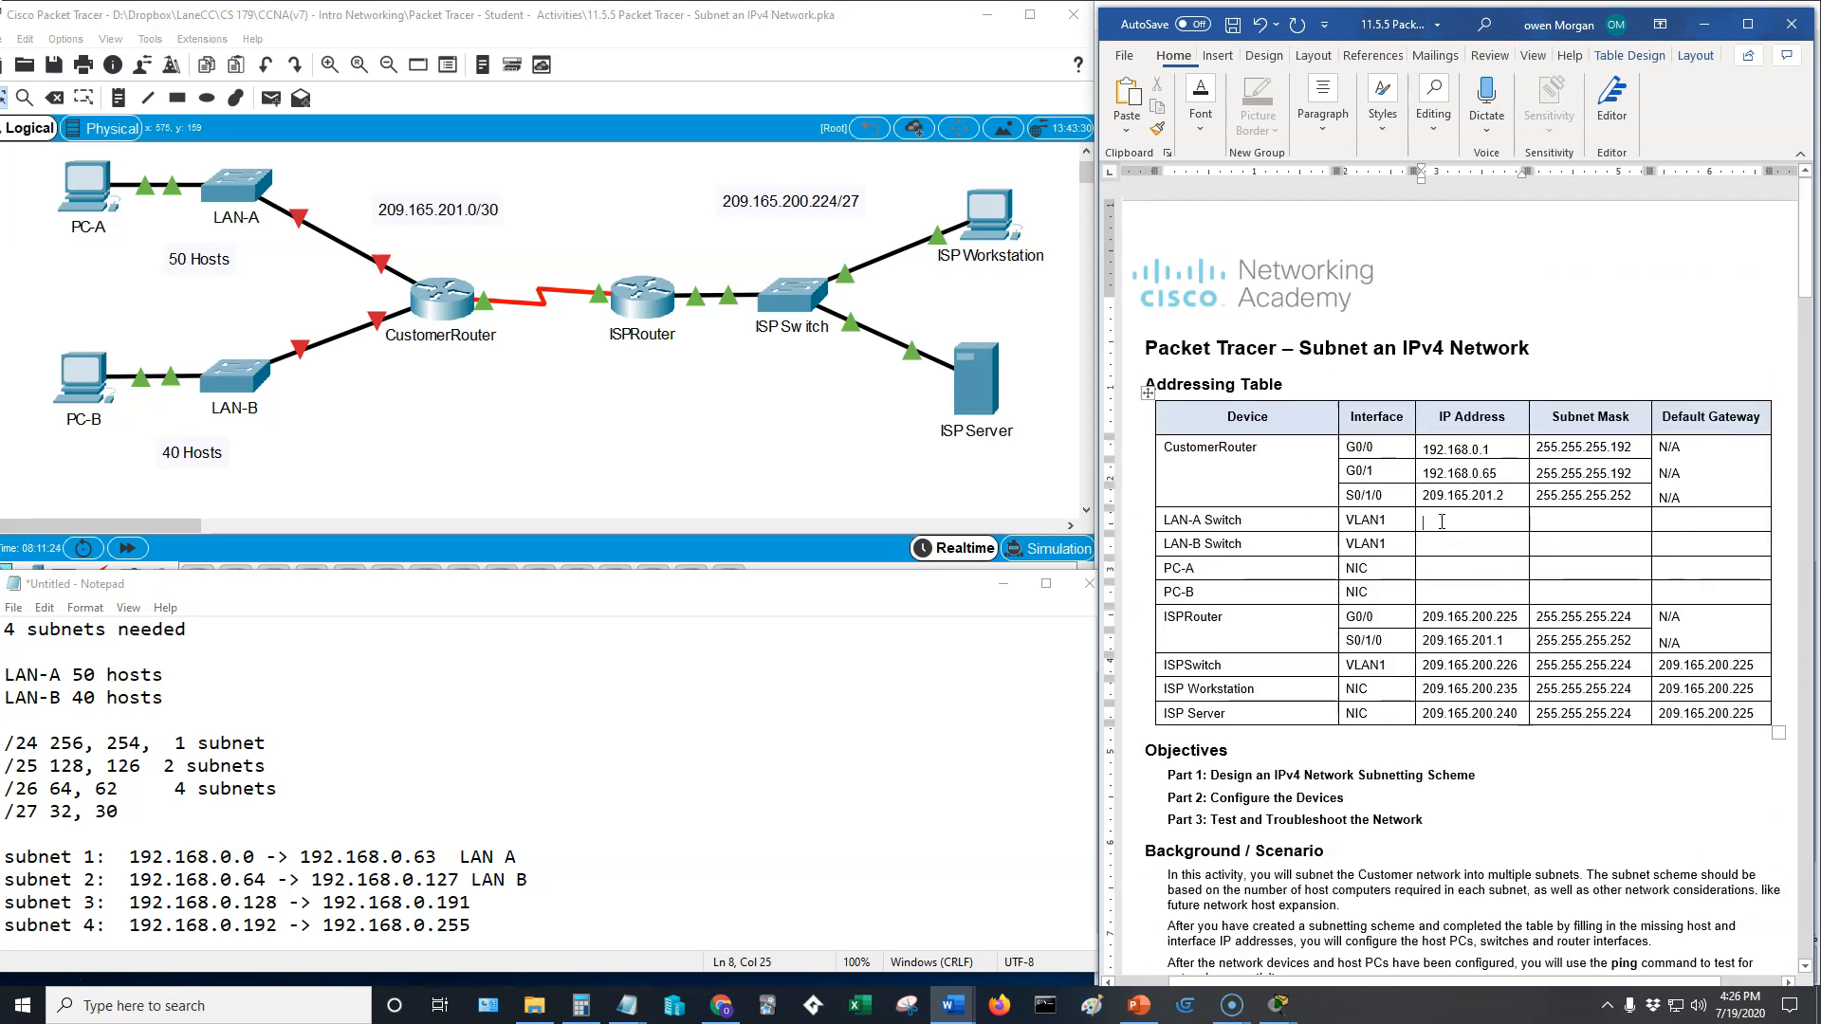
{"action": "left_click_drag", "start_coordinate": [1509, 448], "coordinate": [1422, 449]}
{"action": "left_click", "coordinate": [1460, 524]}
{"action": "key", "text": "ctrl+v"}
{"action": "key", "text": "BackSpace"}
{"action": "type", "text": "2"}
{"action": "key", "text": "alt"}
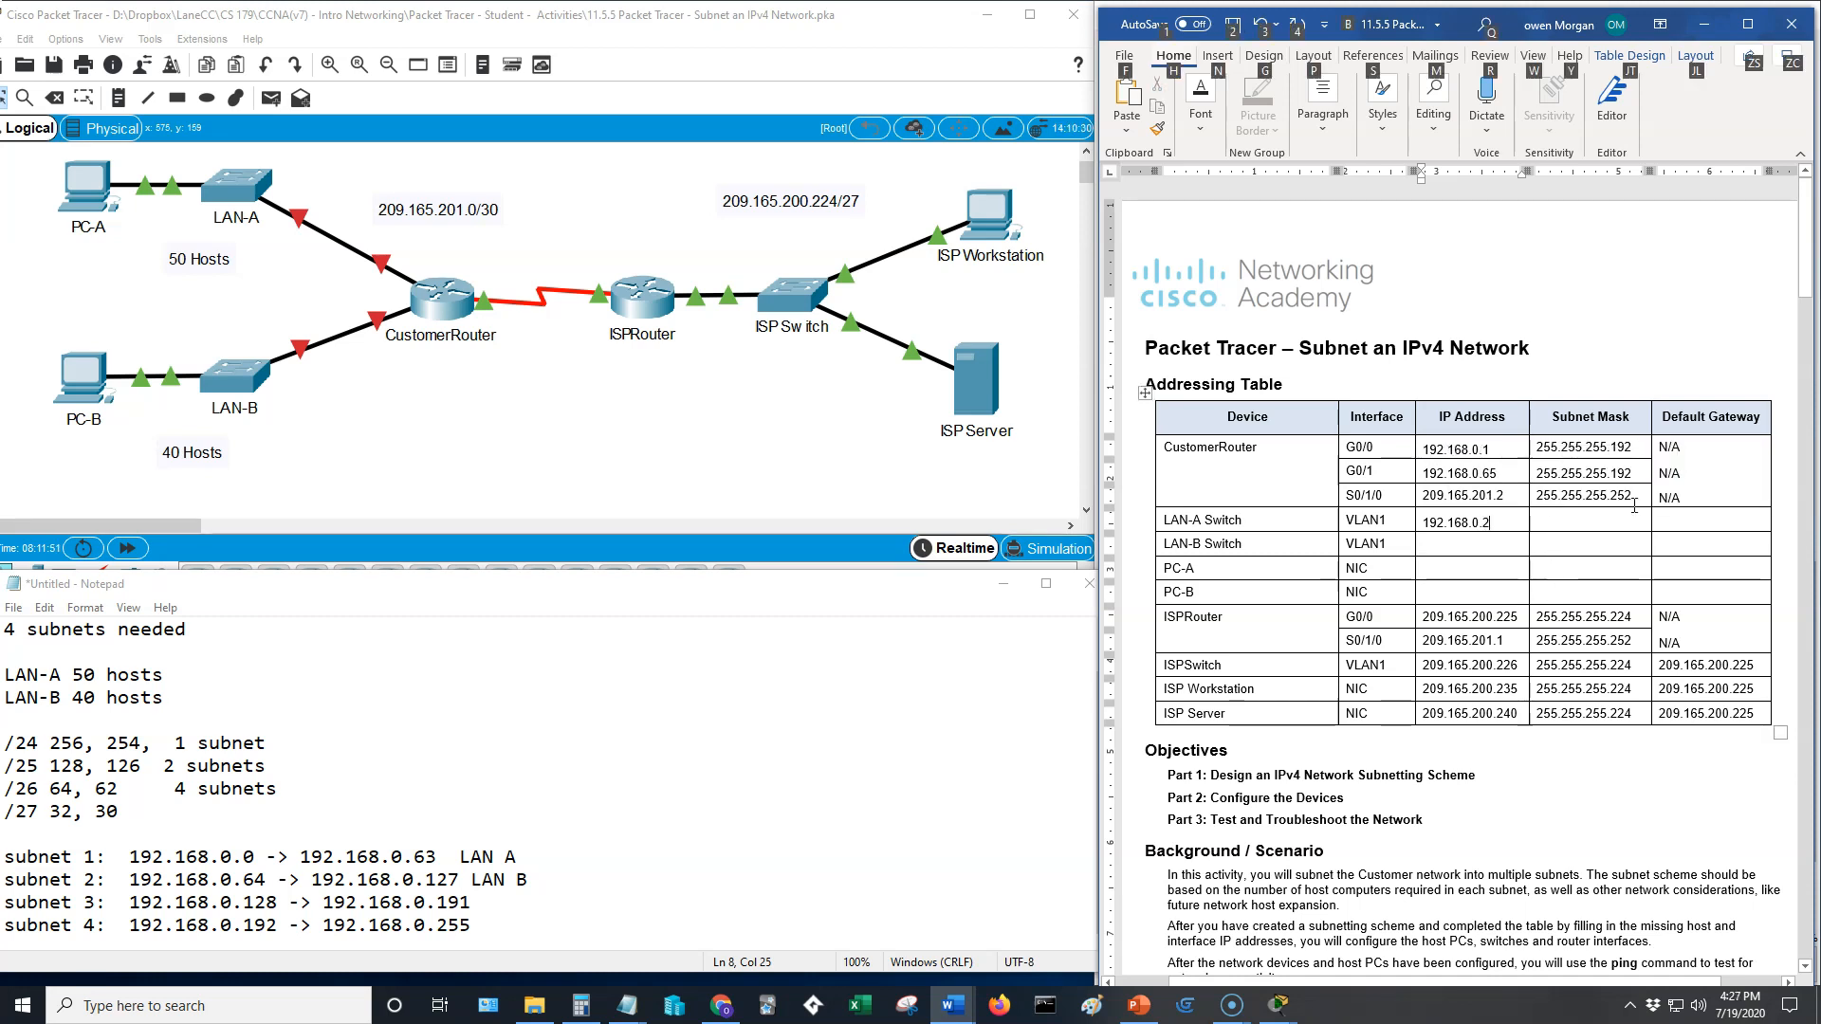
Step: Copy the 255.255.255.192 subnet mask from the G0/1 row into the LAN-A Switch row
{"action": "left_click_drag", "start_coordinate": [1639, 466], "coordinate": [1539, 471]}
{"action": "key", "text": "ctrl+c"}
{"action": "left_click", "coordinate": [1551, 533]}
{"action": "key", "text": "ctrl+v"}
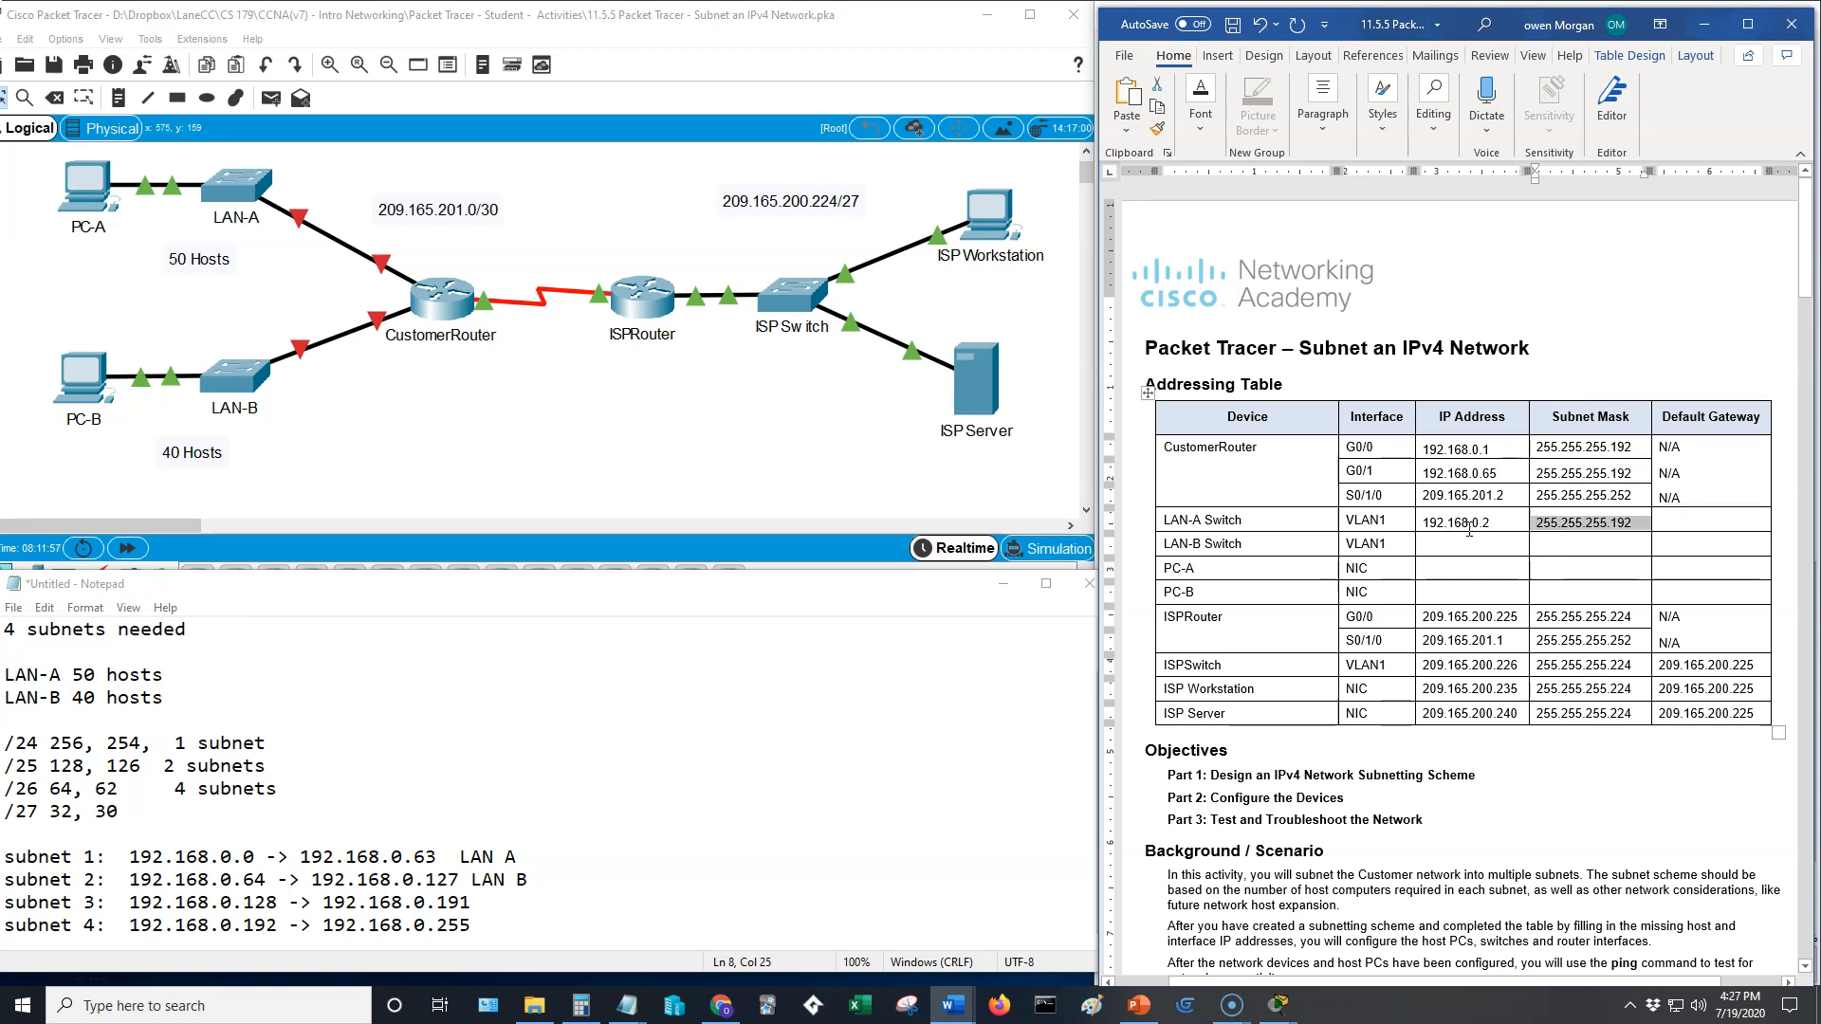
Step: Copy the G0/1 IP address into the LAN-B Switch row and change it to 192.168.0.66
{"action": "left_click_drag", "start_coordinate": [1503, 474], "coordinate": [1421, 473]}
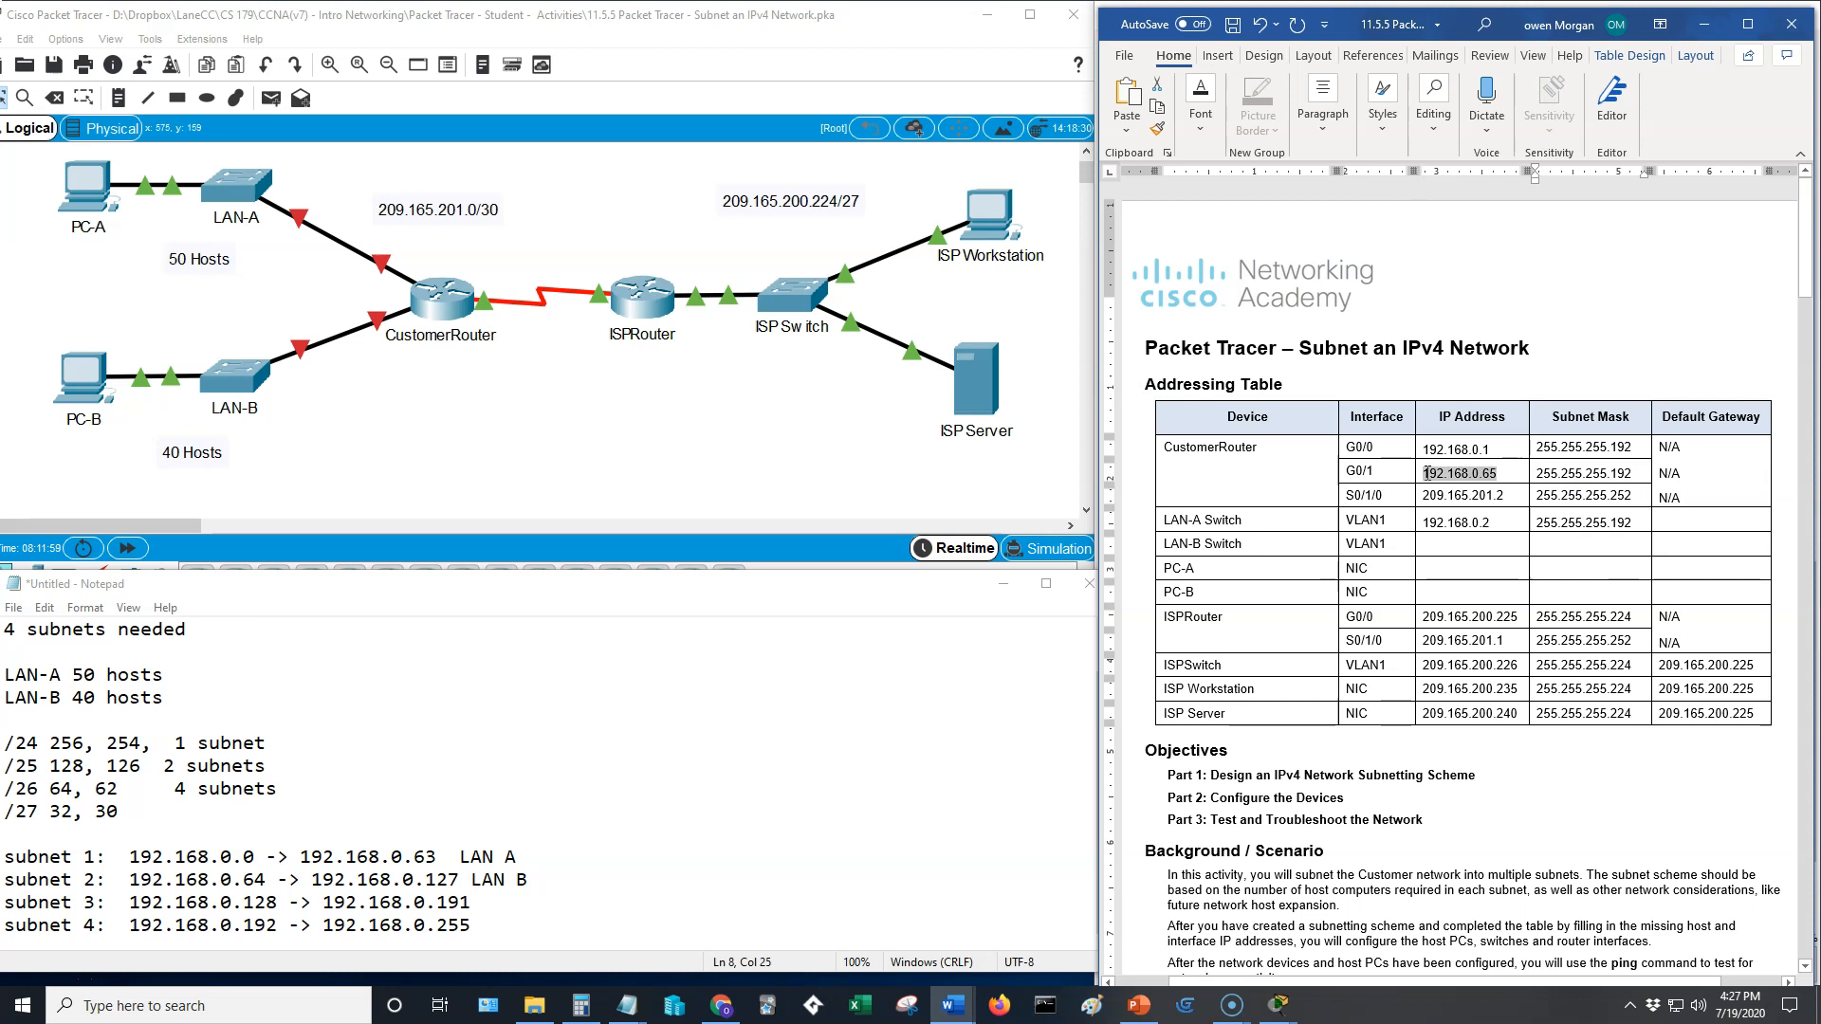
{"action": "key", "text": "ctrl+c"}
{"action": "left_click", "coordinate": [1468, 550]}
{"action": "key", "text": "ctrl+v"}
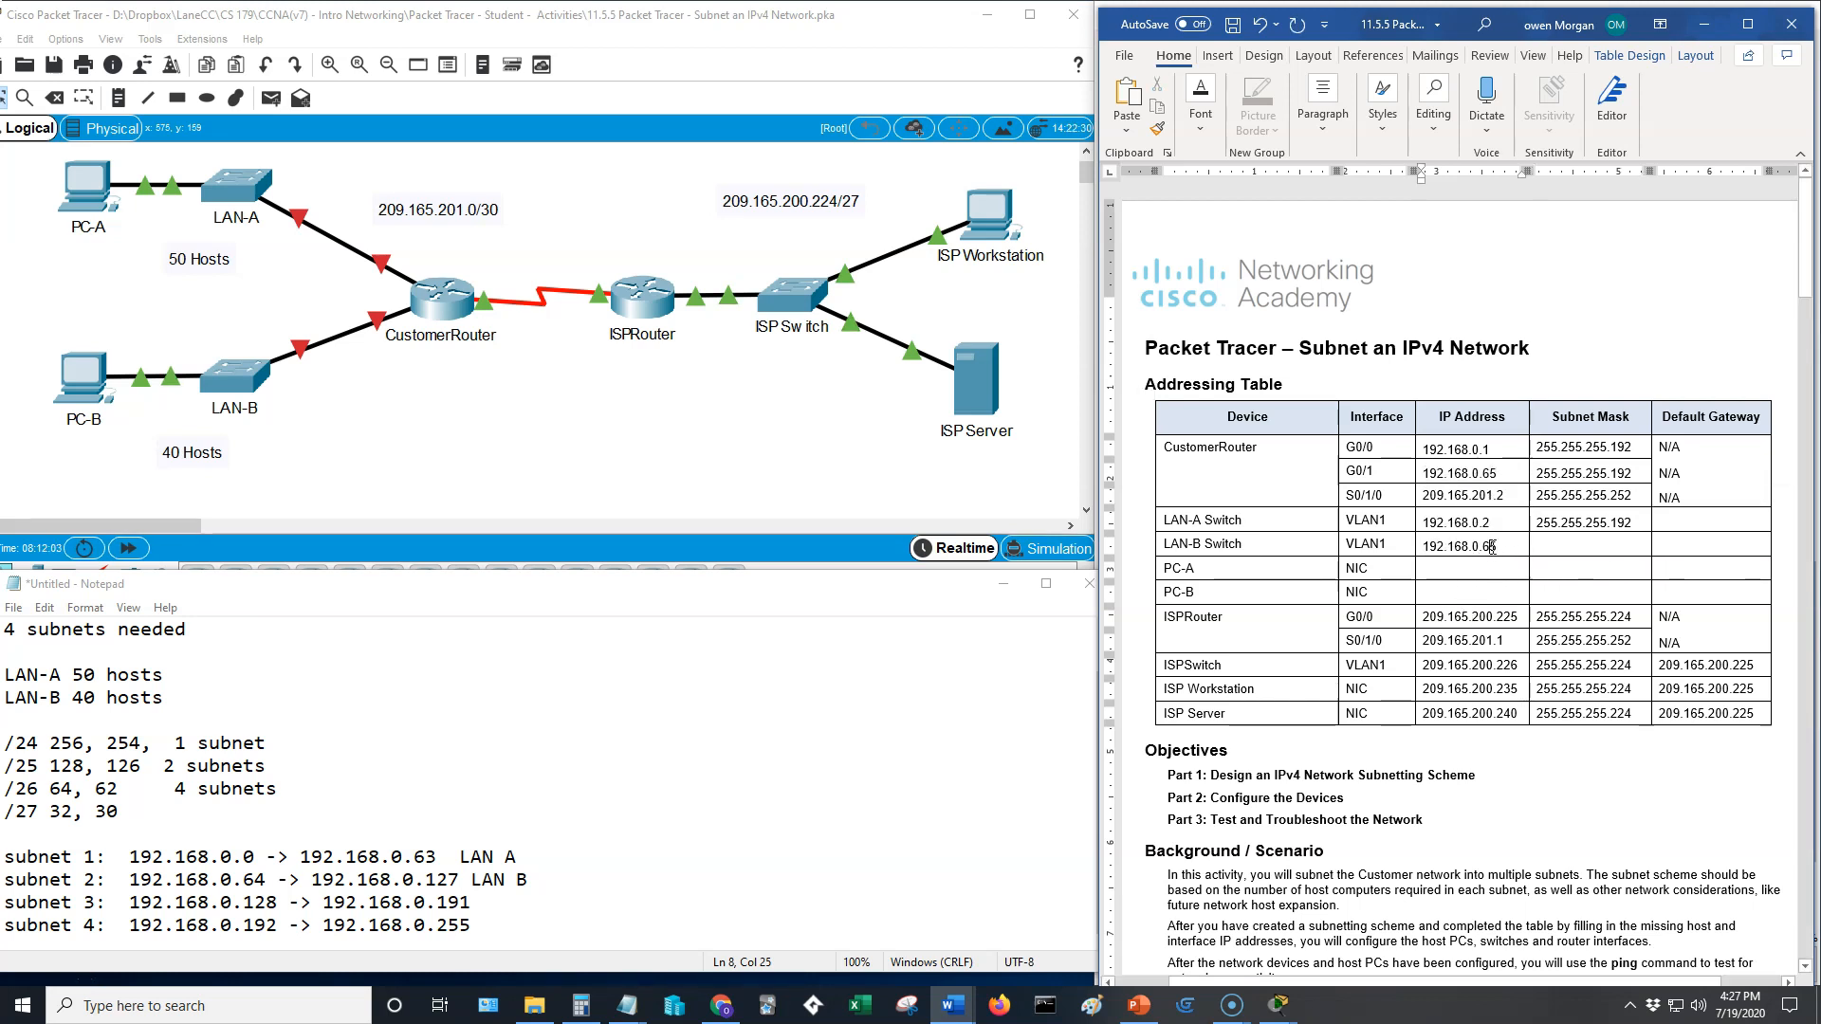
{"action": "left_click_drag", "start_coordinate": [1487, 548], "coordinate": [1502, 548]}
{"action": "type", "text": "6"}
Step: Copy the 255.255.255.192 subnet mask into the LAN-B Switch, PC-A and PC-B rows
{"action": "left_click_drag", "start_coordinate": [1638, 528], "coordinate": [1536, 527]}
{"action": "key", "text": "ctrl+c"}
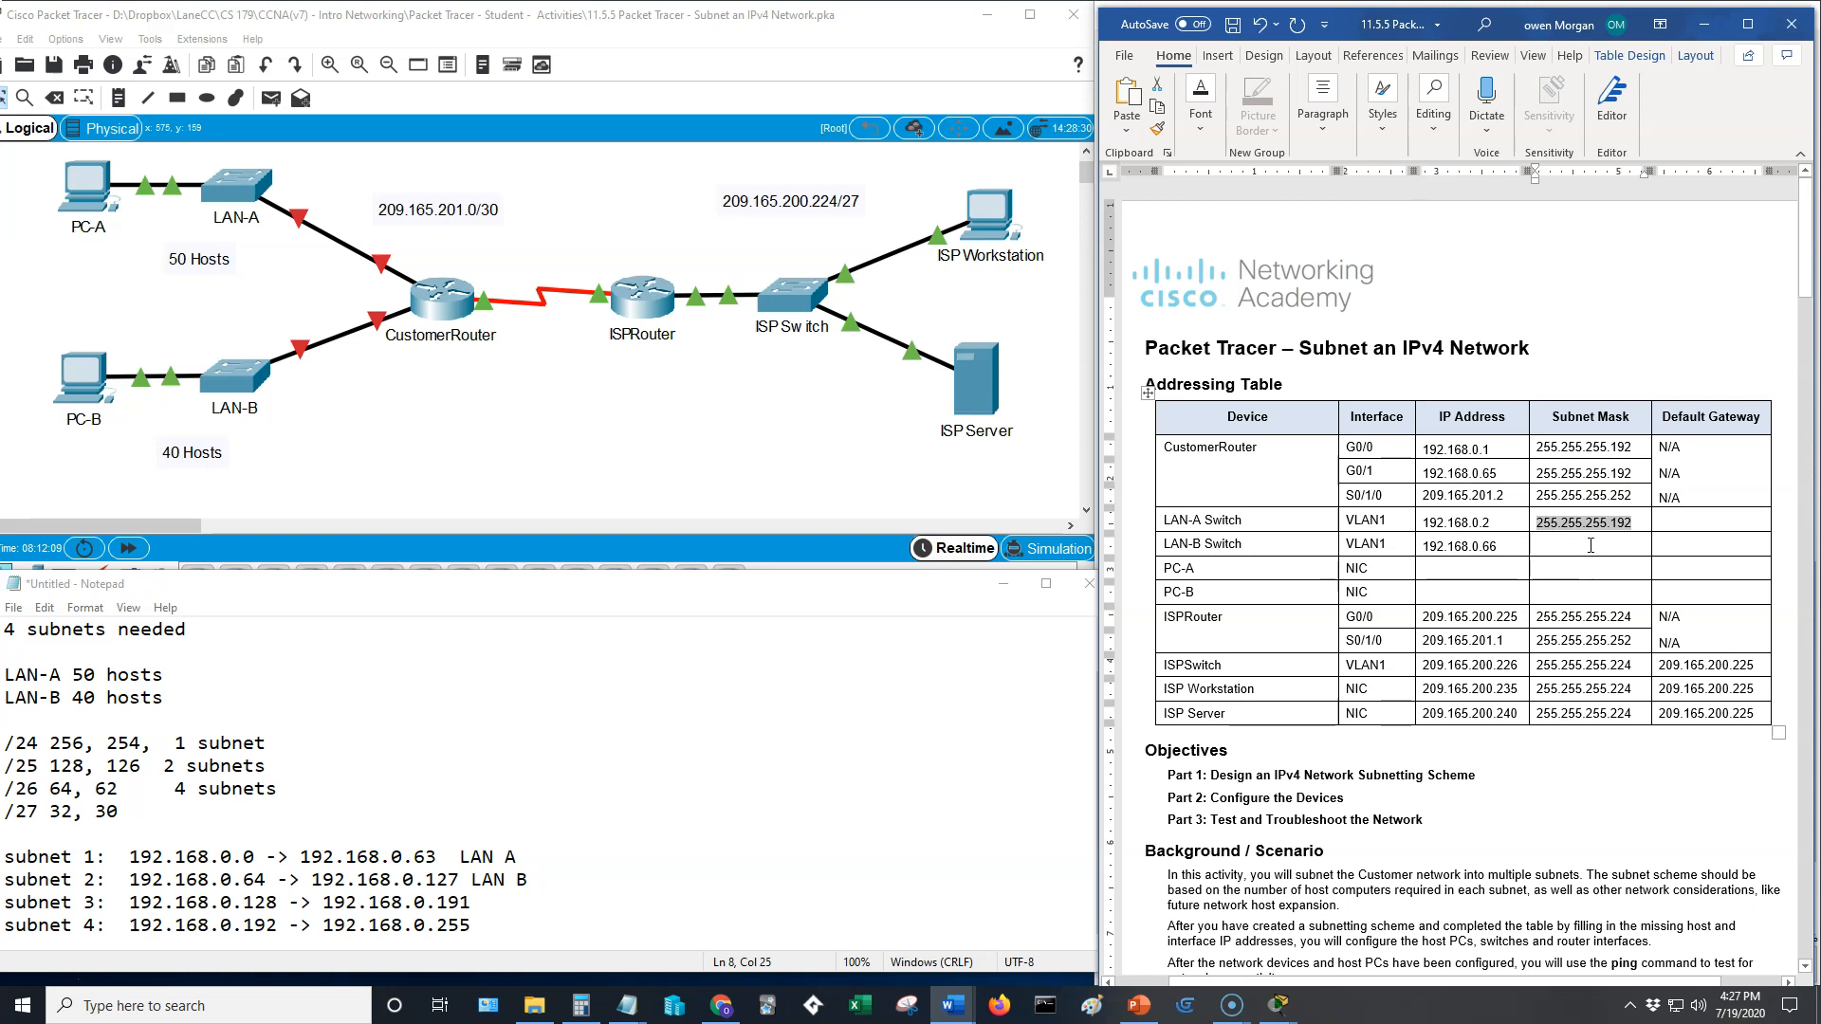
{"action": "left_click", "coordinate": [1600, 547]}
{"action": "key", "text": "ctrl+v"}
{"action": "key", "text": "ctrl+v"}
{"action": "left_click", "coordinate": [1592, 588]}
{"action": "key", "text": "ctrl+v"}
Step: Copy the LAN-A Switch IP address into the PC-A row and change it to 192.168.0.62
{"action": "left_click", "coordinate": [1468, 569]}
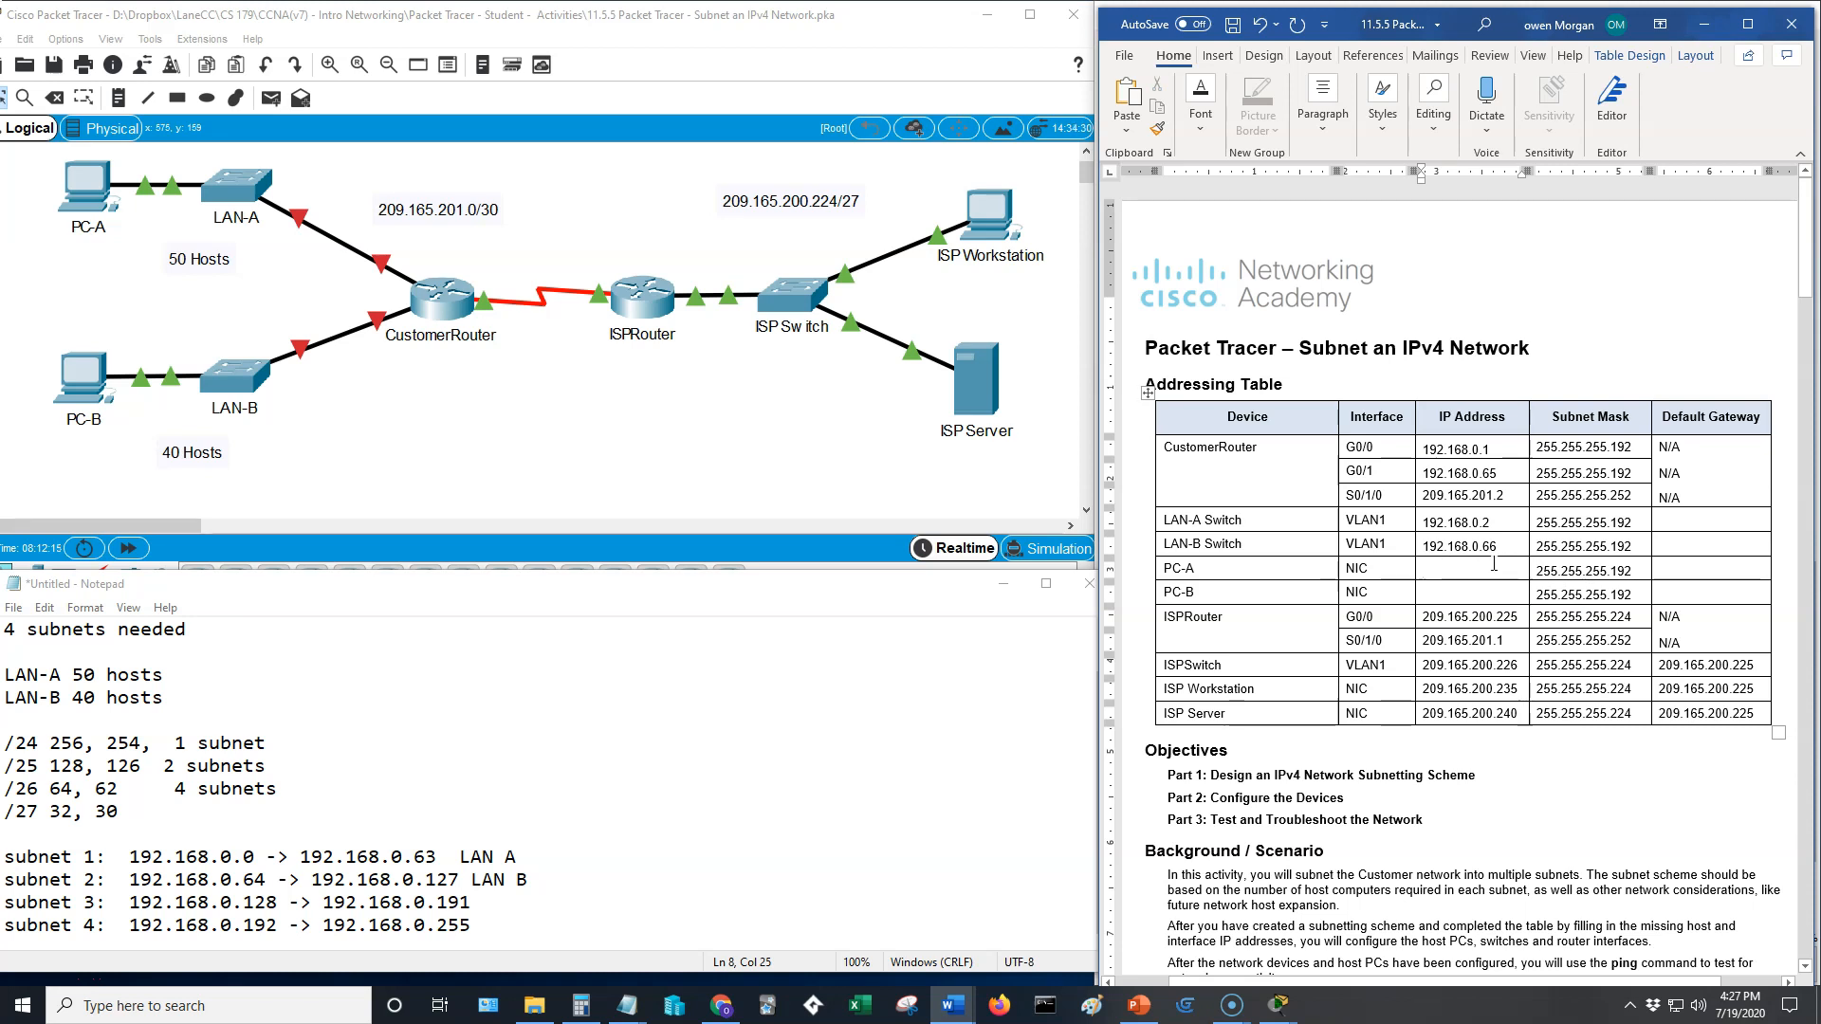
{"action": "double_click", "coordinate": [1500, 520]}
{"action": "left_click", "coordinate": [1479, 570]}
{"action": "key", "text": "ctrl+v"}
{"action": "type", "text": "2"}
Step: Paste the copied address into the PC-B row and change it to 192.168.0.126
{"action": "key", "text": "ctrl+v"}
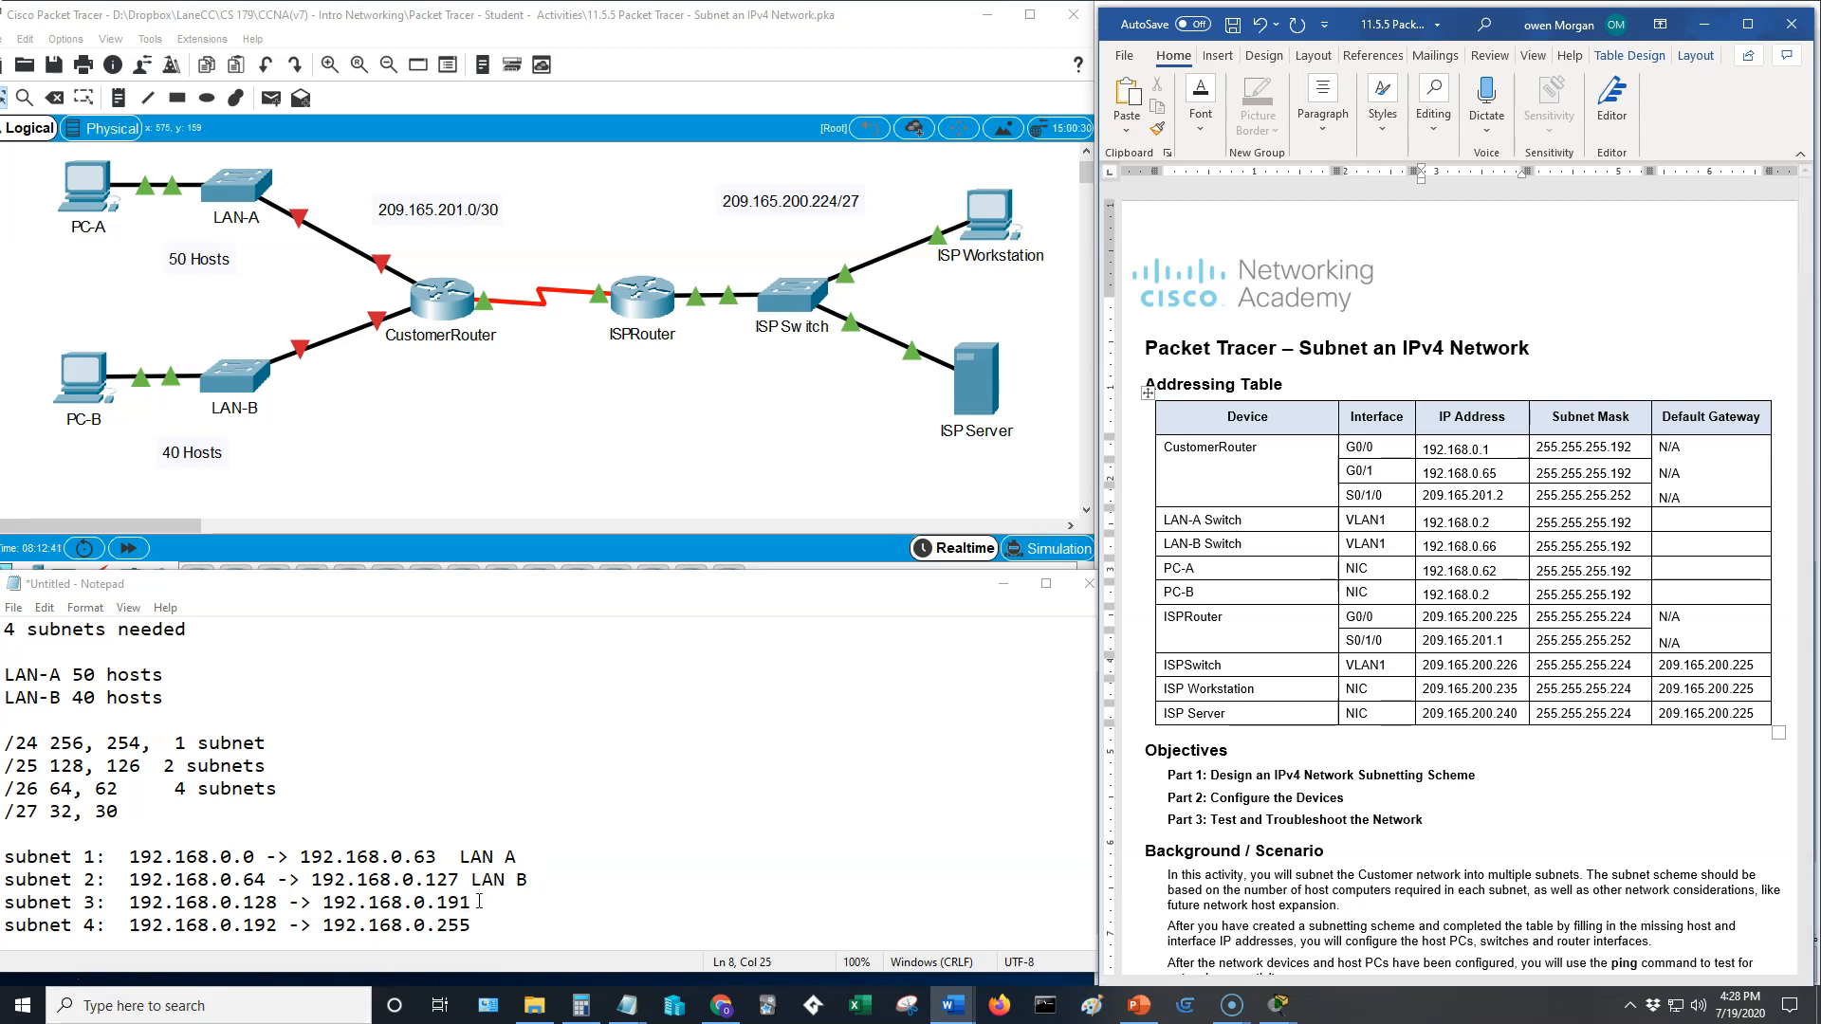
{"action": "left_click", "coordinate": [1486, 598]}
{"action": "type", "text": "16"}
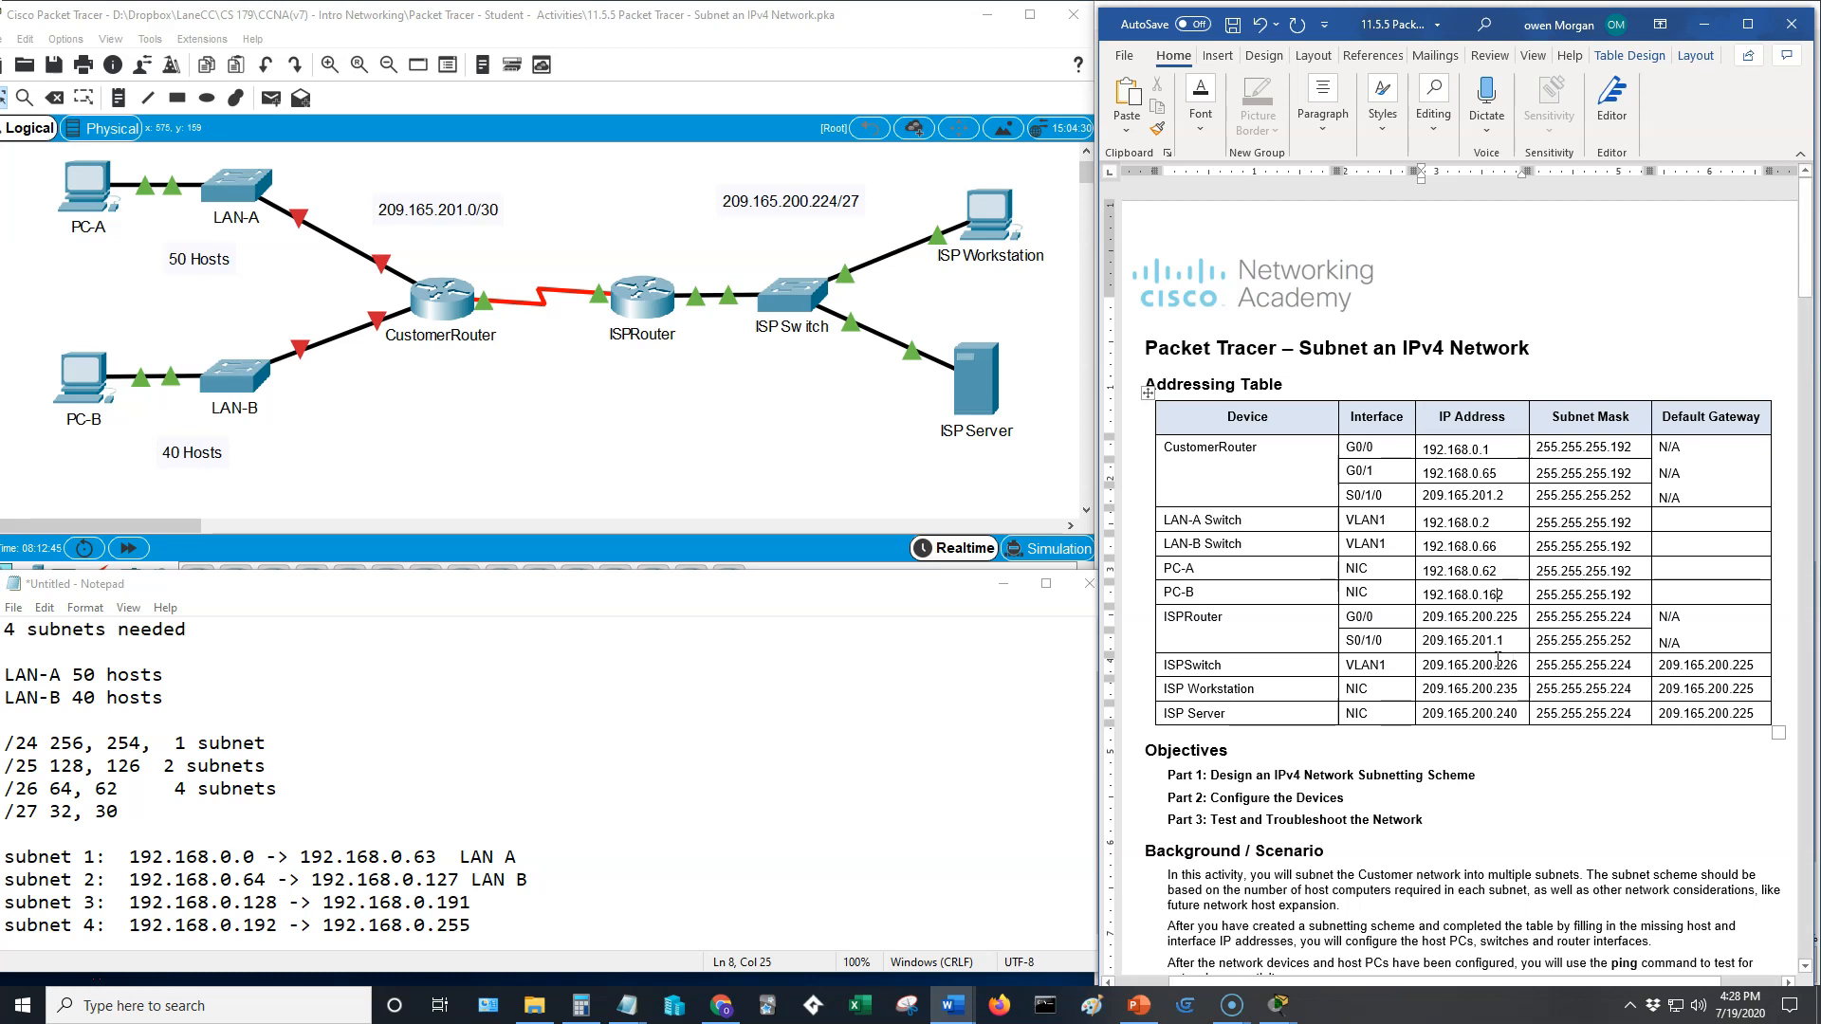
{"action": "key", "text": "BackSpace"}
{"action": "key", "text": "alt"}
{"action": "left_click", "coordinate": [713, 847]}
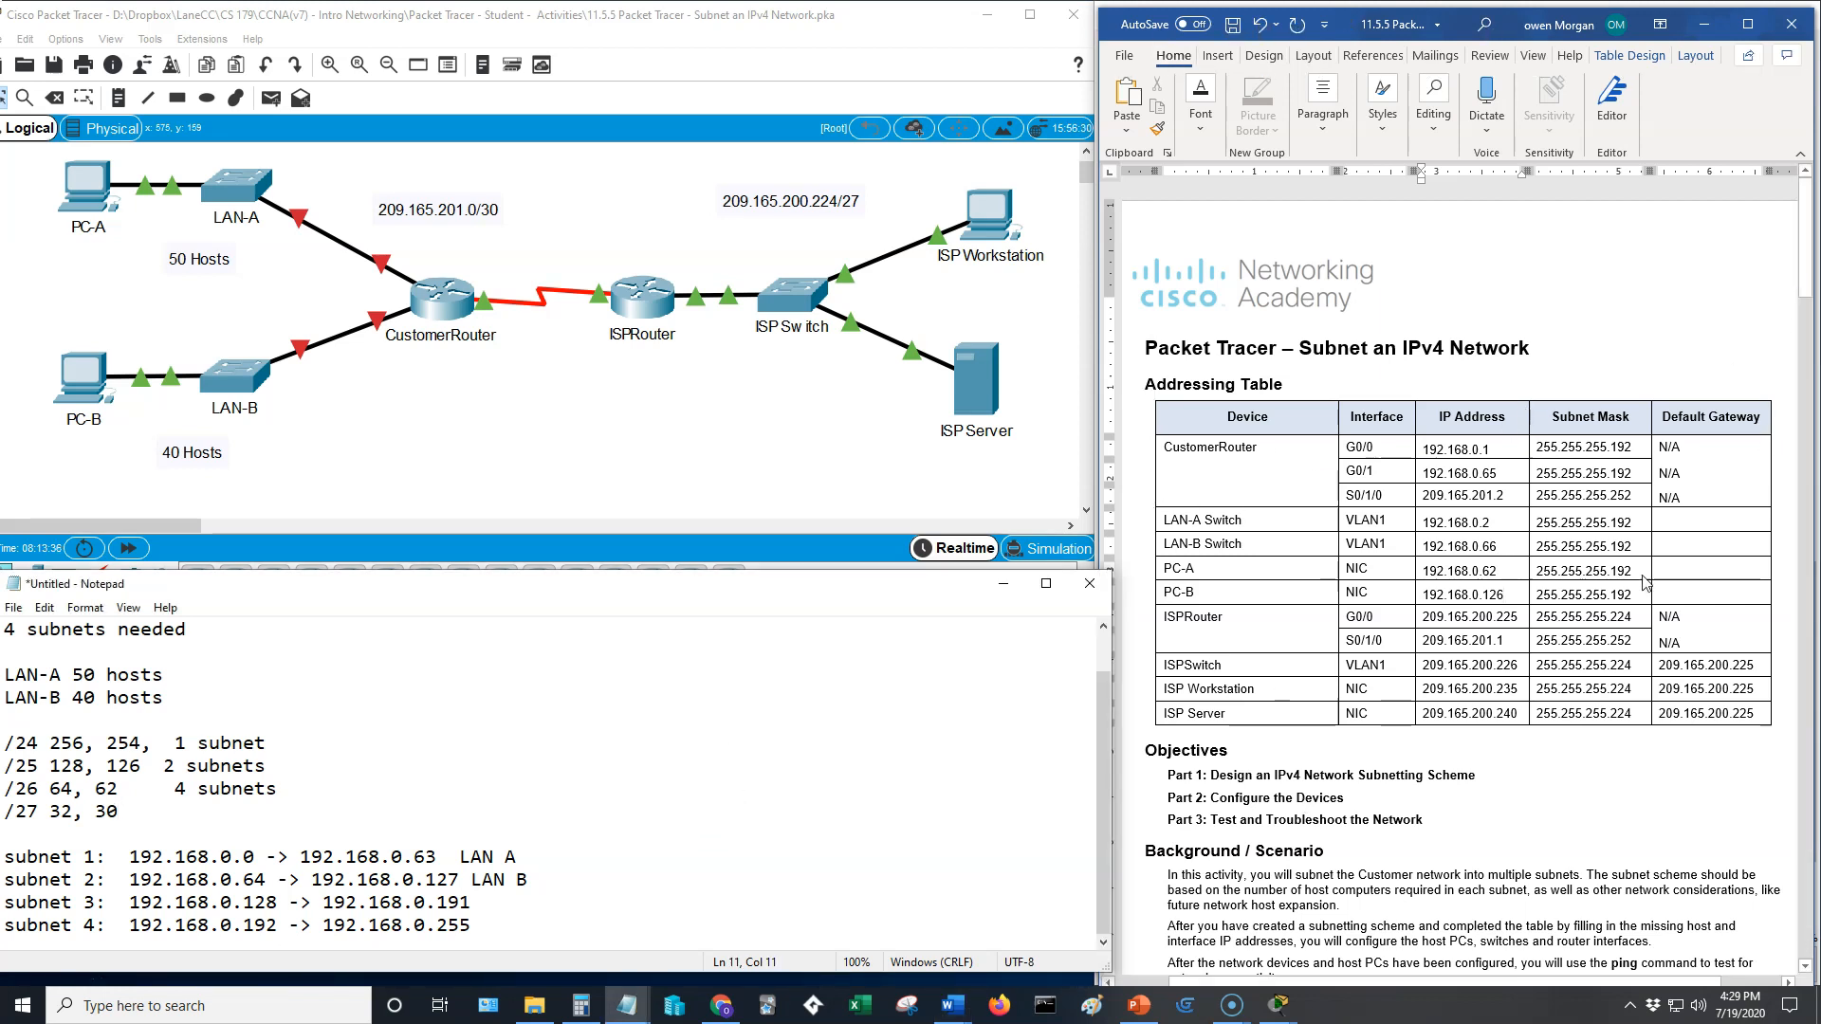
Step: Bring up the Part 2 instructions in Word and open the CustomerRouter's command-line interface in Packet Tracer
{"action": "left_click", "coordinate": [1807, 243]}
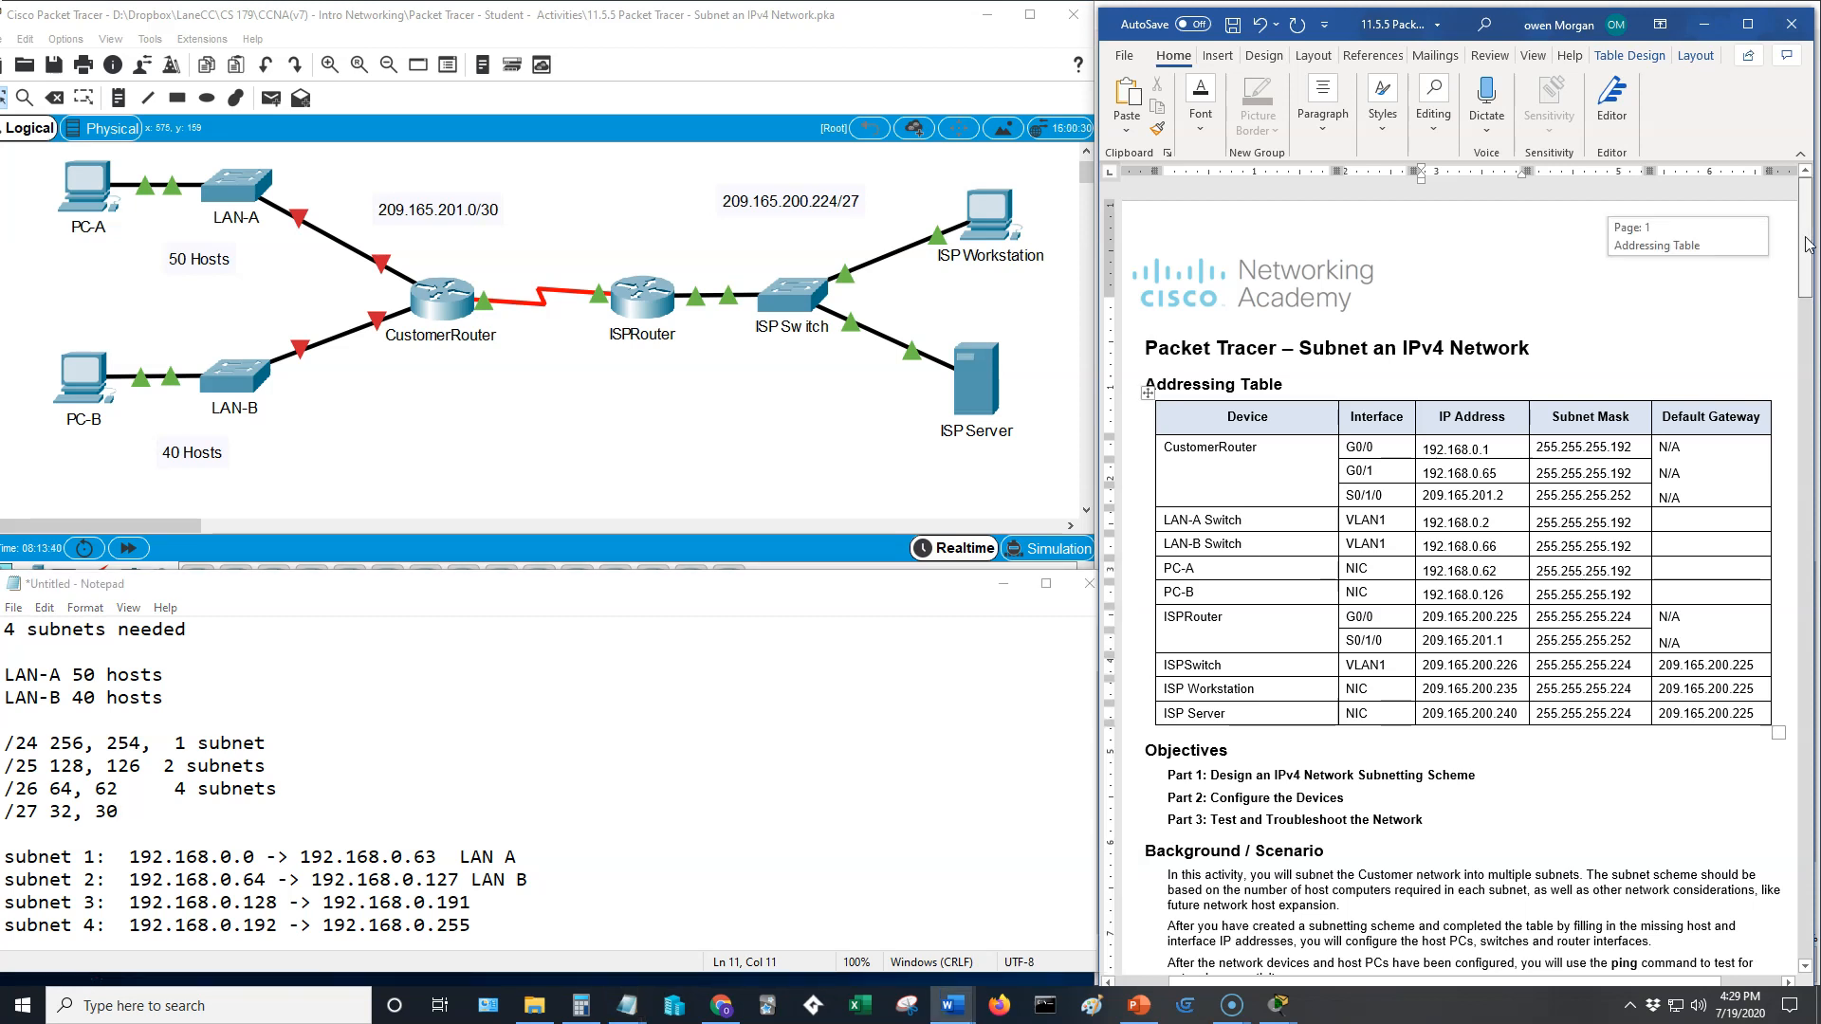
{"action": "left_click_drag", "start_coordinate": [1807, 243], "coordinate": [1815, 766]}
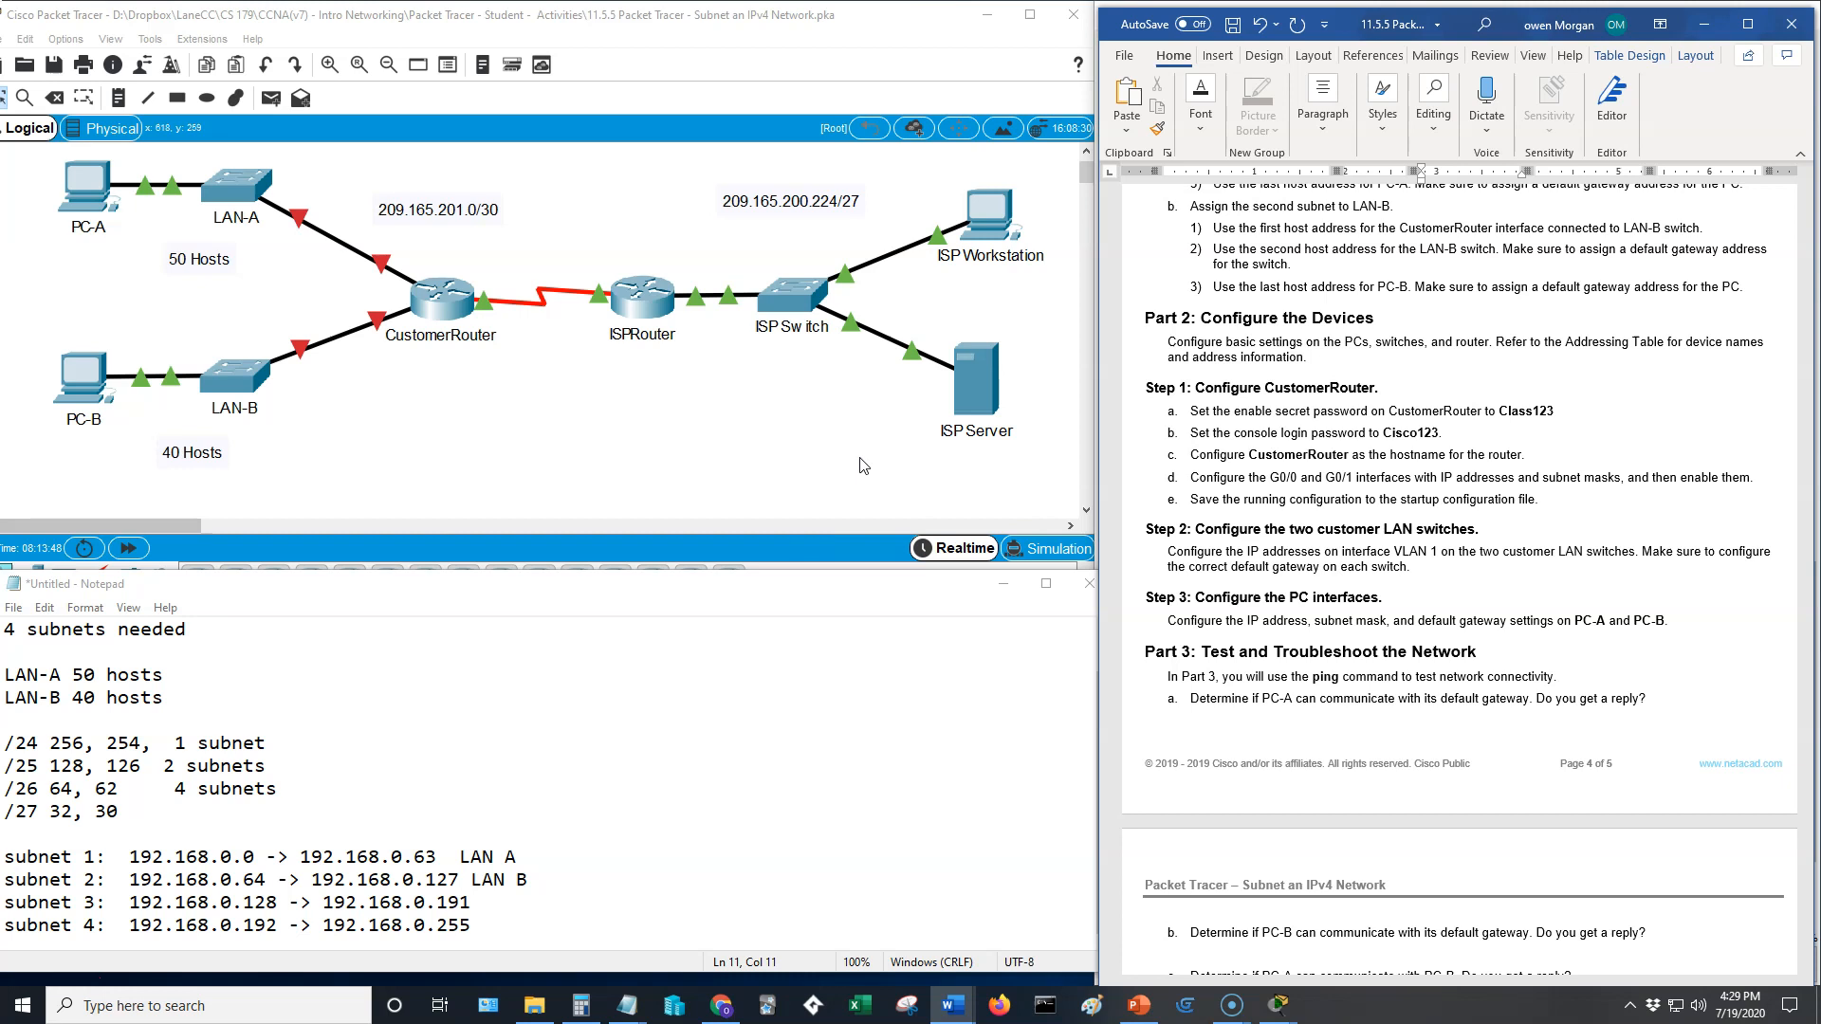
{"action": "left_click", "coordinate": [449, 301]}
{"action": "left_click_drag", "start_coordinate": [1113, 281], "coordinate": [828, 152]}
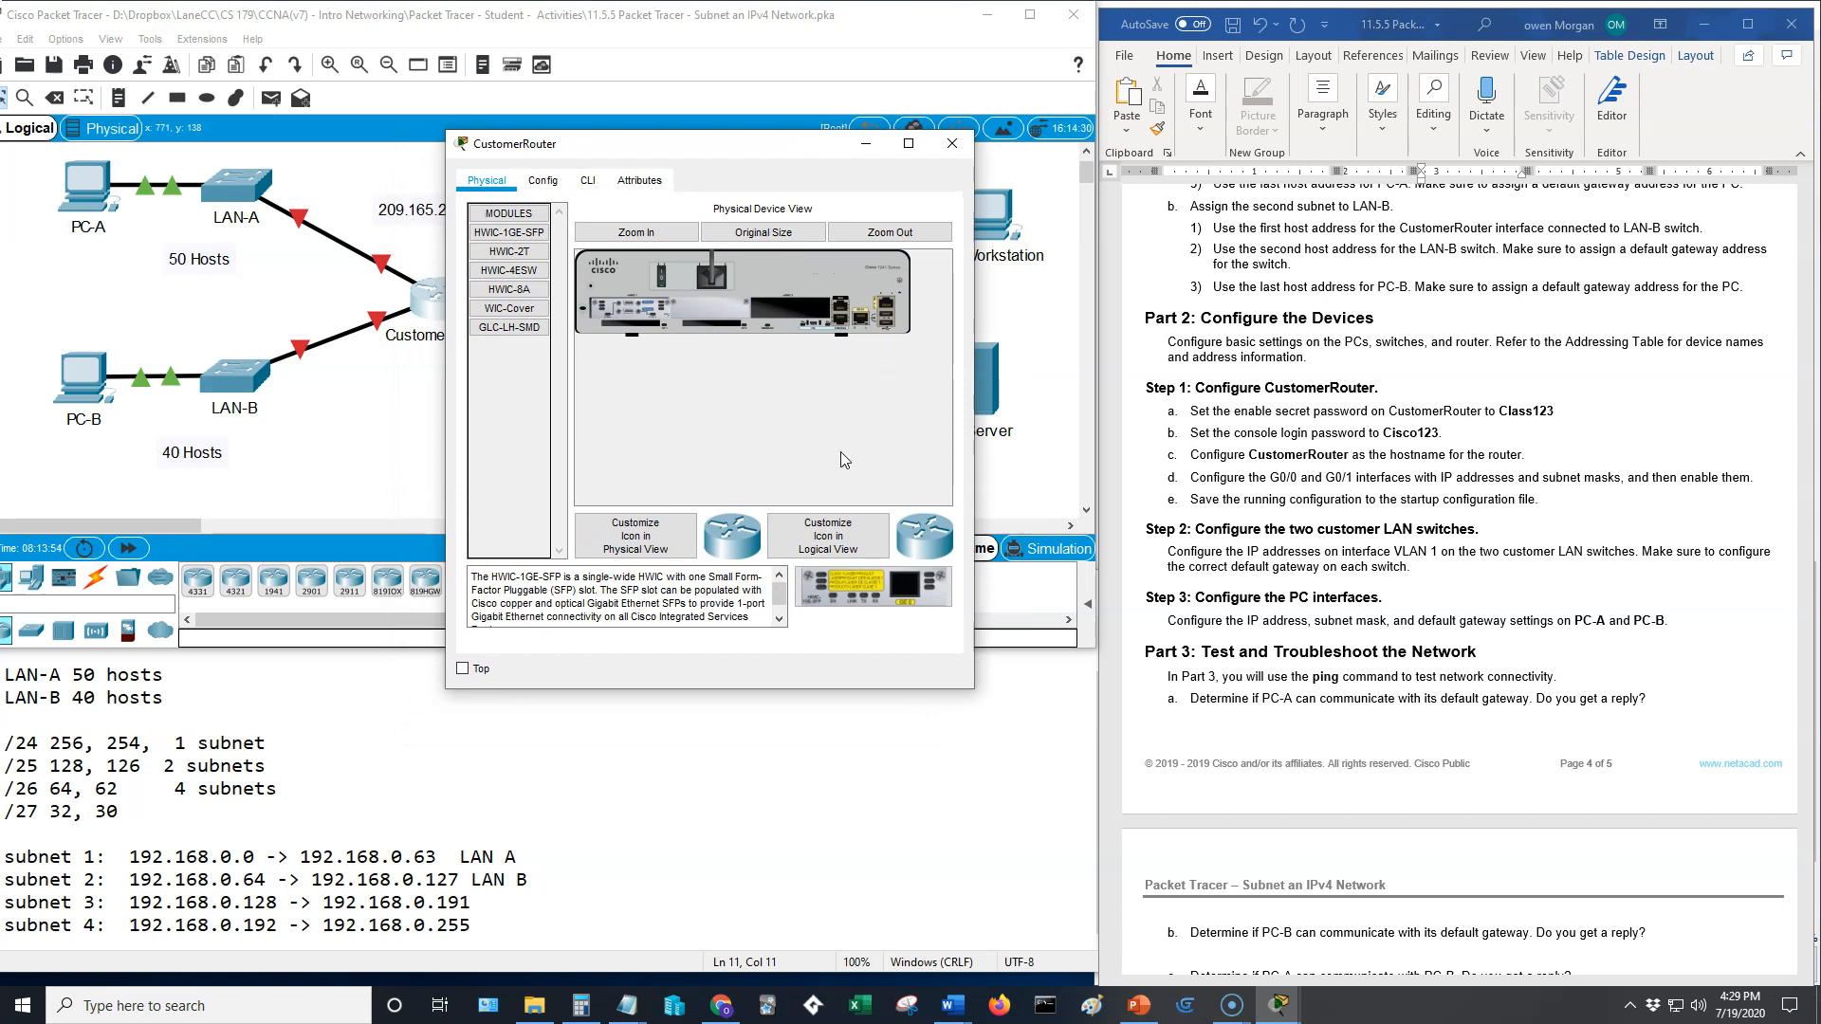
{"action": "left_click", "coordinate": [588, 180]}
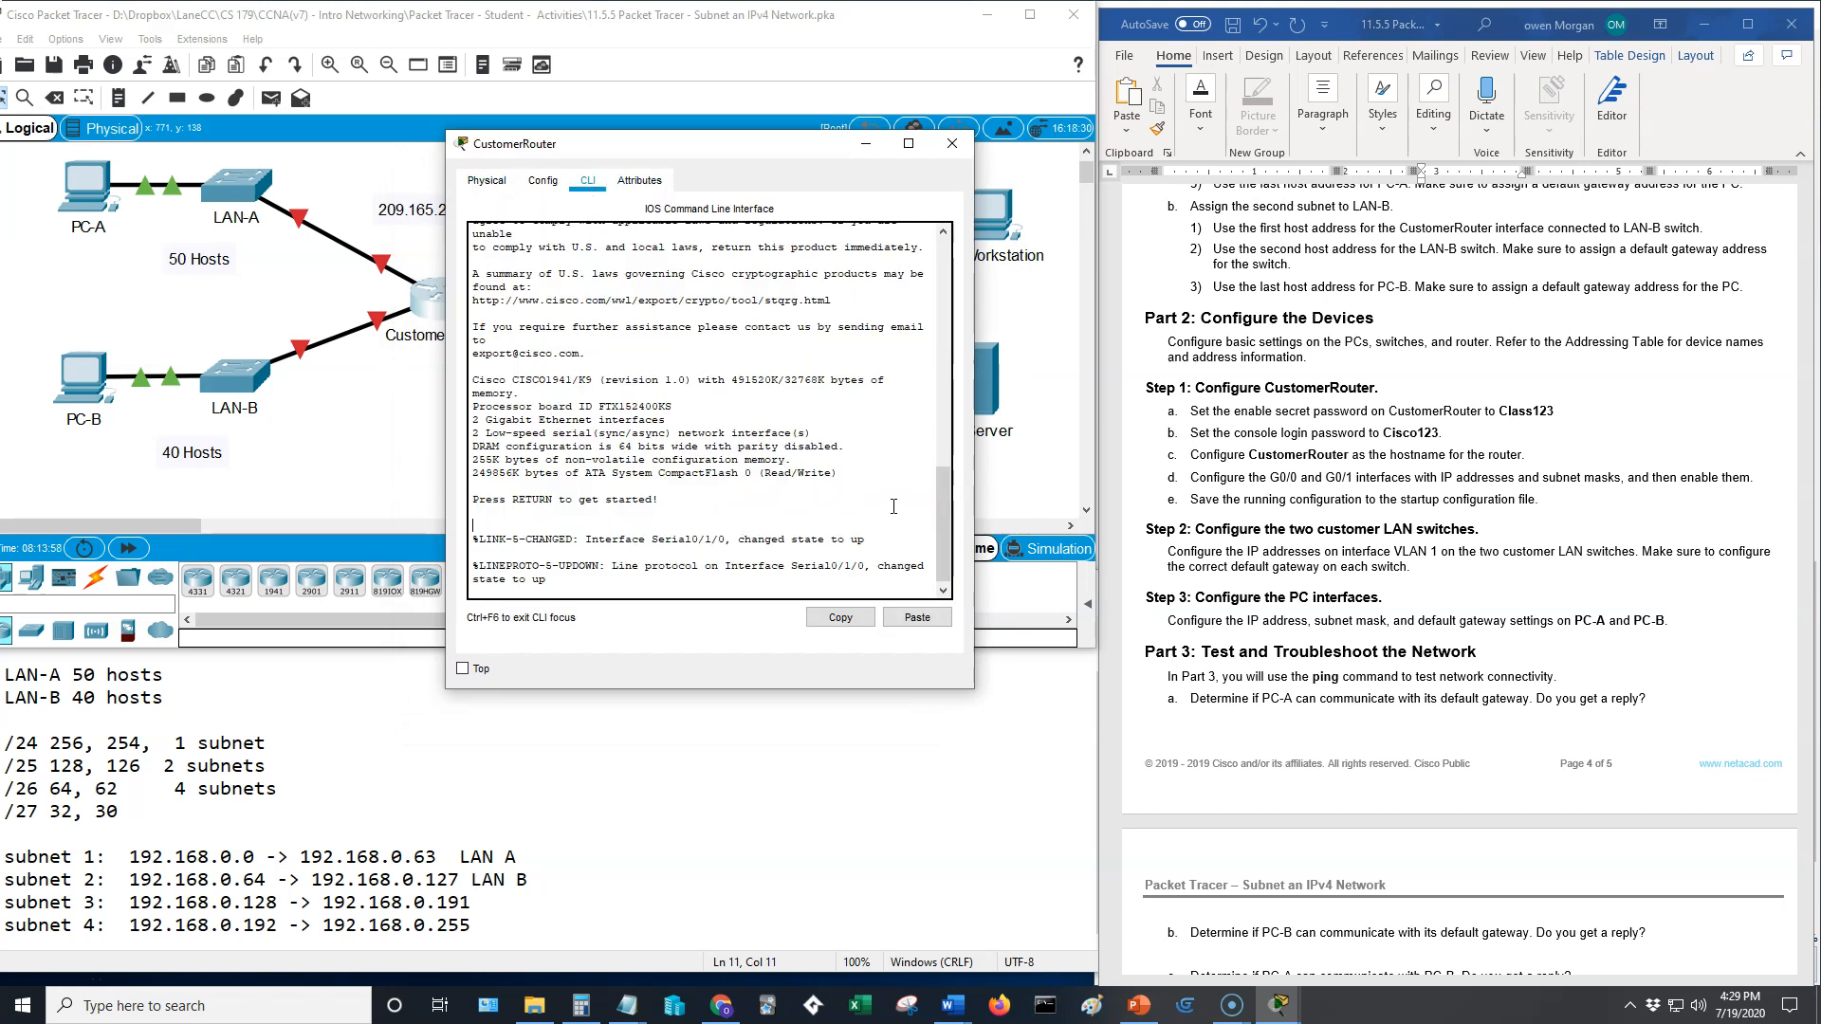
Step: Enter global configuration mode on CustomerRouter with enable and config t, and set the enable secret password
{"action": "key", "text": "Return"}
{"action": "type", "text": "nable"}
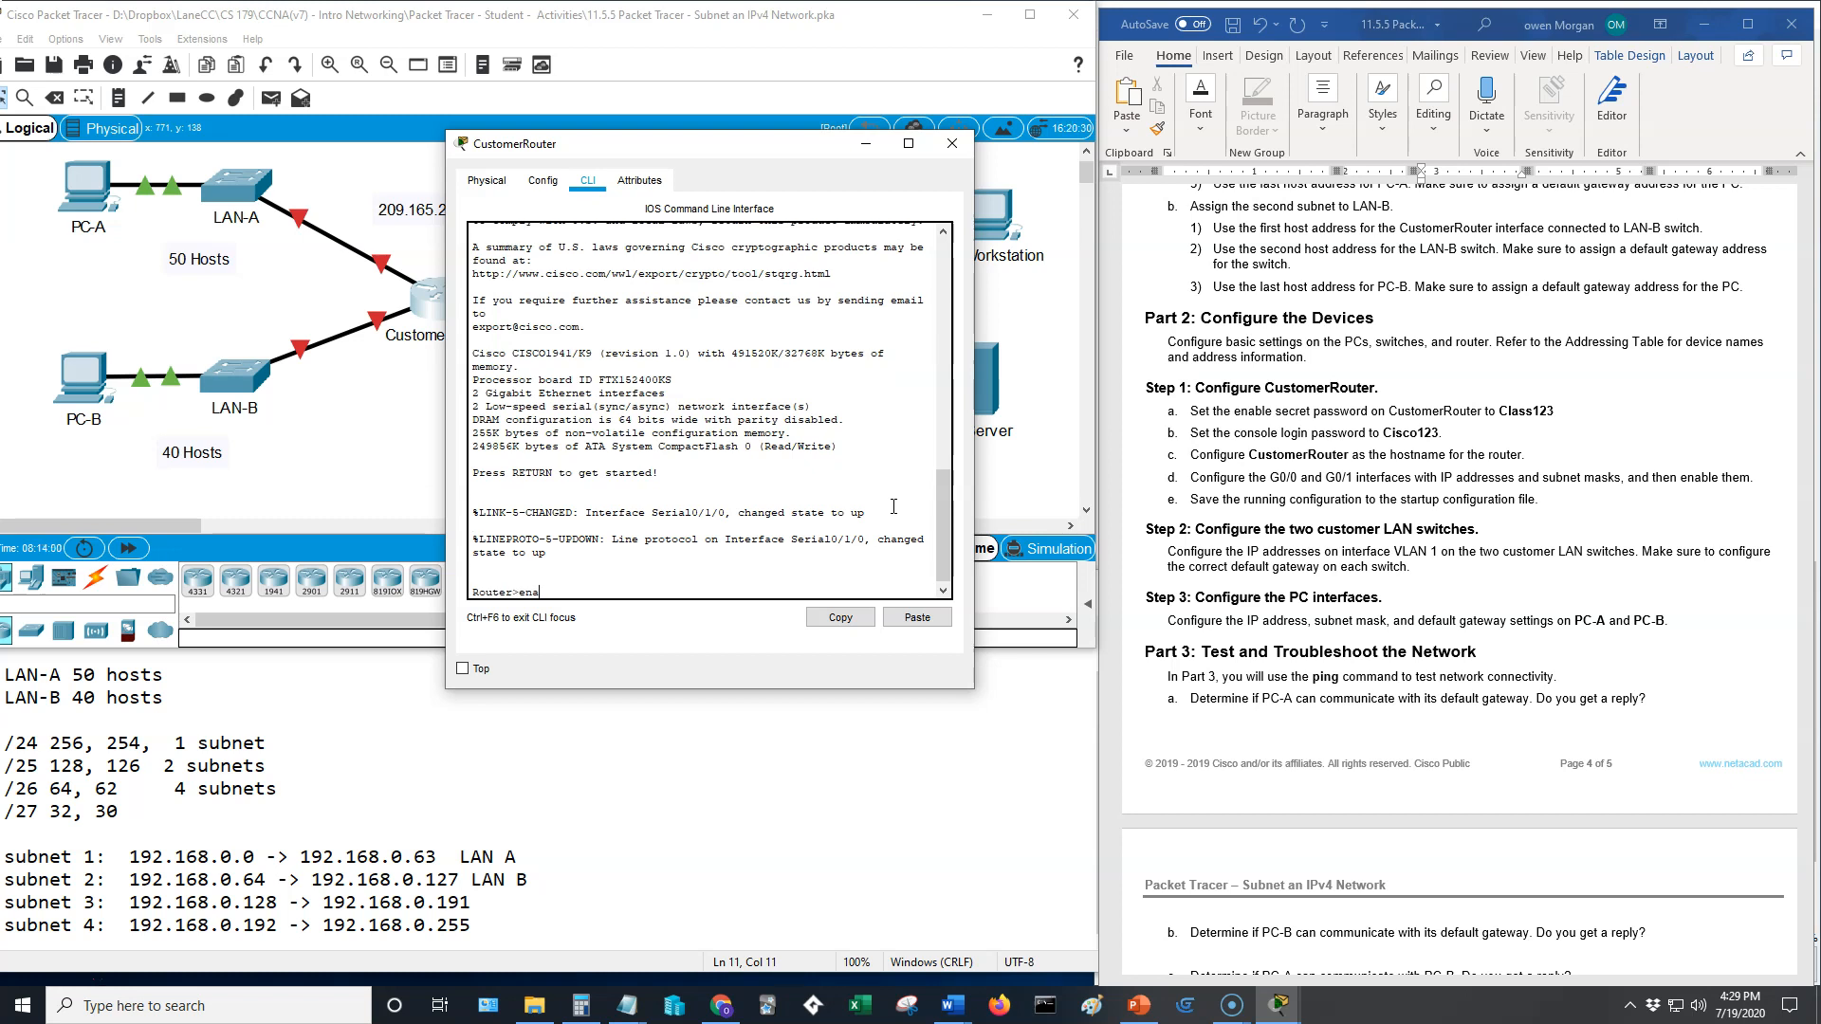
{"action": "key", "text": "Return"}
{"action": "type", "text": "config"}
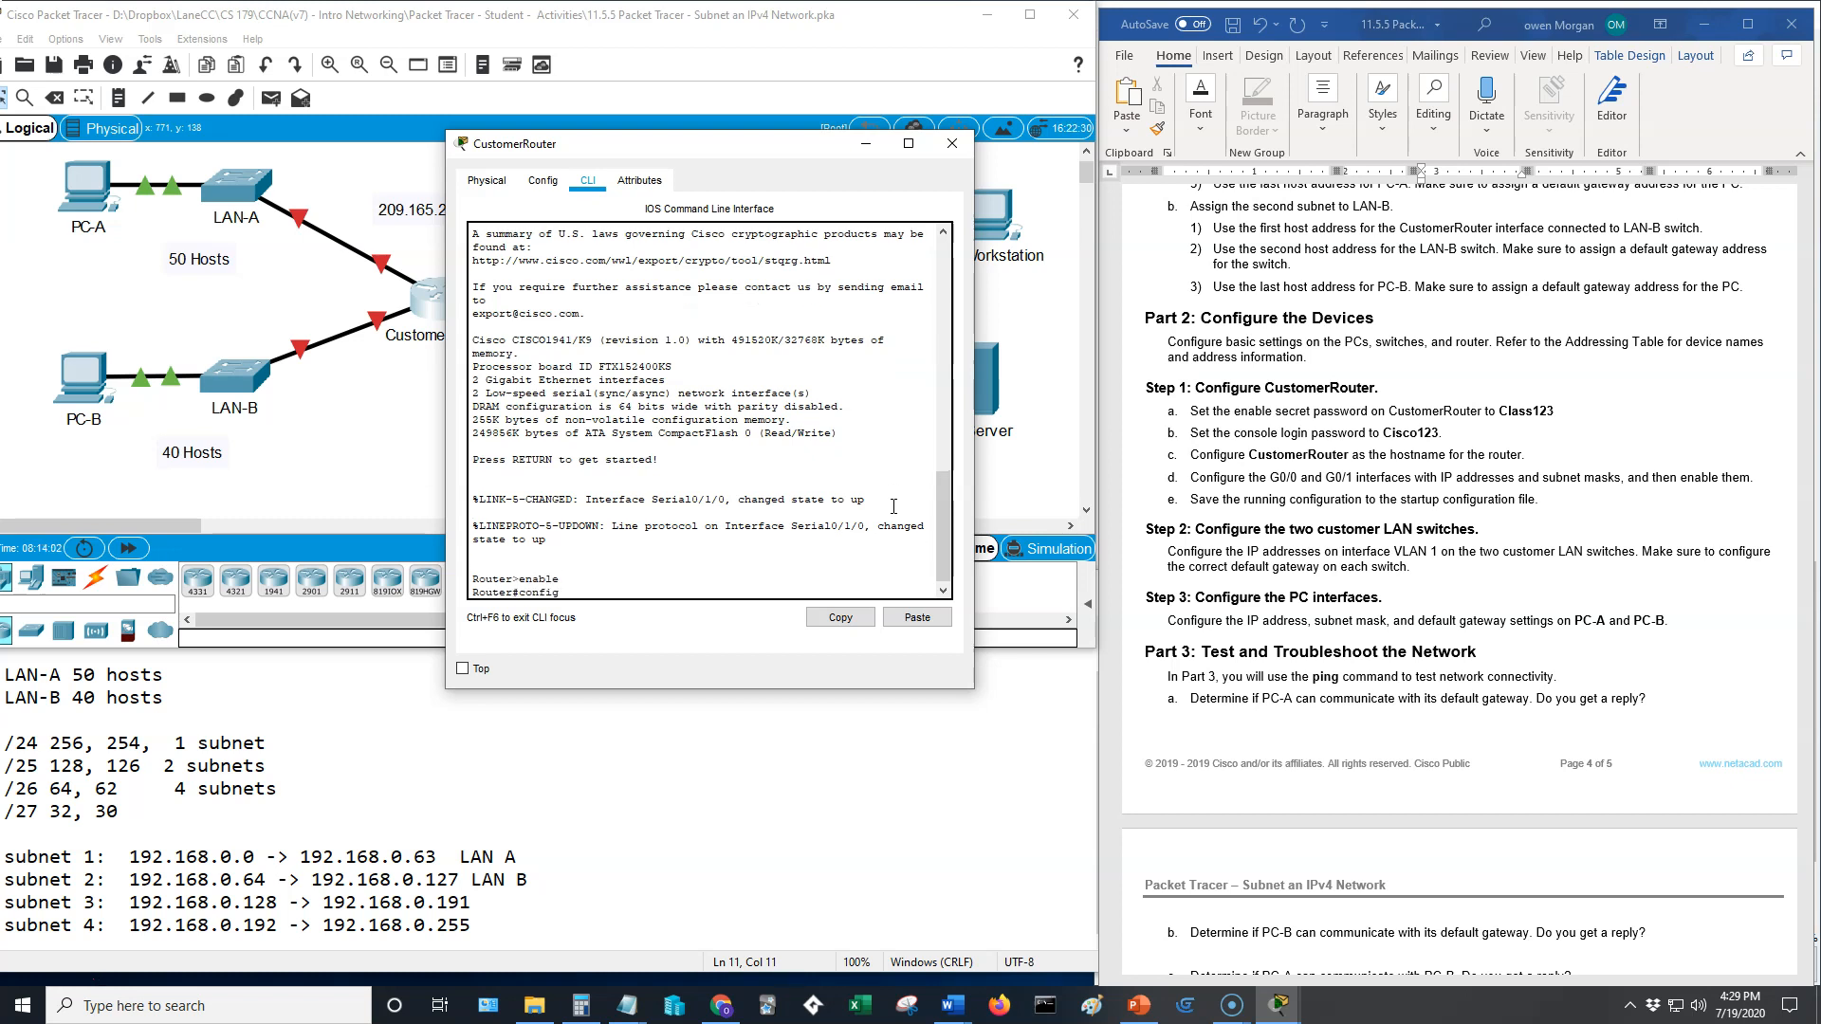
{"action": "type", "text": " t"}
{"action": "key", "text": "Return"}
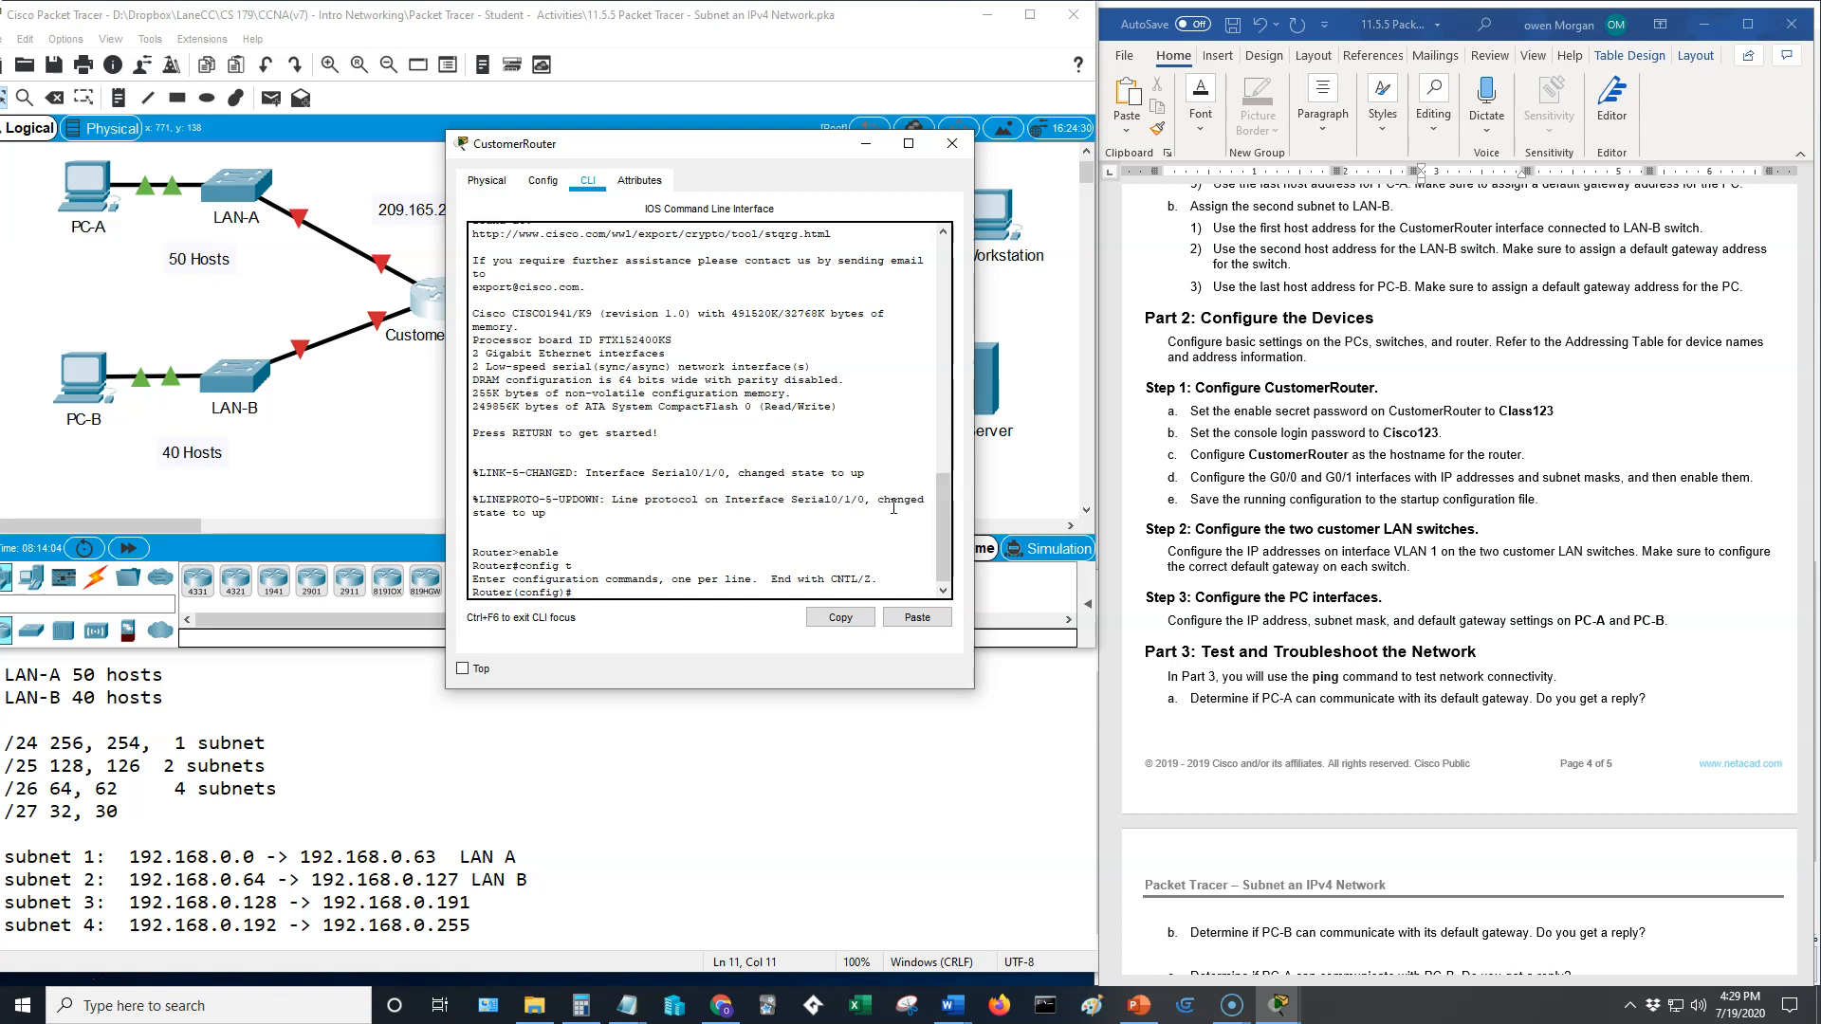
{"action": "type", "text": "enable secret Class123"}
{"action": "key", "text": "Return"}
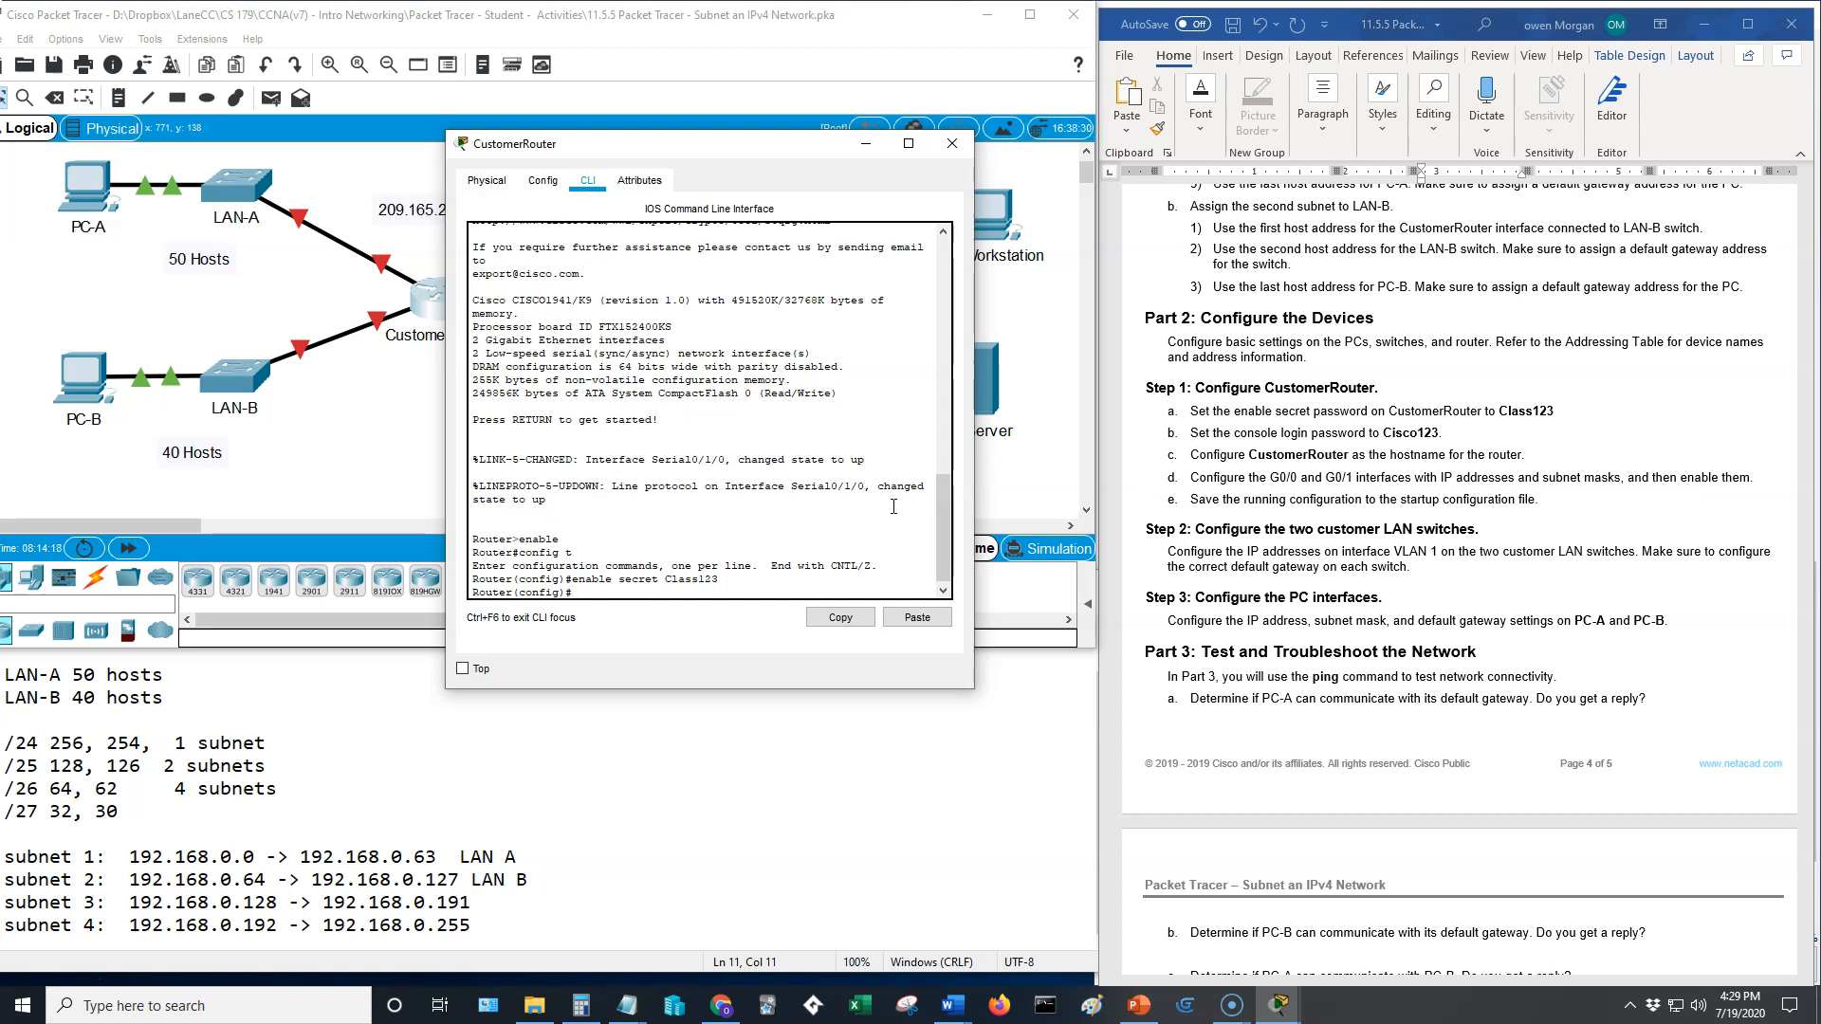
Step: Configure line con 0 with the console password and login, and return to global configuration mode
{"action": "type", "text": "line con 0"}
{"action": "key", "text": "Return"}
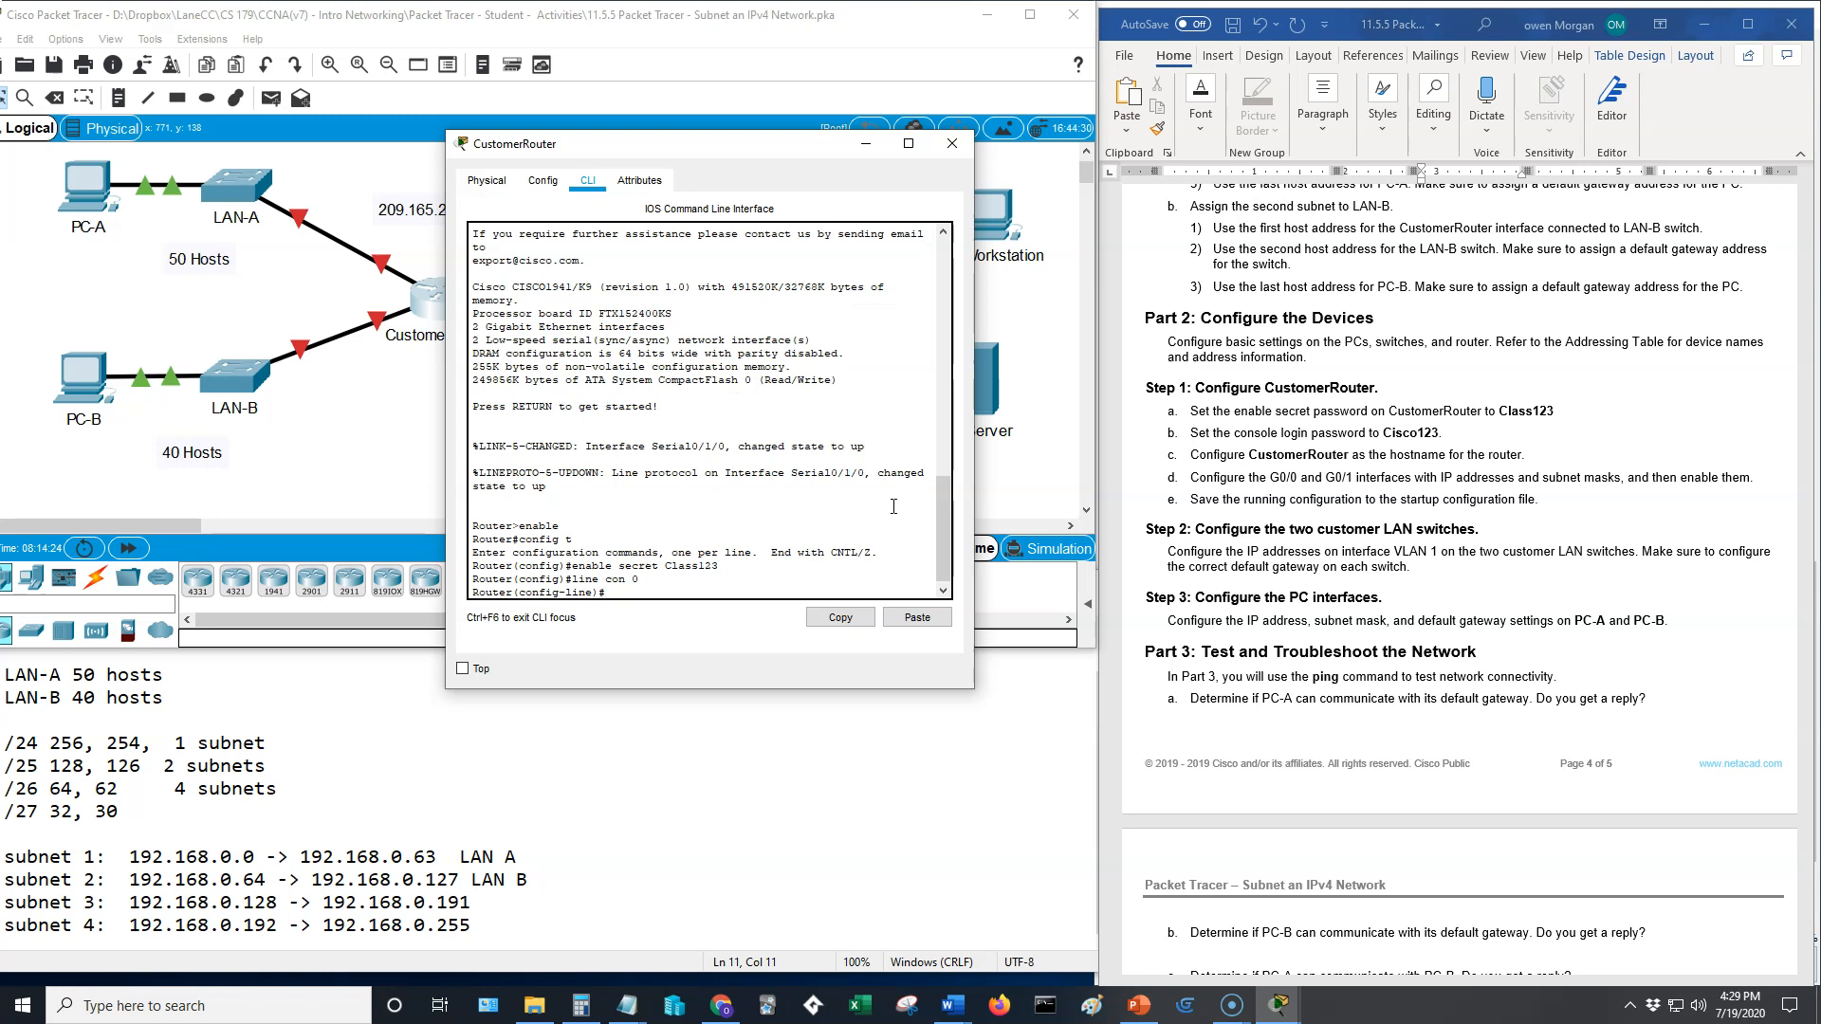
{"action": "type", "text": "password Cisco123"}
{"action": "key", "text": "Return"}
{"action": "type", "text": "login"}
{"action": "key", "text": "Return"}
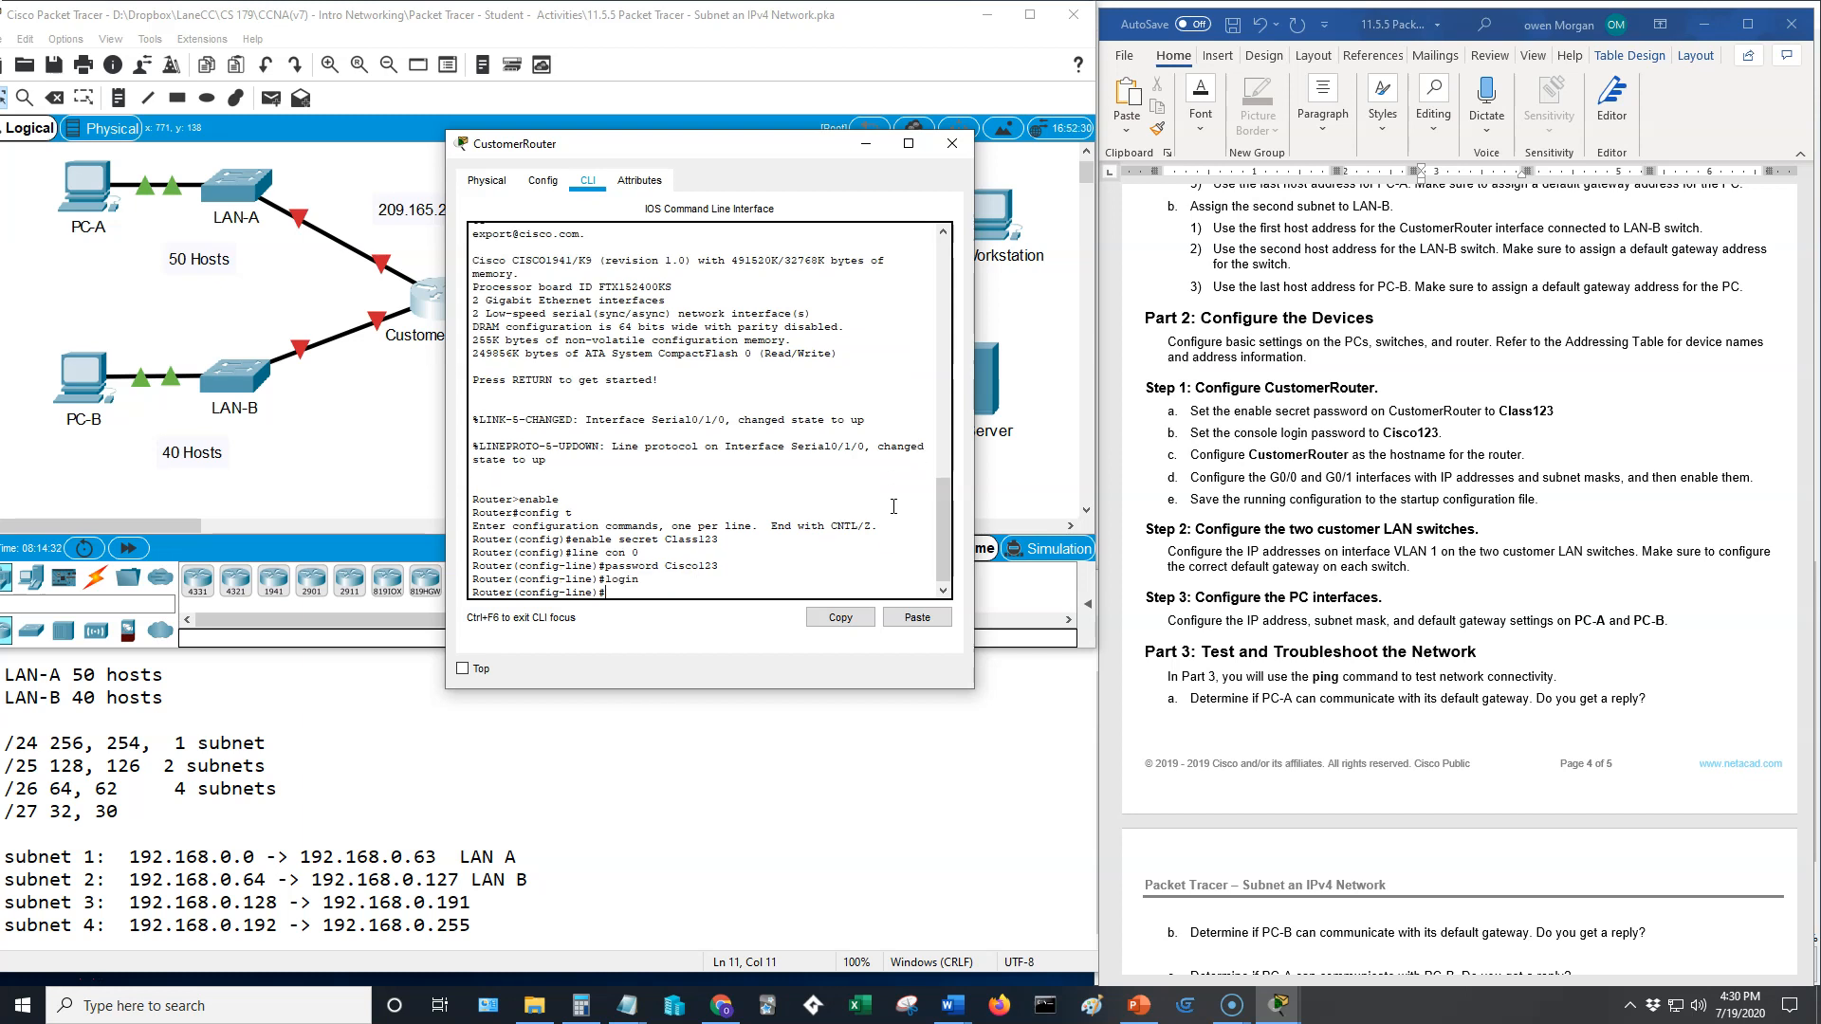
{"action": "type", "text": "exit"}
{"action": "key", "text": "Return"}
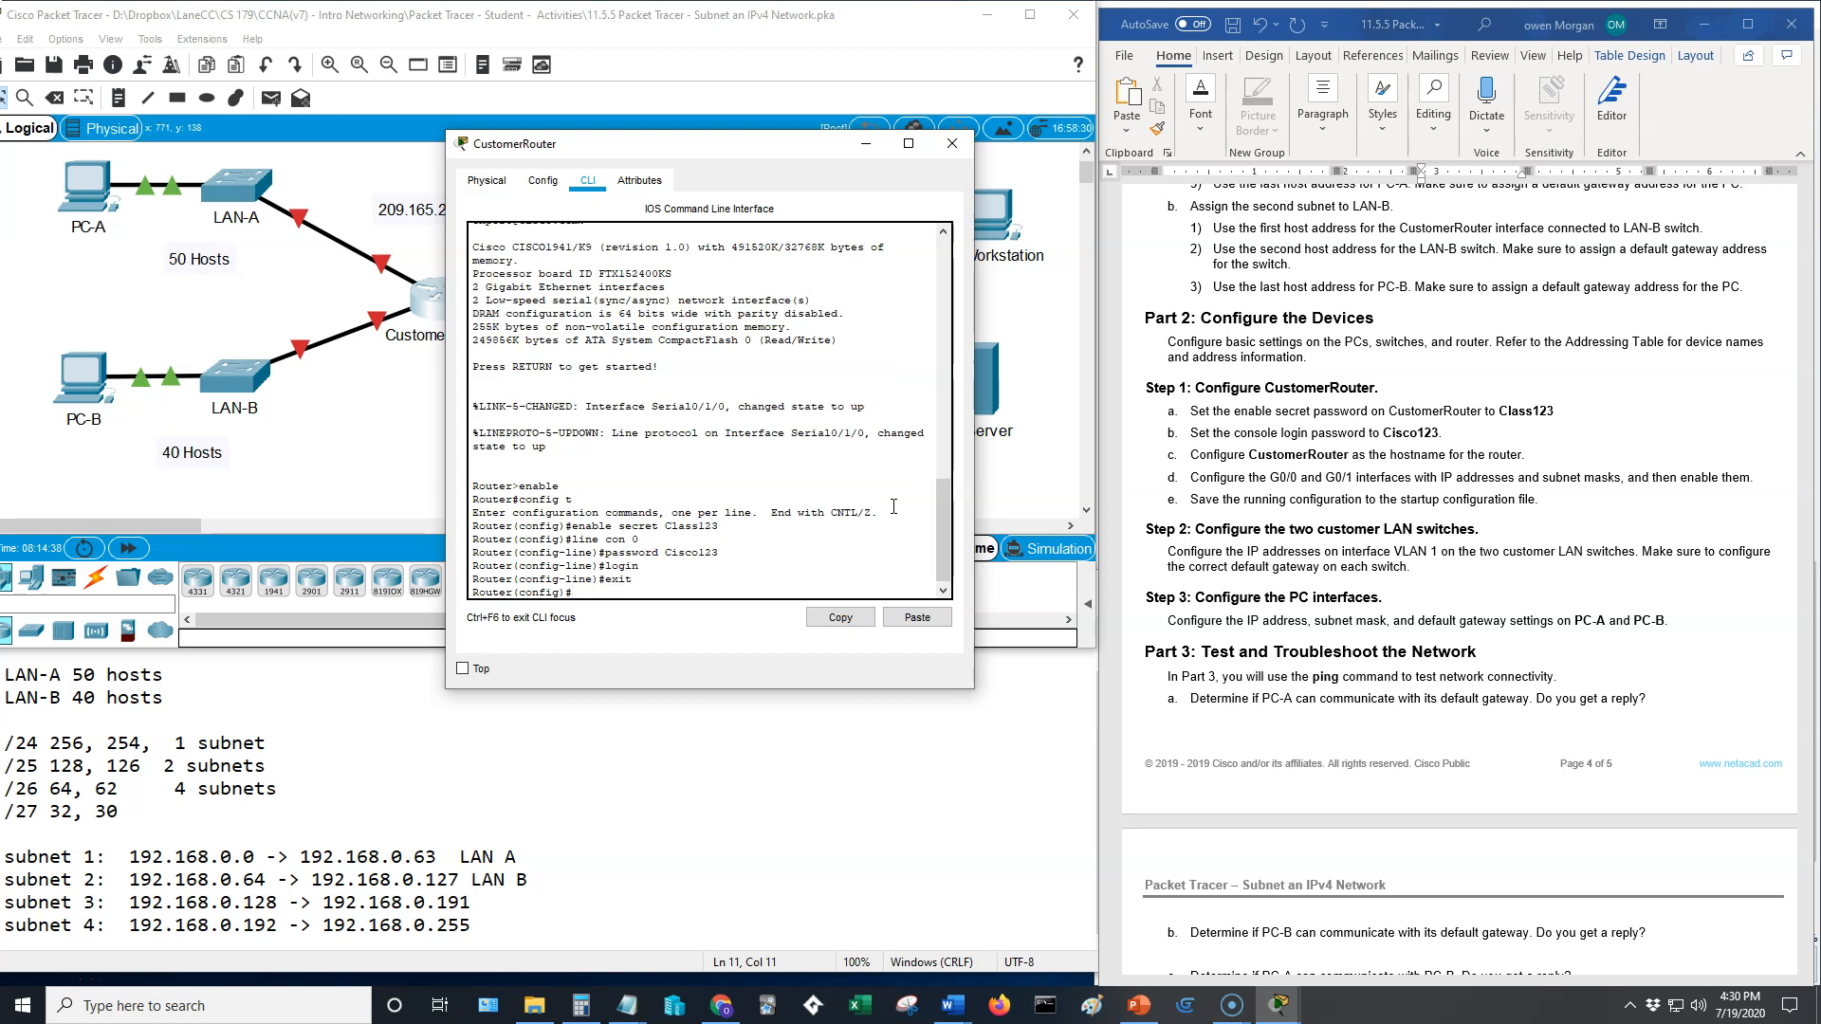
Step: Enter interface configuration for g0/0 on CustomerRouter and begin its ip address command with 192.168.0
{"action": "type", "text": "int g0/0"}
{"action": "key", "text": "Return"}
{"action": "type", "text": "ip address"}
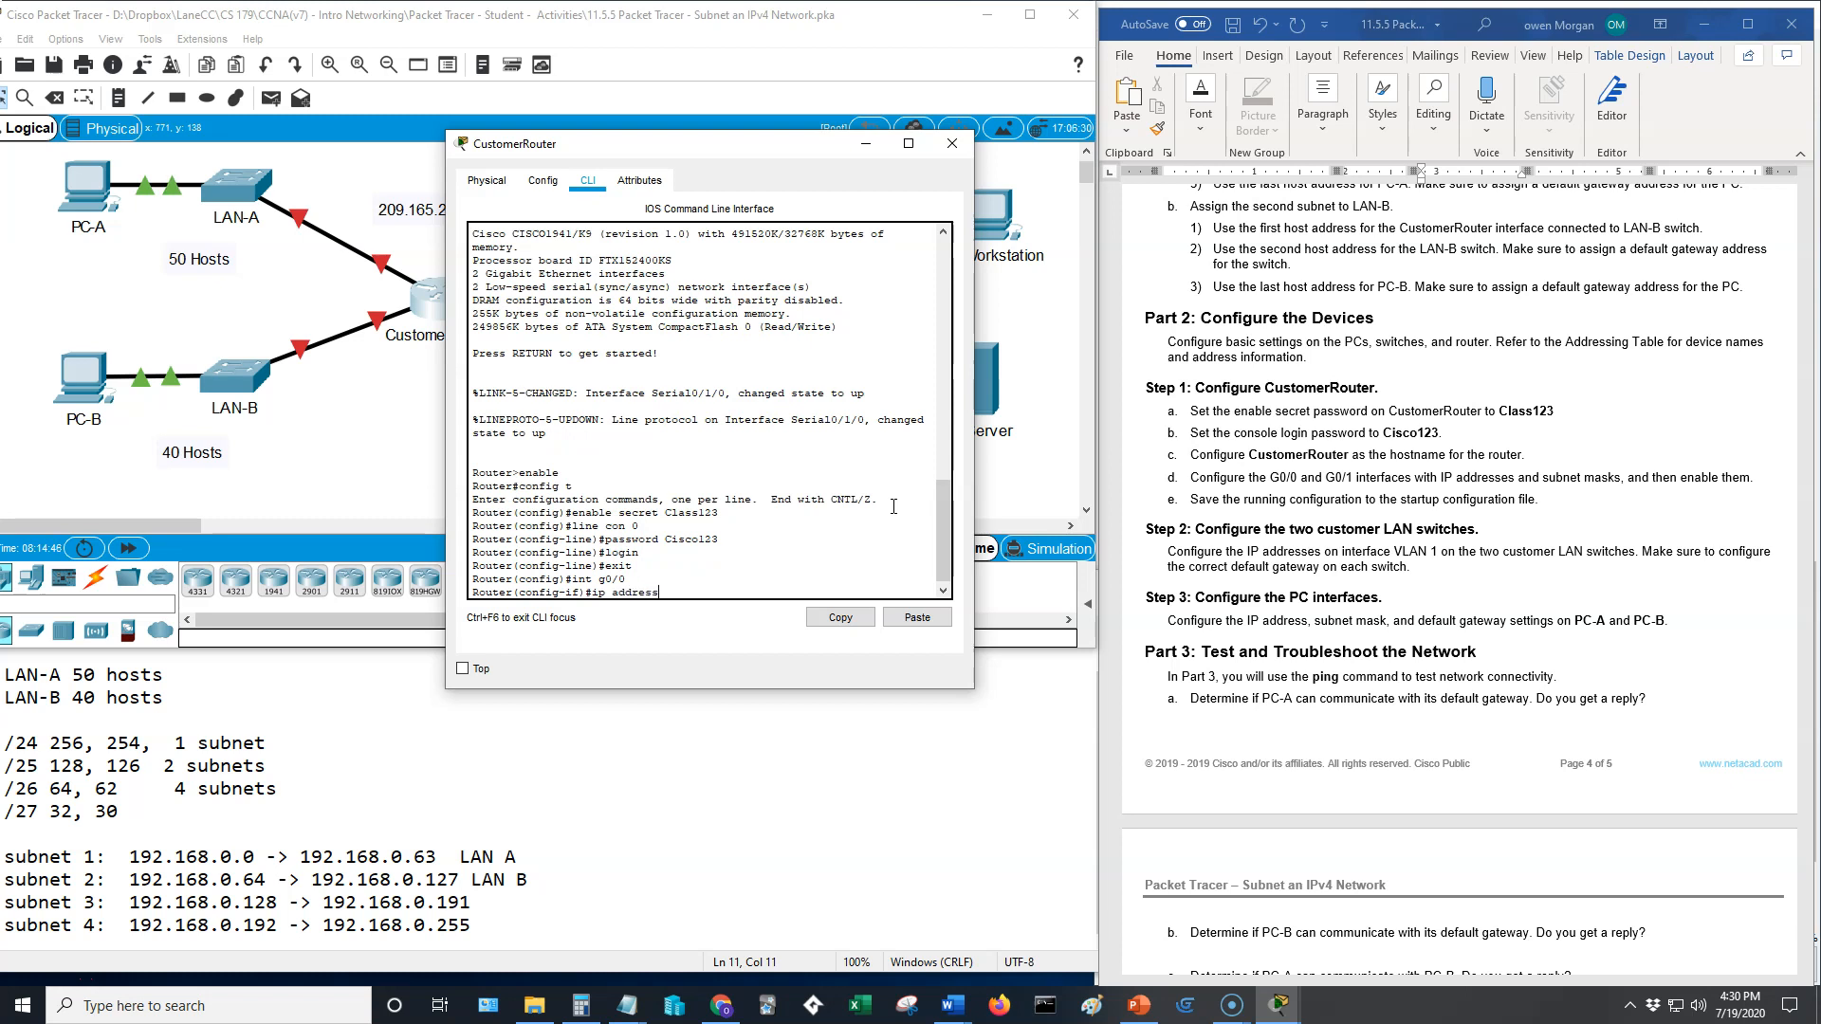
{"action": "type", "text": " 192.168.0."}
{"action": "left_click_drag", "start_coordinate": [687, 158], "coordinate": [780, 398]}
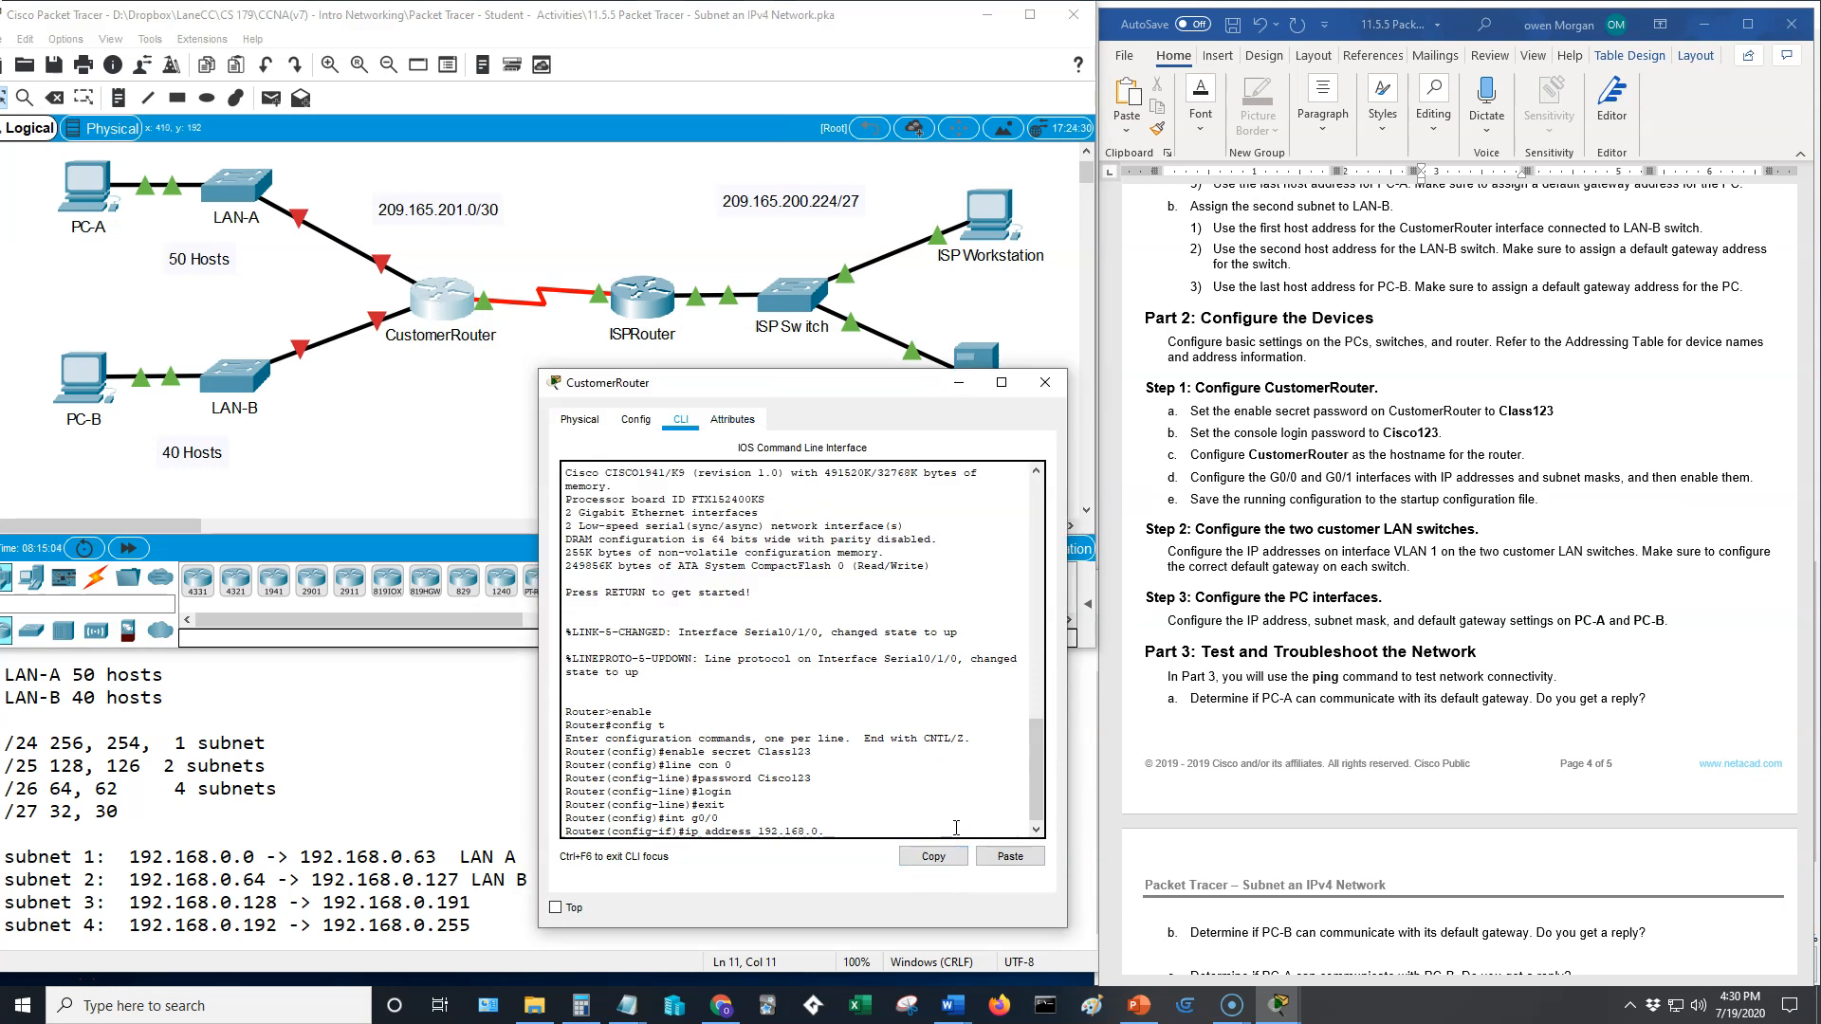
{"action": "left_click", "coordinate": [635, 419]}
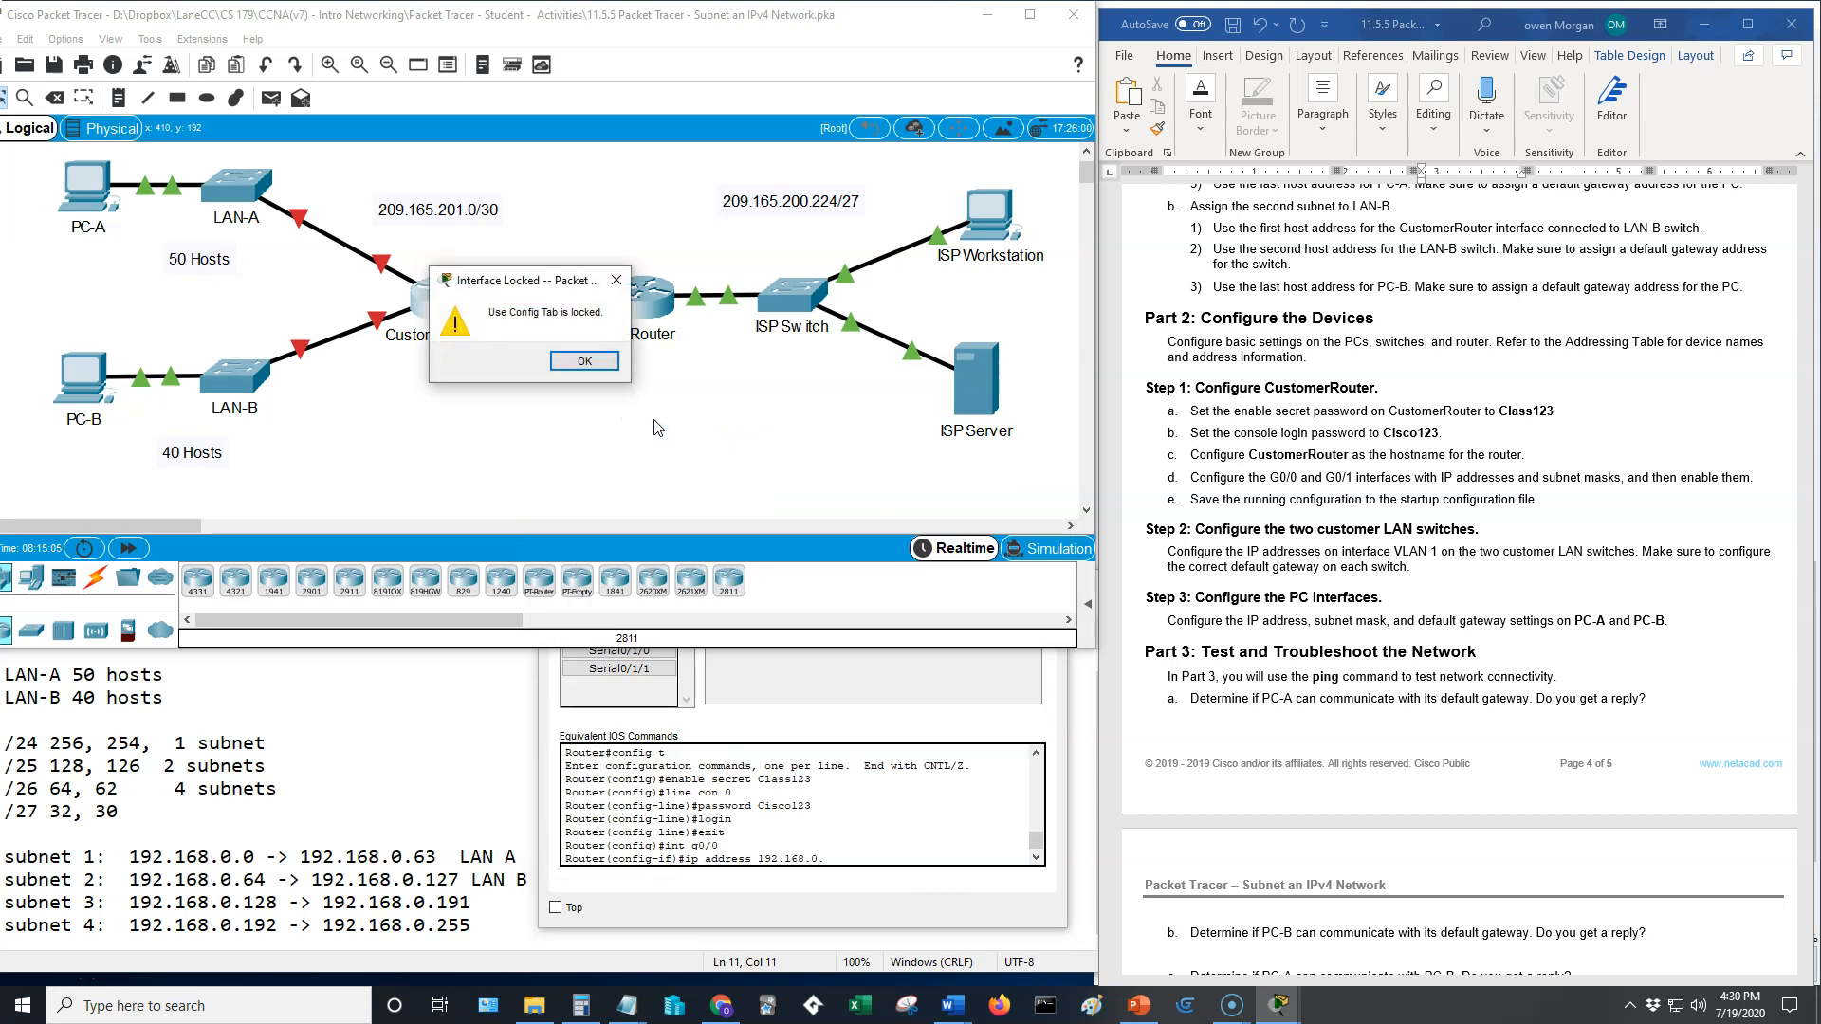
{"action": "left_click", "coordinate": [584, 361]}
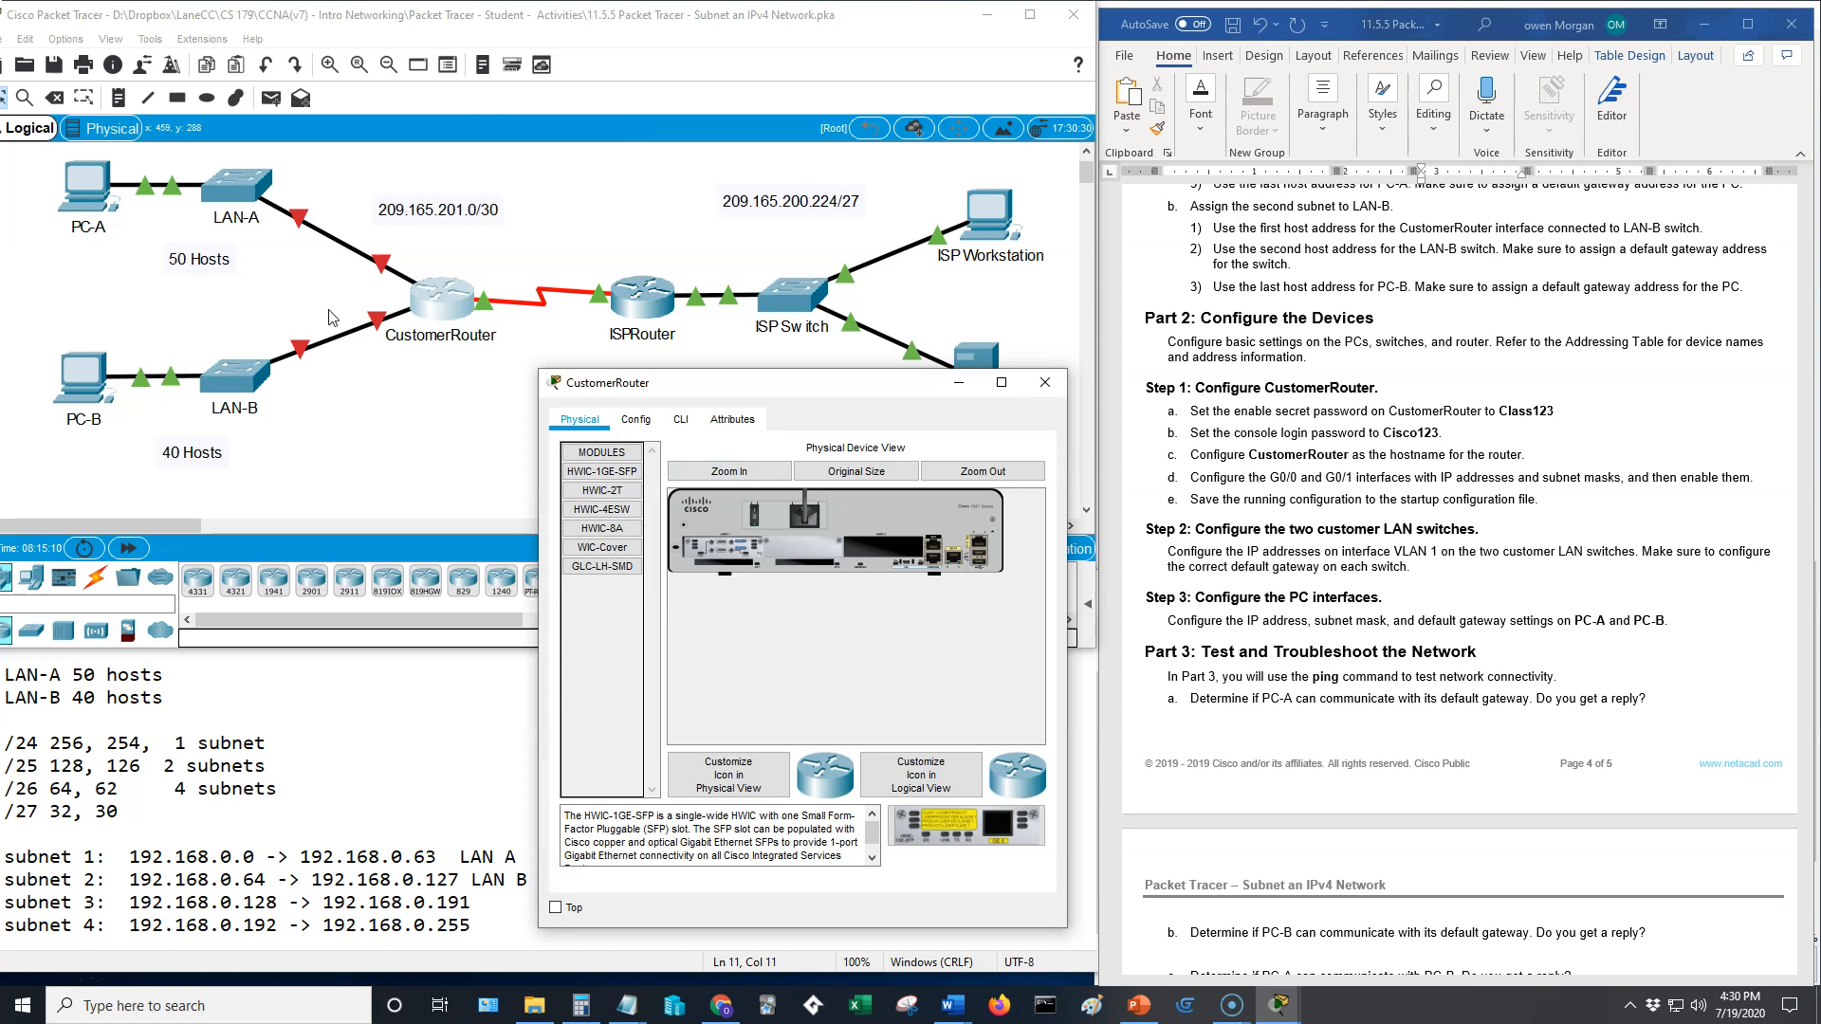
{"action": "left_click", "coordinate": [239, 194]}
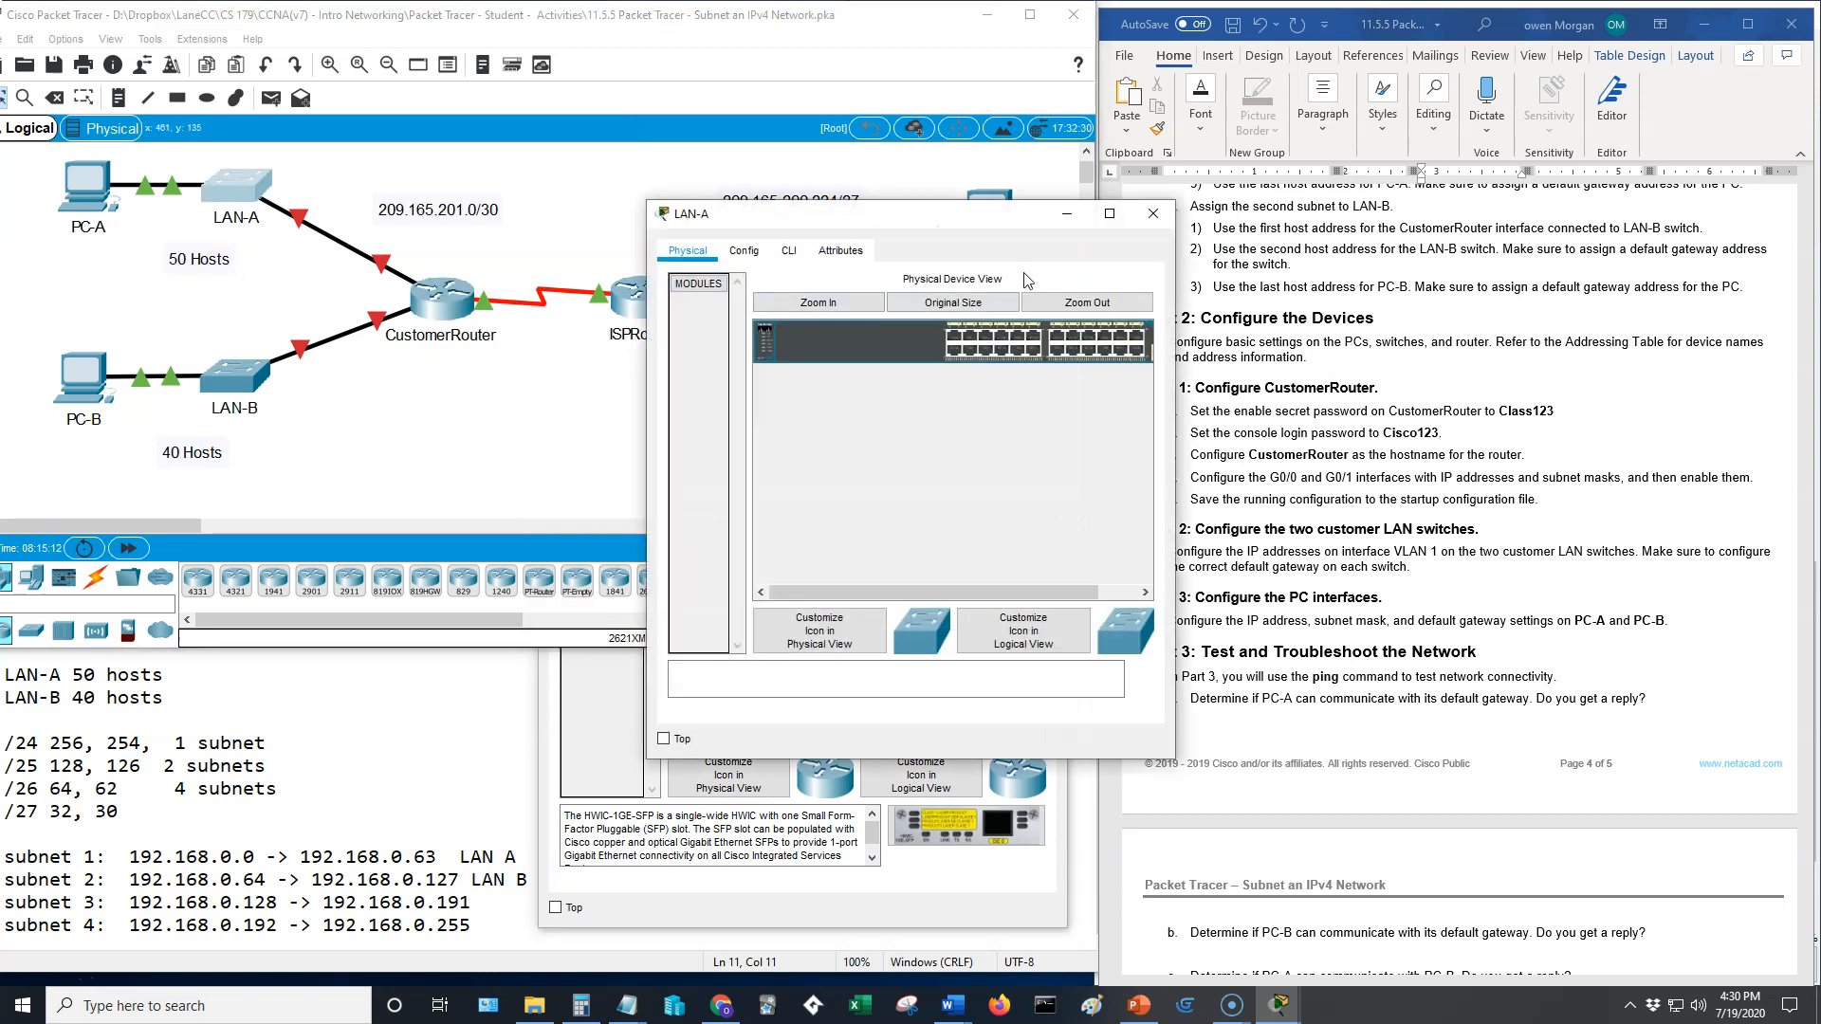
{"action": "left_click", "coordinate": [1152, 214]}
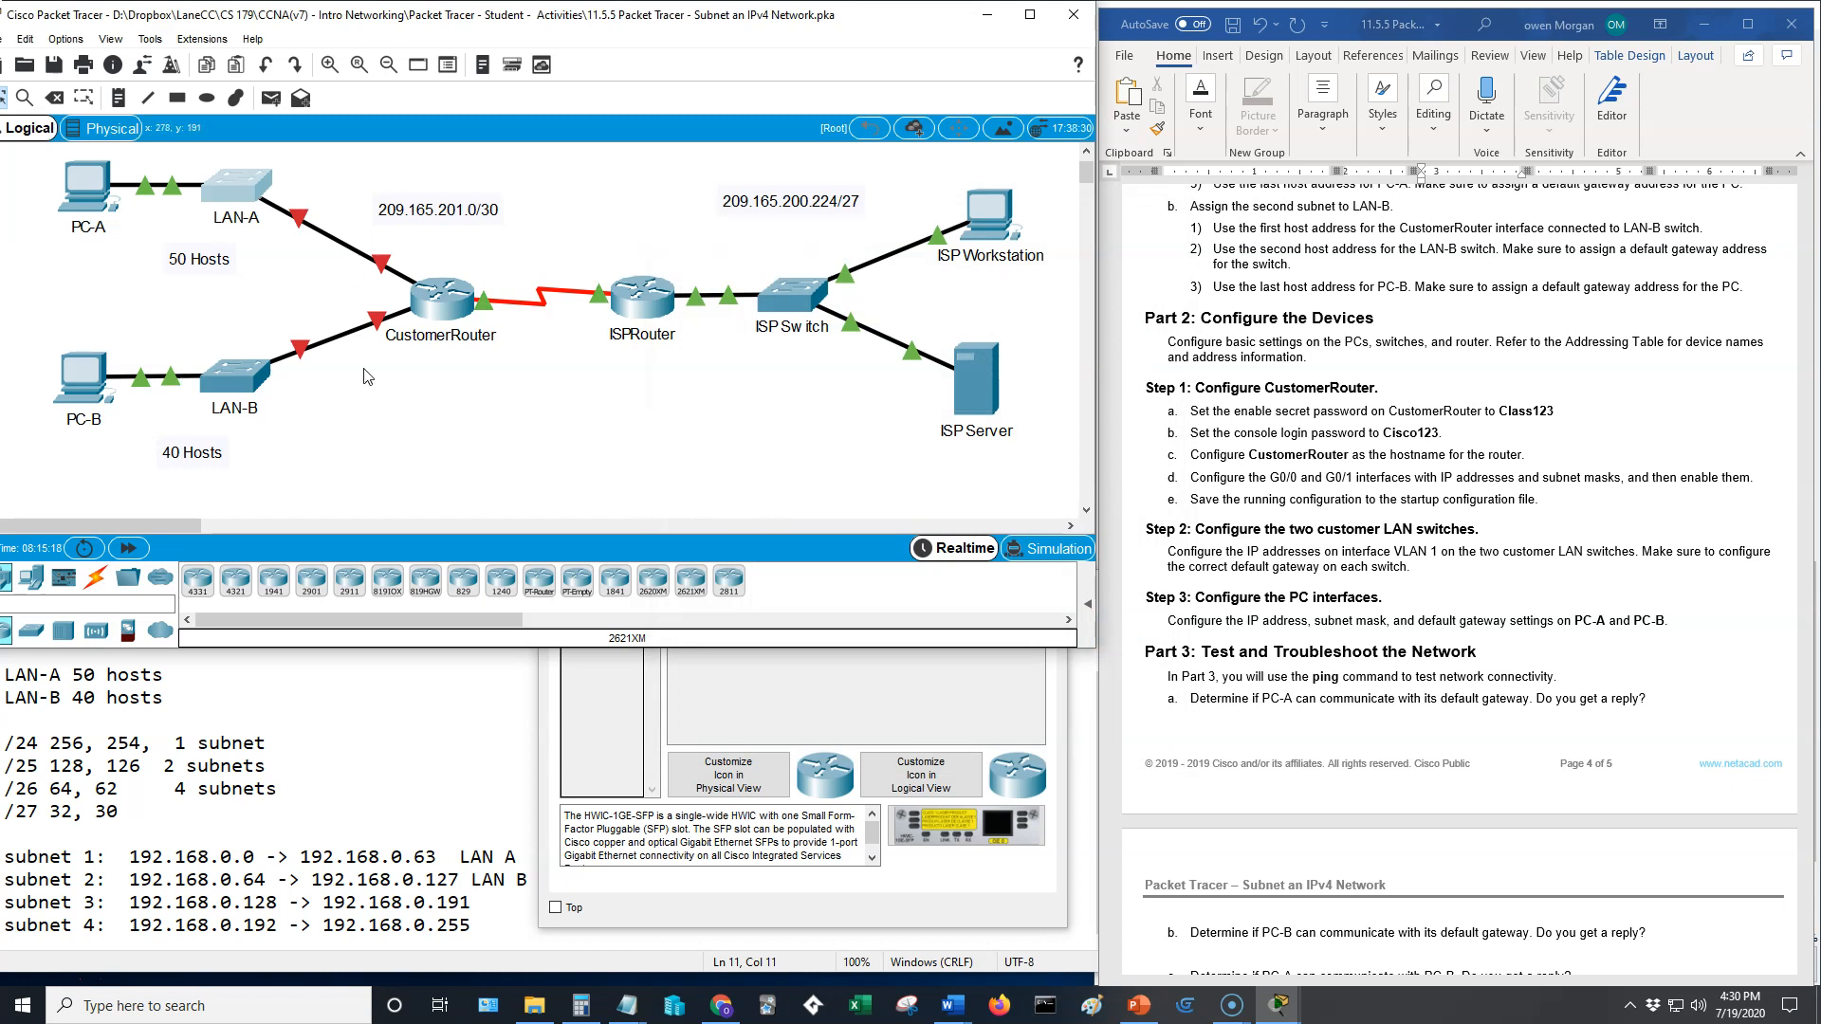
{"action": "left_click", "coordinate": [401, 321]}
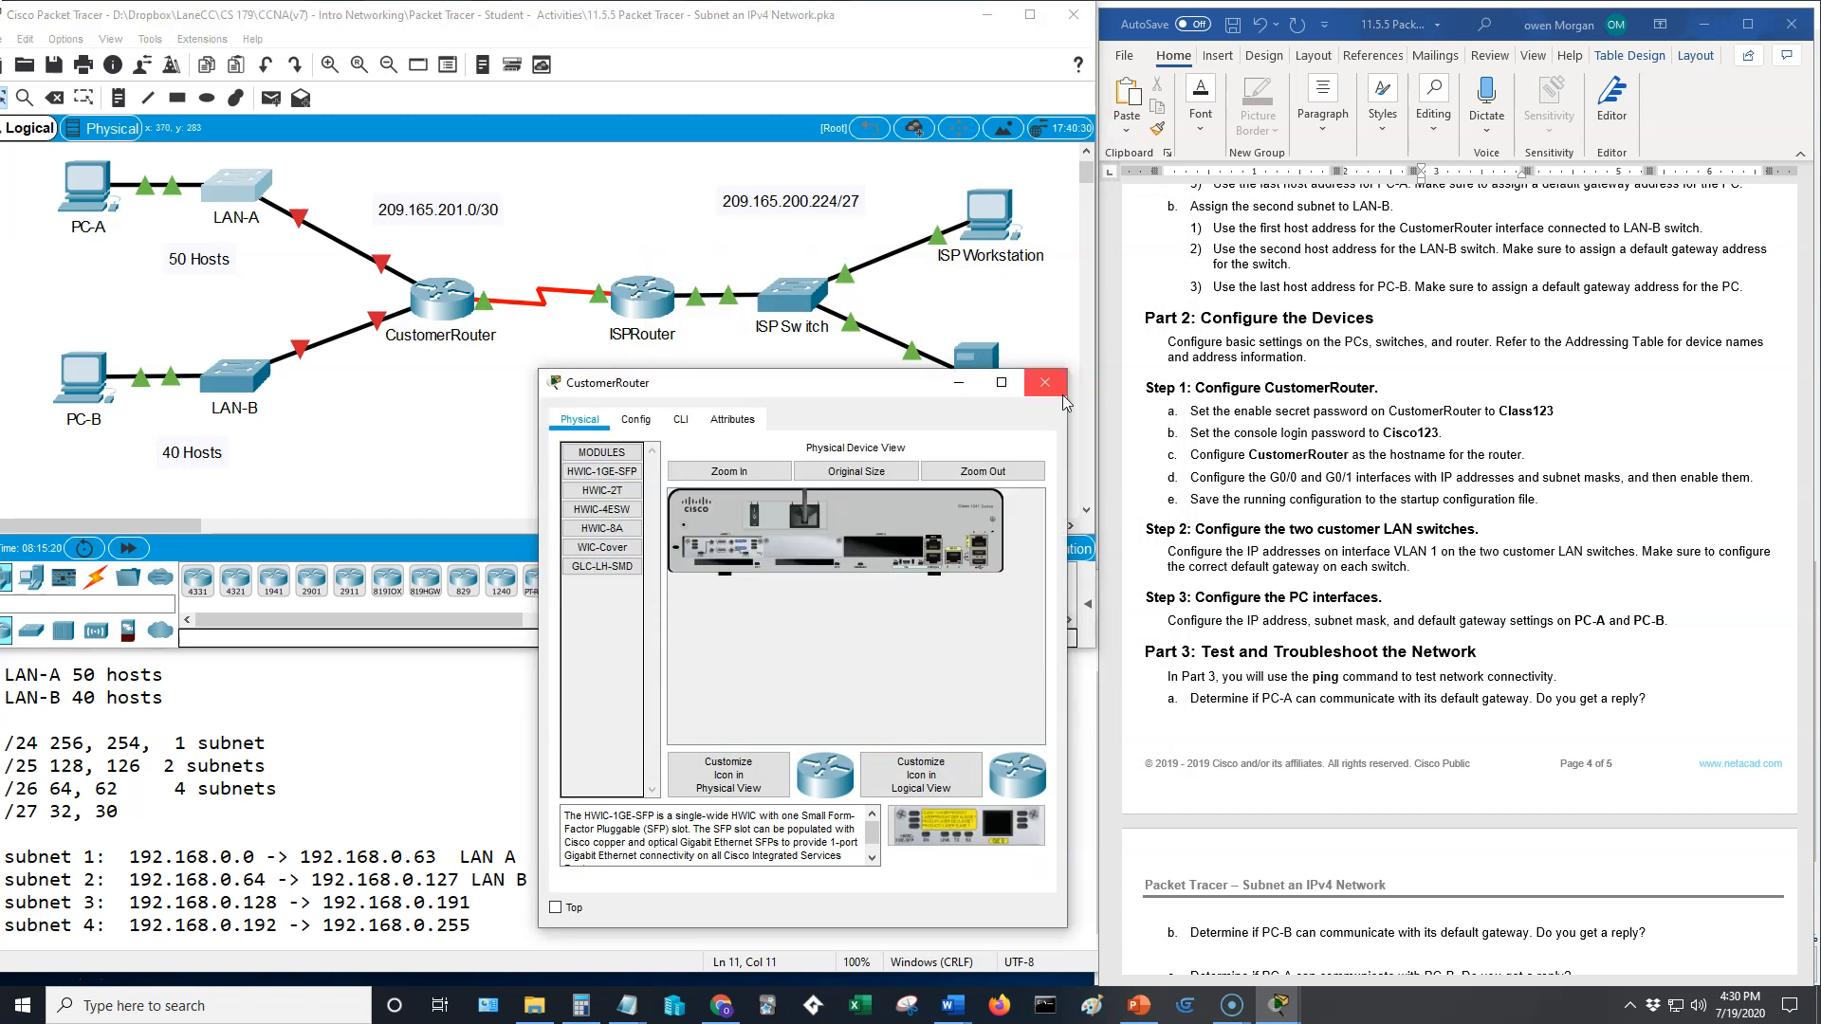
{"action": "left_click", "coordinate": [1060, 390]}
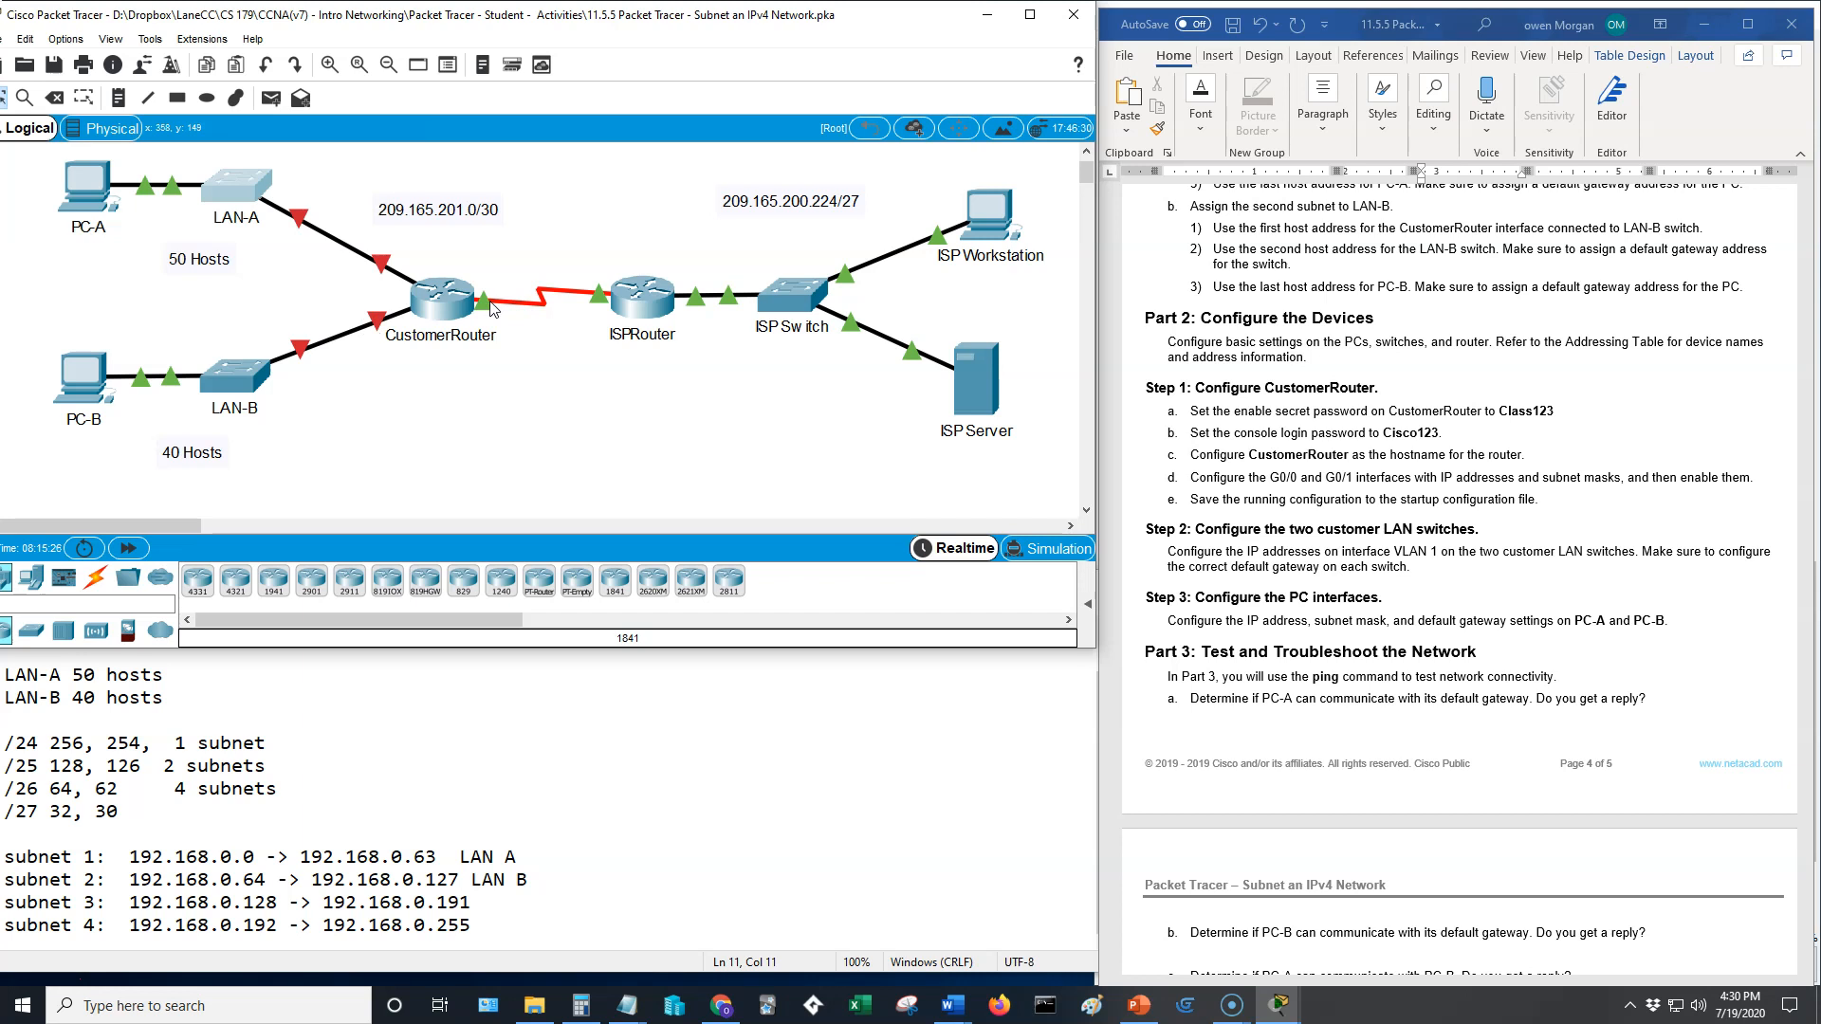
{"action": "left_click", "coordinate": [1341, 566]}
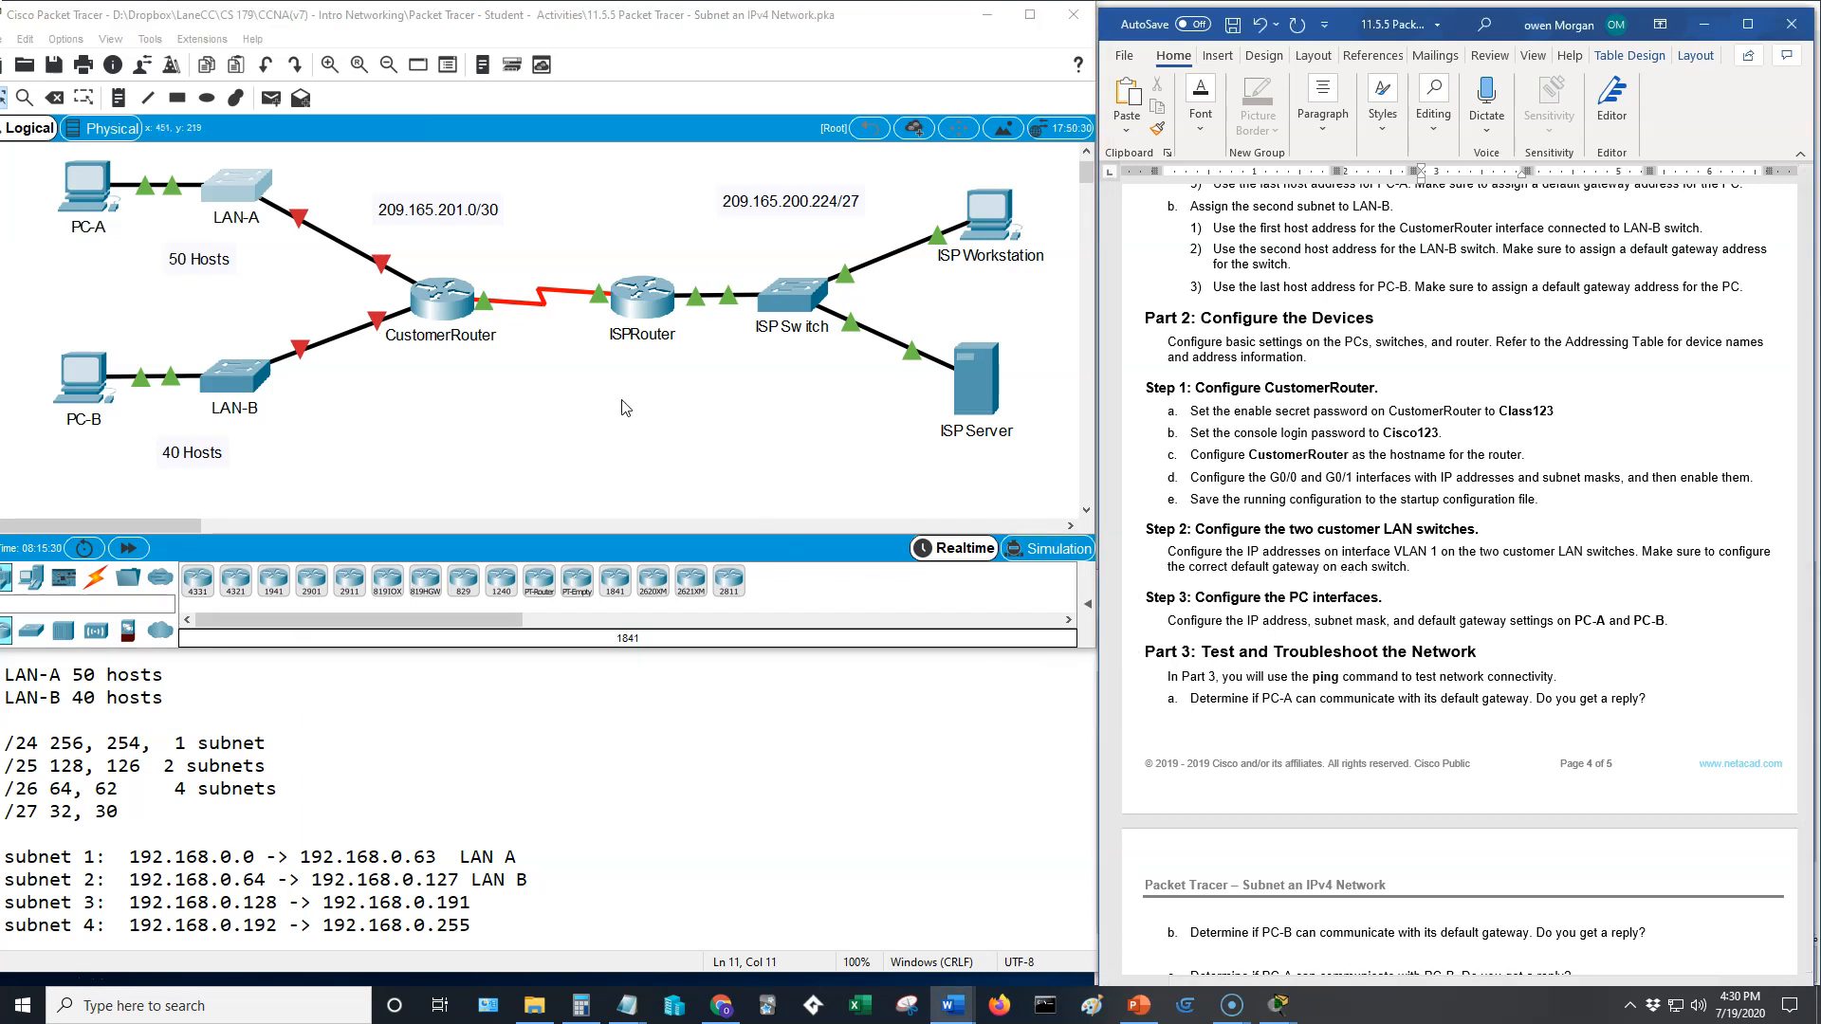
Step: Reopen CustomerRouter's command-line interface and complete the g0/0 address as 192.168.0.1 with mask 255.255.255.192
{"action": "left_click", "coordinate": [462, 305]}
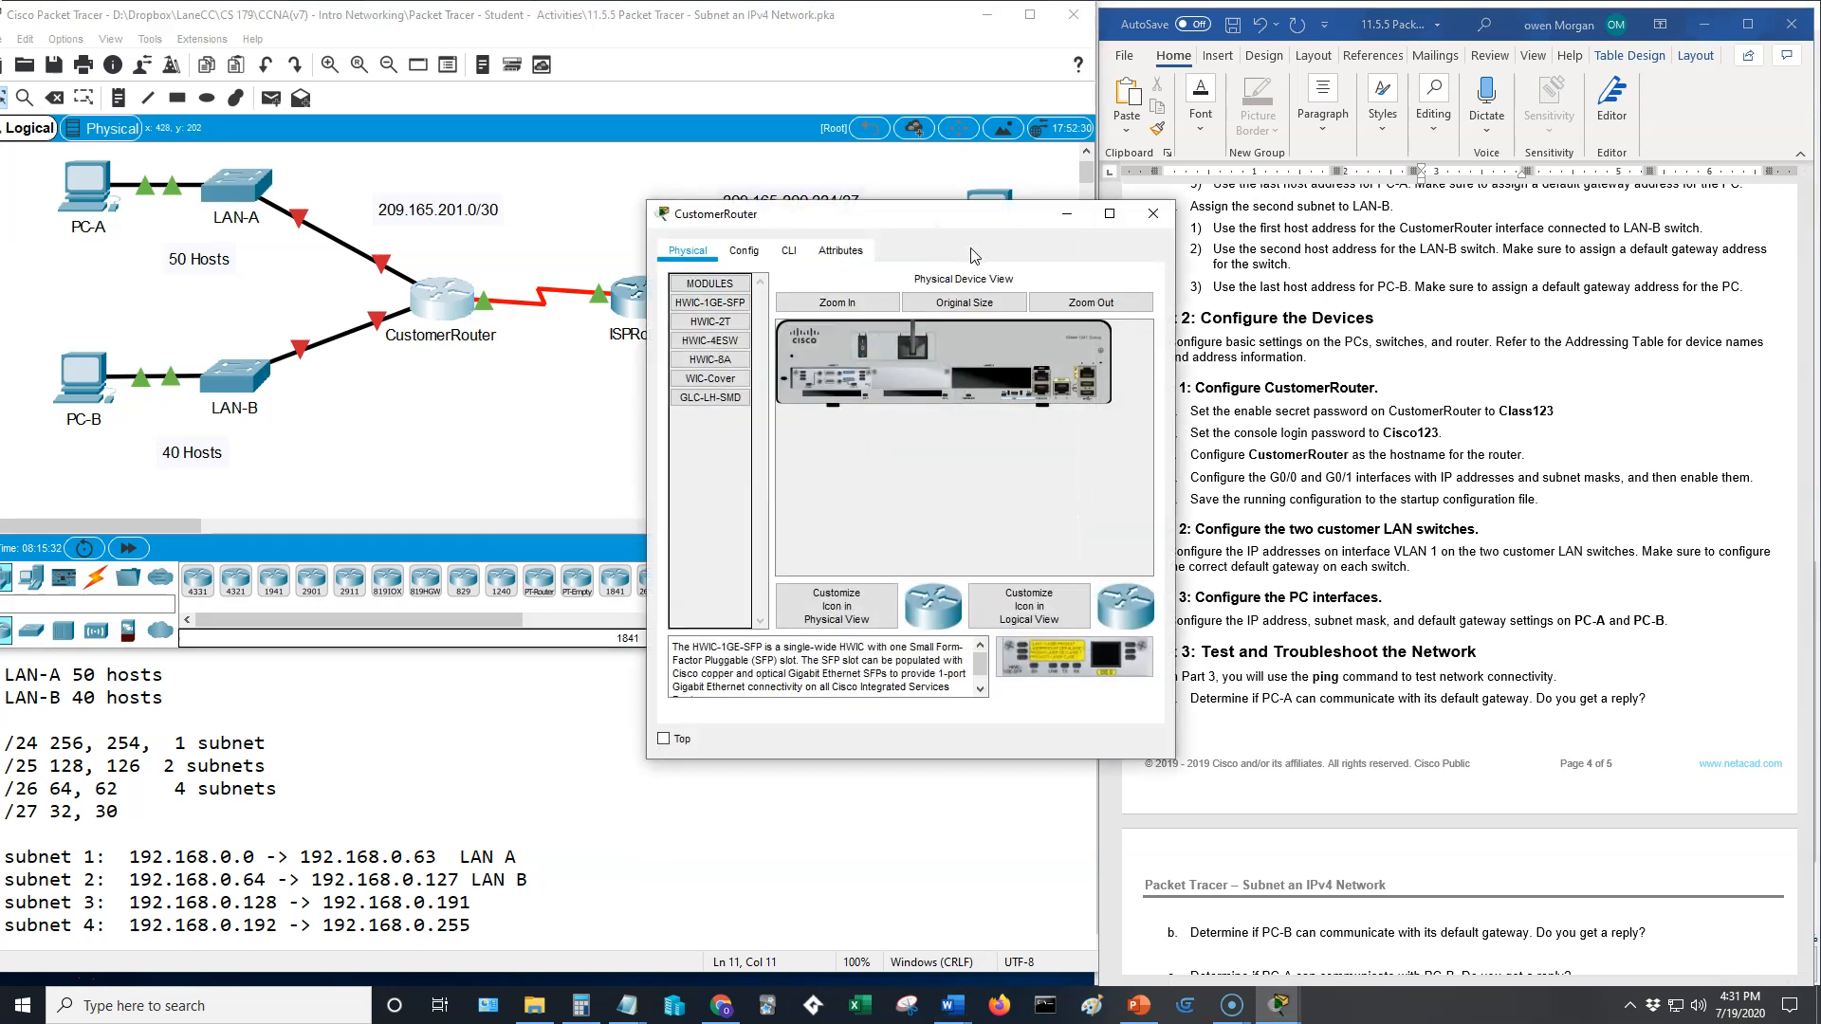
{"action": "left_click", "coordinate": [788, 251]}
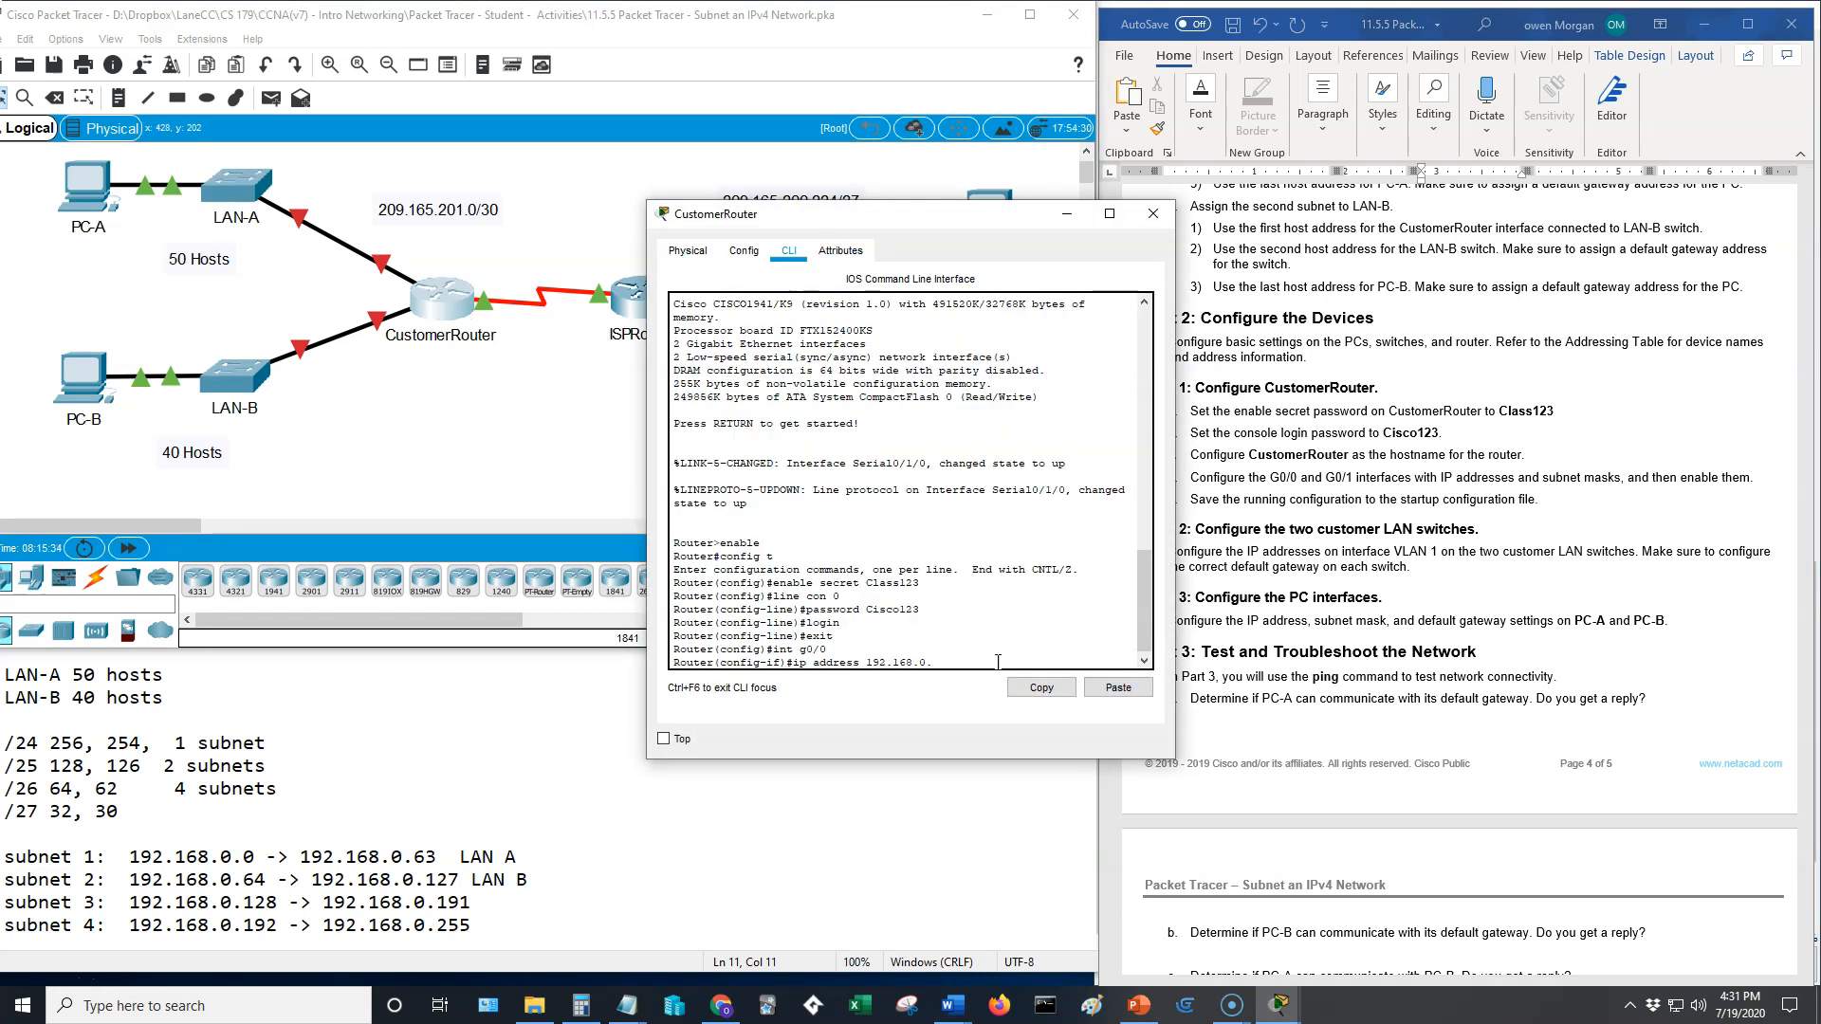
{"action": "type", "text": "1 255.255.255.192"}
{"action": "key", "text": "Return"}
Step: Enter interface configuration for g0/1 and recall the previous ip address command with its last octet removed
{"action": "type", "text": "int"}
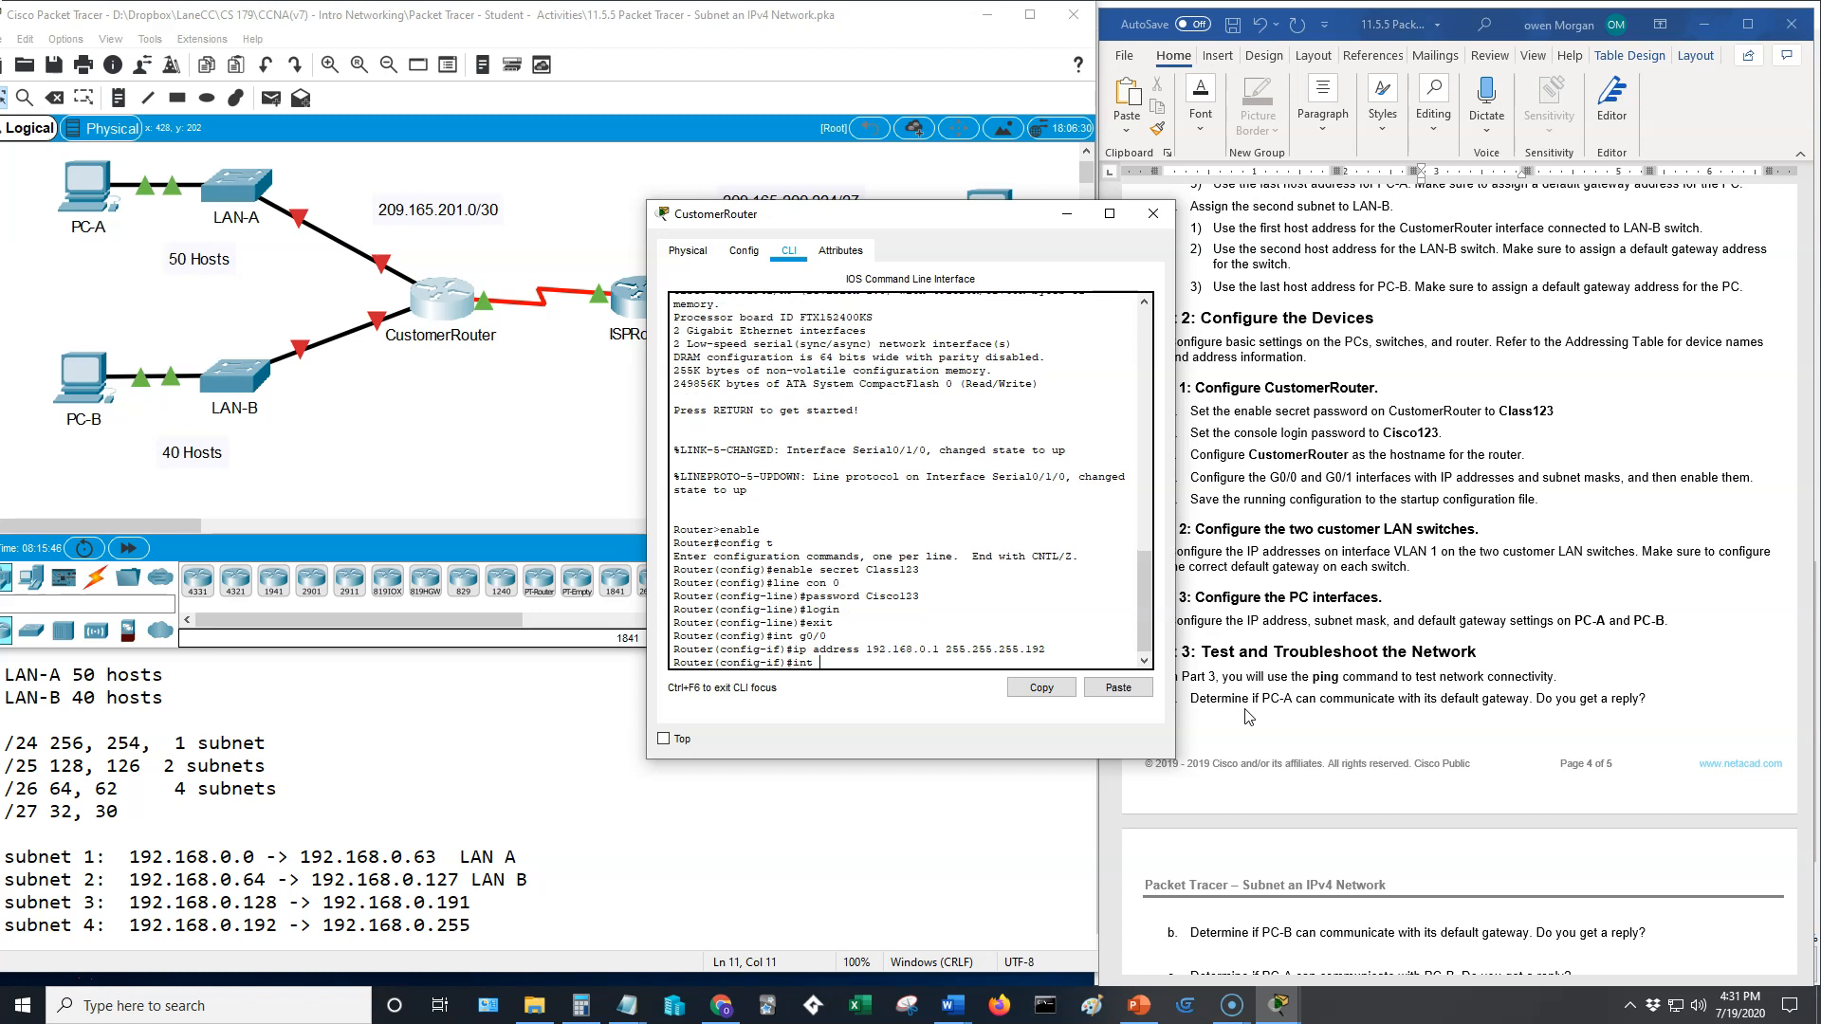
{"action": "type", "text": " g0/1"}
{"action": "key", "text": "Return"}
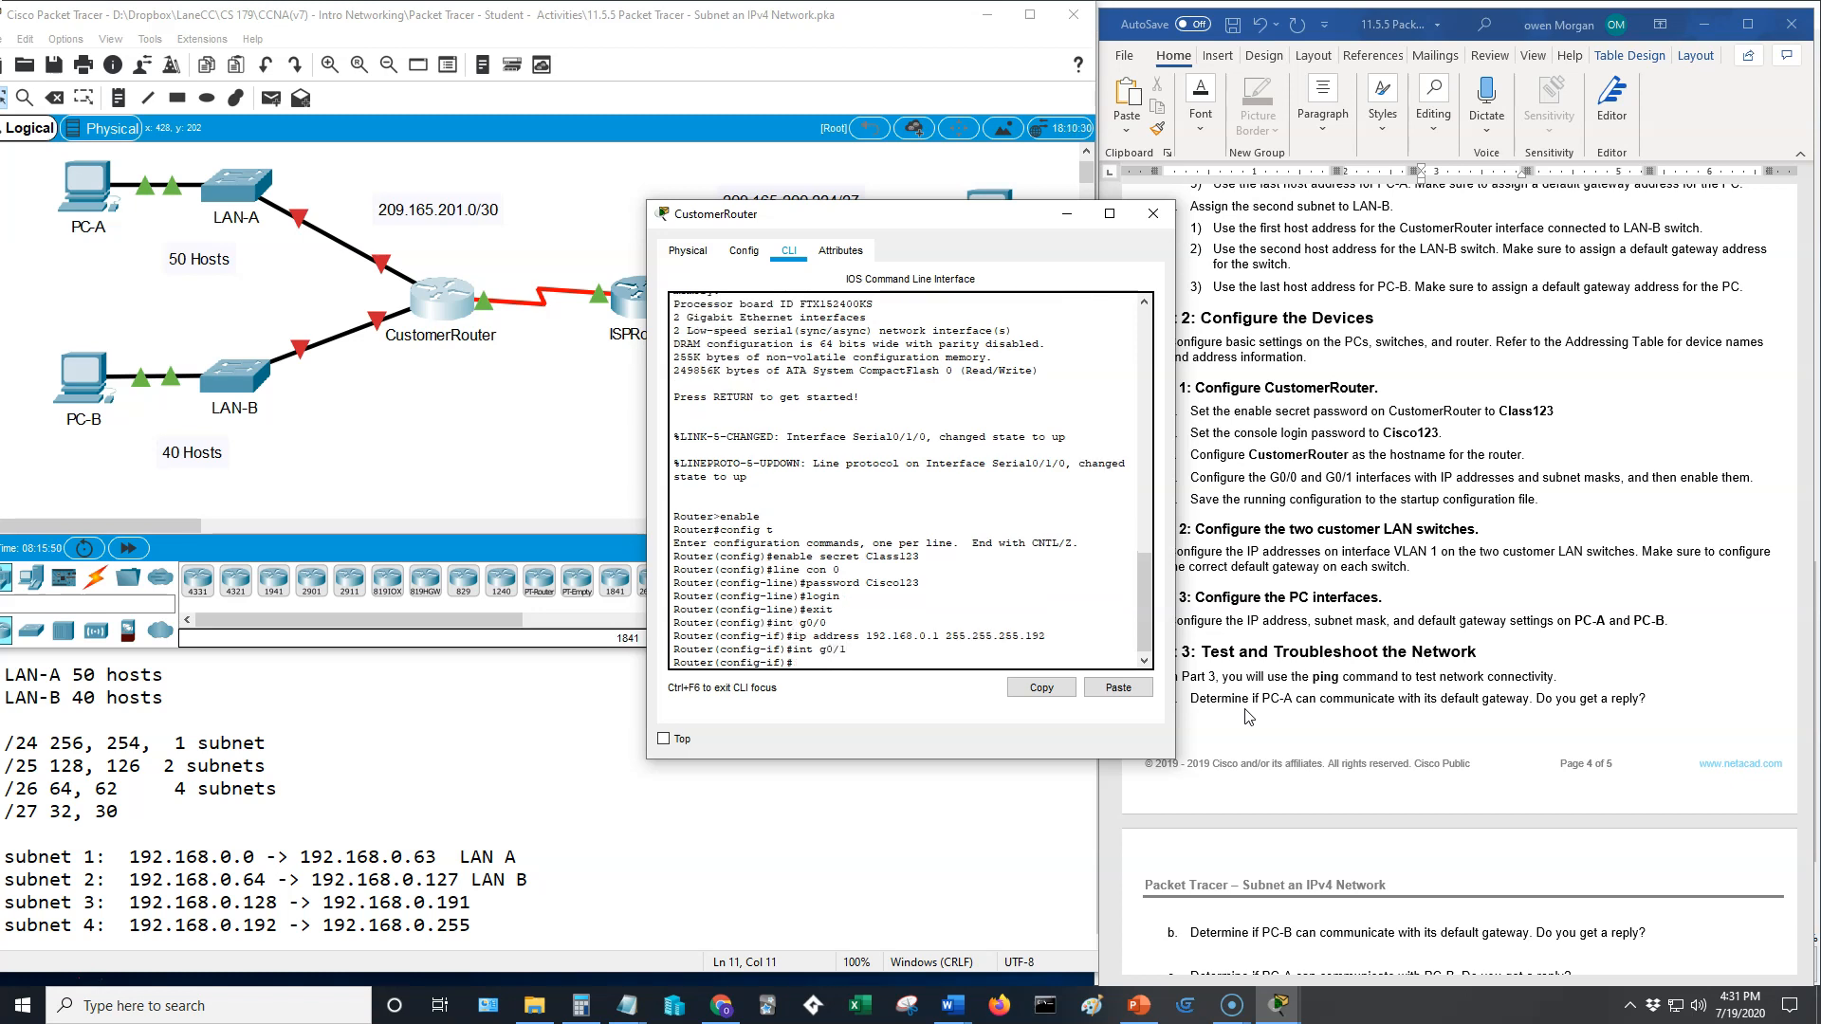
{"action": "key", "text": "Up"}
{"action": "key", "text": "Up"}
{"action": "key", "text": "Left"}
{"action": "key", "text": "Left"}
{"action": "key", "text": "Left"}
{"action": "key", "text": "Left"}
{"action": "key", "text": "Left"}
{"action": "key", "text": "Left"}
{"action": "key", "text": "Left"}
{"action": "key", "text": "Left"}
{"action": "key", "text": "Left"}
{"action": "key", "text": "Left"}
{"action": "key", "text": "Left"}
{"action": "key", "text": "Left"}
{"action": "key", "text": "Left"}
{"action": "key", "text": "Left"}
{"action": "key", "text": "Left"}
{"action": "key", "text": "Left"}
{"action": "key", "text": "BackSpace"}
Step: Look up the G0/1 row in the Word addressing table and assign 192.168.0.65 with mask 255.255.255.192 to g0/1
{"action": "left_click", "coordinate": [1593, 444]}
{"action": "left_click_drag", "start_coordinate": [1804, 768], "coordinate": [1731, 158]}
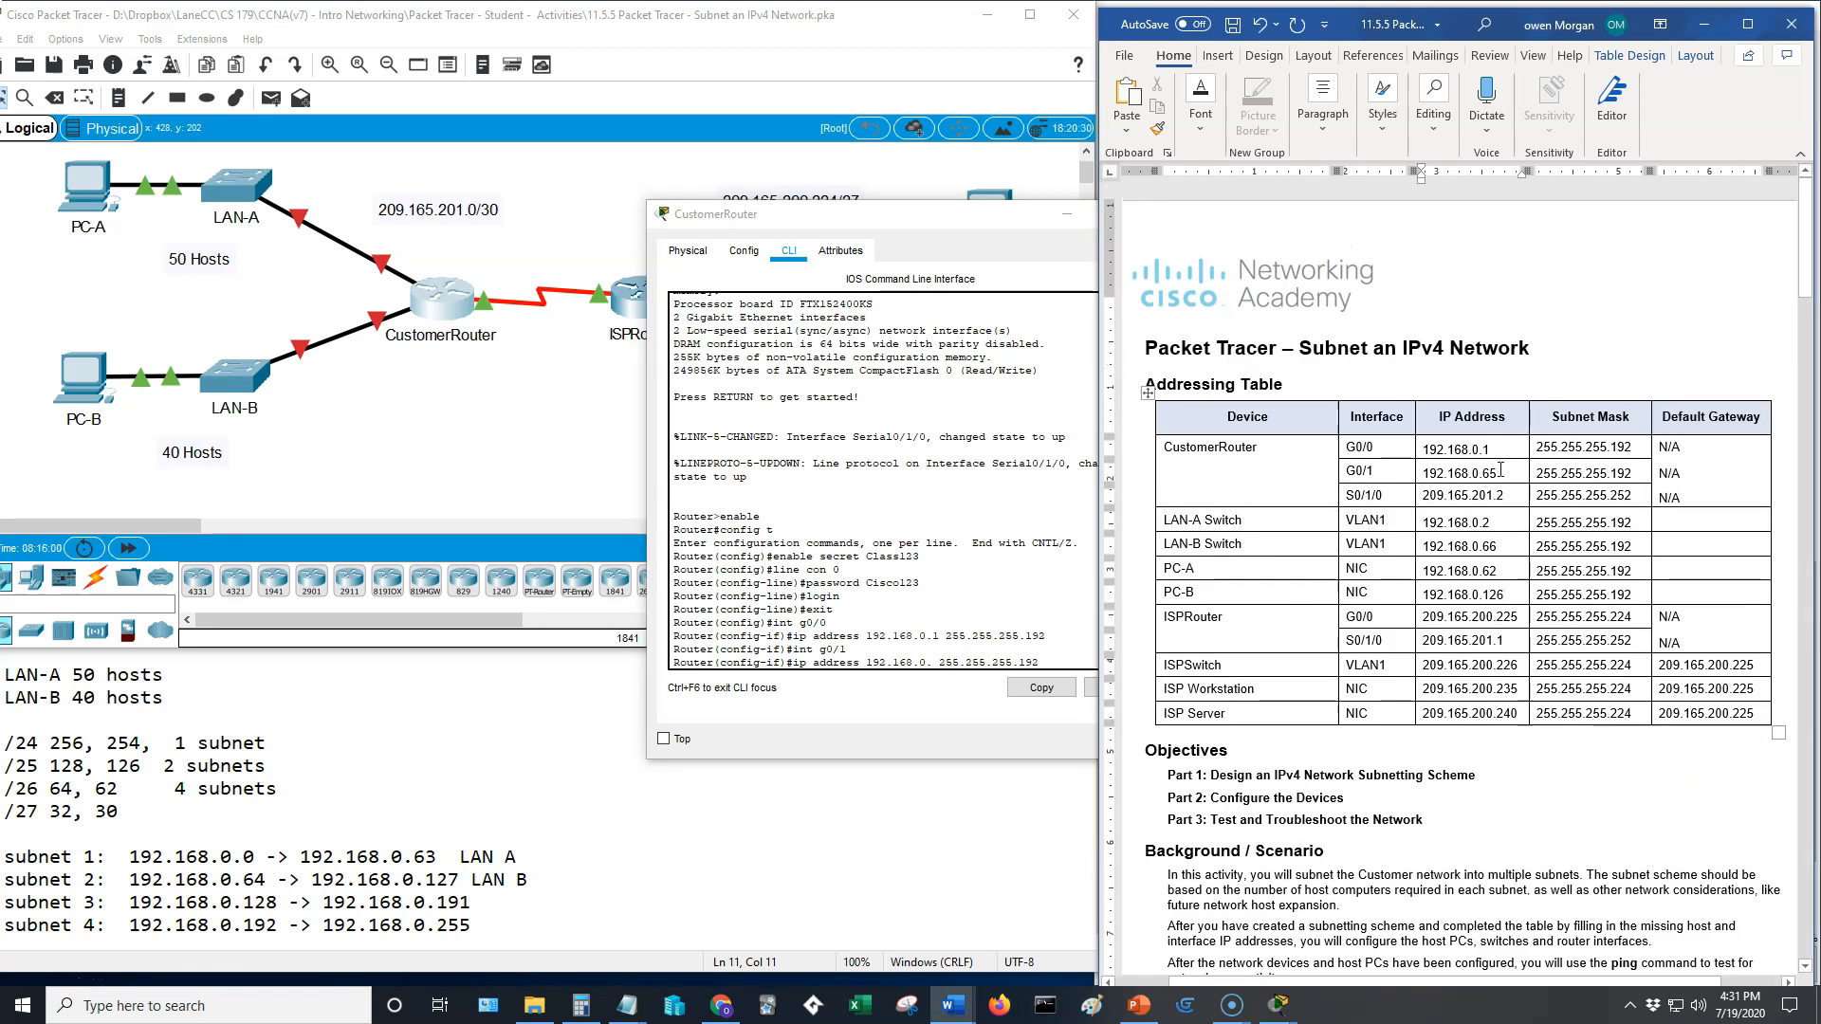
{"action": "left_click", "coordinate": [1041, 662]}
{"action": "key", "text": "Left"}
{"action": "key", "text": "Left"}
{"action": "key", "text": "Left"}
{"action": "key", "text": "Left"}
{"action": "key", "text": "Left"}
{"action": "key", "text": "Left"}
{"action": "key", "text": "Left"}
{"action": "key", "text": "Left"}
{"action": "key", "text": "Left"}
{"action": "key", "text": "Left"}
{"action": "key", "text": "Left"}
{"action": "key", "text": "Left"}
{"action": "key", "text": "Left"}
{"action": "key", "text": "Left"}
{"action": "key", "text": "Left"}
{"action": "key", "text": "Left"}
{"action": "key", "text": "BackSpace"}
{"action": "key", "text": "BackSpace"}
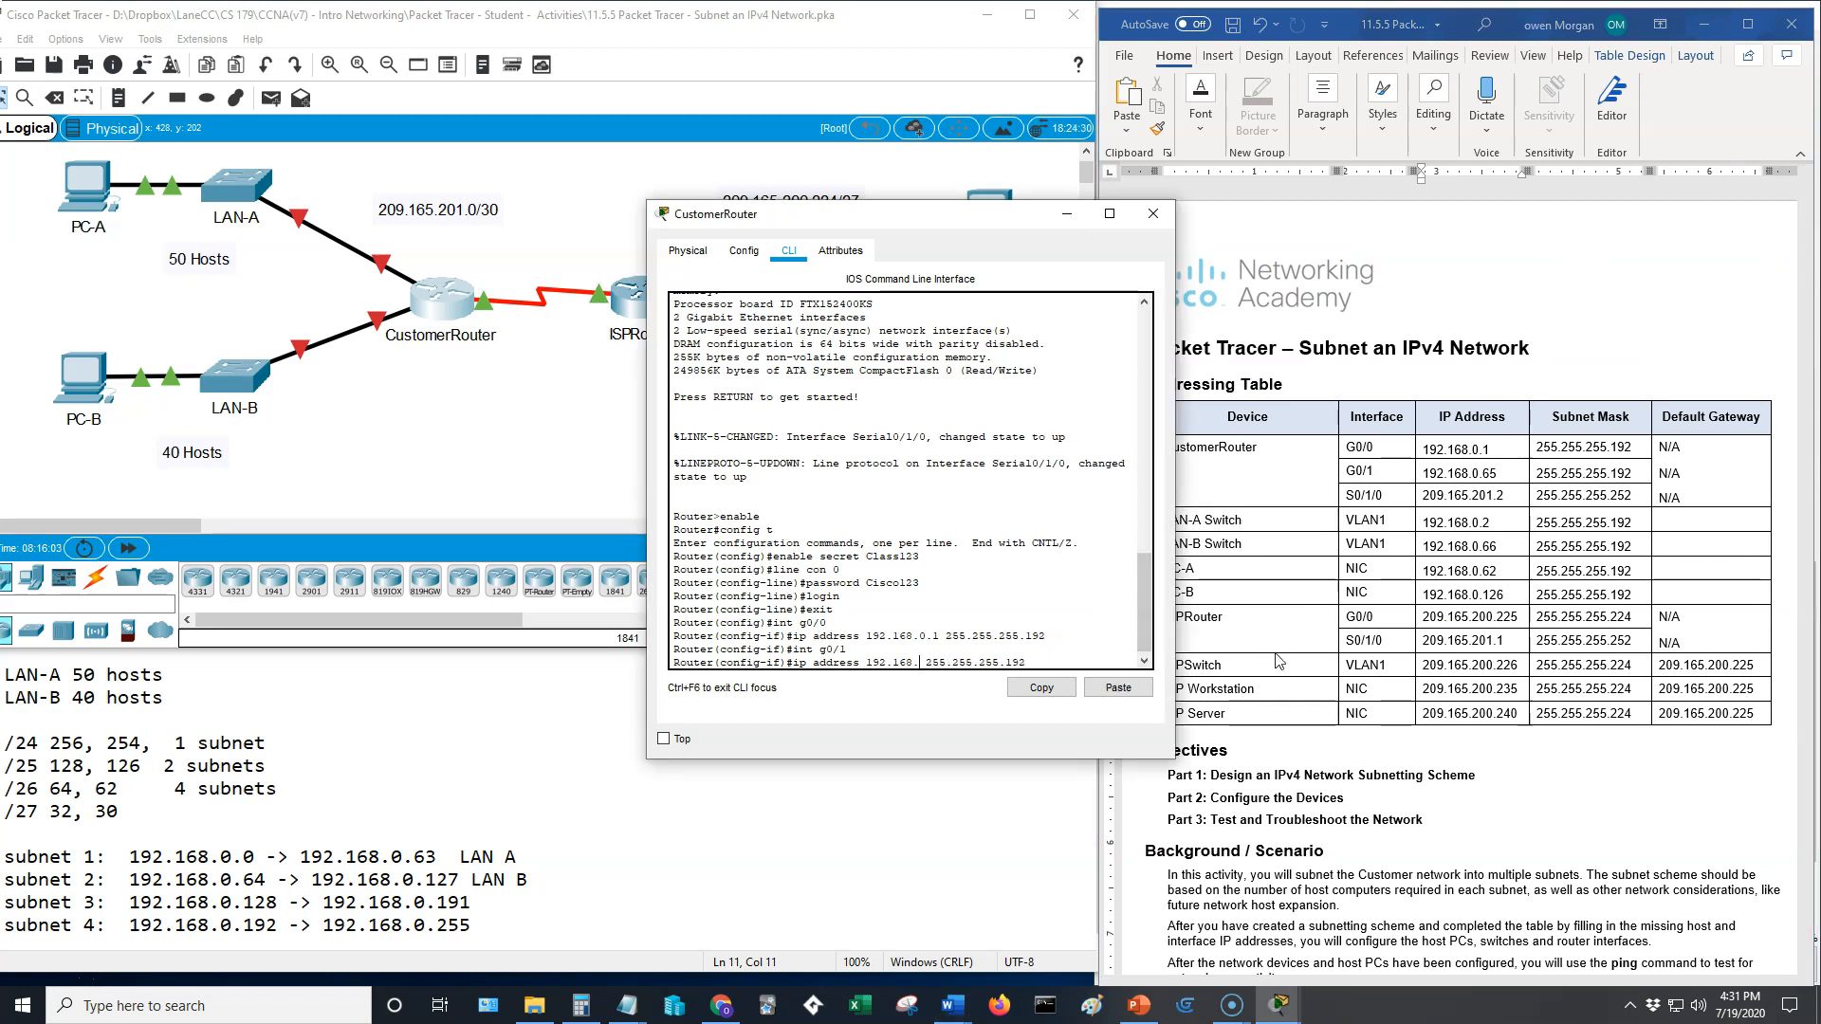
{"action": "type", "text": "0.65"}
{"action": "key", "text": "Return"}
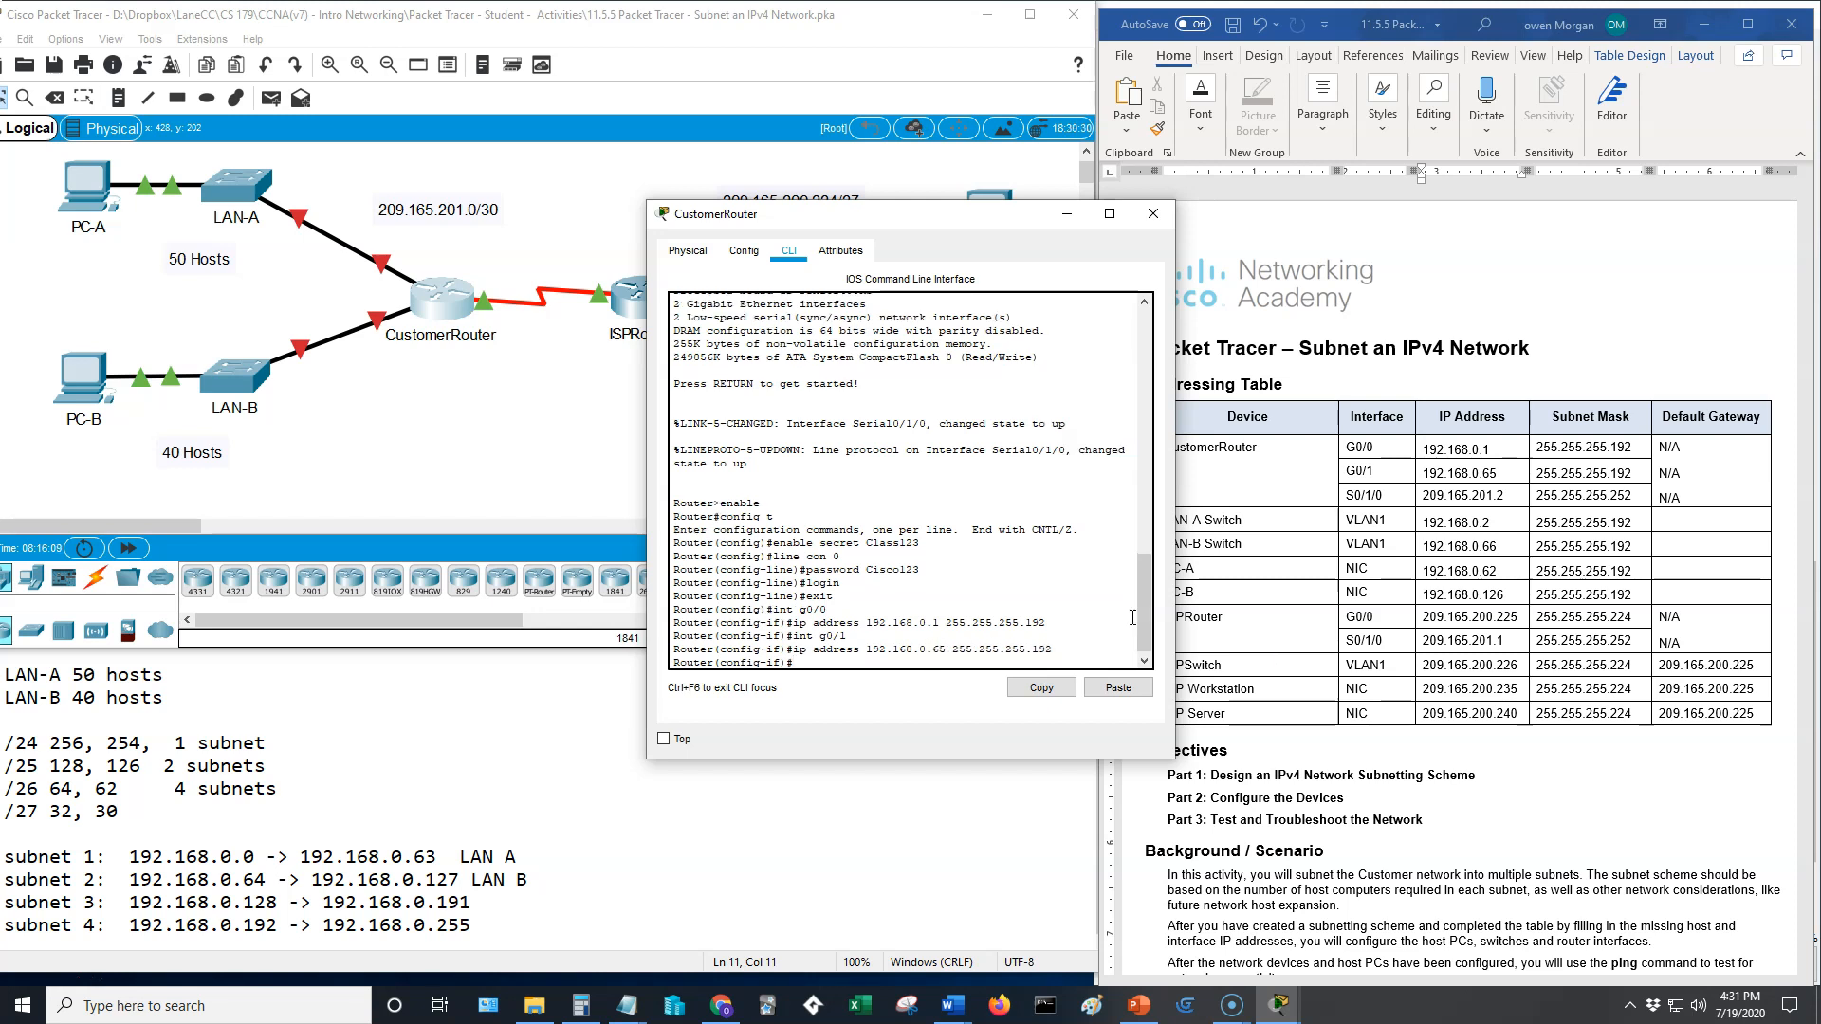
Step: Enable CustomerRouter's g0/1 interface with no shutdown
{"action": "type", "text": "shutdow"}
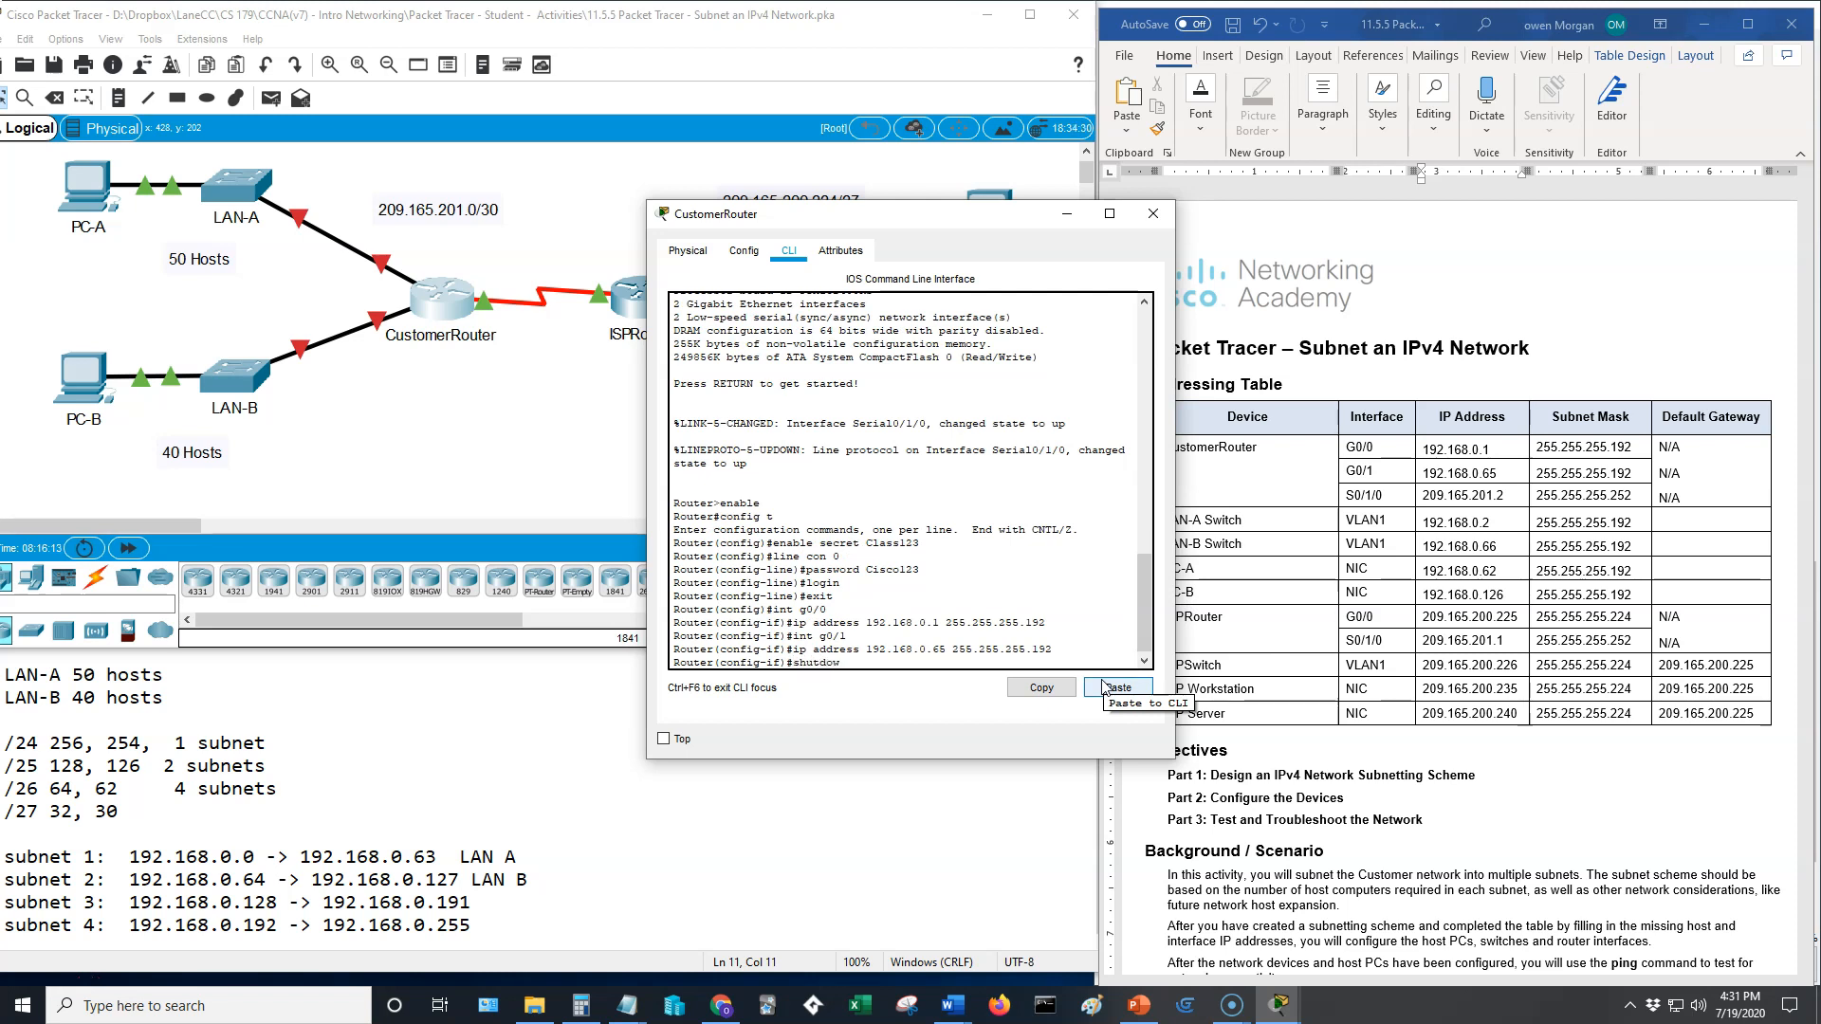
{"action": "key", "text": "BackSpace"}
{"action": "key", "text": "BackSpace"}
{"action": "key", "text": "BackSpace"}
{"action": "key", "text": "BackSpace"}
{"action": "key", "text": "BackSpace"}
{"action": "key", "text": "BackSpace"}
{"action": "type", "text": "no shutdown"}
{"action": "key", "text": "Return"}
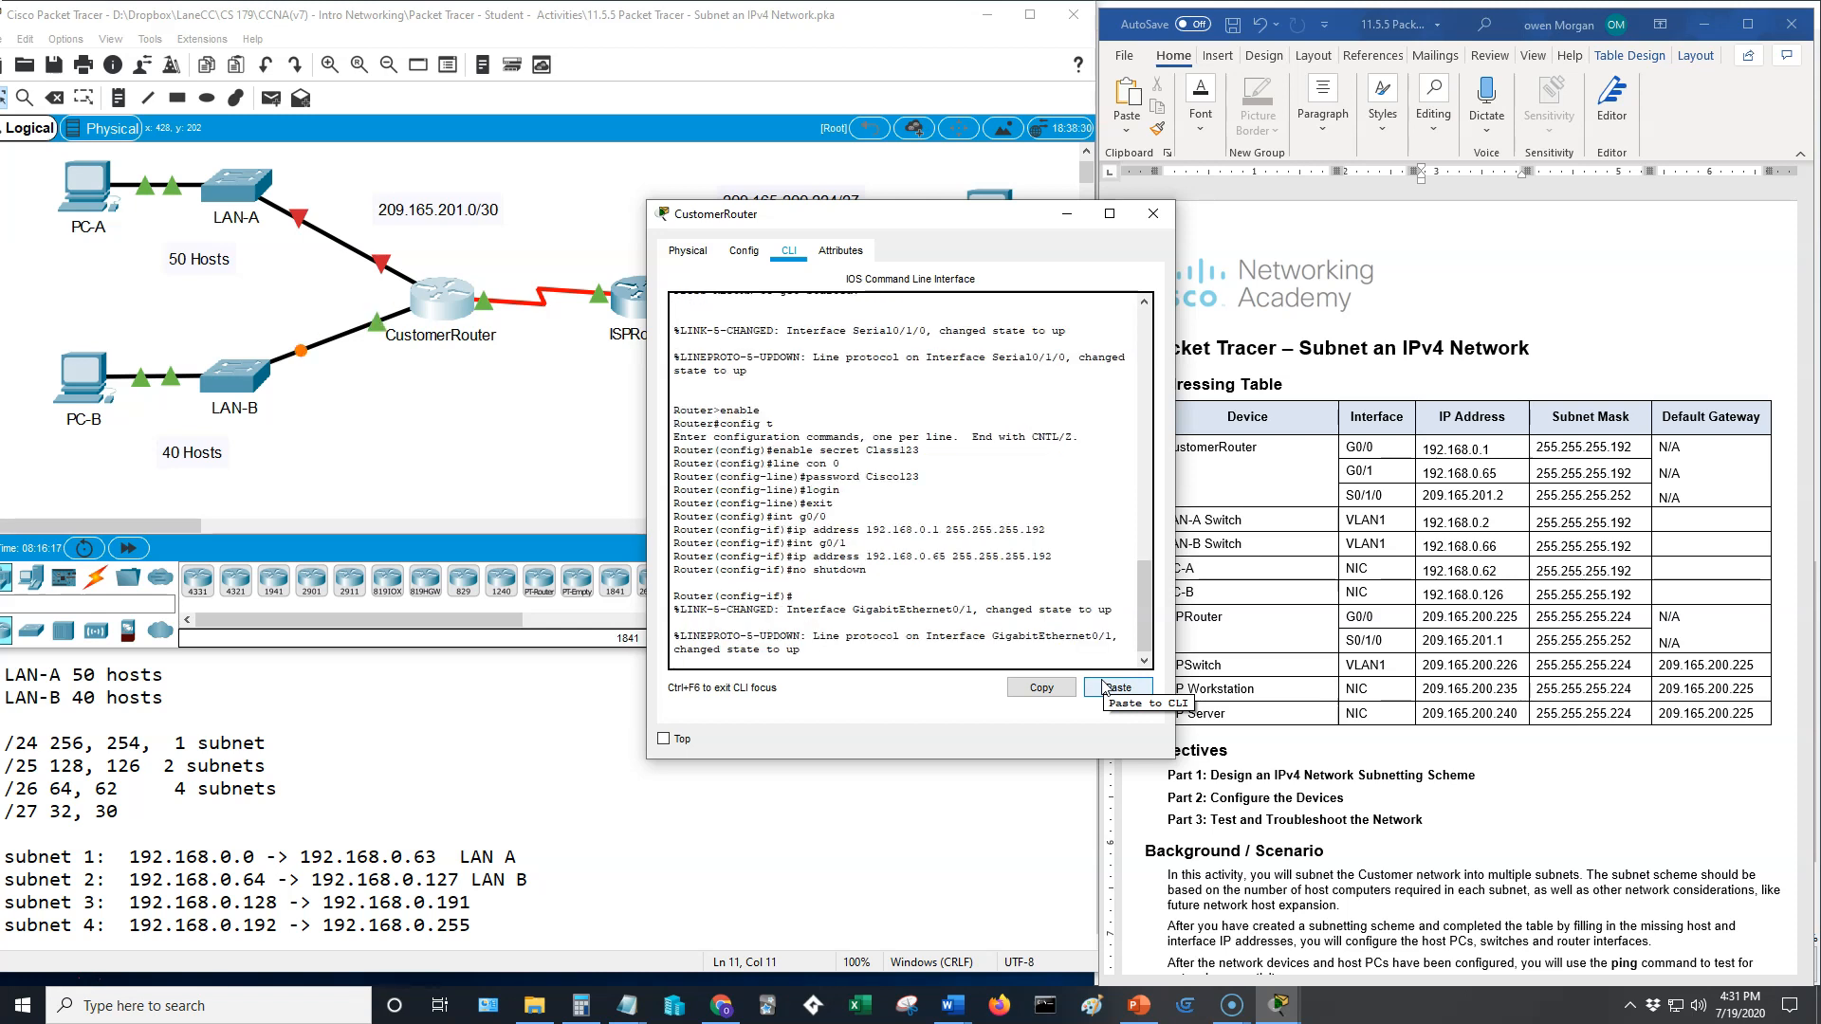
Step: Return to interface g0/0 on CustomerRouter and enable it with no shutdown
{"action": "key", "text": "Return"}
{"action": "type", "text": "int g0/0"}
{"action": "key", "text": "Return"}
{"action": "type", "text": "no shutdon"}
{"action": "key", "text": "BackSpace"}
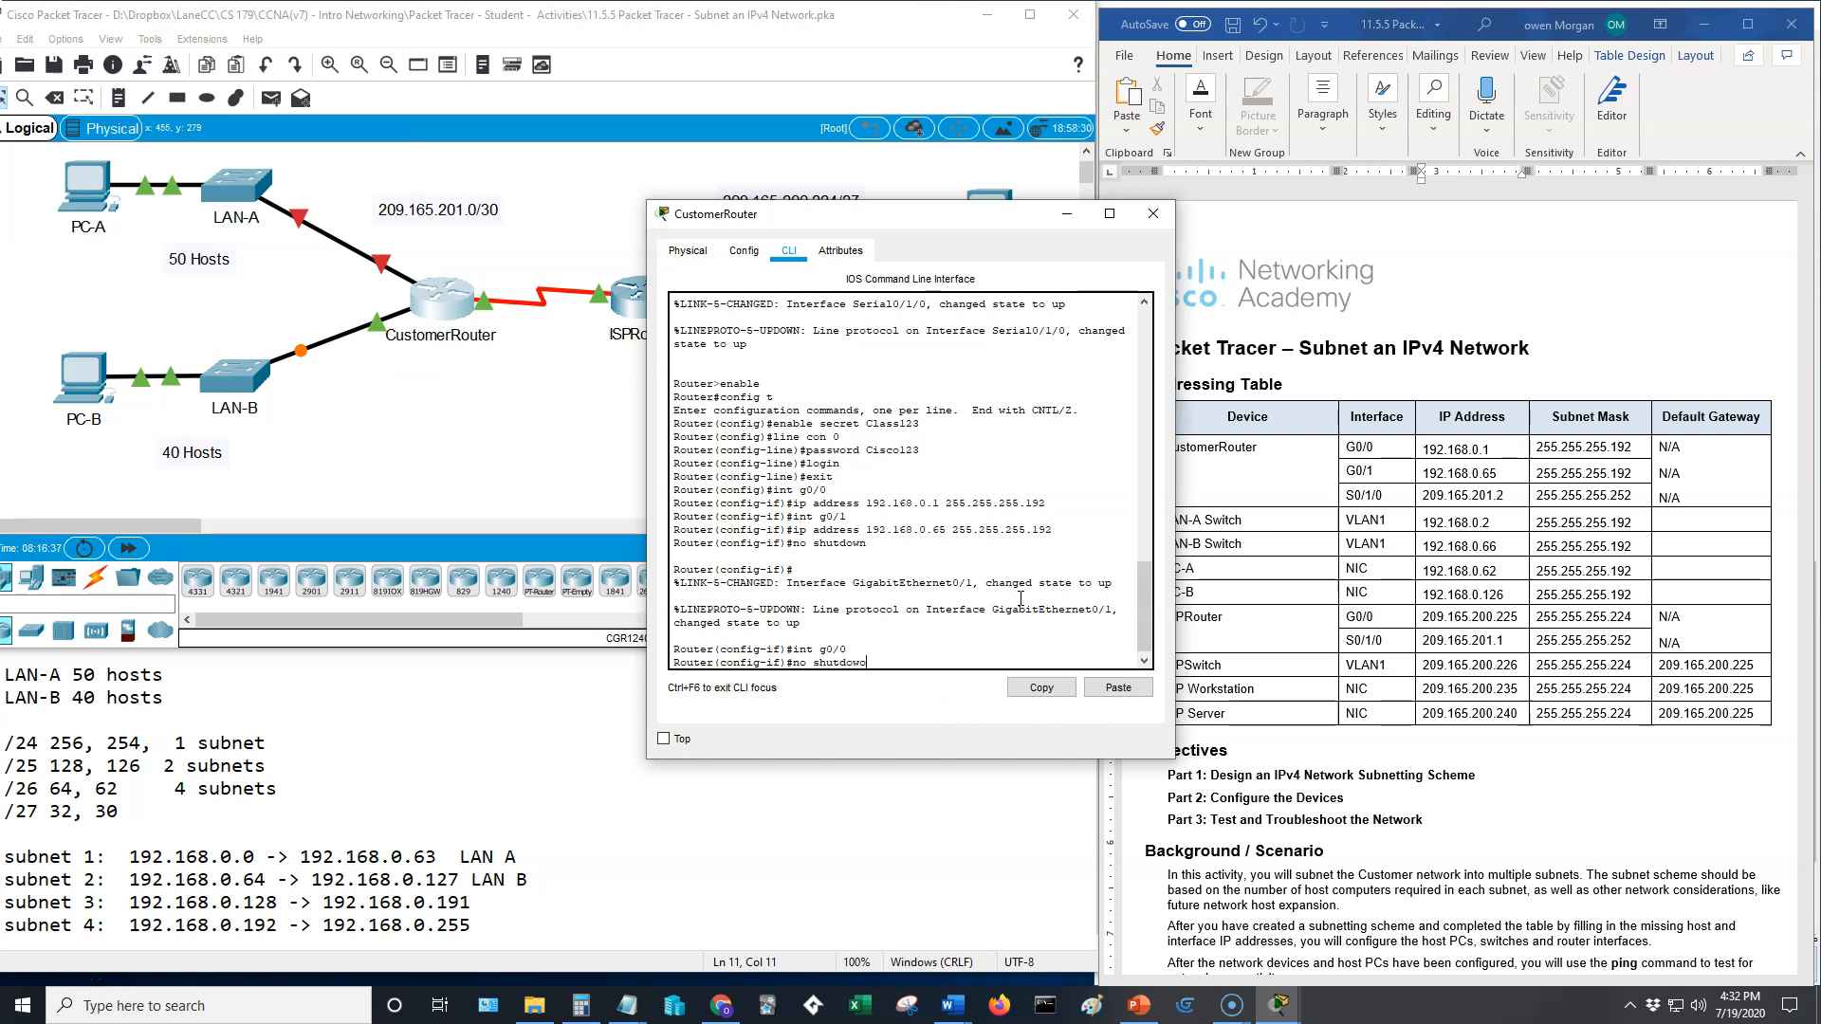
{"action": "key", "text": "BackSpace"}
{"action": "key", "text": "BackSpace"}
{"action": "key", "text": "BackSpace"}
{"action": "key", "text": "BackSpace"}
{"action": "key", "text": "BackSpace"}
{"action": "key", "text": "BackSpace"}
{"action": "key", "text": "BackSpace"}
{"action": "key", "text": "BackSpace"}
{"action": "key", "text": "BackSpace"}
{"action": "key", "text": "BackSpace"}
{"action": "type", "text": "shutdown"}
{"action": "key", "text": "Return"}
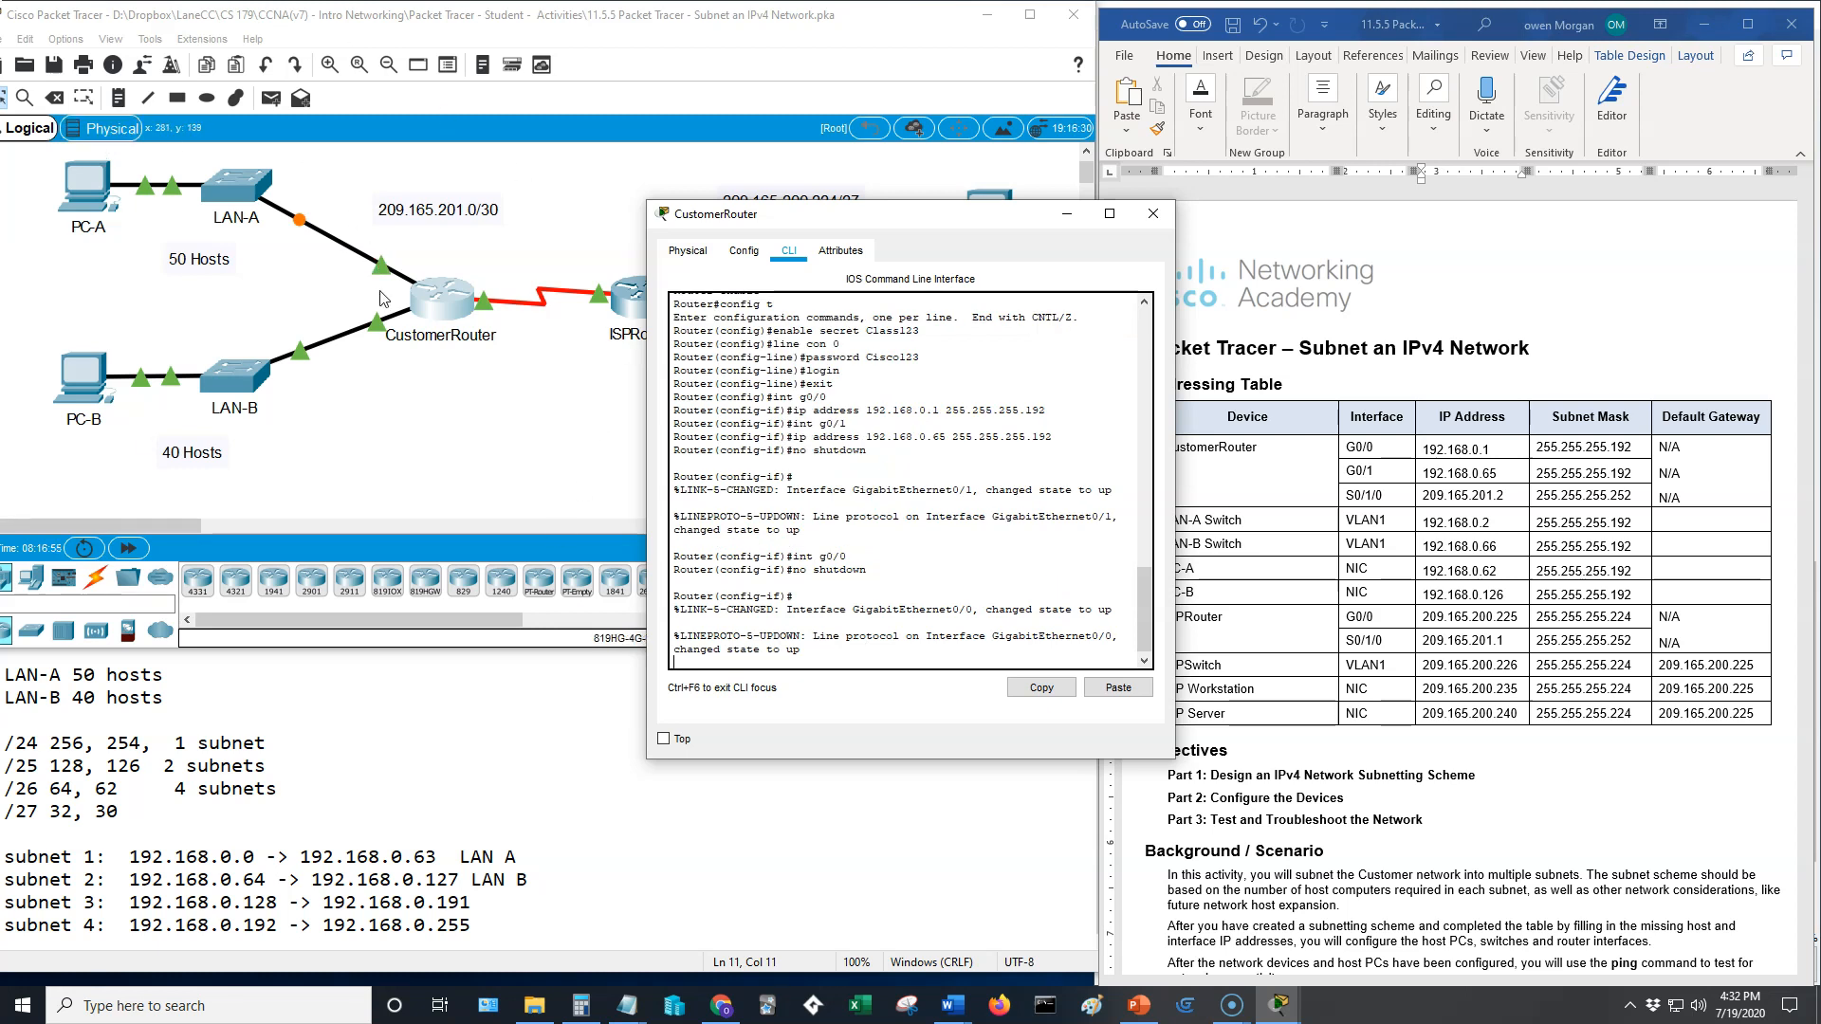
Step: Bring up the Part 2 instructions in Word and exit interface configuration on CustomerRouter
{"action": "left_click", "coordinate": [1498, 707]}
{"action": "scroll", "coordinate": [1520, 788], "scroll_direction": "down", "scroll_amount": 2}
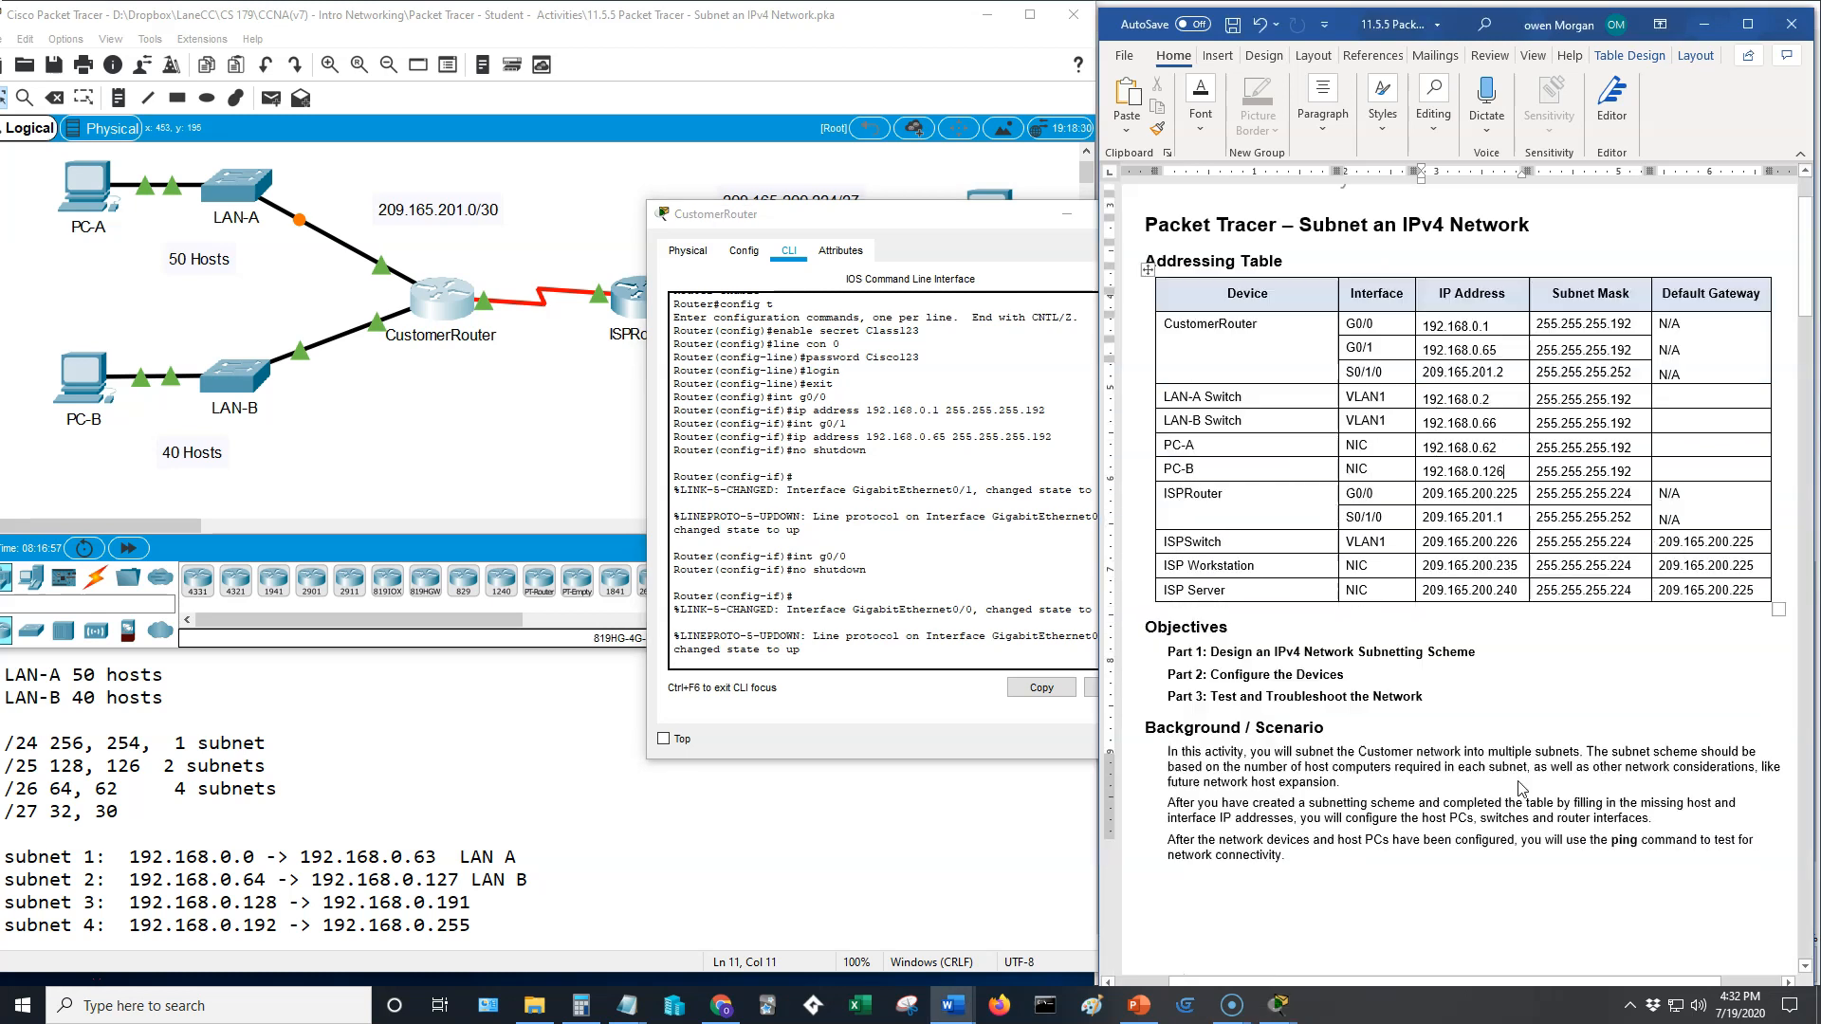
{"action": "scroll", "coordinate": [1520, 788], "scroll_direction": "down", "scroll_amount": 3}
{"action": "left_click_drag", "start_coordinate": [1806, 294], "coordinate": [1813, 797]}
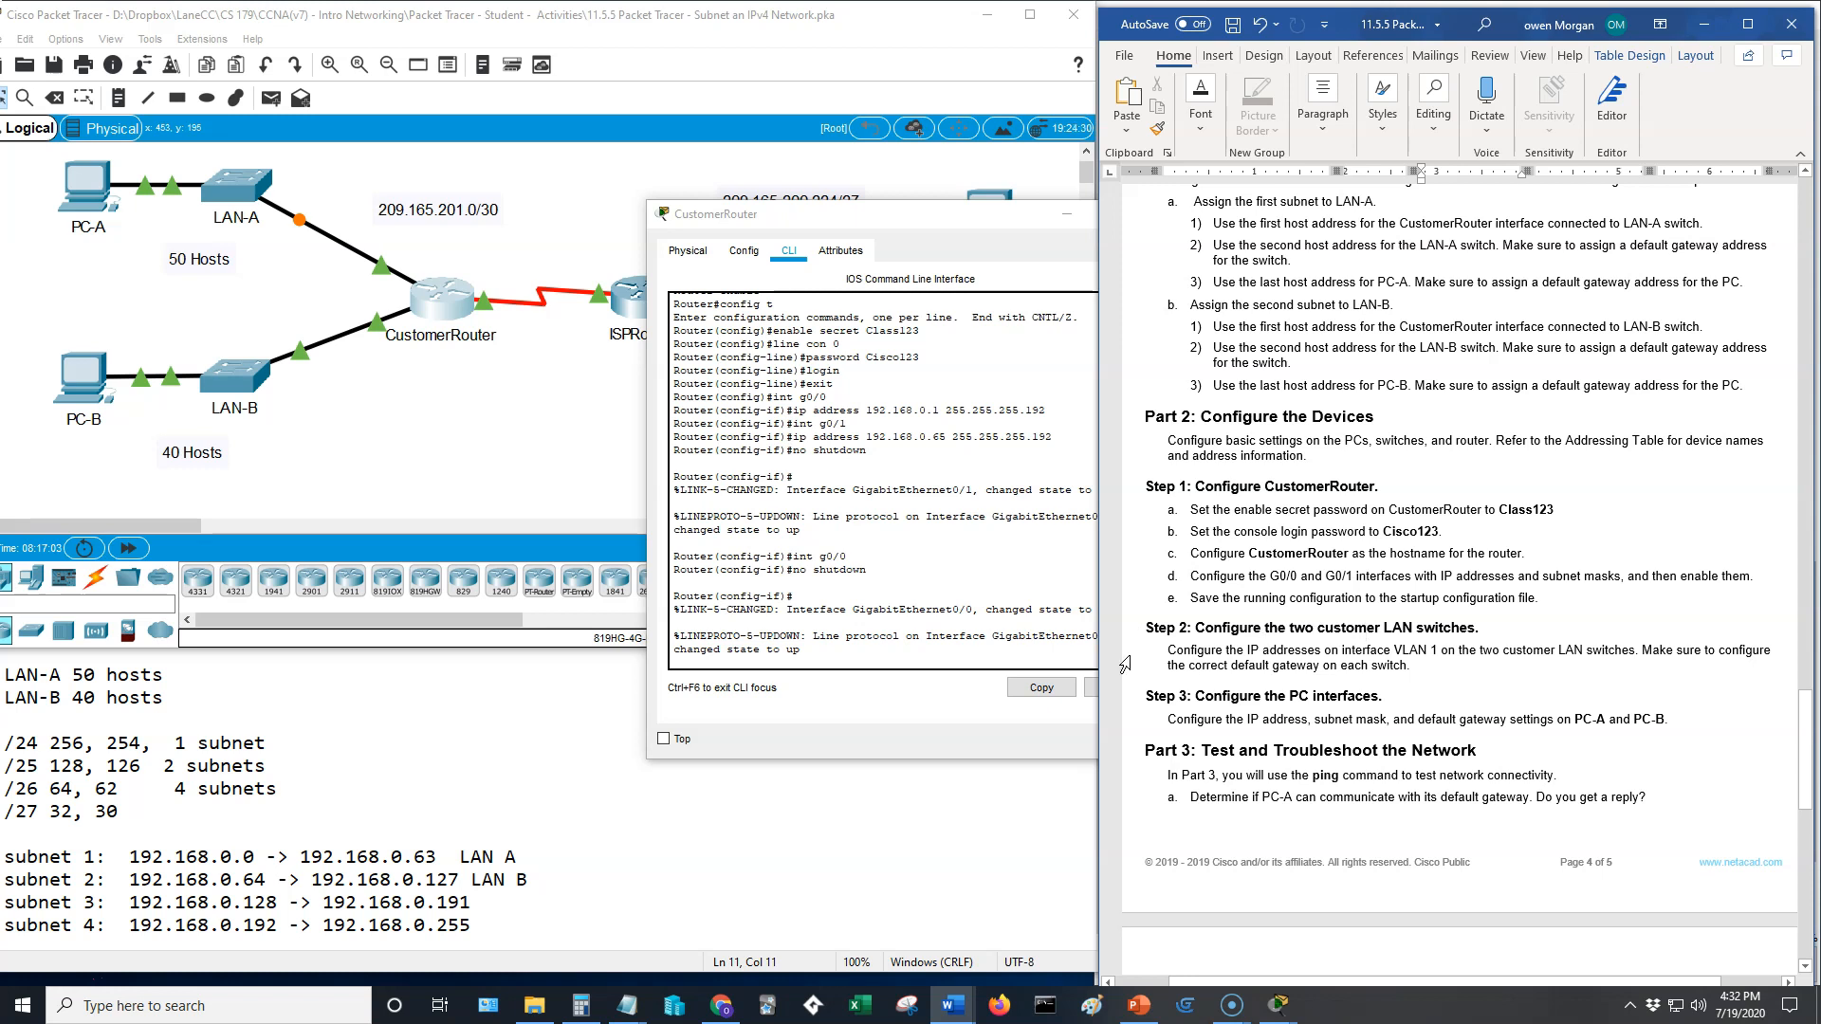
{"action": "left_click", "coordinate": [805, 612]}
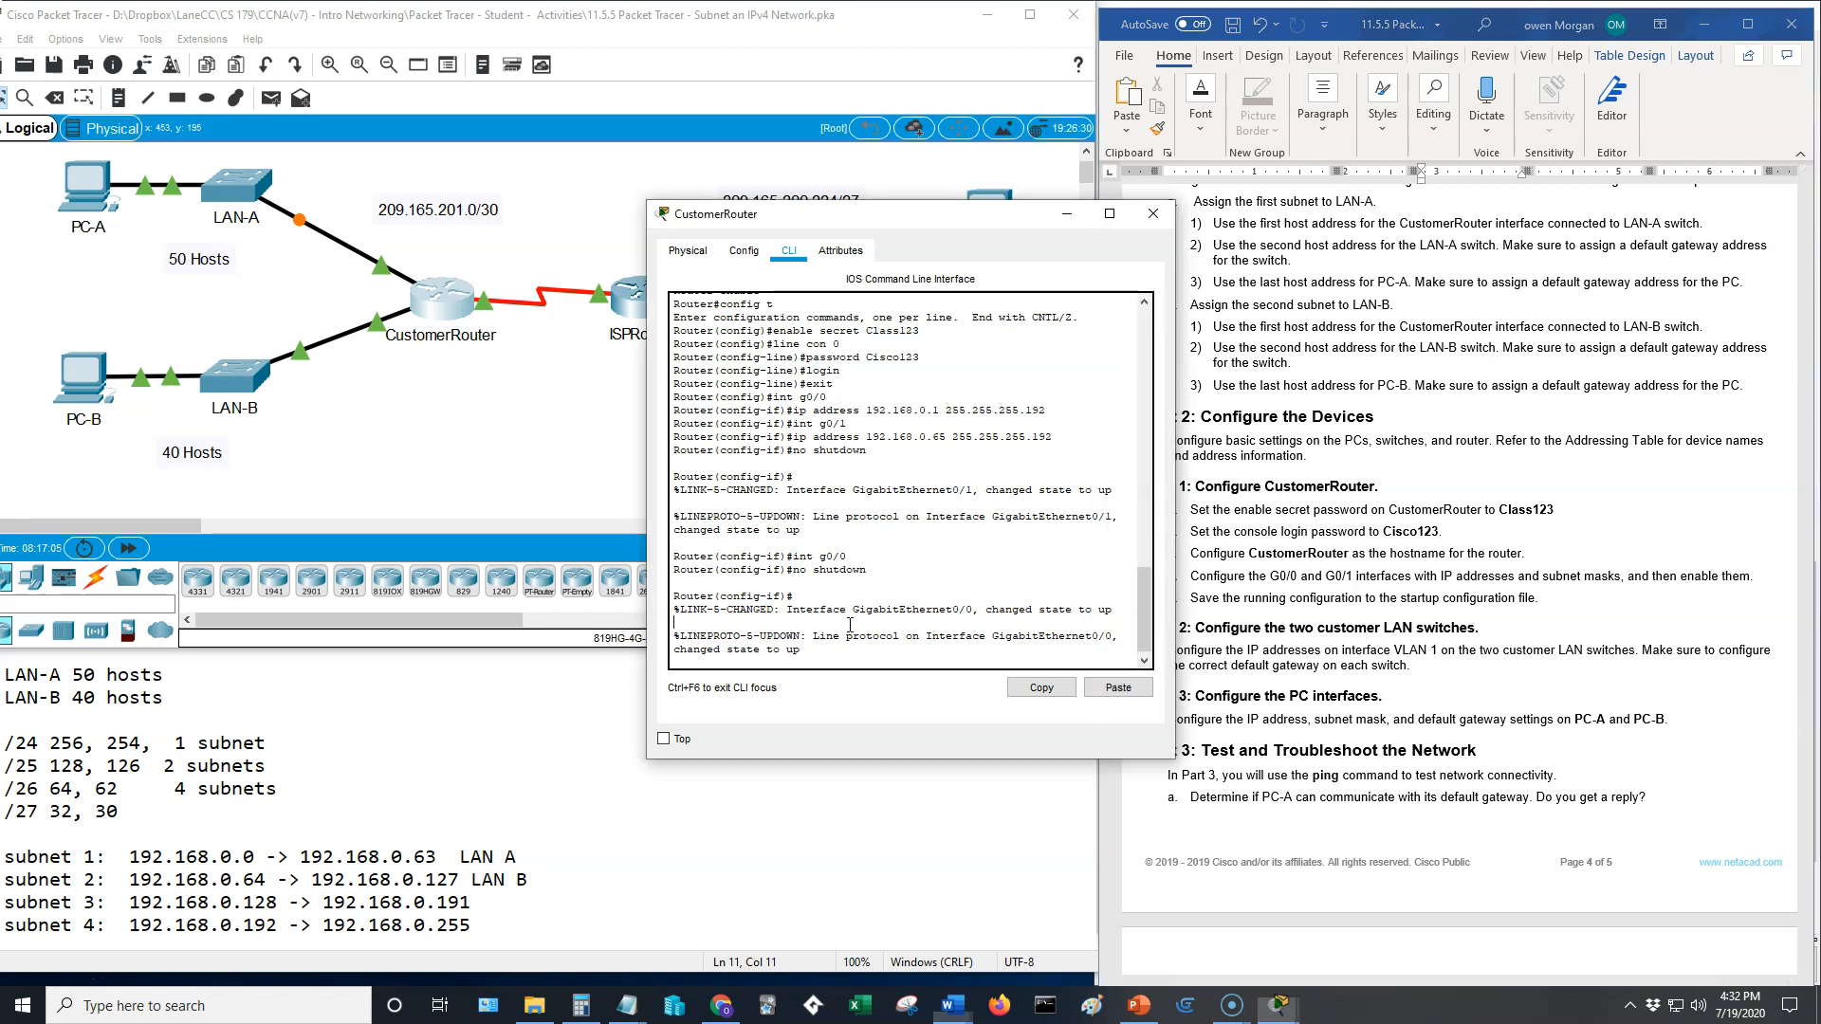
{"action": "key", "text": "Return"}
{"action": "type", "text": "exit"}
{"action": "key", "text": "Return"}
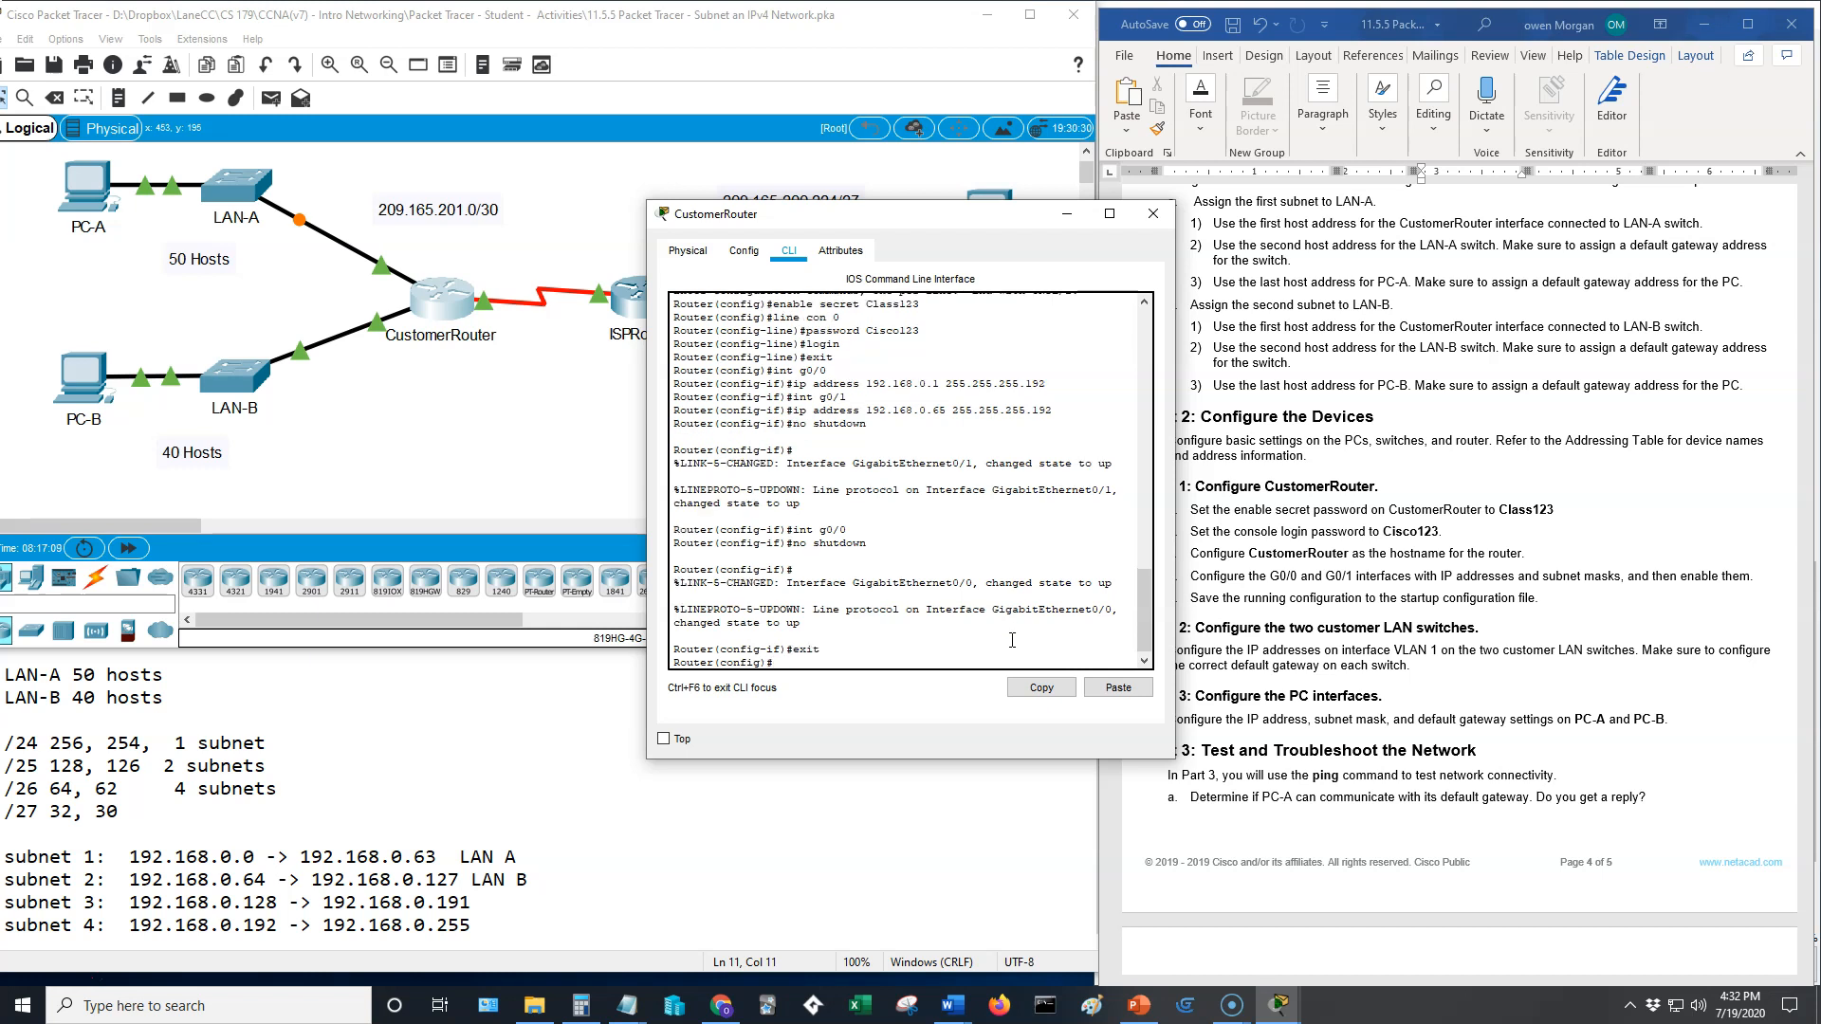
Step: Try copy run star from global configuration mode on CustomerRouter, and exit to privileged EXEC mode
{"action": "type", "text": "copy run star"}
{"action": "key", "text": "Return"}
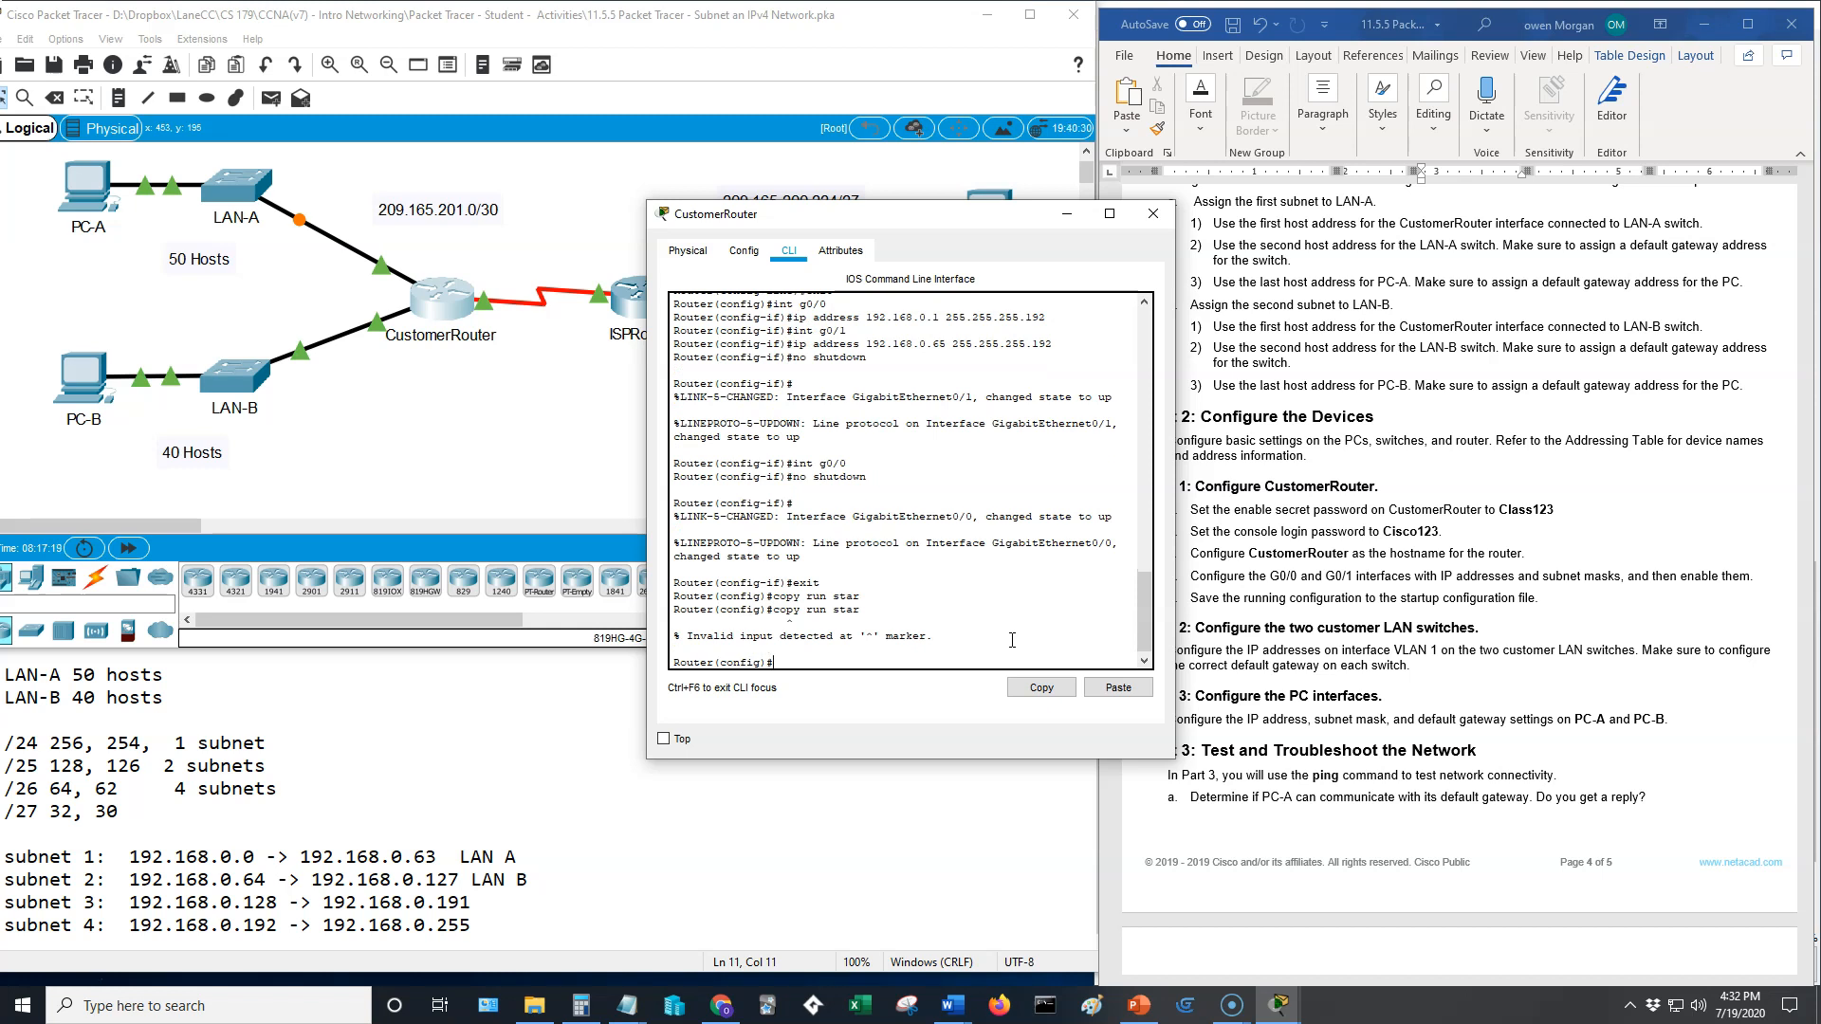
{"action": "type", "text": "opy"}
{"action": "key", "text": "BackSpace"}
{"action": "key", "text": "BackSpace"}
{"action": "key", "text": "BackSpace"}
{"action": "key", "text": "BackSpace"}
{"action": "type", "text": "exit"}
{"action": "key", "text": "Return"}
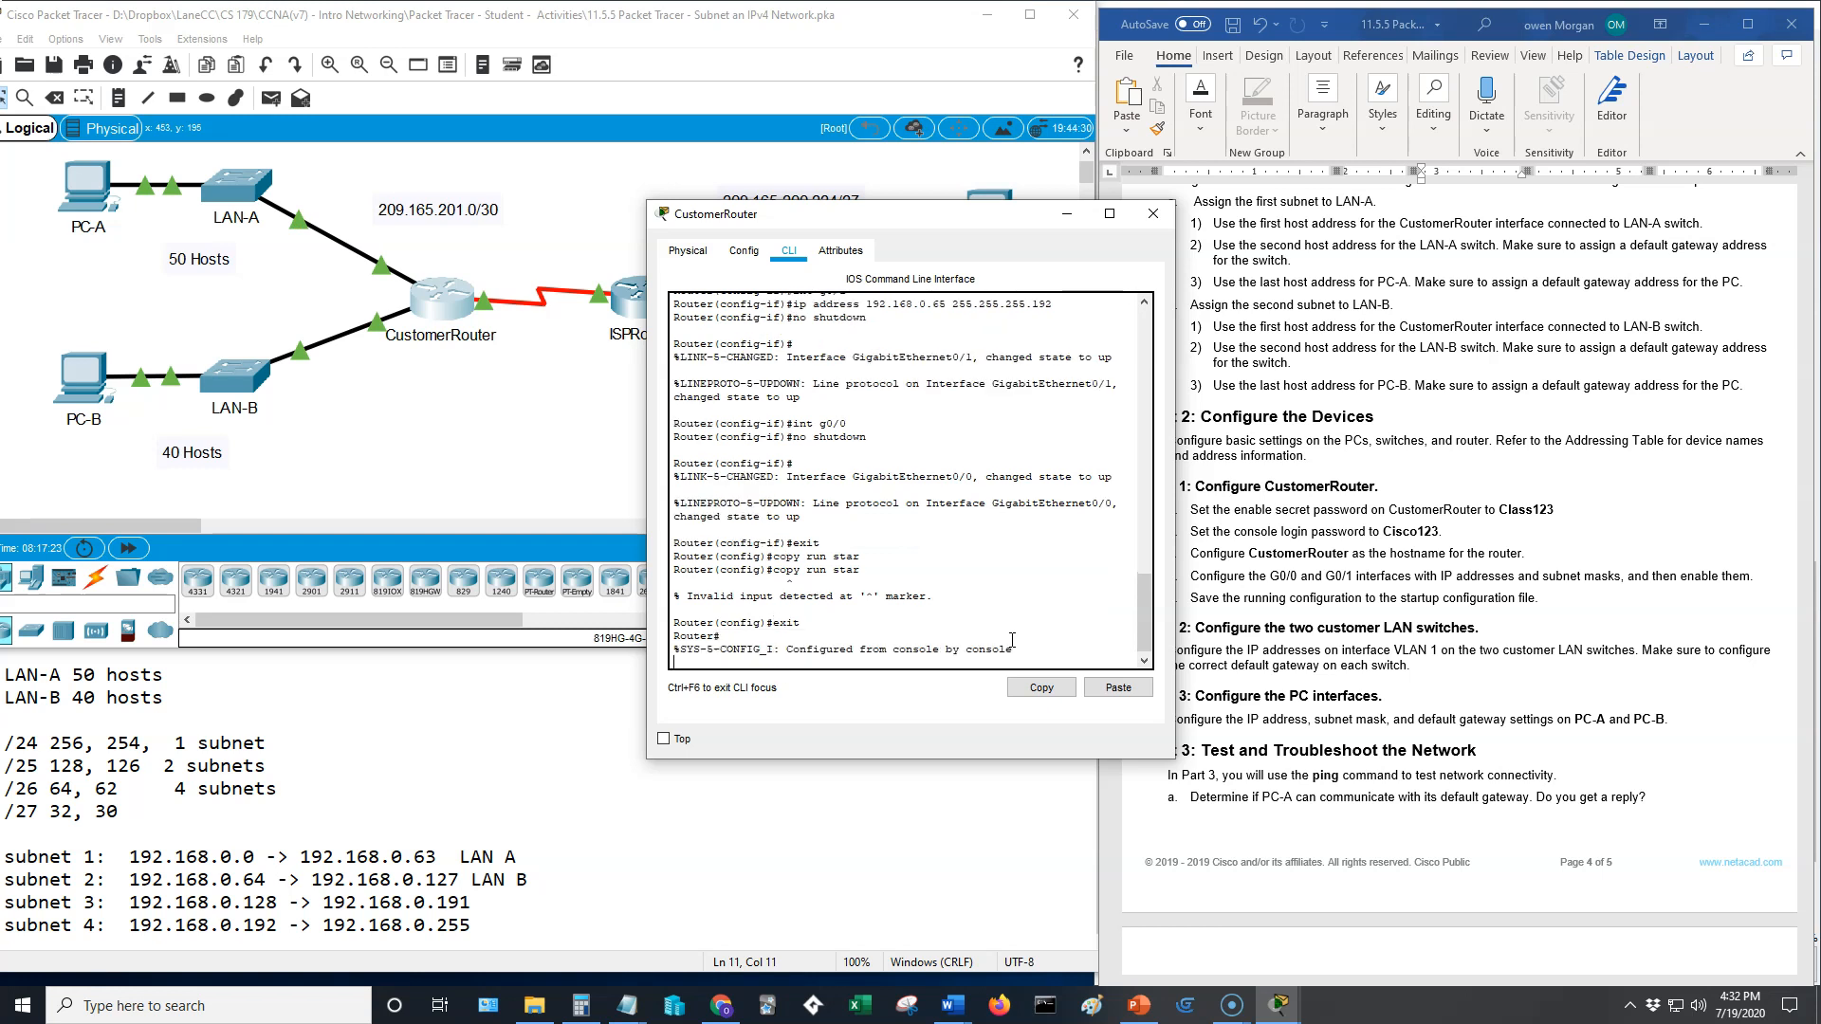
Step: List the privileged EXEC commands, and save the running configuration with copy run start, accepting the startup-config destination
{"action": "type", "text": "co"}
{"action": "key", "text": "Return"}
{"action": "type", "text": "?"}
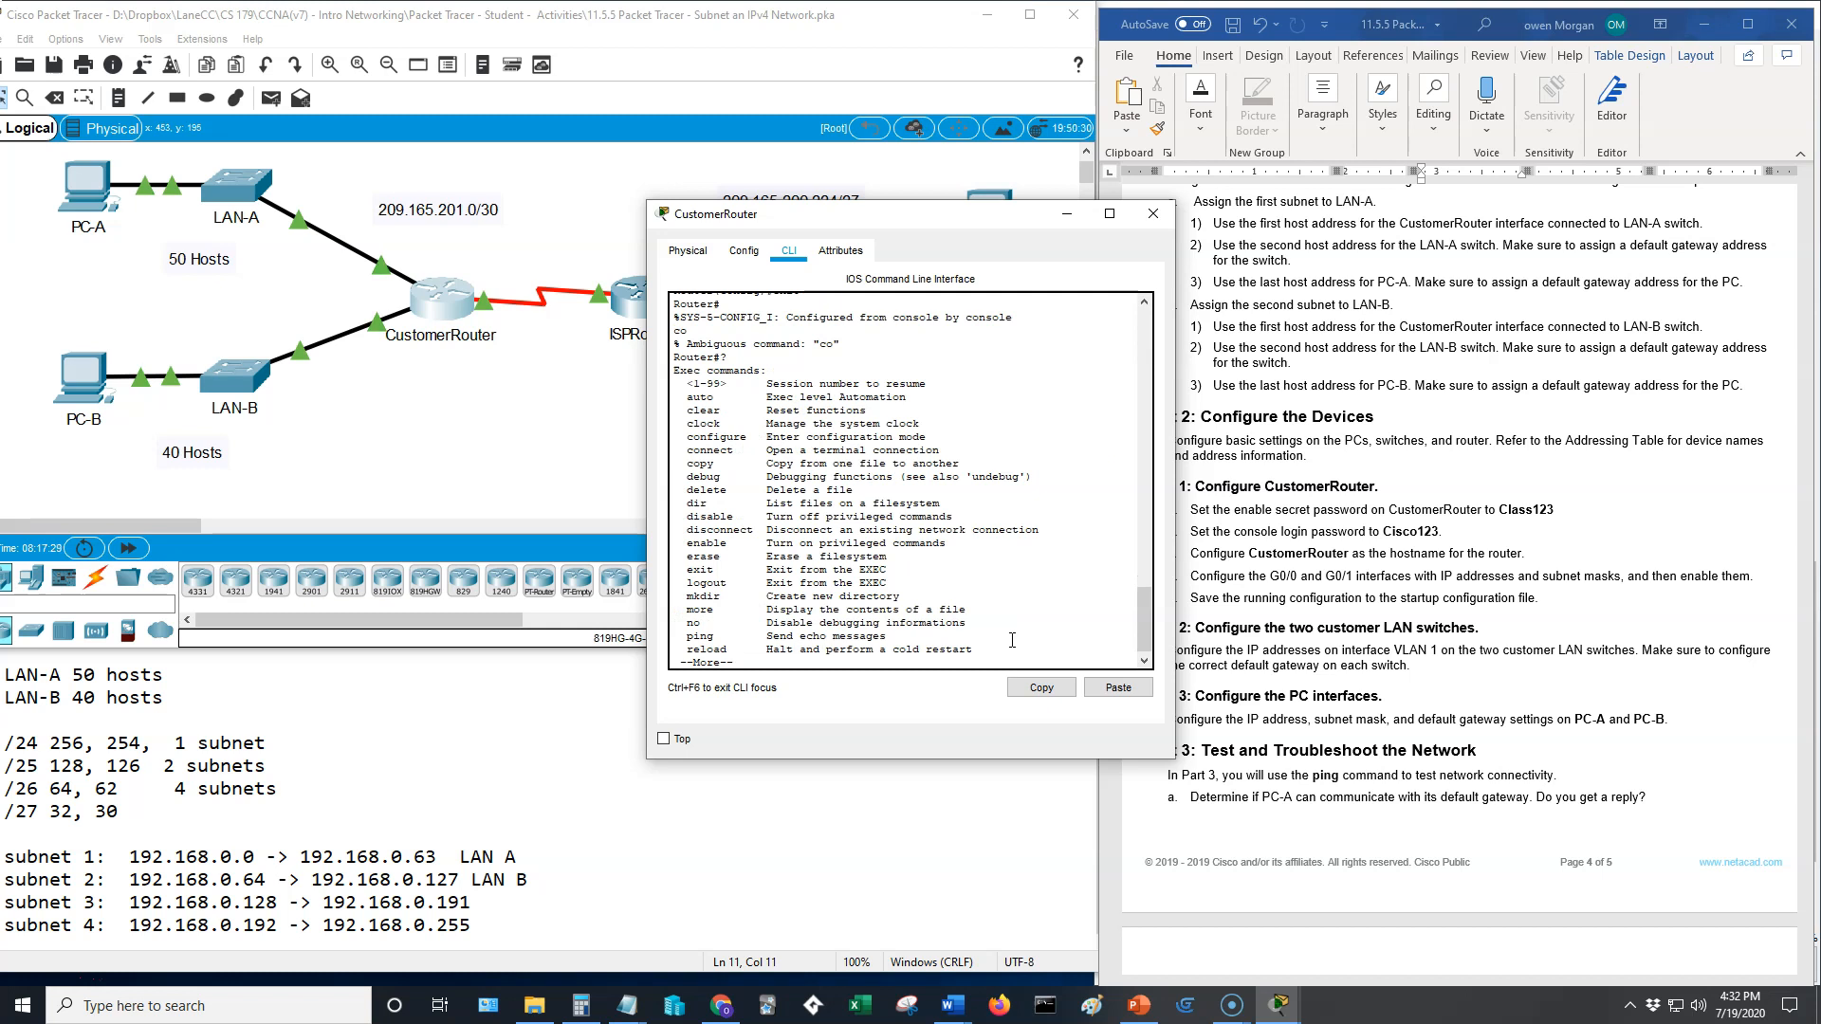
{"action": "key", "text": "BackSpace"}
{"action": "type", "text": "copy r"}
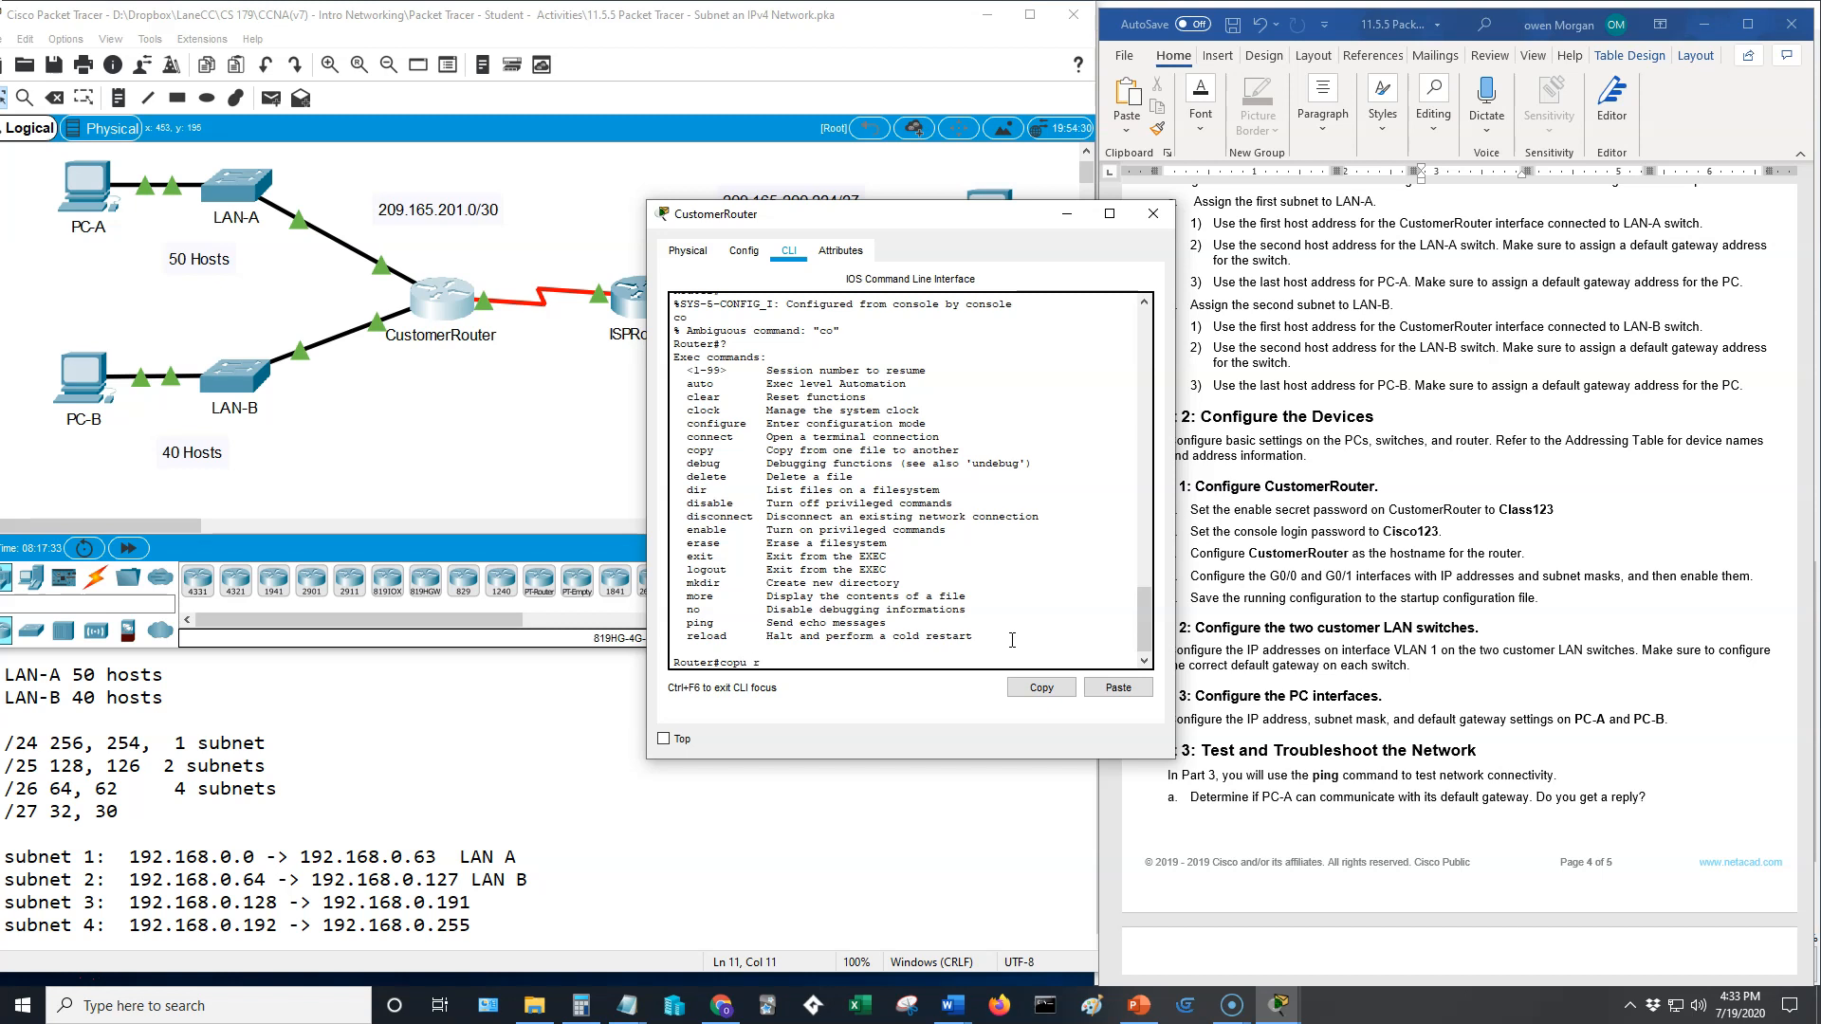
{"action": "type", "text": "un start"}
{"action": "key", "text": "Return"}
{"action": "key", "text": "Return"}
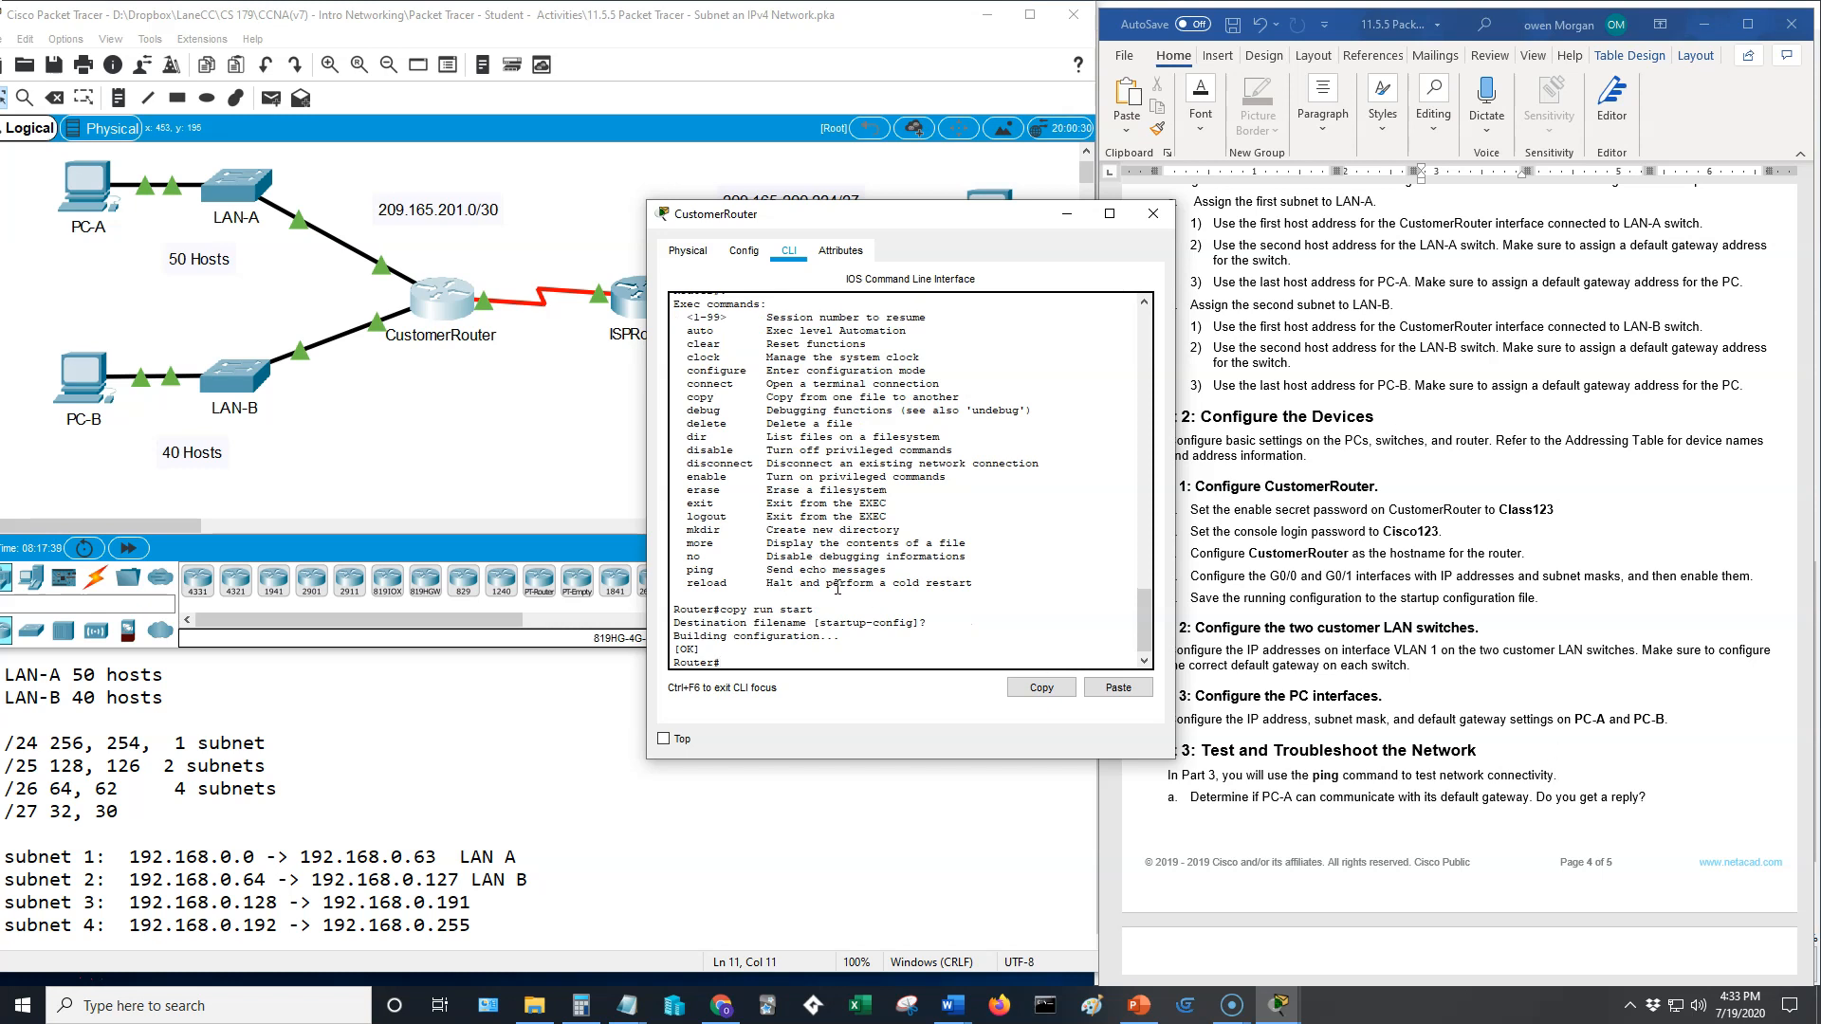
Step: Check the LAN switch instructions in Word and bring up the LAN-A Switch row of the addressing table
{"action": "left_click", "coordinate": [384, 389]}
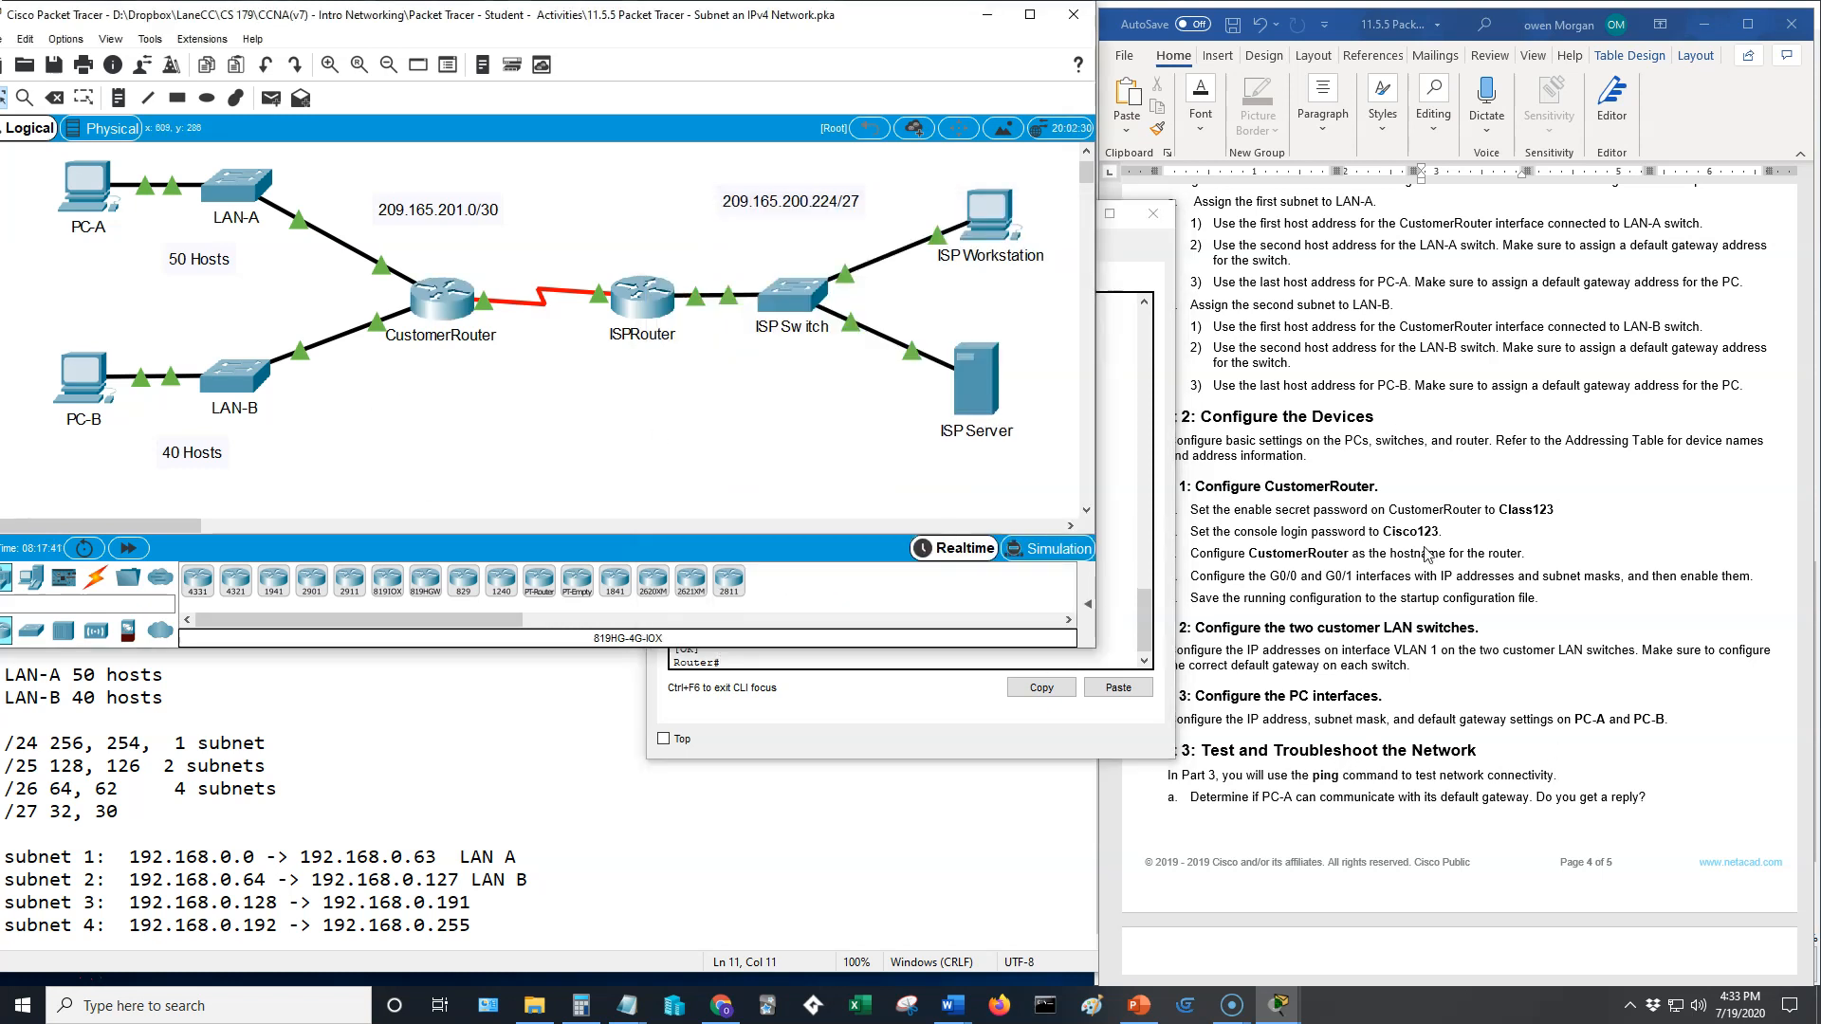
{"action": "left_click", "coordinate": [1404, 664]}
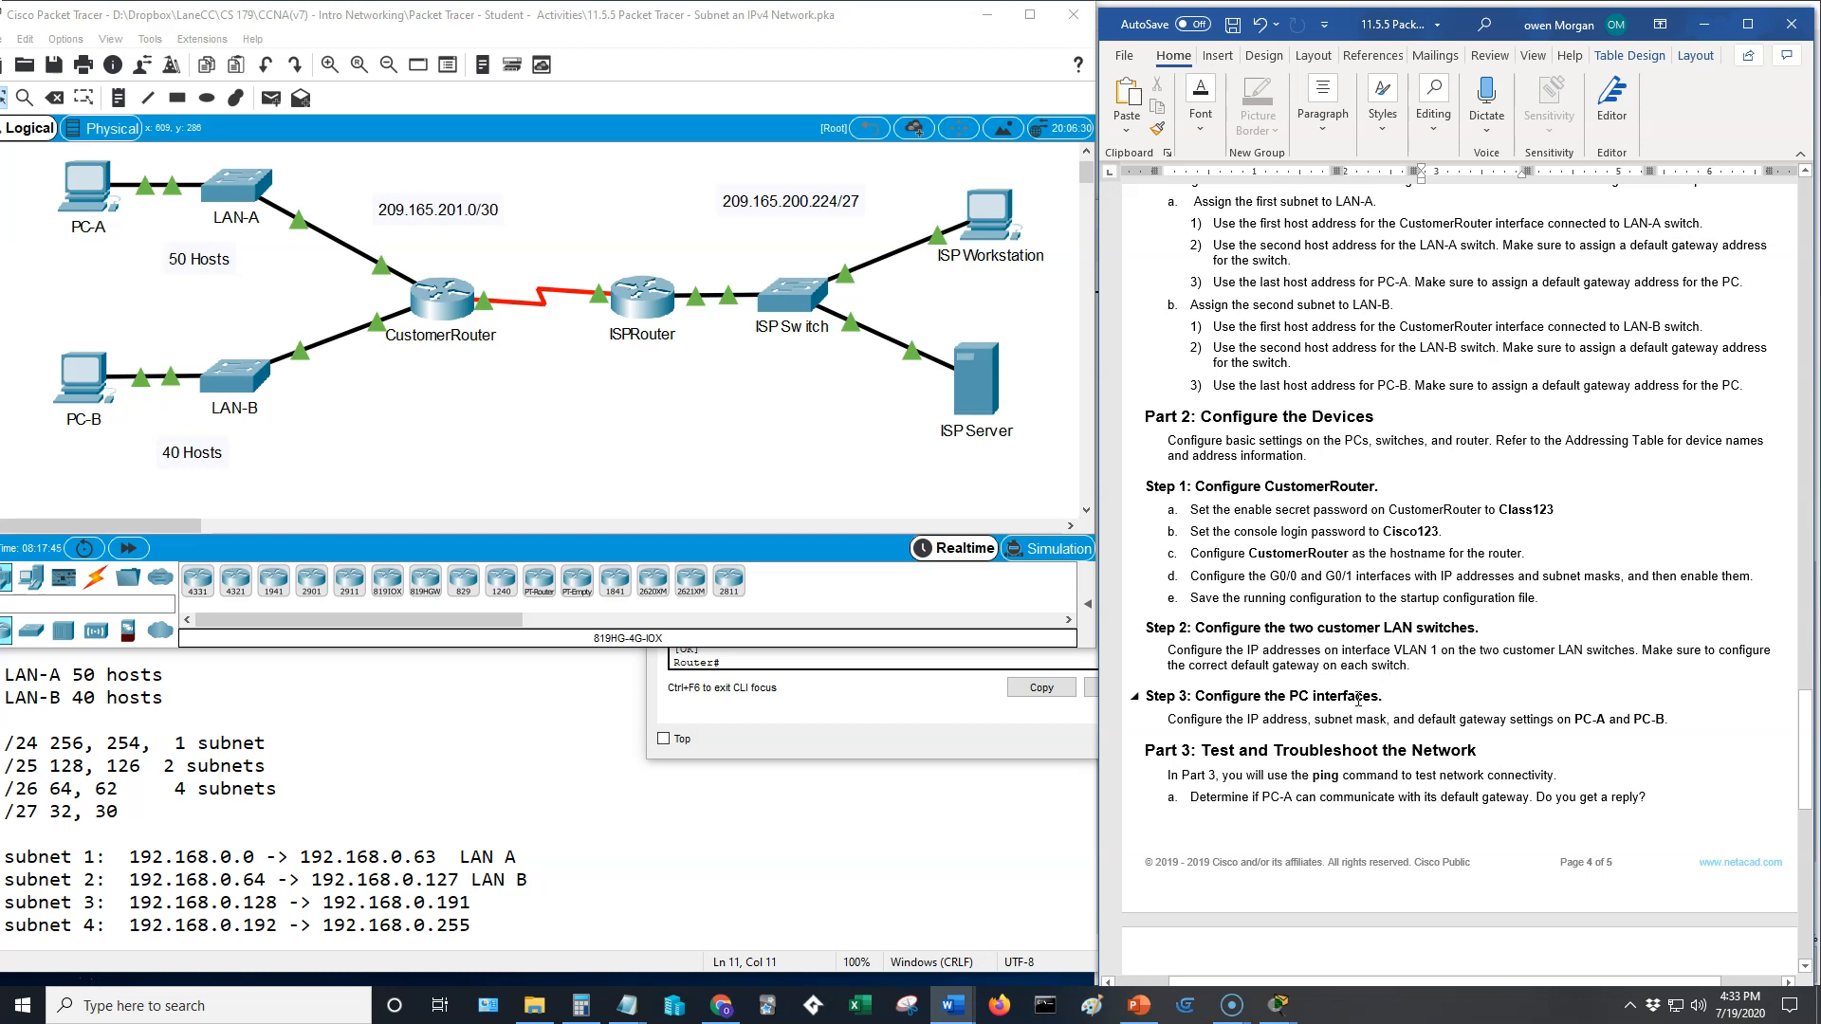
{"action": "left_click_drag", "start_coordinate": [1807, 754], "coordinate": [1786, 83]}
{"action": "left_click", "coordinate": [1233, 522]}
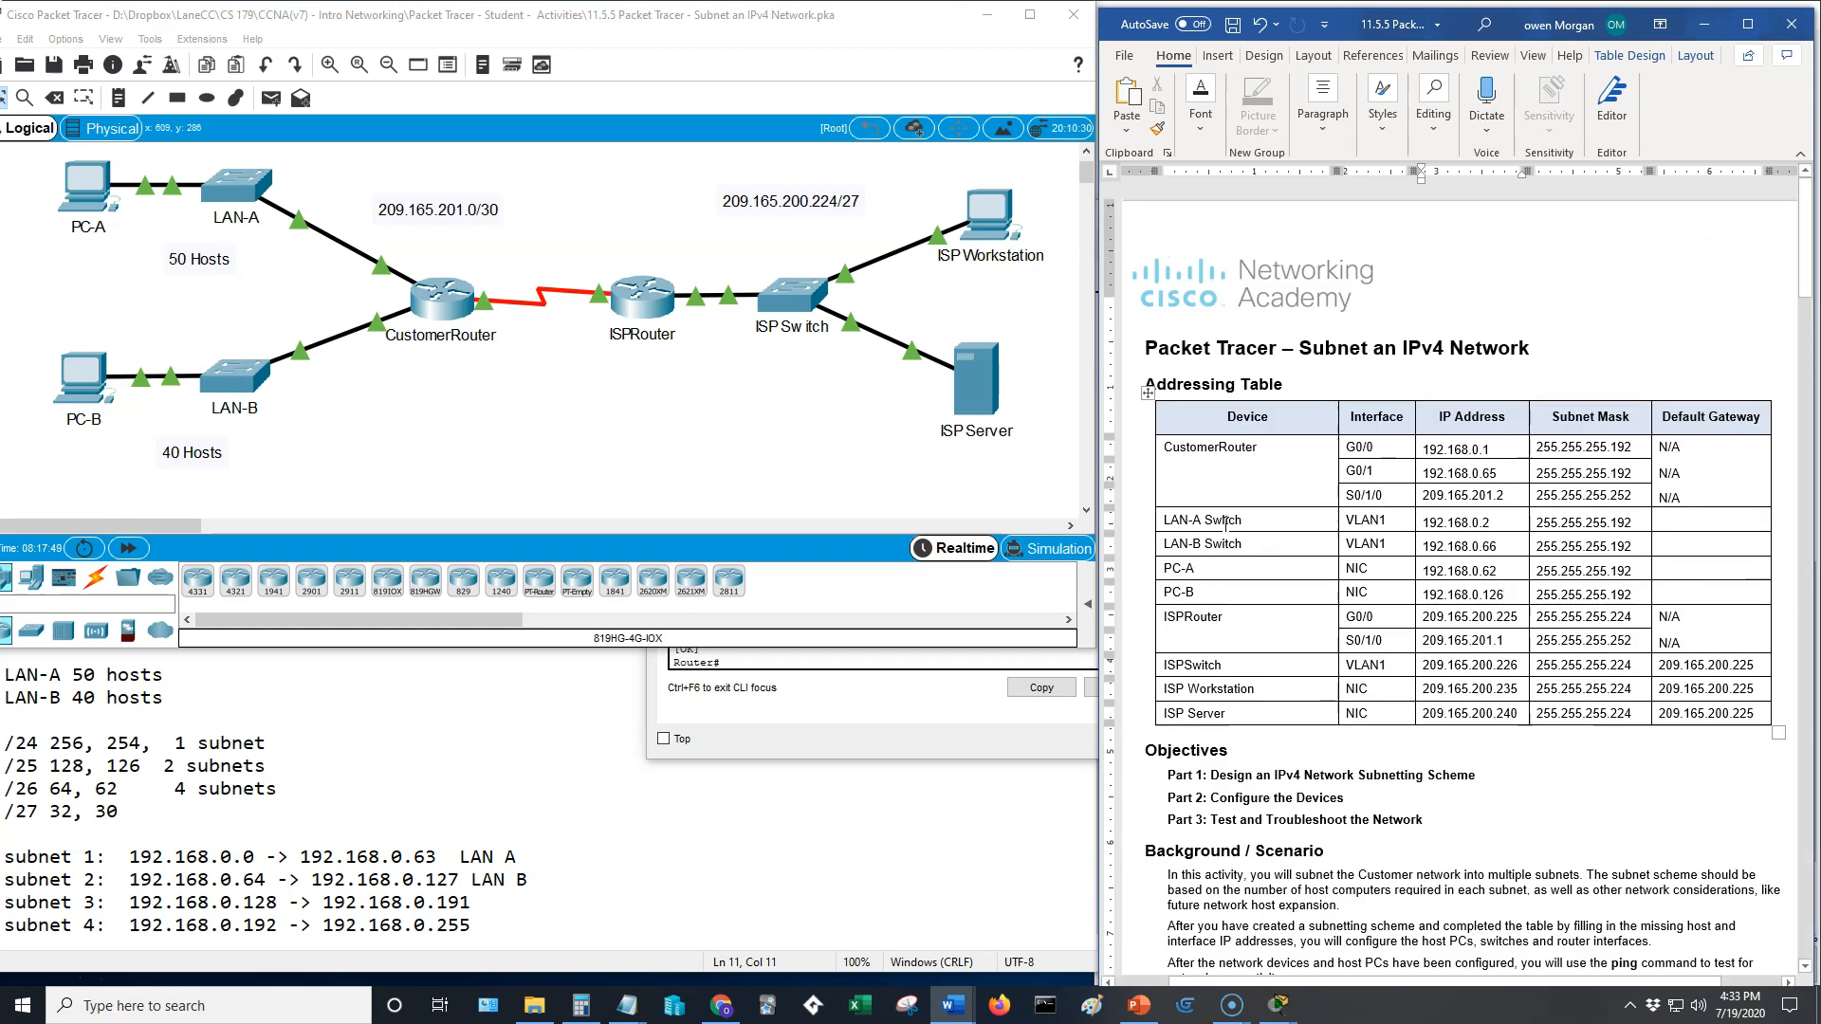
Step: Open the LAN-A switch's command line and enter global configuration mode with enable and config t
{"action": "left_click", "coordinate": [256, 187]}
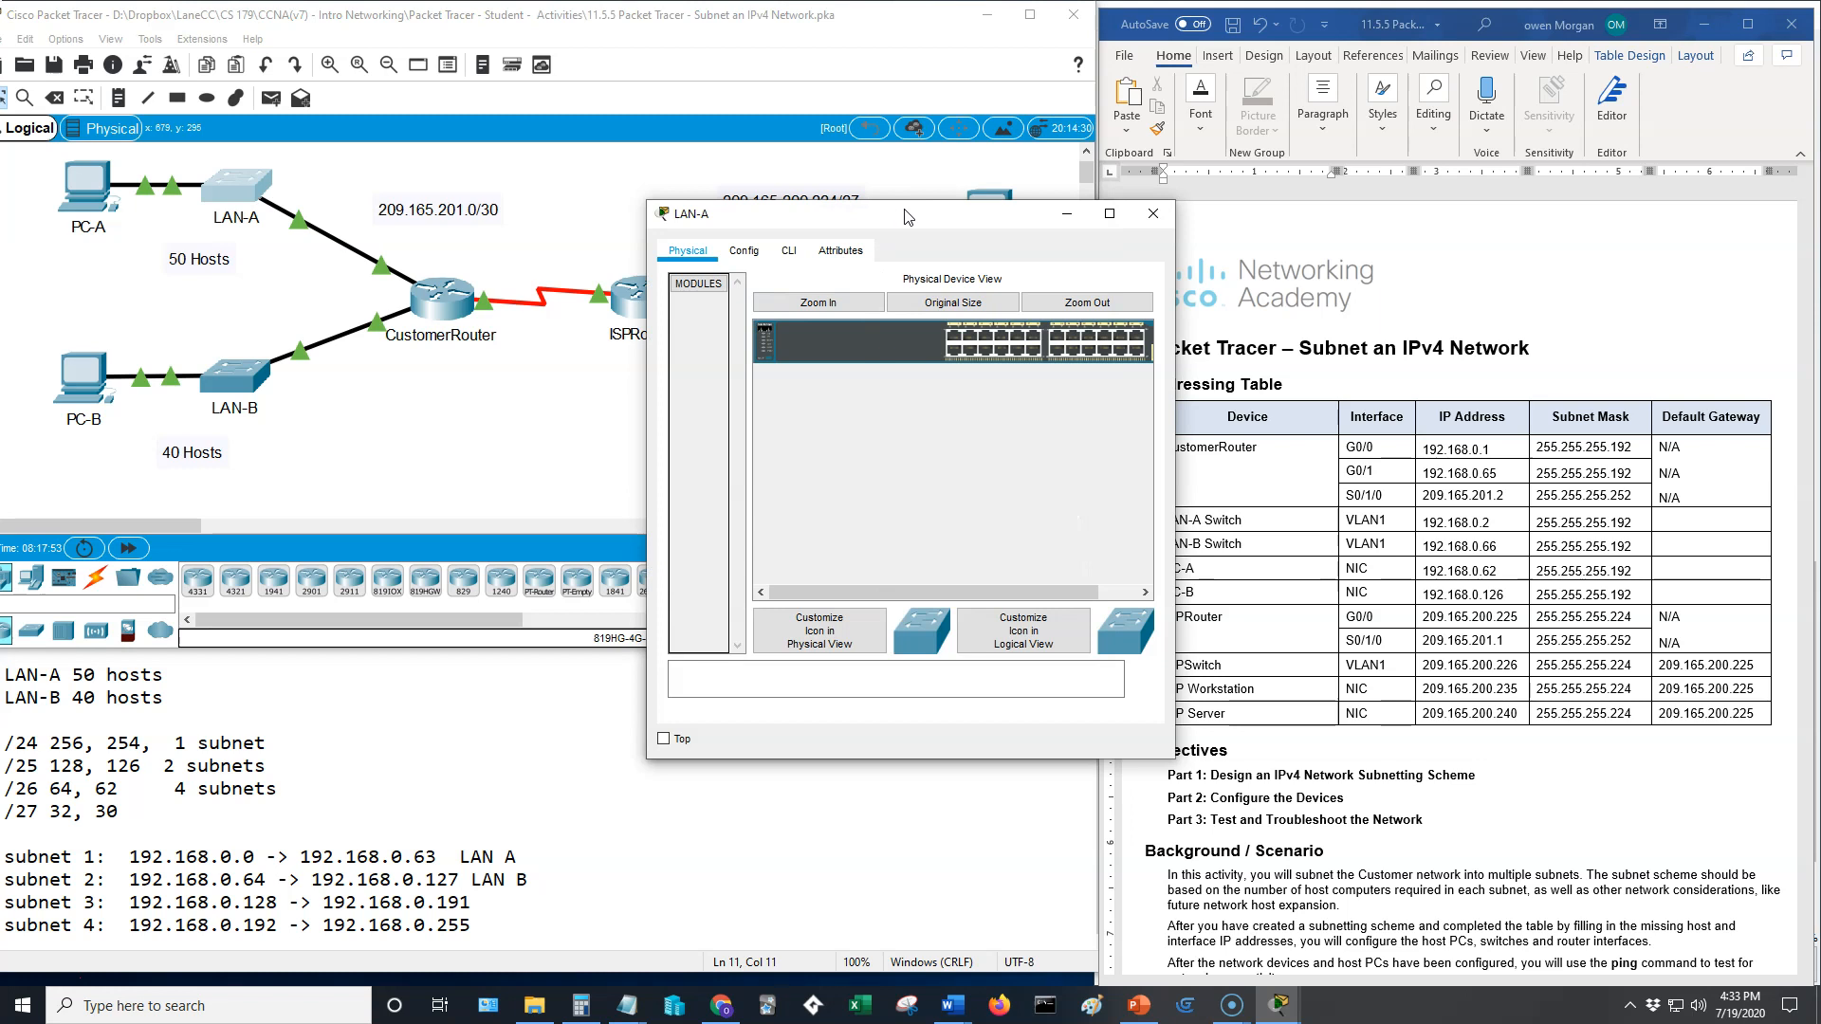
{"action": "left_click_drag", "start_coordinate": [911, 206], "coordinate": [778, 178]}
{"action": "left_click", "coordinate": [659, 212]}
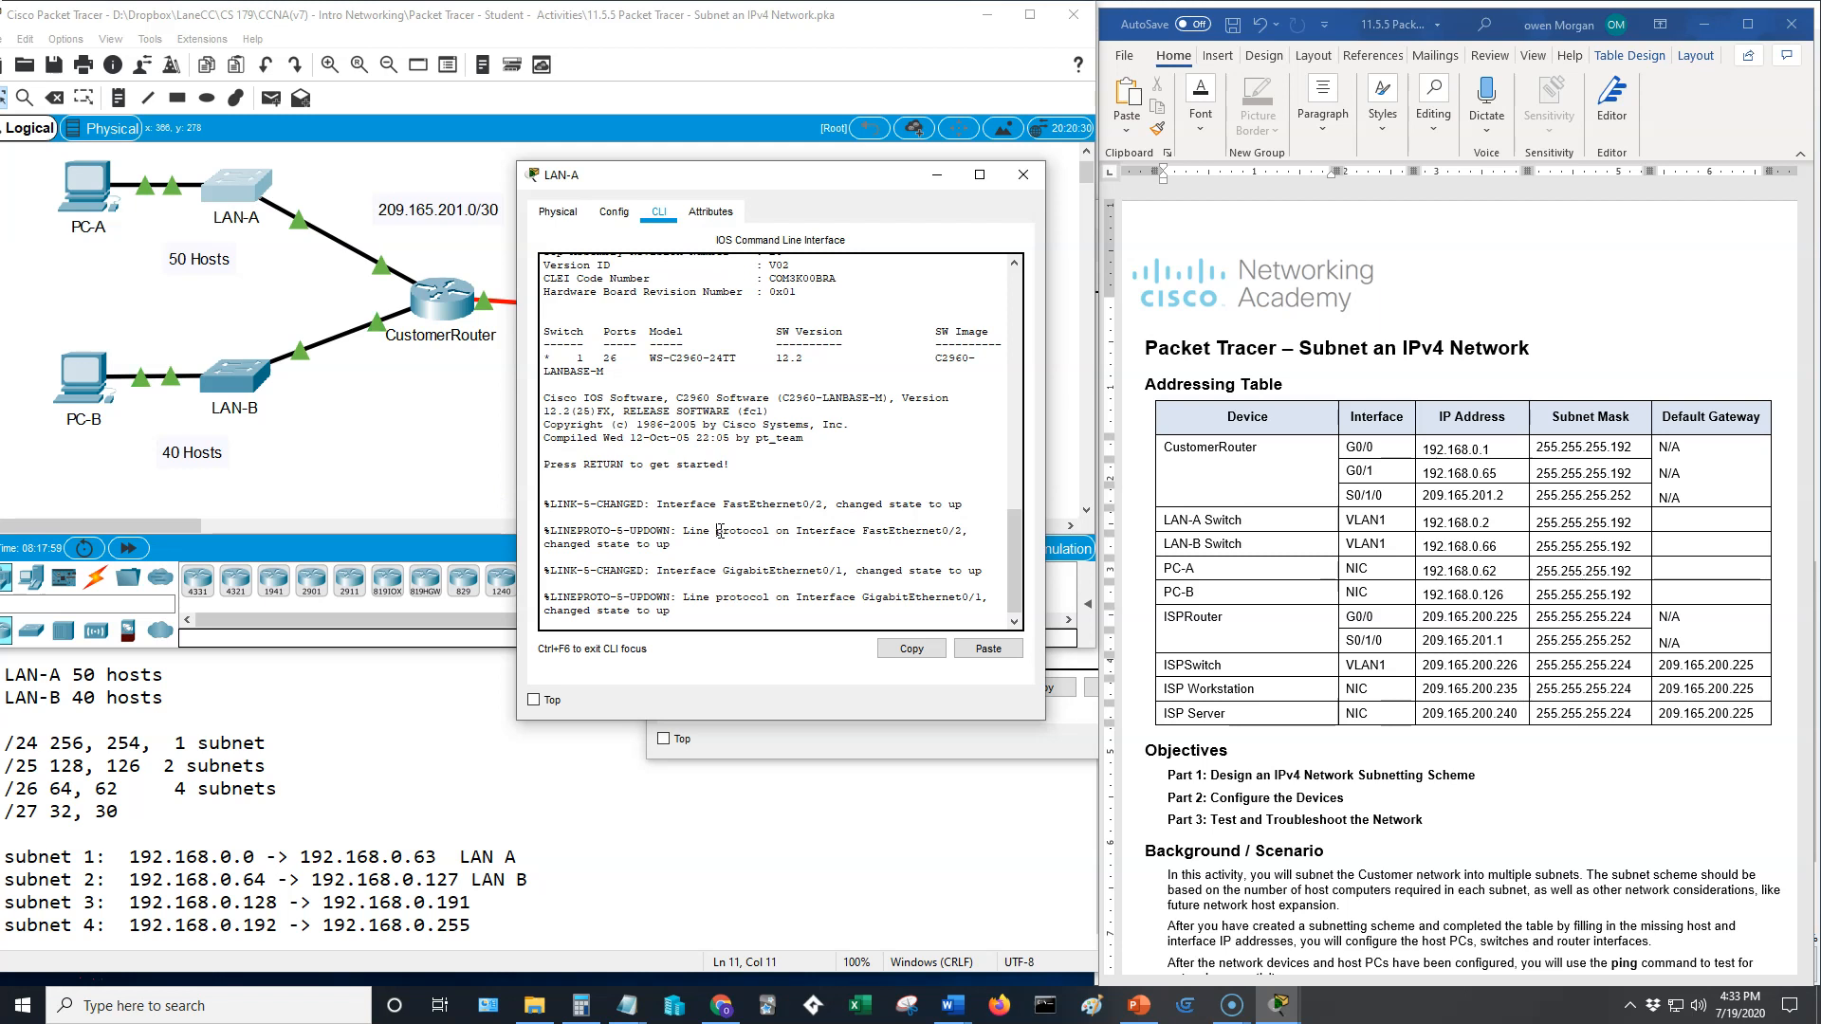
{"action": "key", "text": "Return"}
{"action": "type", "text": "e"}
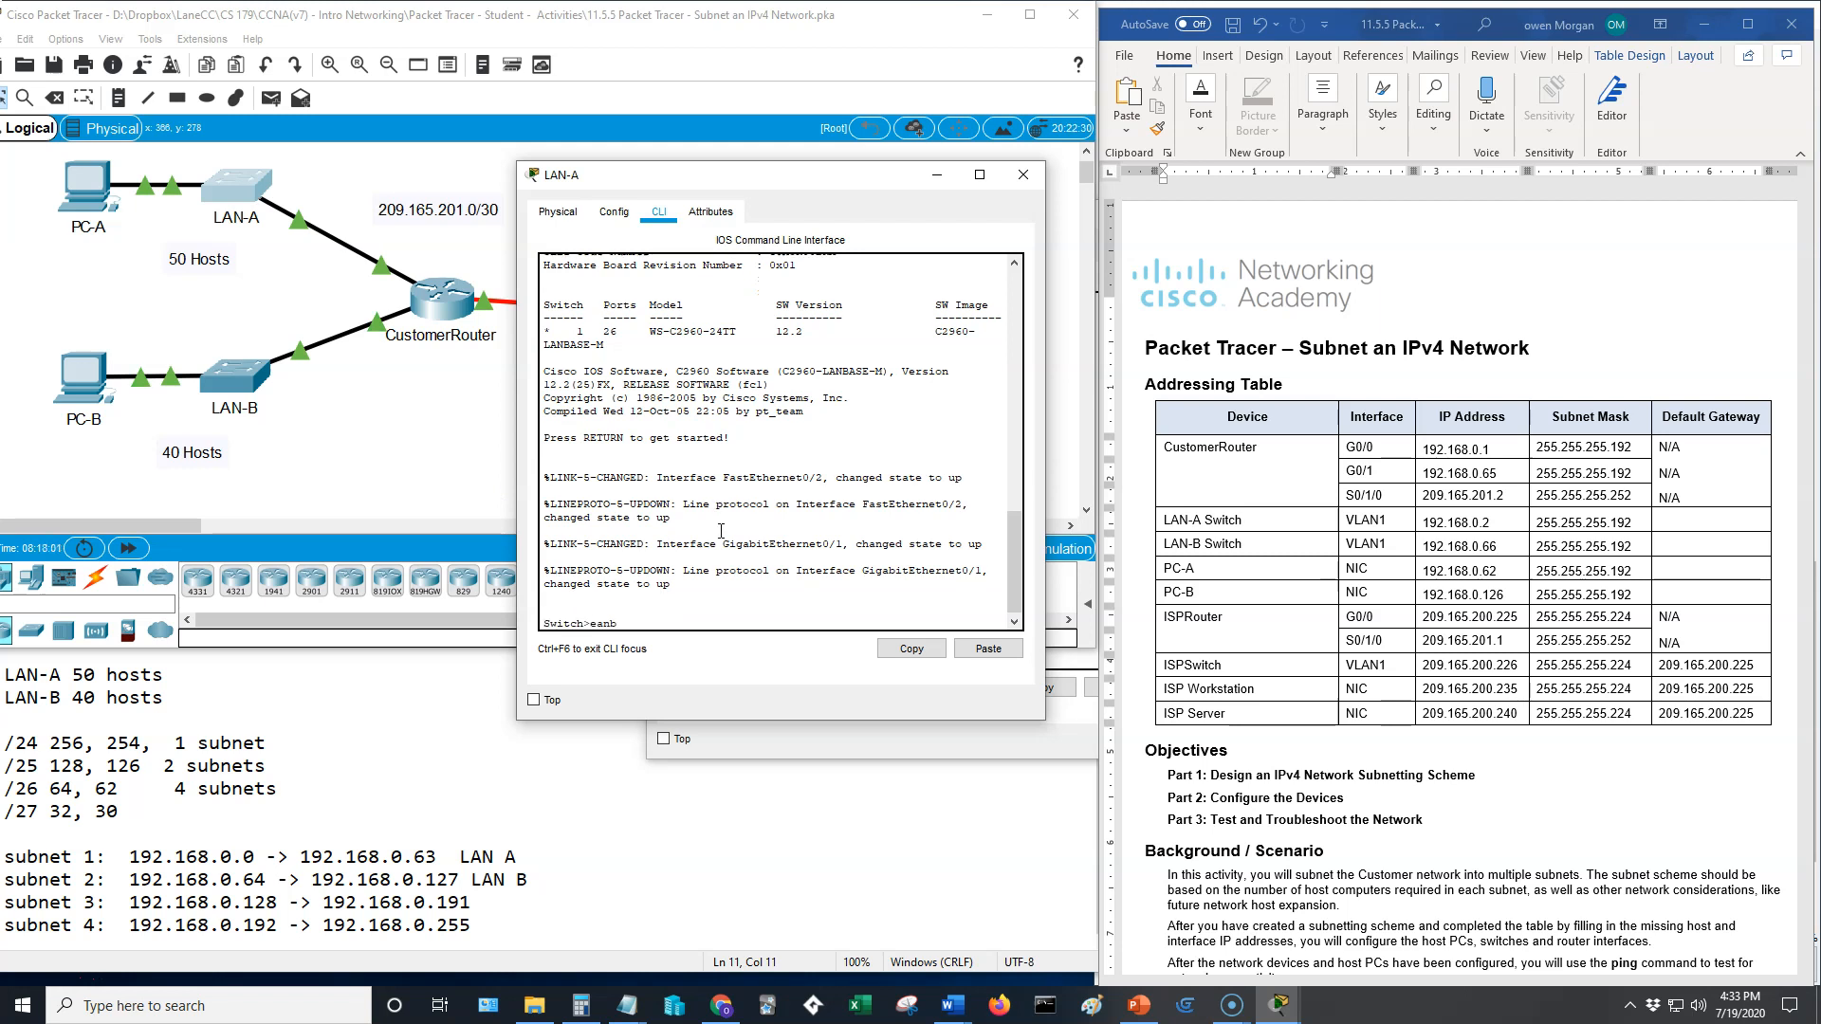
{"action": "type", "text": "nable"}
{"action": "key", "text": "Return"}
{"action": "type", "text": "config t"}
{"action": "key", "text": "Return"}
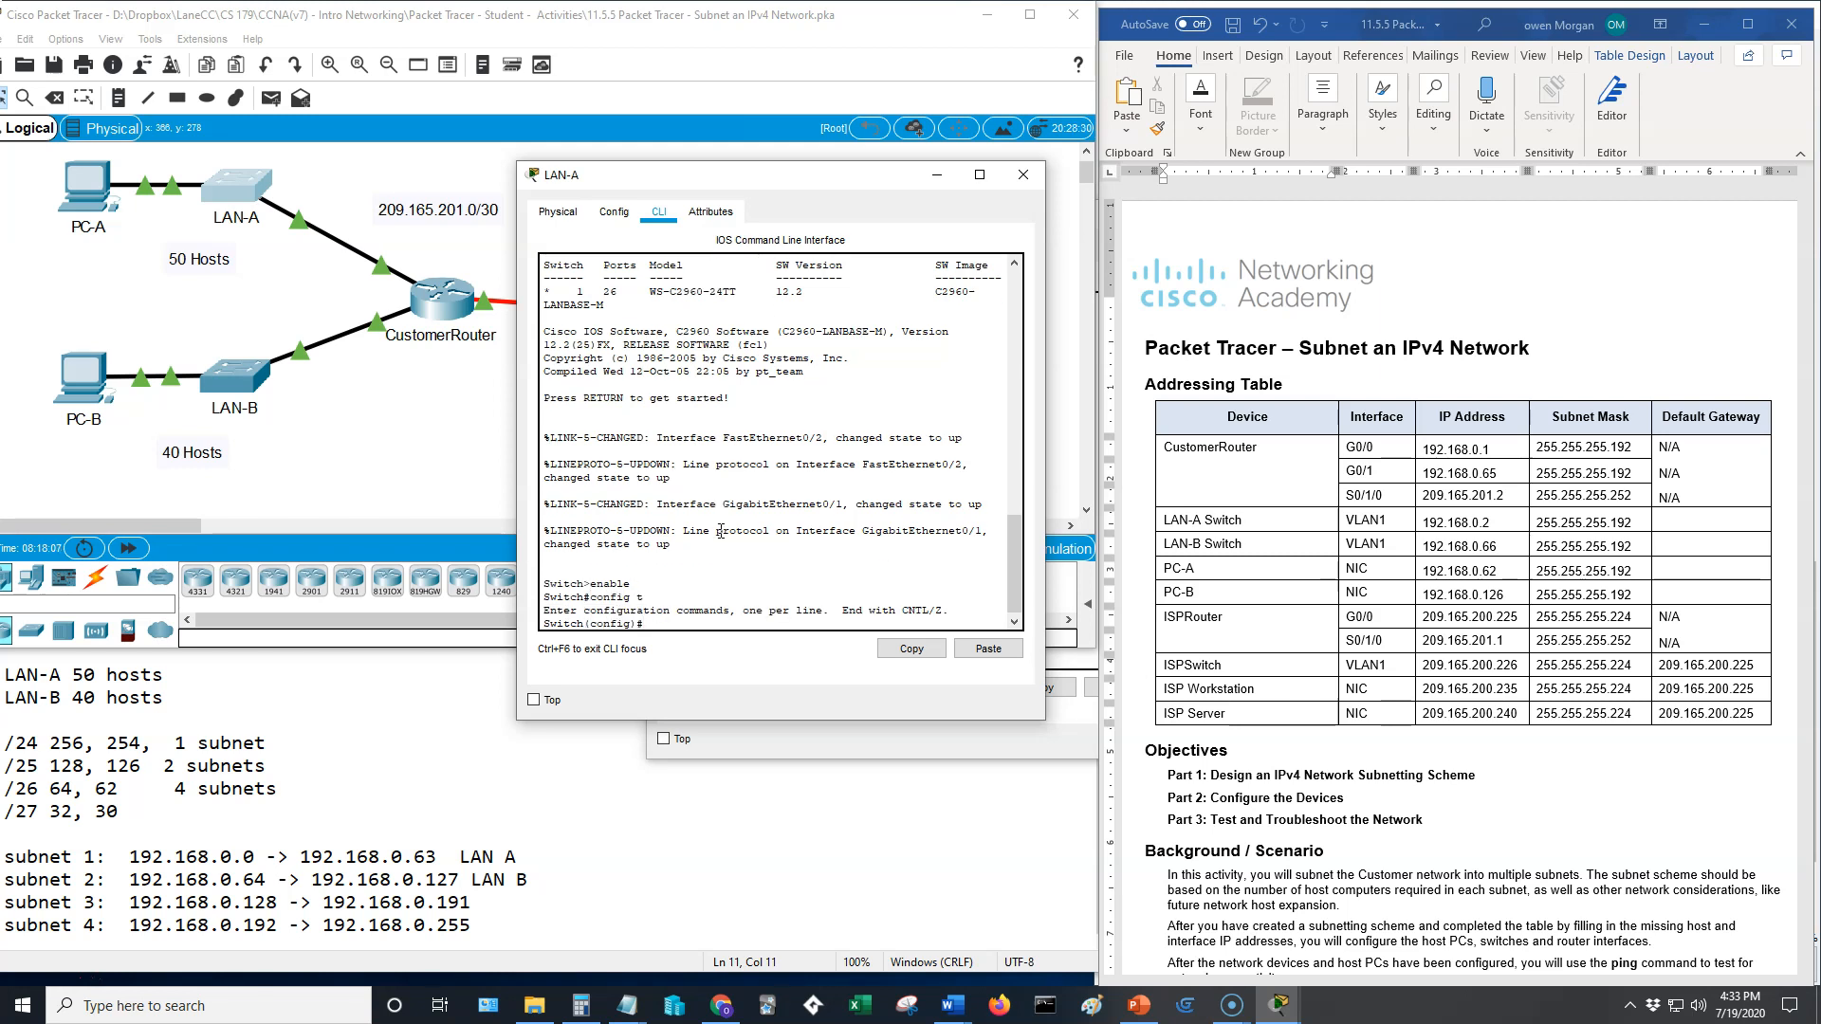
Step: Assign IP address 192.168.0.2 with mask 255.255.255.192 to interface VLAN 1 on LAN-A, and exit interface configuration
{"action": "type", "text": "int vlan"}
{"action": "key", "text": "Return"}
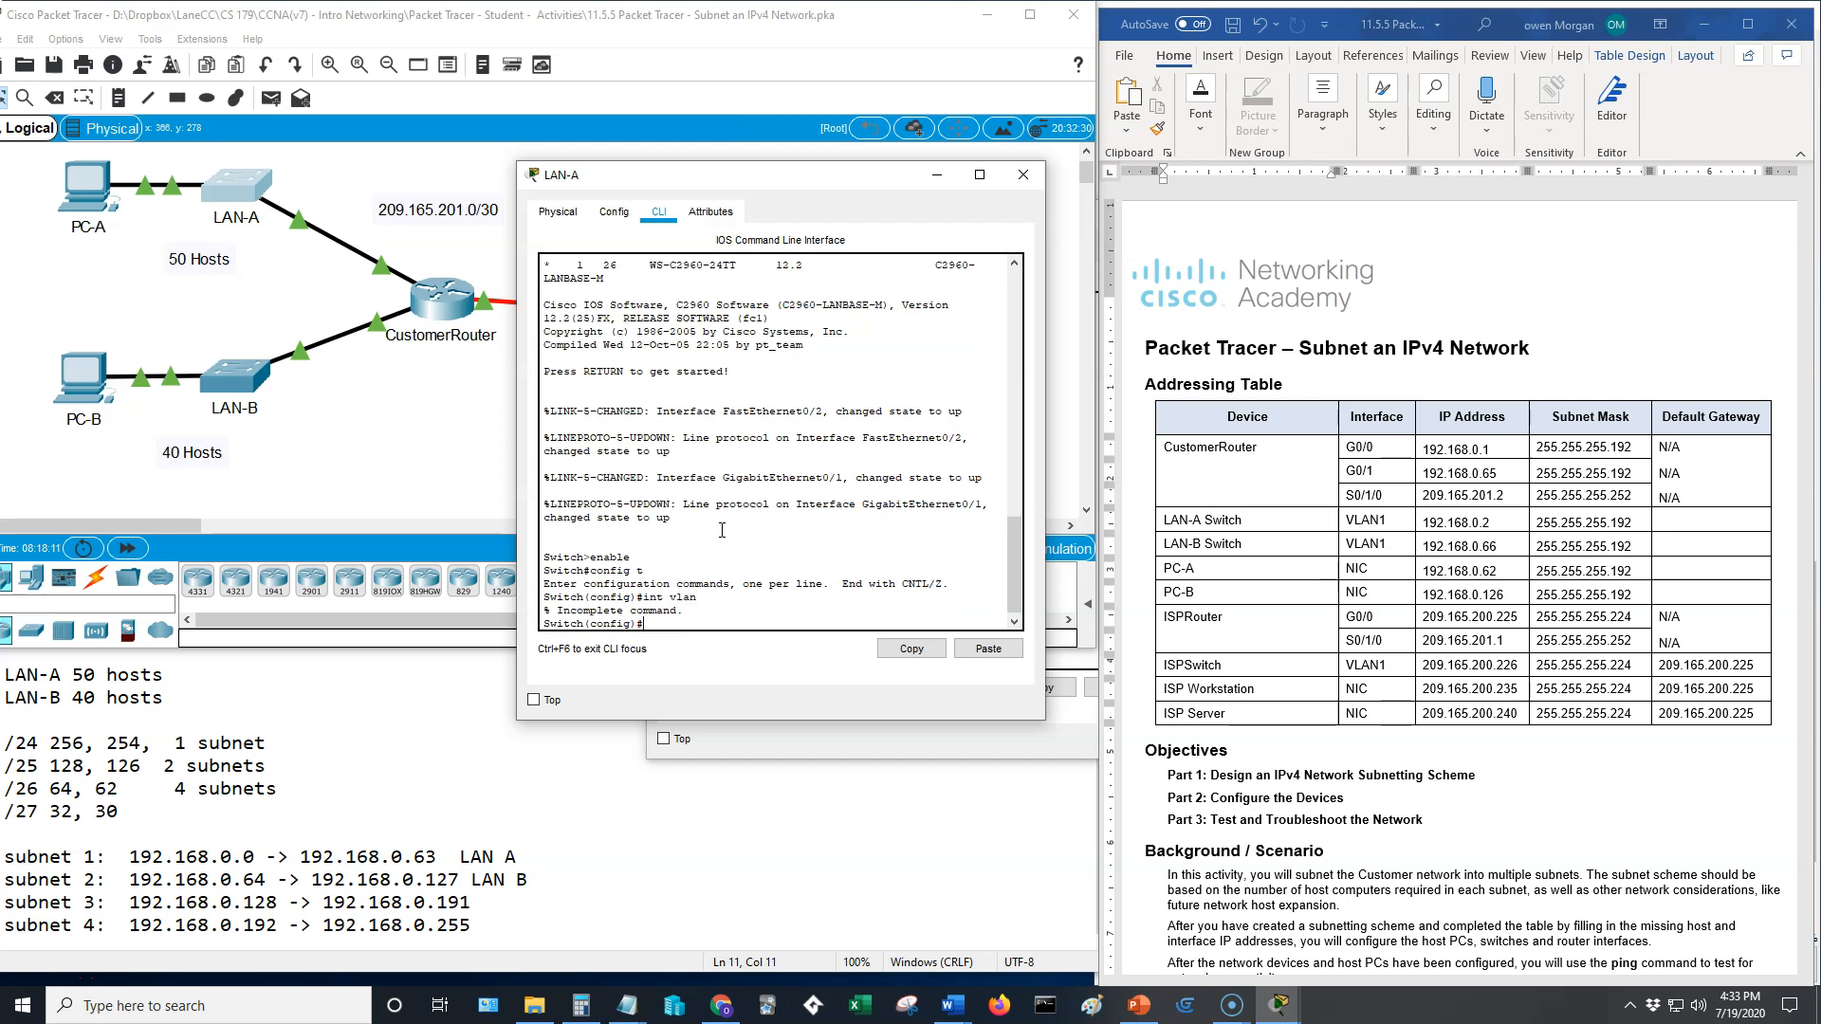
{"action": "type", "text": "int valan 1"}
{"action": "key", "text": "Return"}
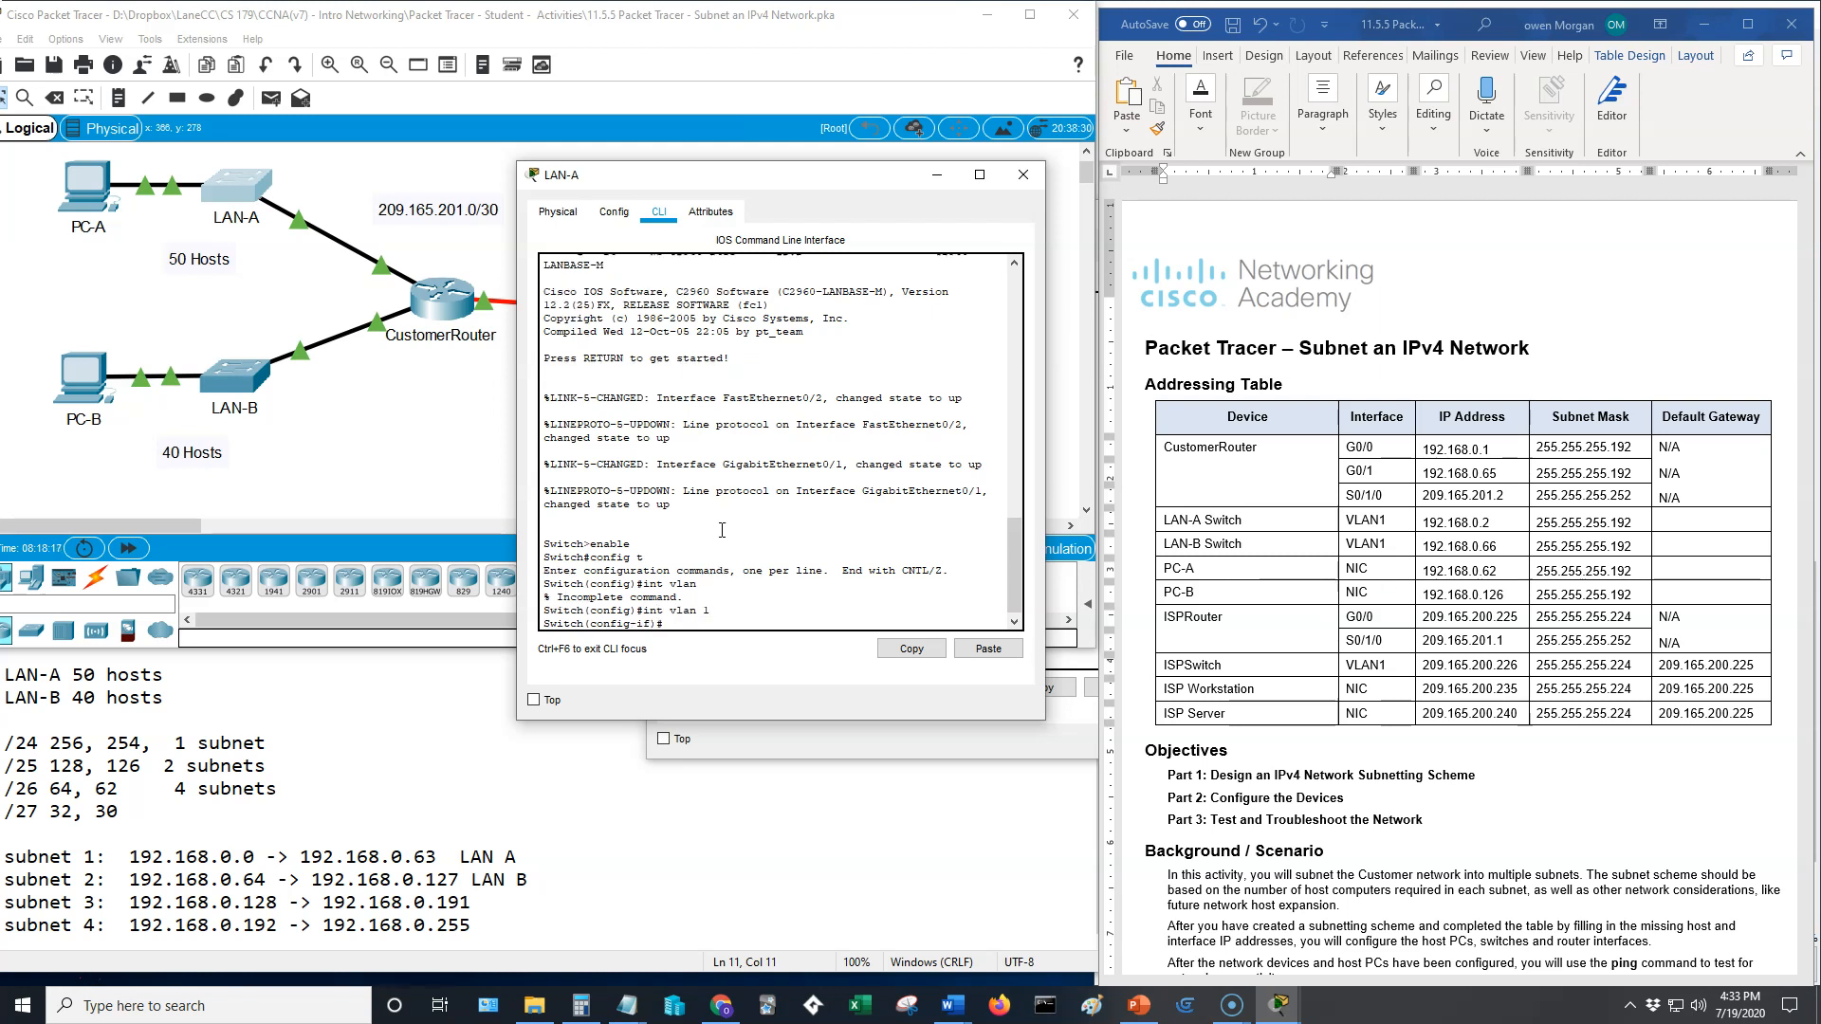
{"action": "type", "text": "ip address 192.168.0.2 255.255.255.192"}
{"action": "key", "text": "Return"}
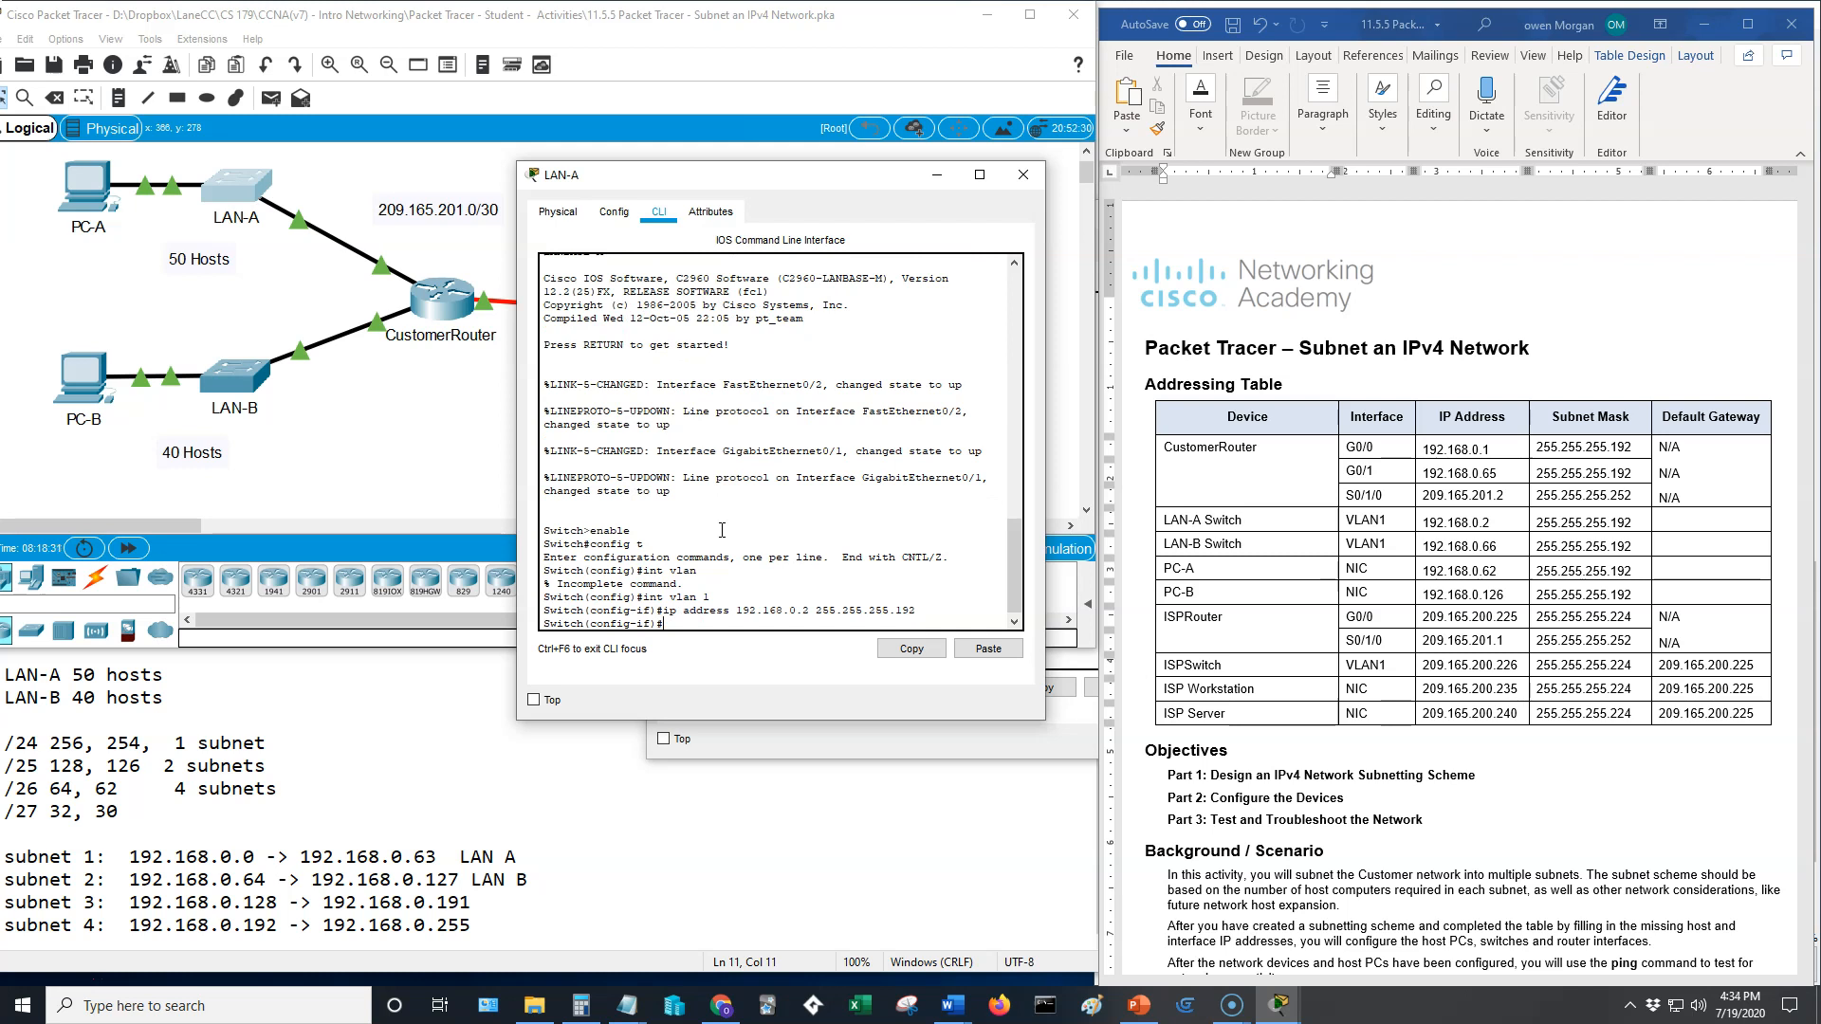
{"action": "type", "text": "exit"}
{"action": "key", "text": "Return"}
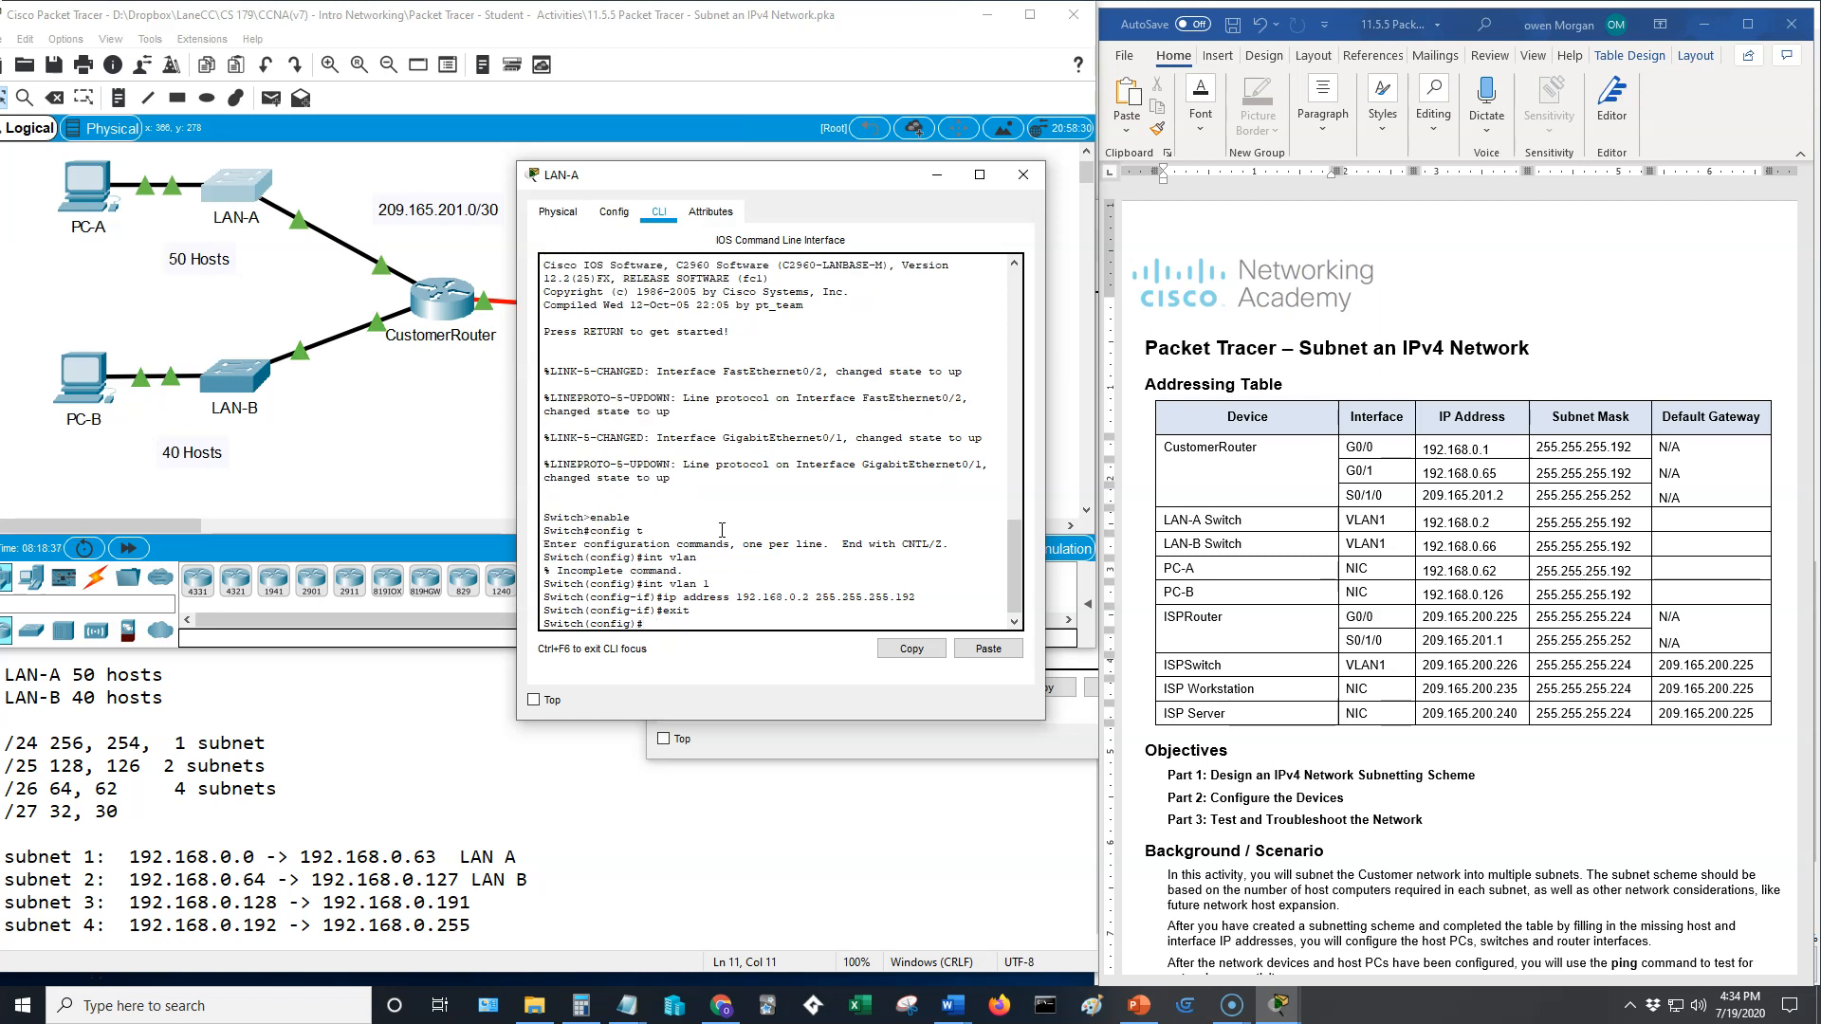
Step: List the global configuration commands and the ip subcommands on the LAN-A switch
{"action": "type", "text": "?"}
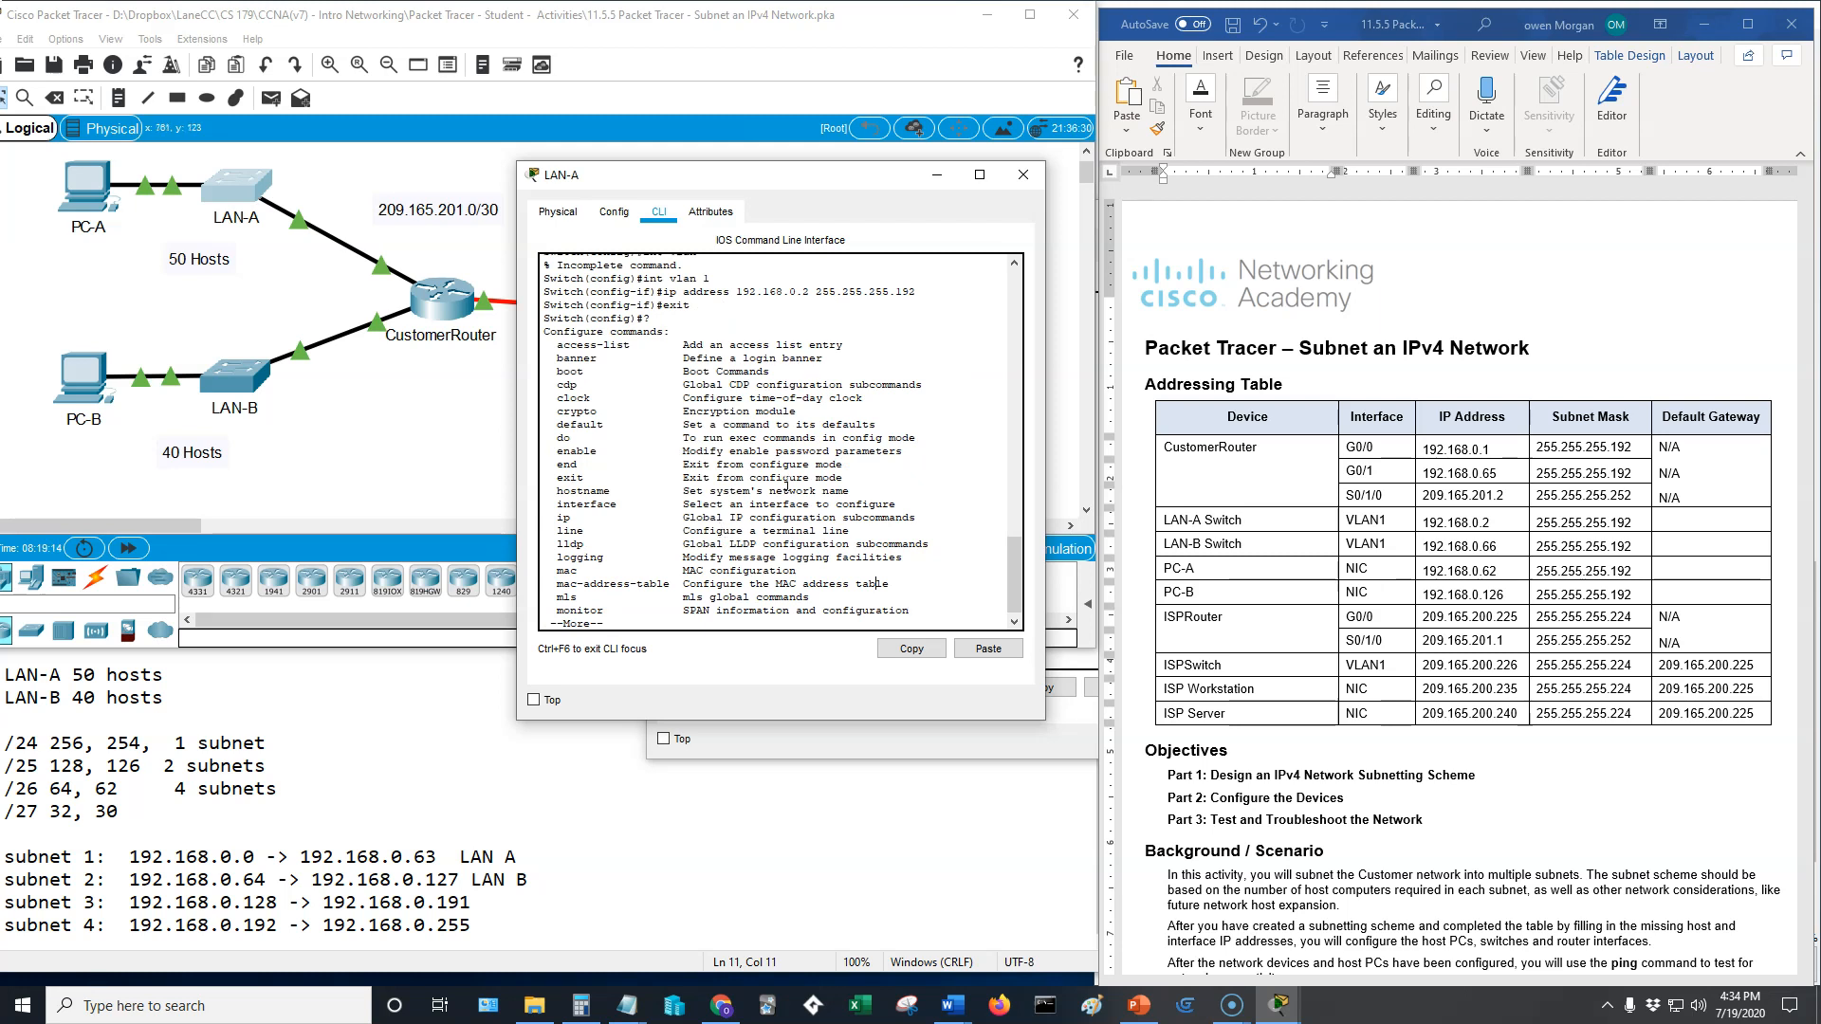
{"action": "key", "text": "space"}
{"action": "type", "text": "ip ?"}
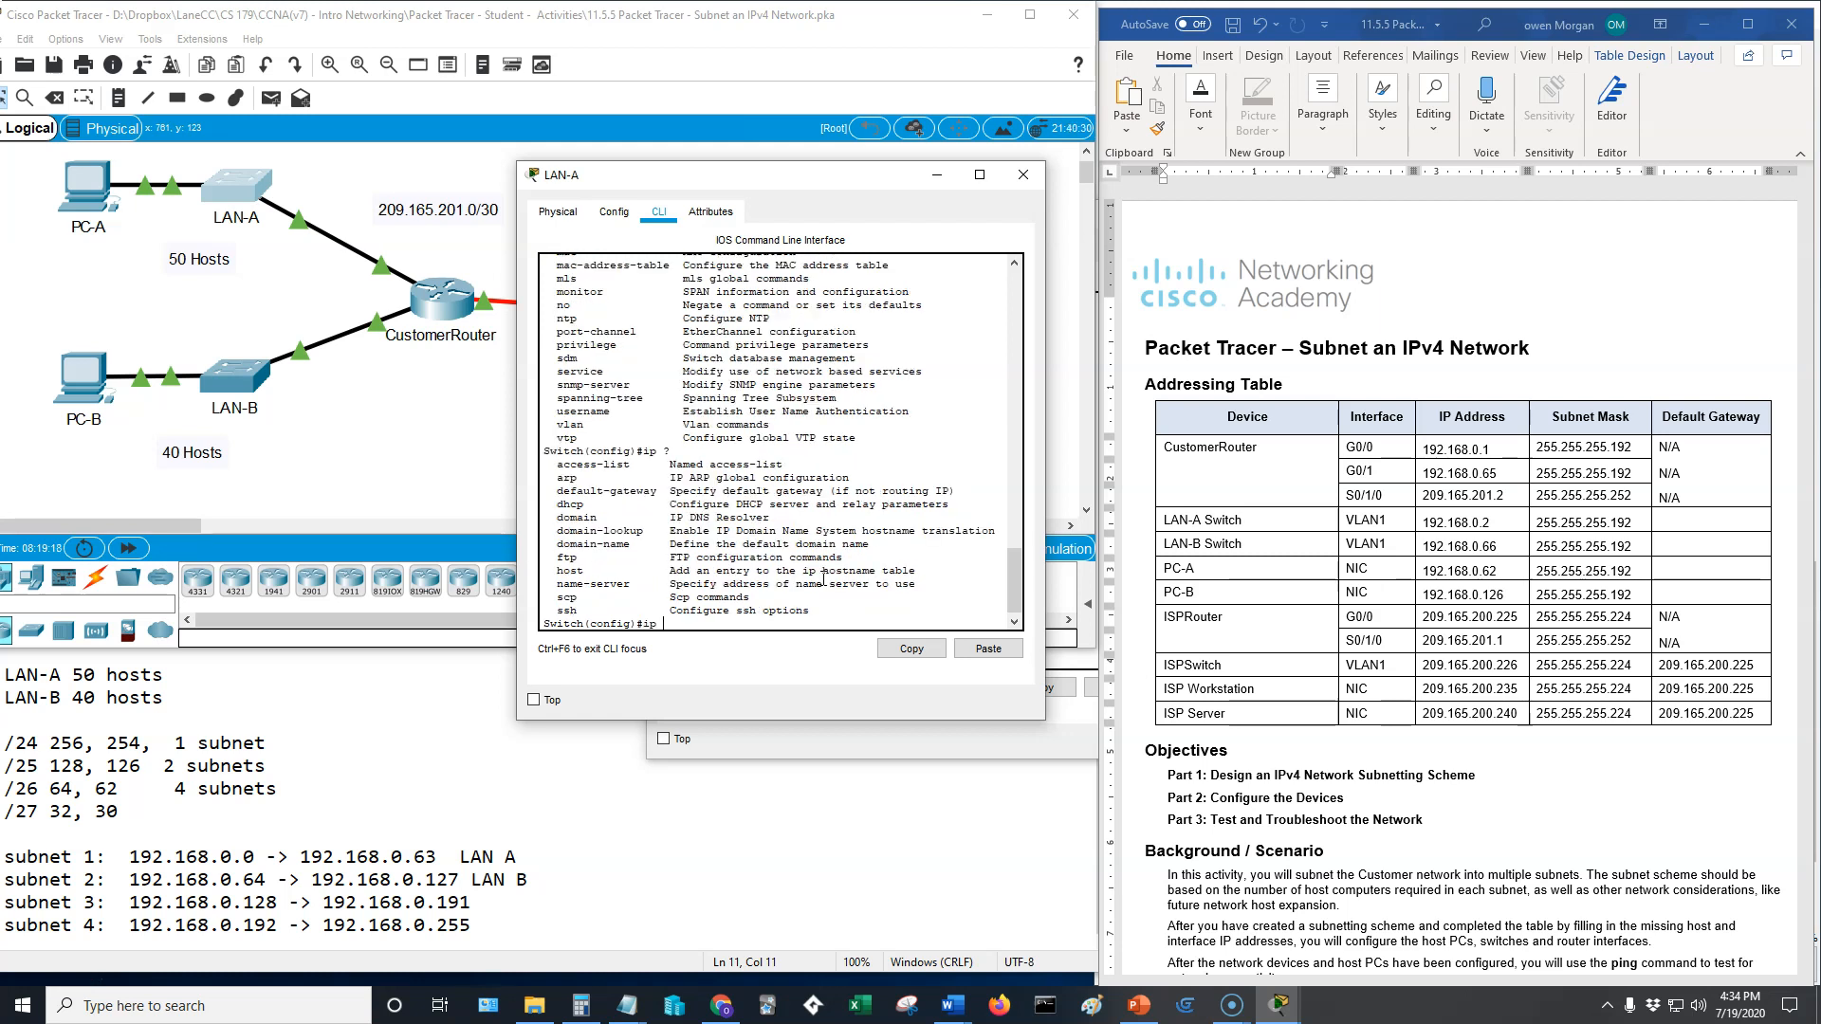
Step: Set LAN-A's default gateway to 192.168.0.1 with ip default-gateway, and exit to privileged EXEC mode
{"action": "type", "text": "def"}
{"action": "key", "text": "Tab"}
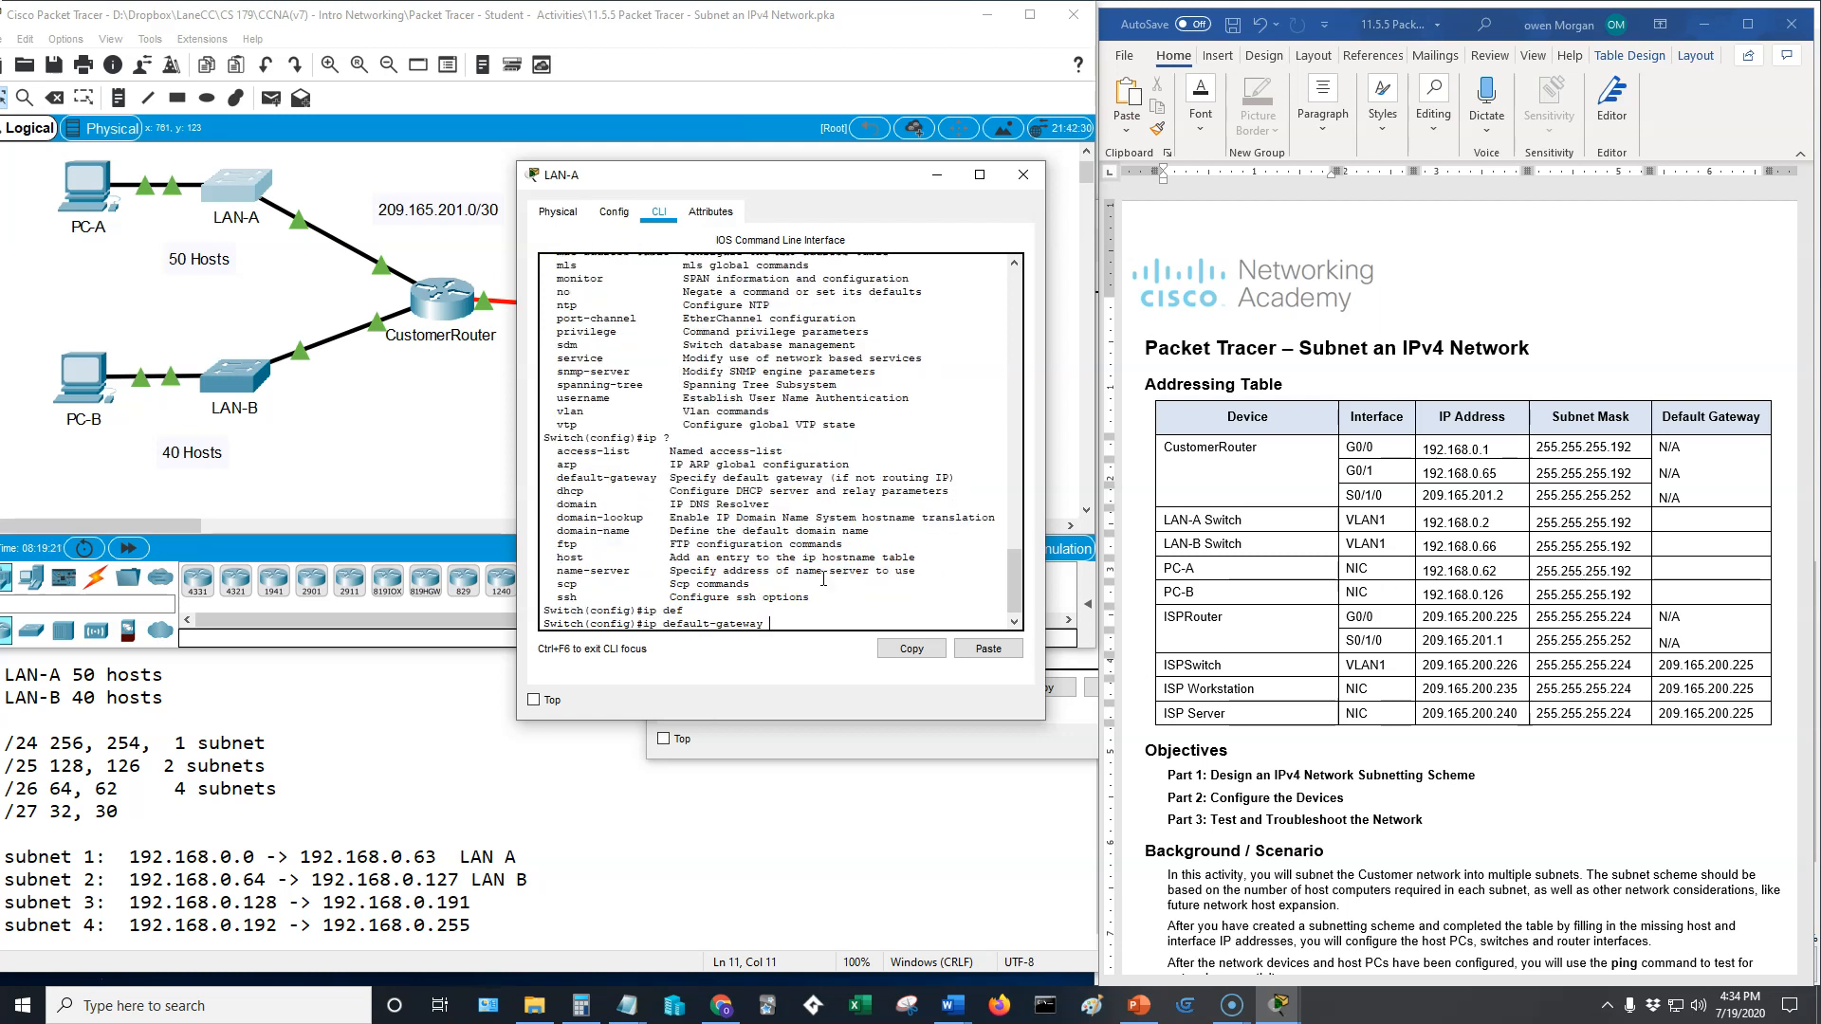
{"action": "type", "text": "?"}
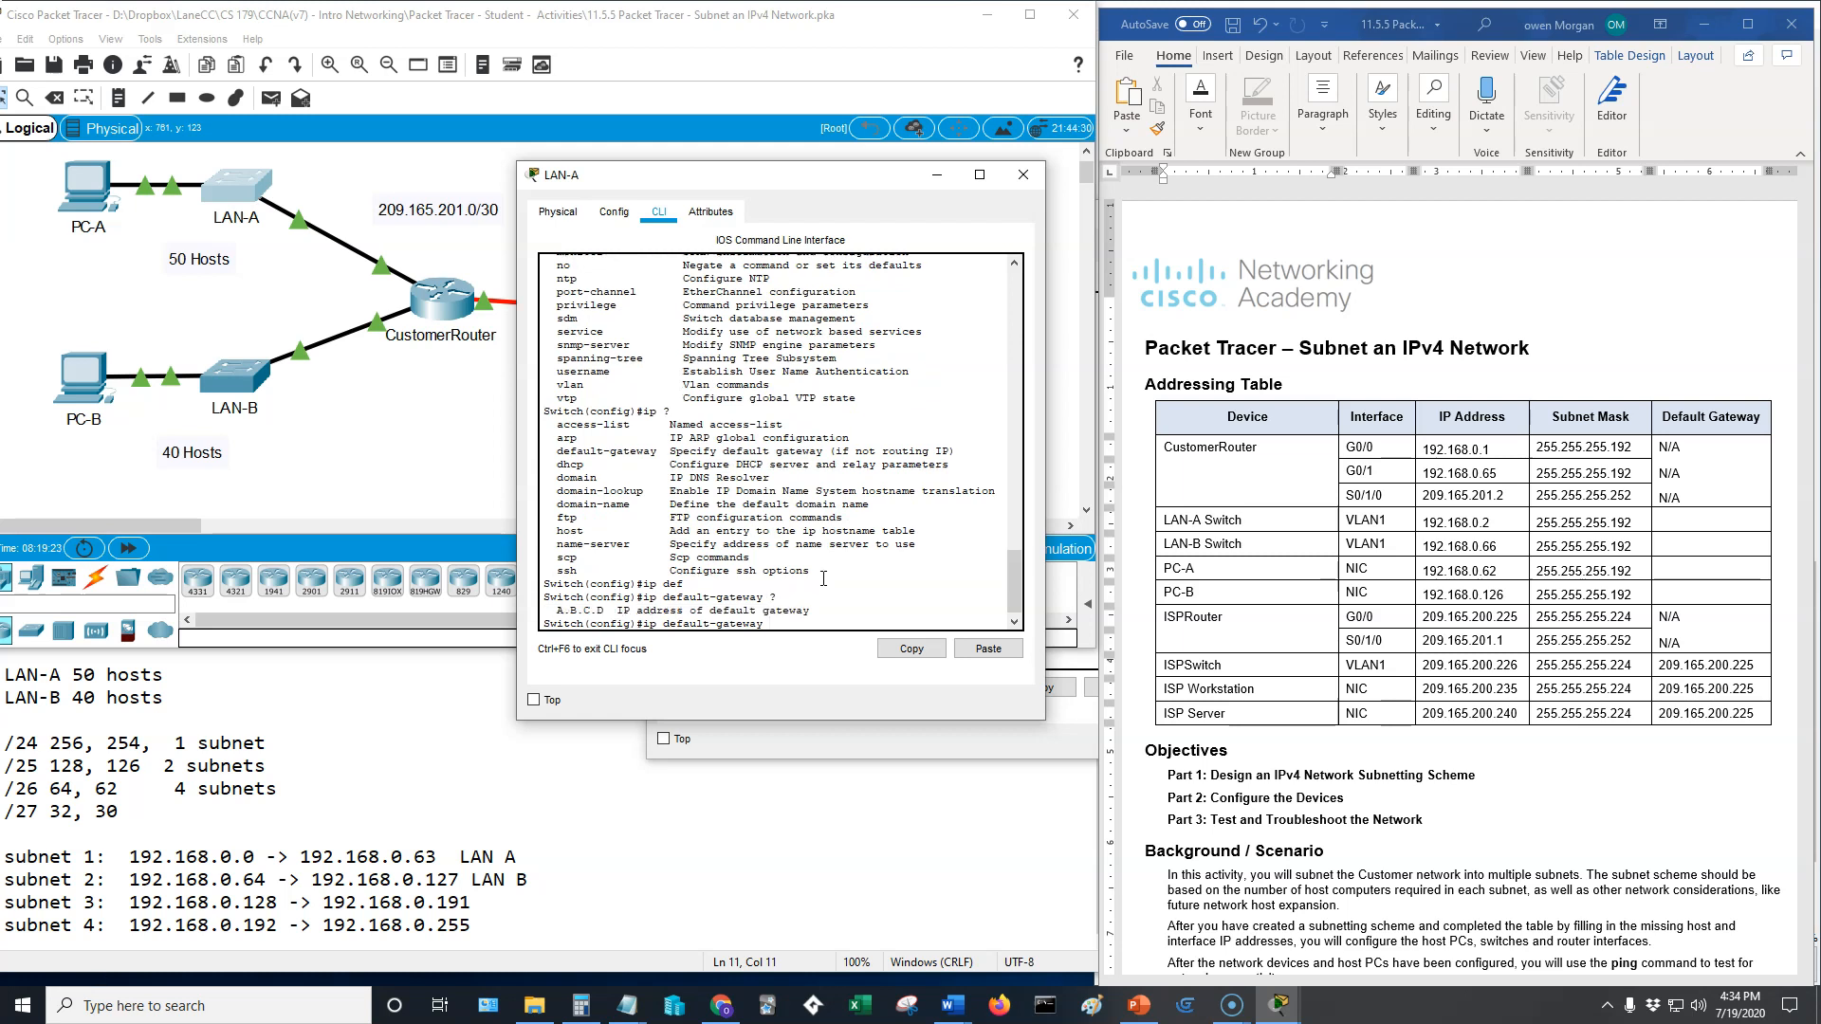
{"action": "type", "text": "192.168.0."}
{"action": "type", "text": "1"}
{"action": "key", "text": "Return"}
{"action": "type", "text": "exit"}
{"action": "key", "text": "Return"}
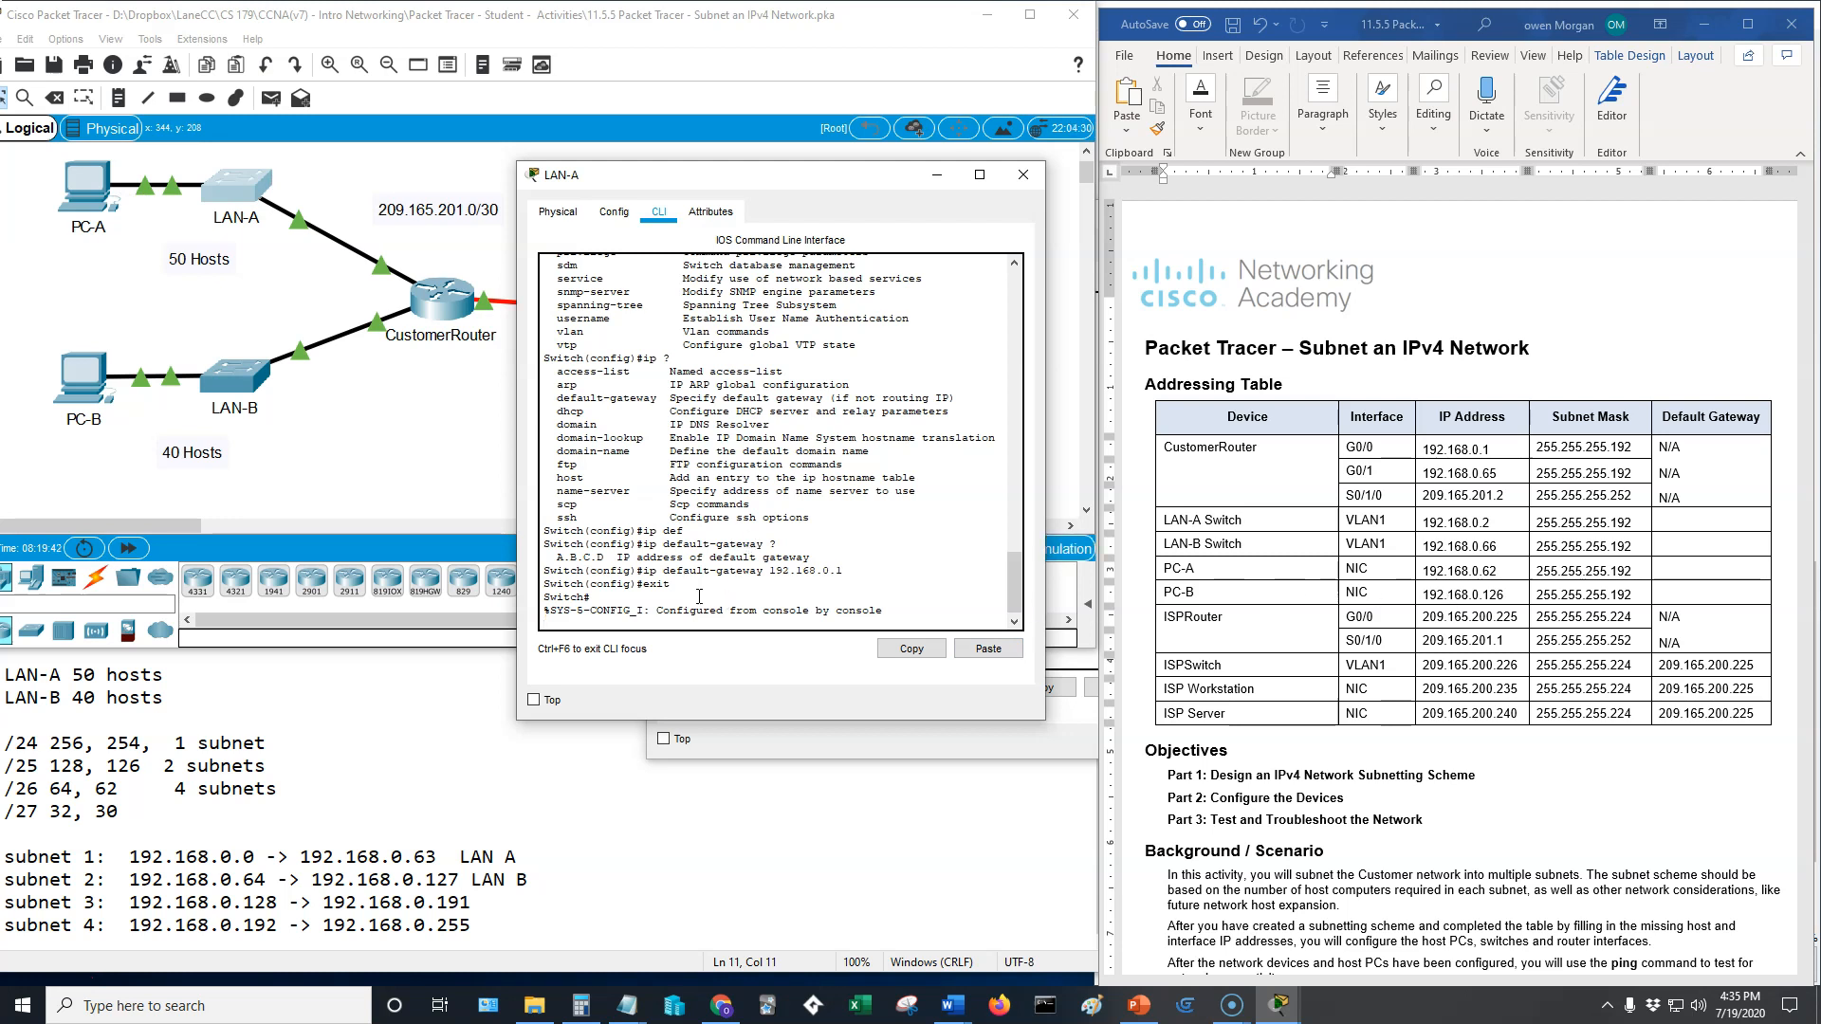
Step: Open PC-A's IP configuration and set its static IP address to 192.168.0.62
{"action": "left_click", "coordinate": [109, 196]}
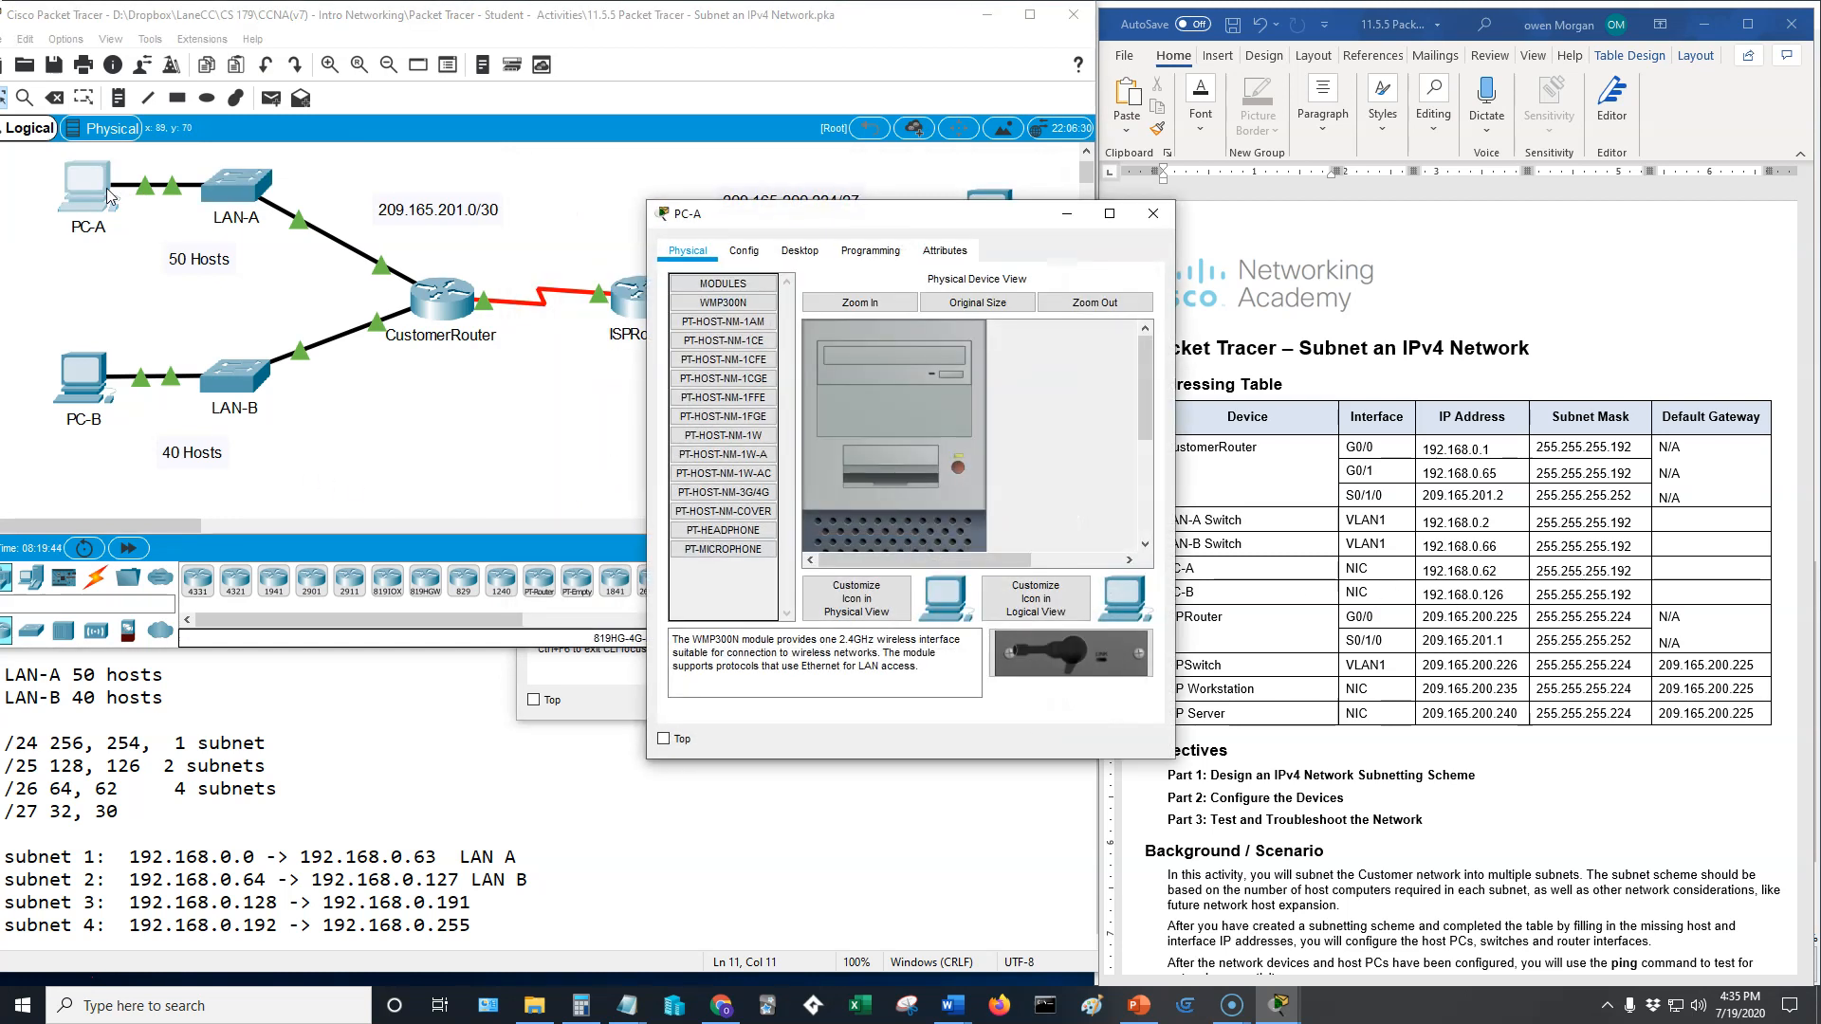
{"action": "left_click", "coordinate": [802, 254]}
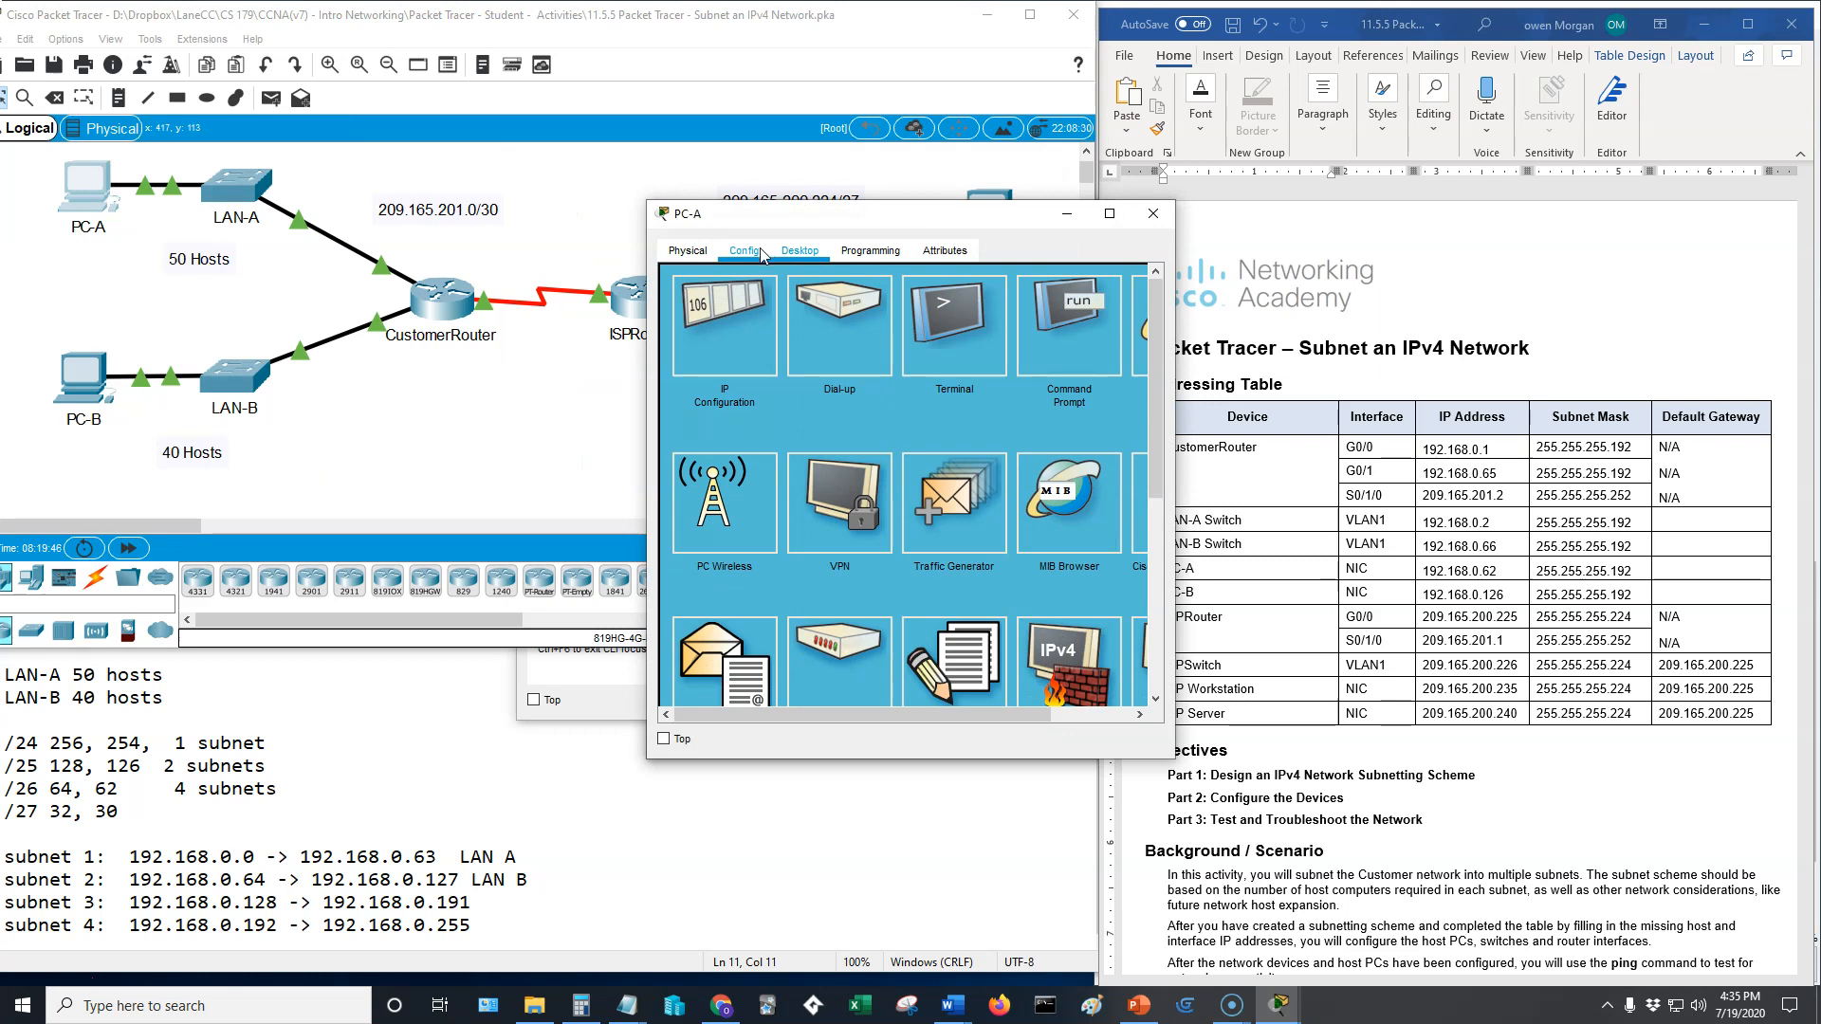
{"action": "left_click", "coordinate": [735, 290]}
{"action": "left_click", "coordinate": [906, 383]}
{"action": "type", "text": "1"}
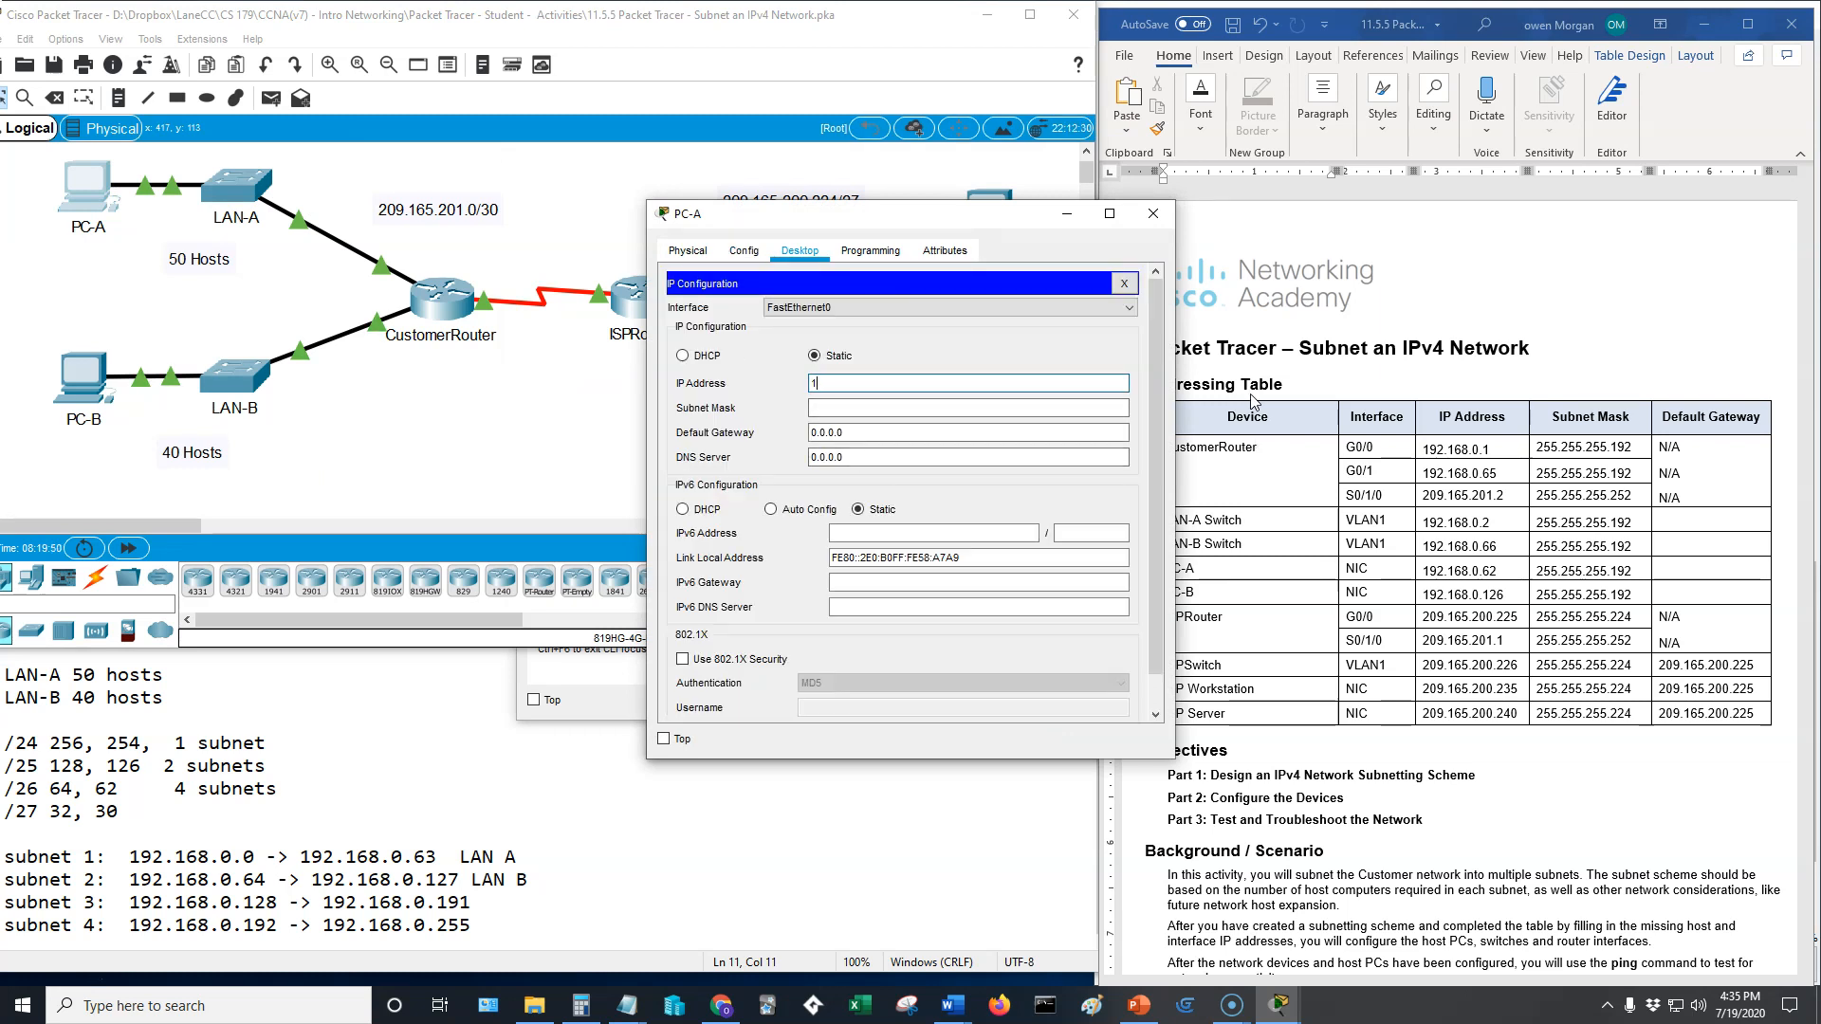
{"action": "type", "text": "92.1"}
{"action": "type", "text": "68.0.62"}
Step: Set PC-A's subnet mask to 255.255.255.192 and its default gateway to 192.168.0.1
{"action": "key", "text": "Tab"}
{"action": "key", "text": "End"}
{"action": "key", "text": "BackSpace"}
{"action": "type", "text": "192"}
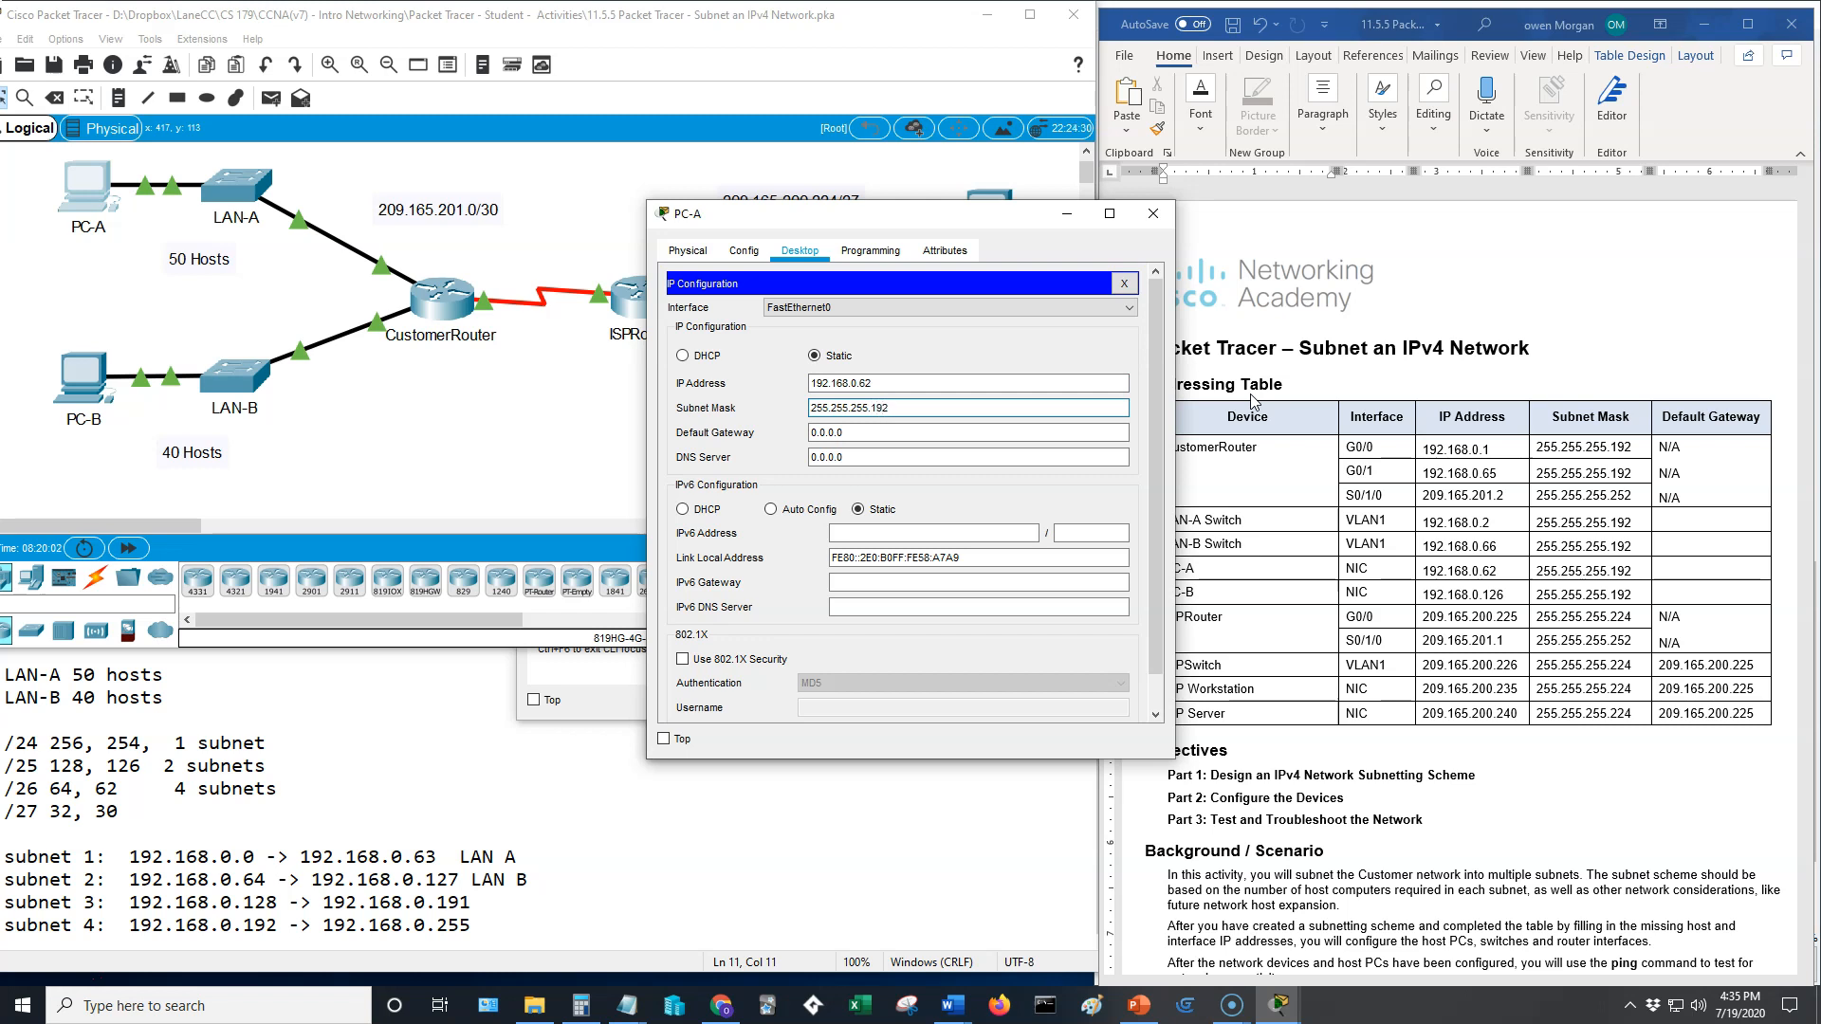
{"action": "left_click_drag", "start_coordinate": [891, 432], "coordinate": [812, 428]}
{"action": "type", "text": "192.168.0.1"}
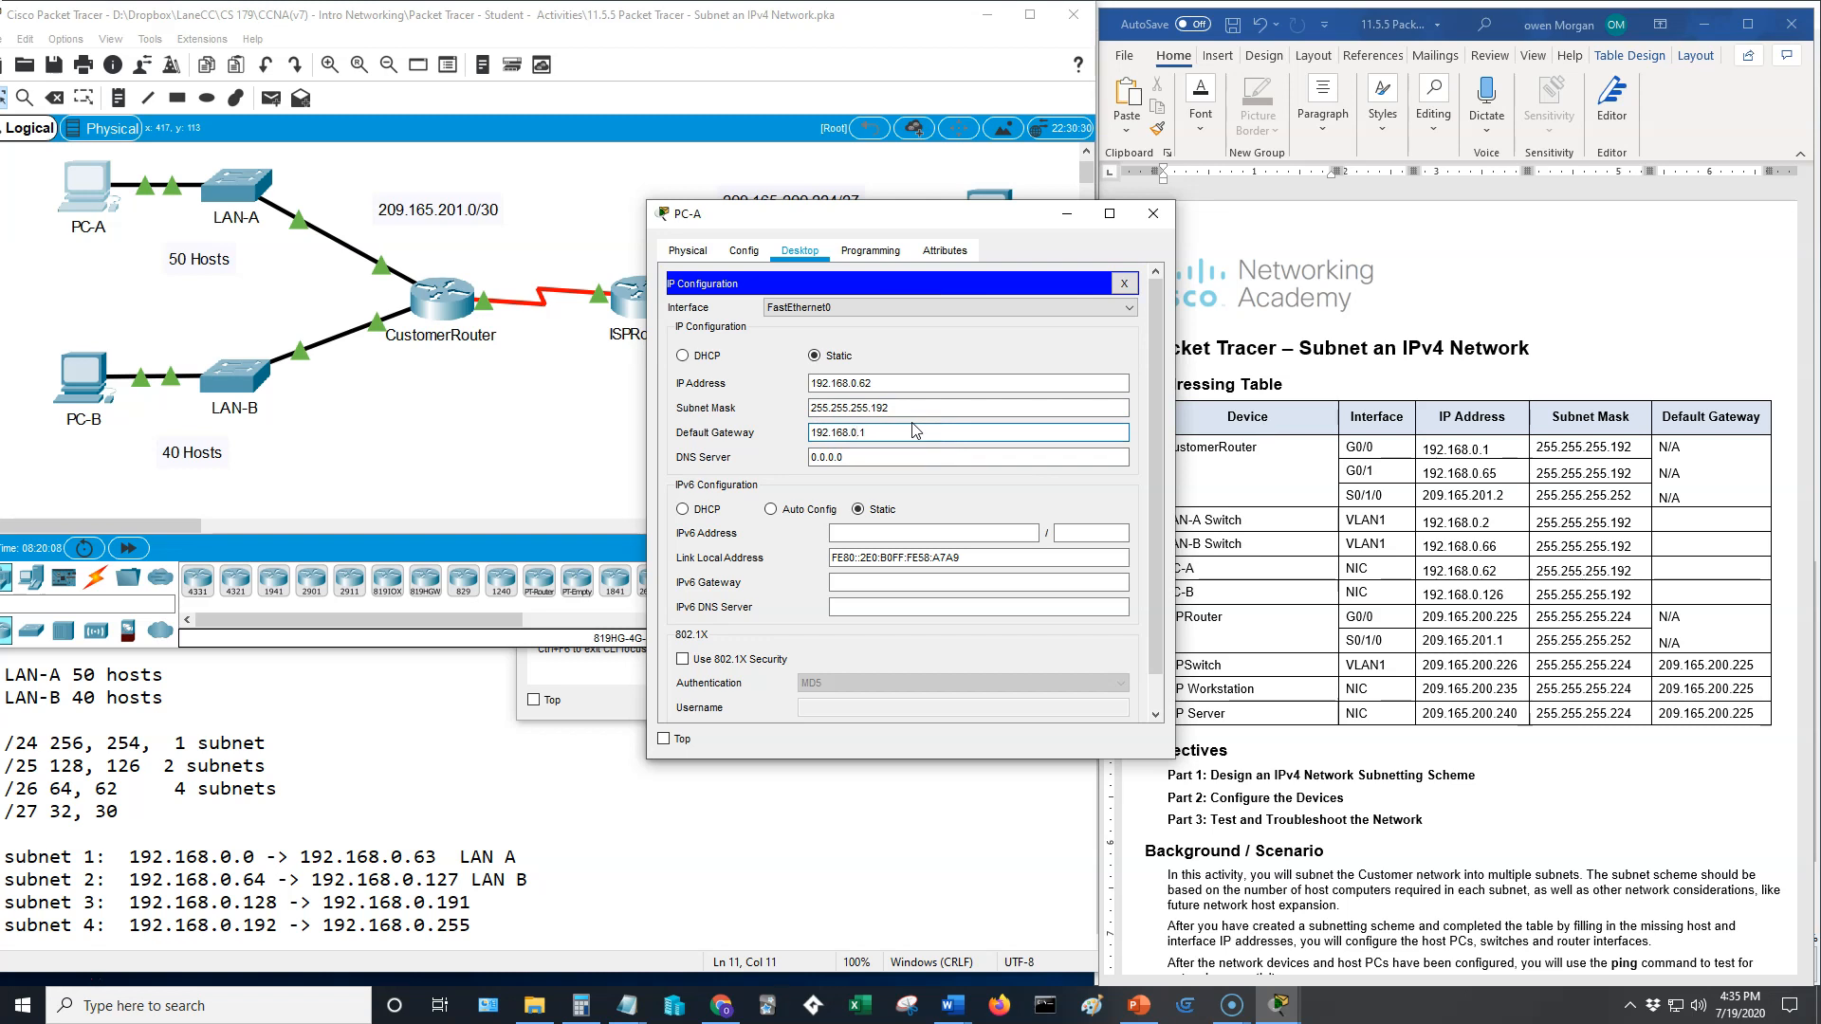
Step: Open the LAN-B switch's command line and enter global configuration mode with enable and config t
{"action": "left_click", "coordinate": [555, 451]}
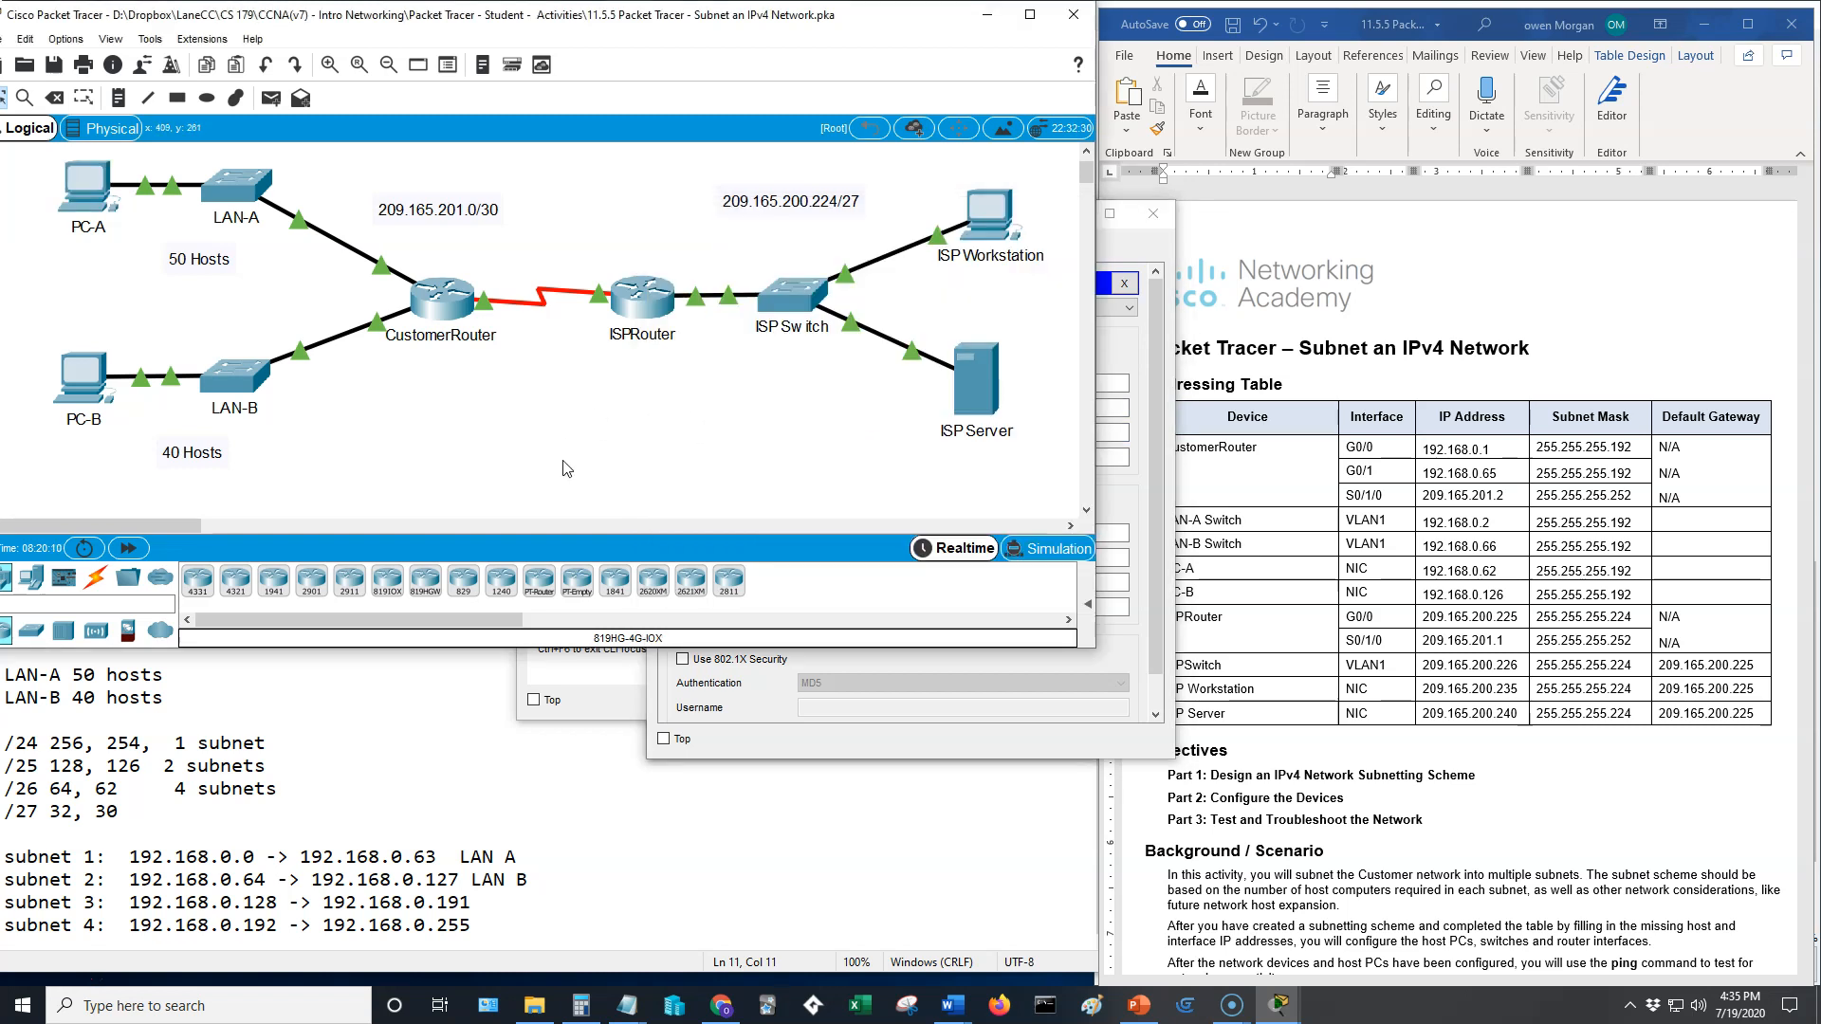
{"action": "left_click", "coordinate": [231, 397]}
{"action": "left_click", "coordinate": [432, 481]}
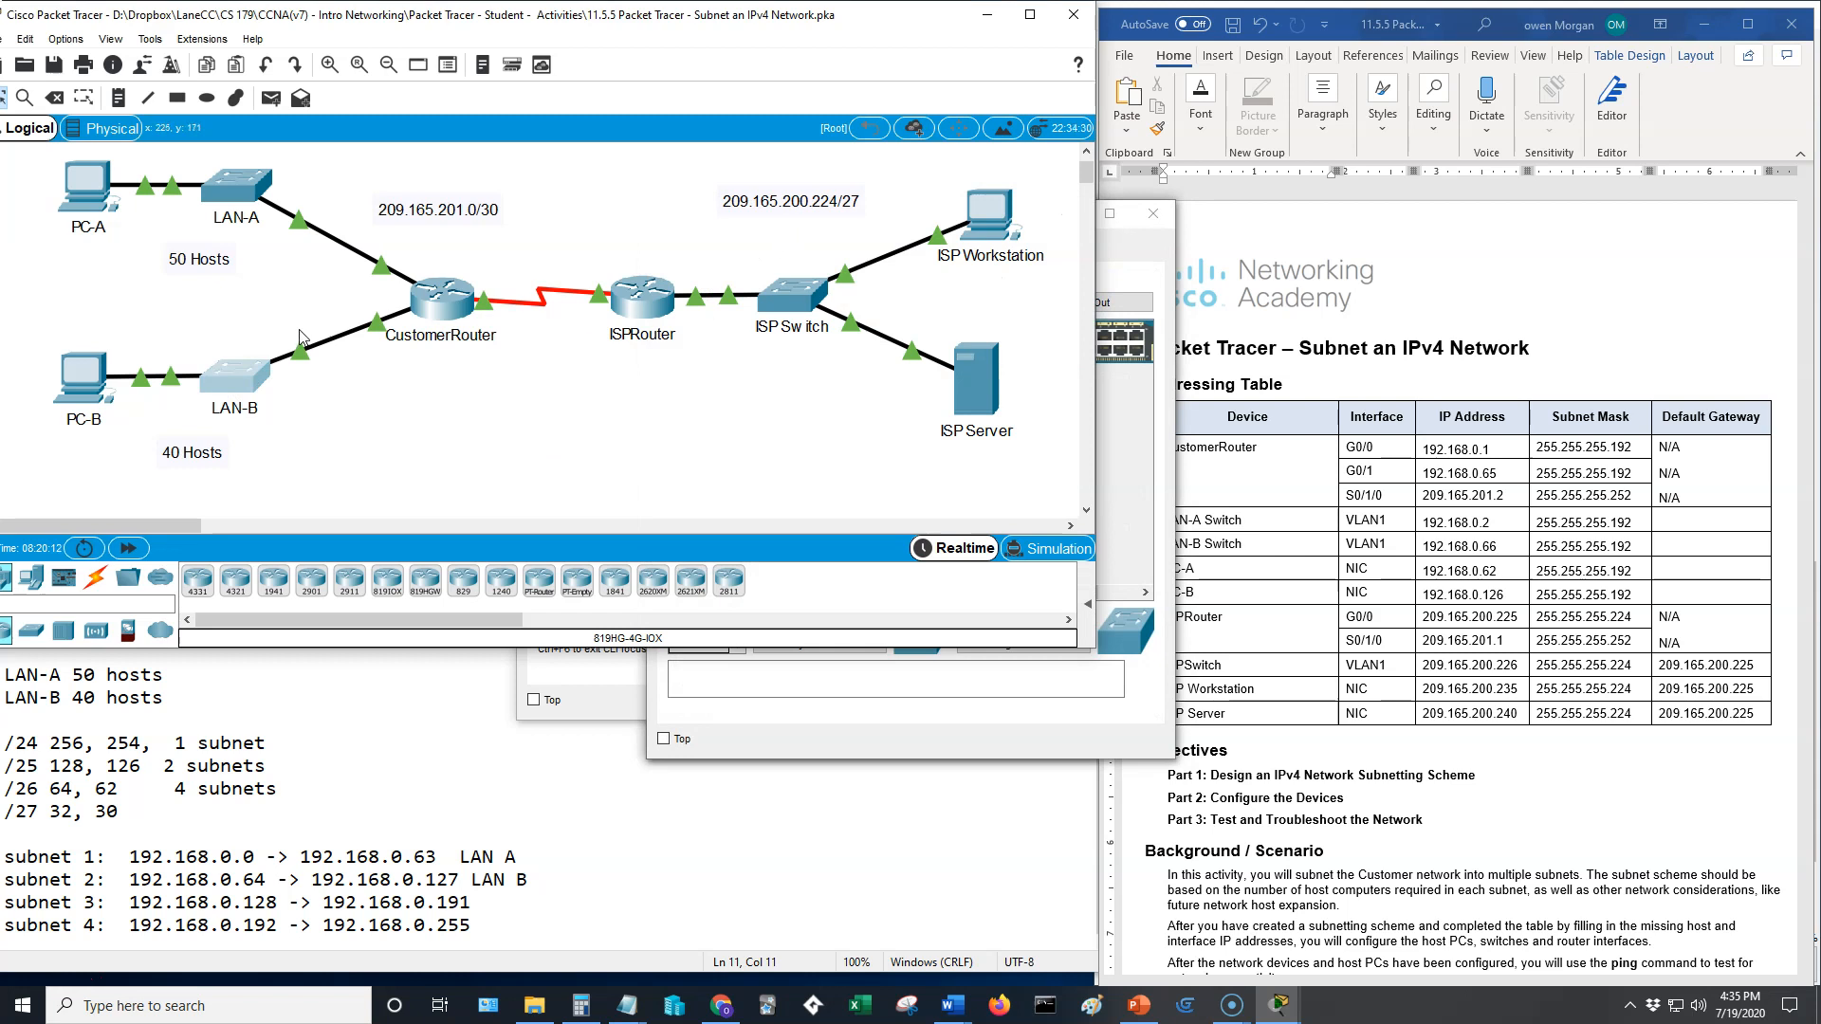
{"action": "left_click", "coordinate": [236, 372]}
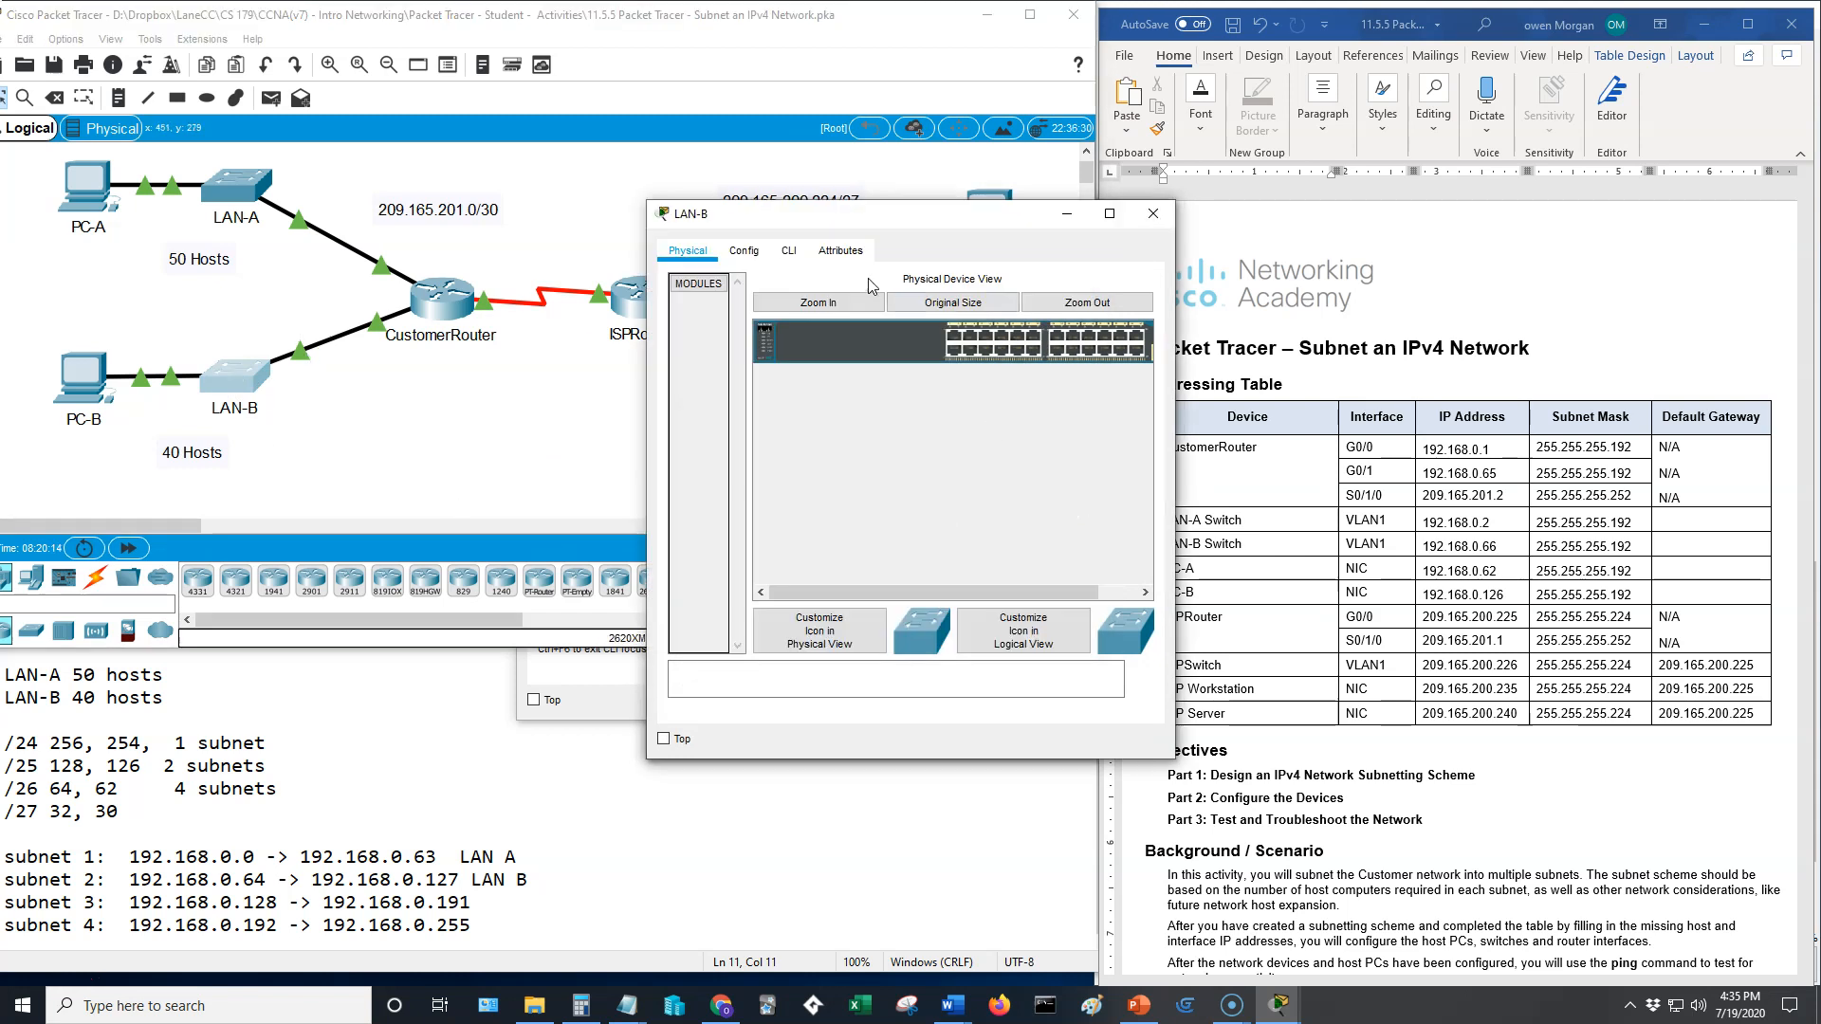
{"action": "left_click", "coordinate": [789, 251]}
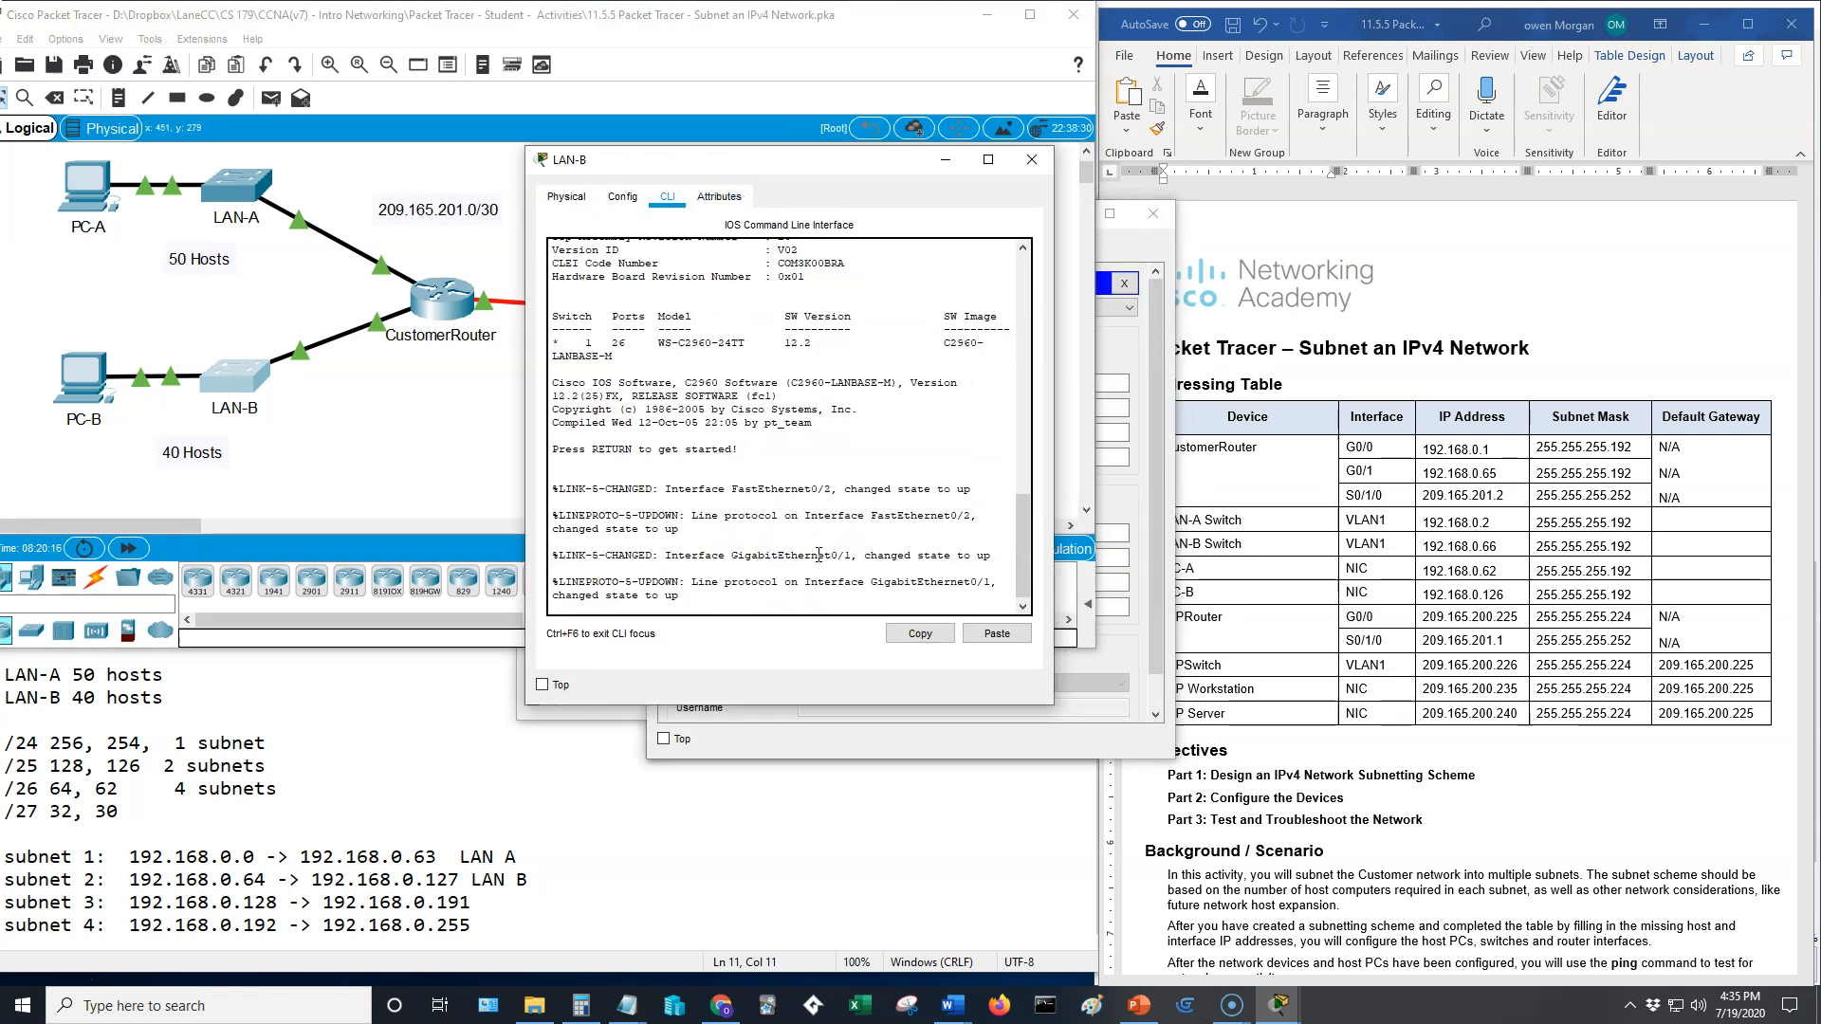
{"action": "key", "text": "Return"}
{"action": "type", "text": "enable"}
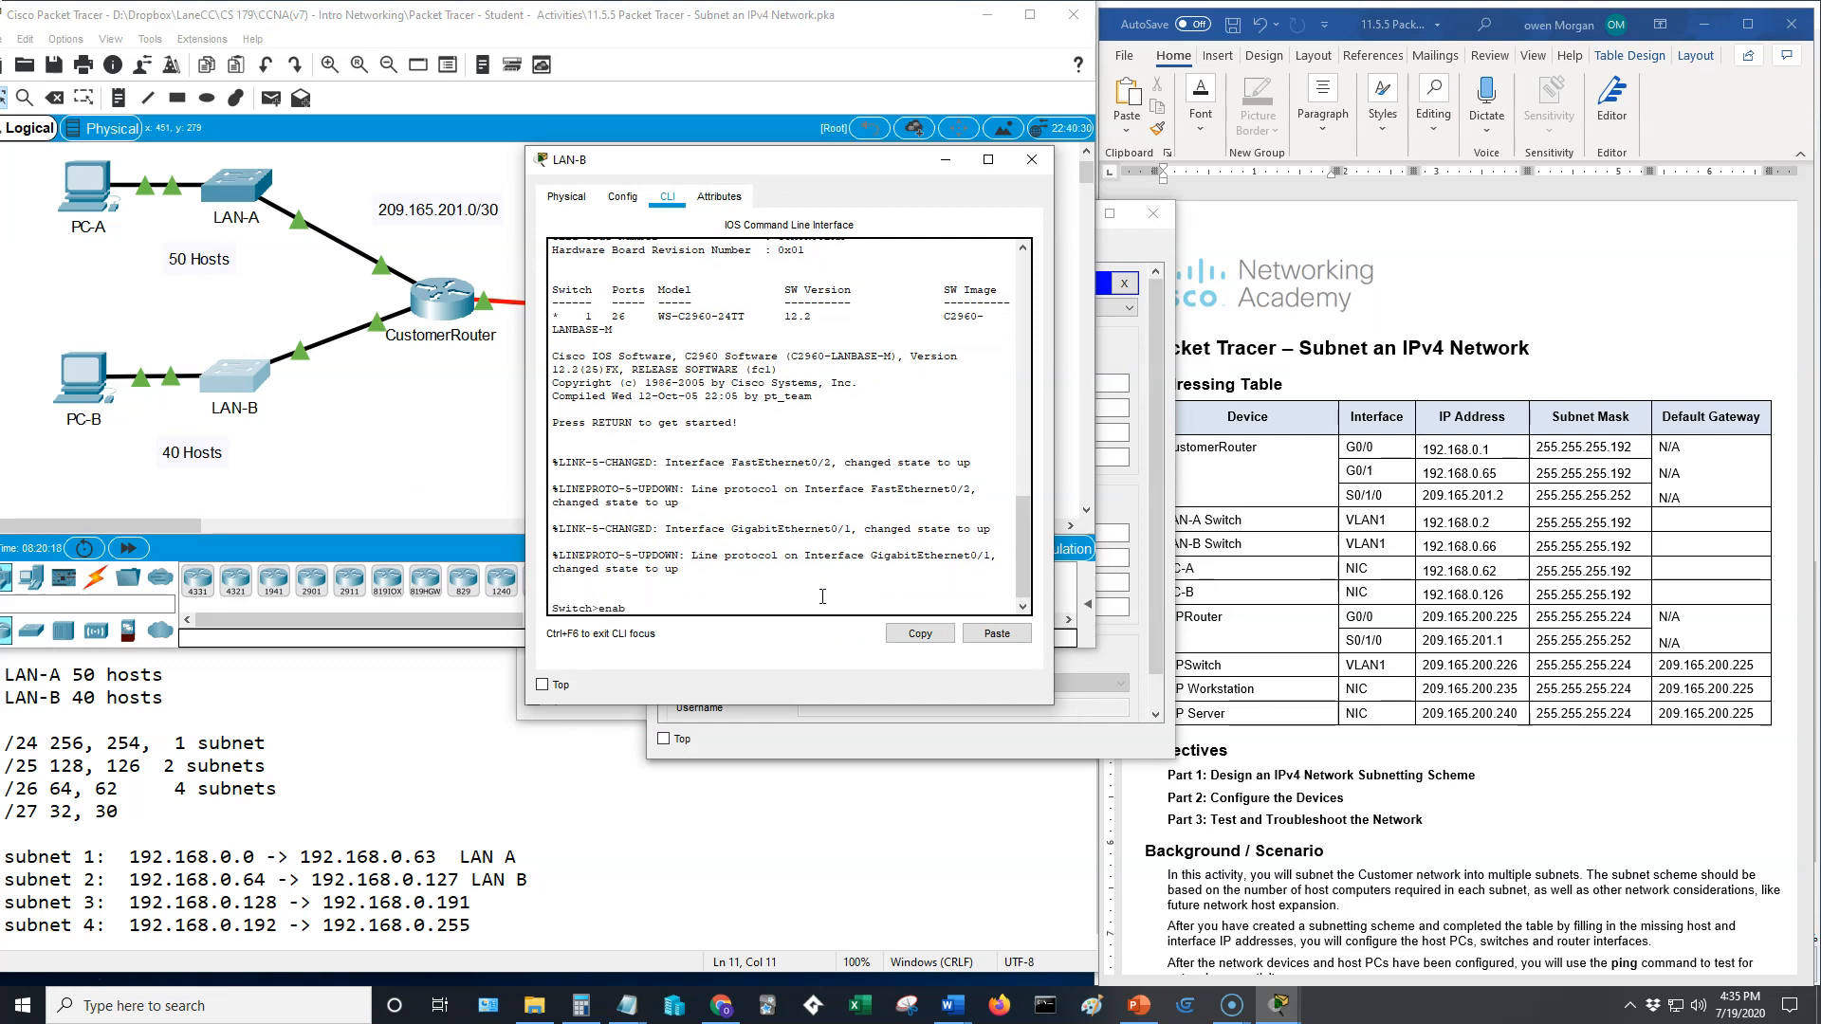
{"action": "key", "text": "Return"}
{"action": "type", "text": "config"}
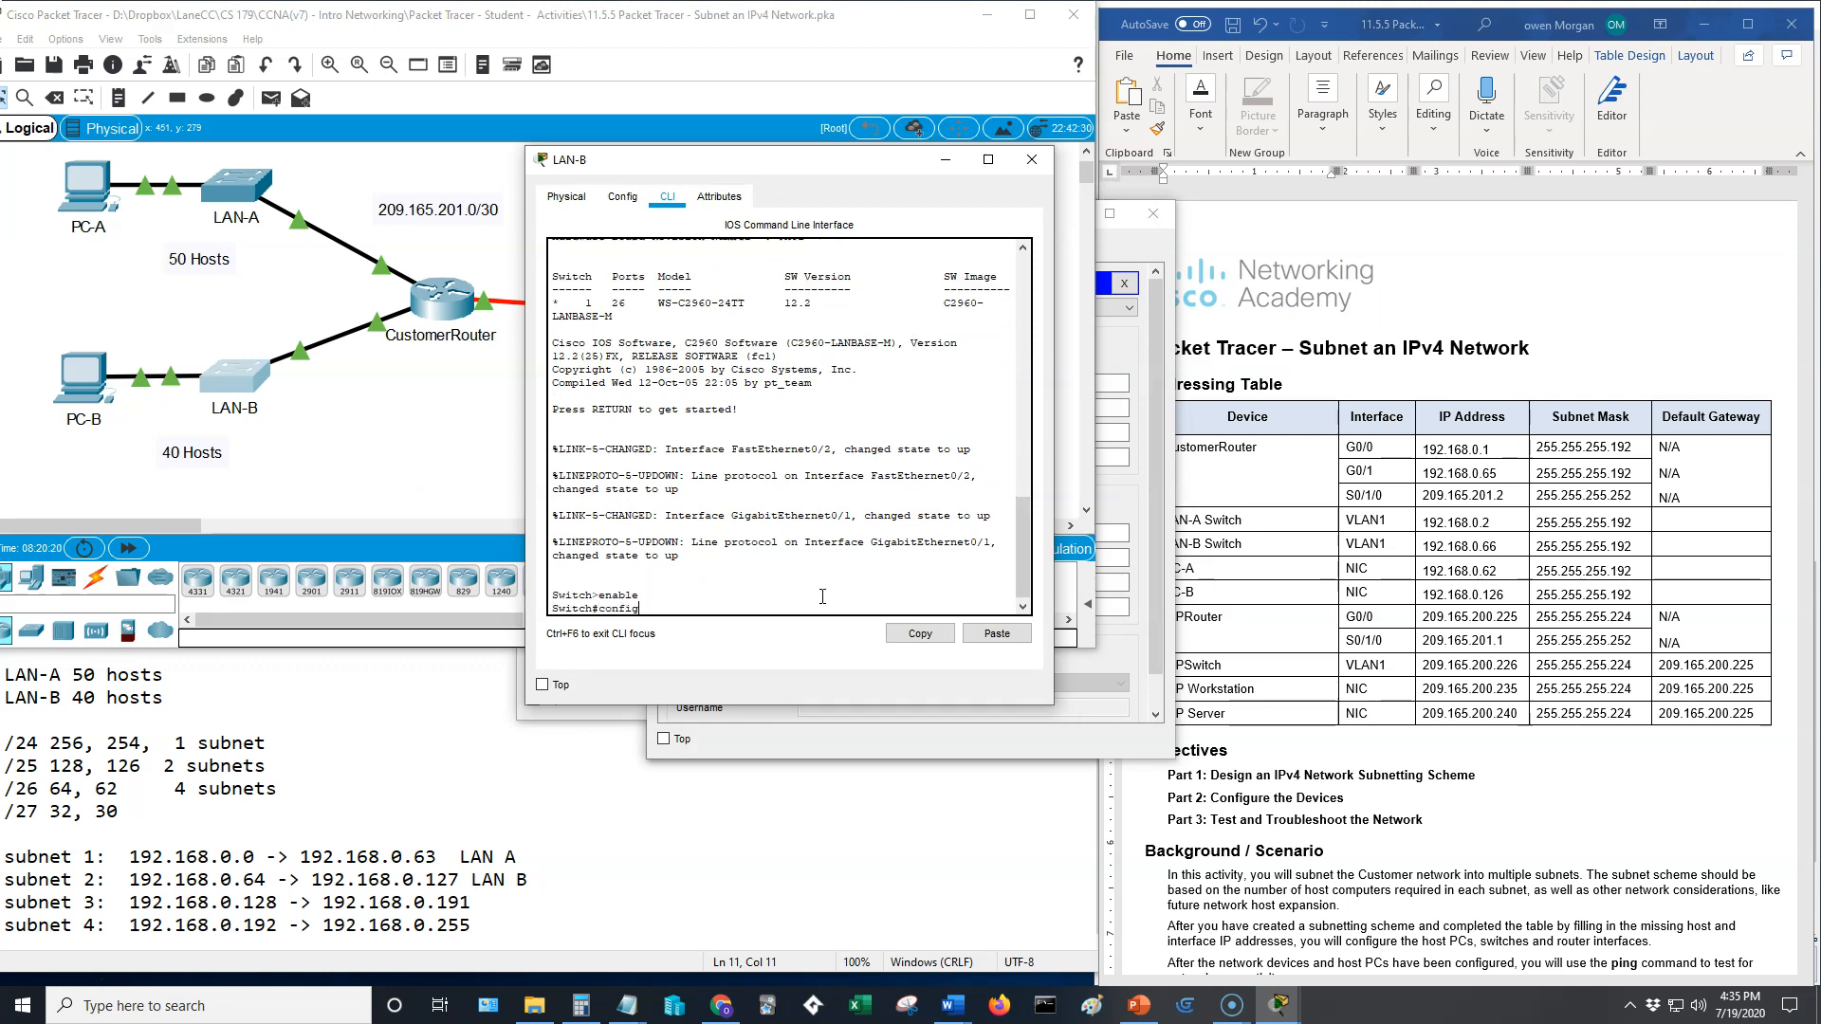
{"action": "type", "text": " t"}
{"action": "key", "text": "Return"}
Step: Assign IP address 192.168.0.66 with mask 255.255.255.192 to interface VLAN 1 on LAN-B, and exit interface configuration
{"action": "type", "text": "int vla"}
{"action": "key", "text": "BackSpace"}
{"action": "type", "text": "lan 1"}
{"action": "key", "text": "Return"}
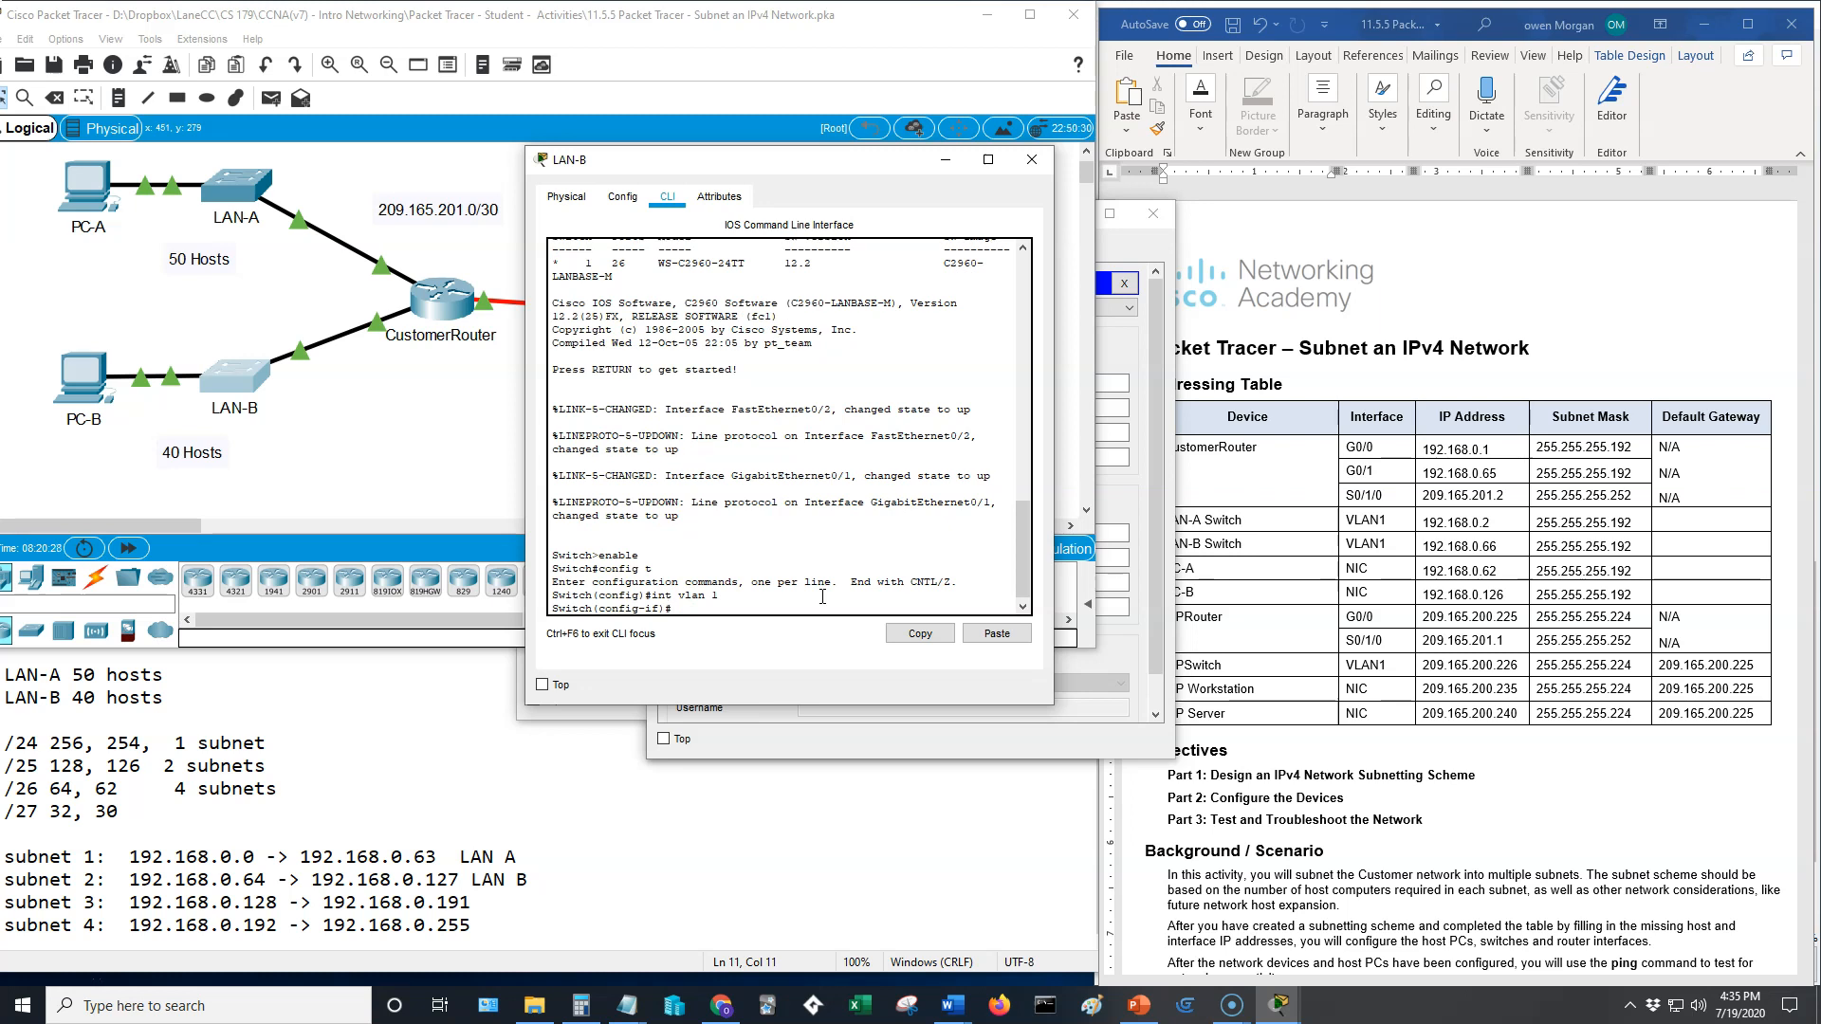
{"action": "type", "text": "ip ad"}
{"action": "type", "text": "dress 192.168"}
{"action": "type", "text": ".0"}
{"action": "type", "text": ".66"}
{"action": "type", "text": " 255.255.255."}
{"action": "type", "text": "18"}
{"action": "type", "text": "2"}
{"action": "key", "text": "Return"}
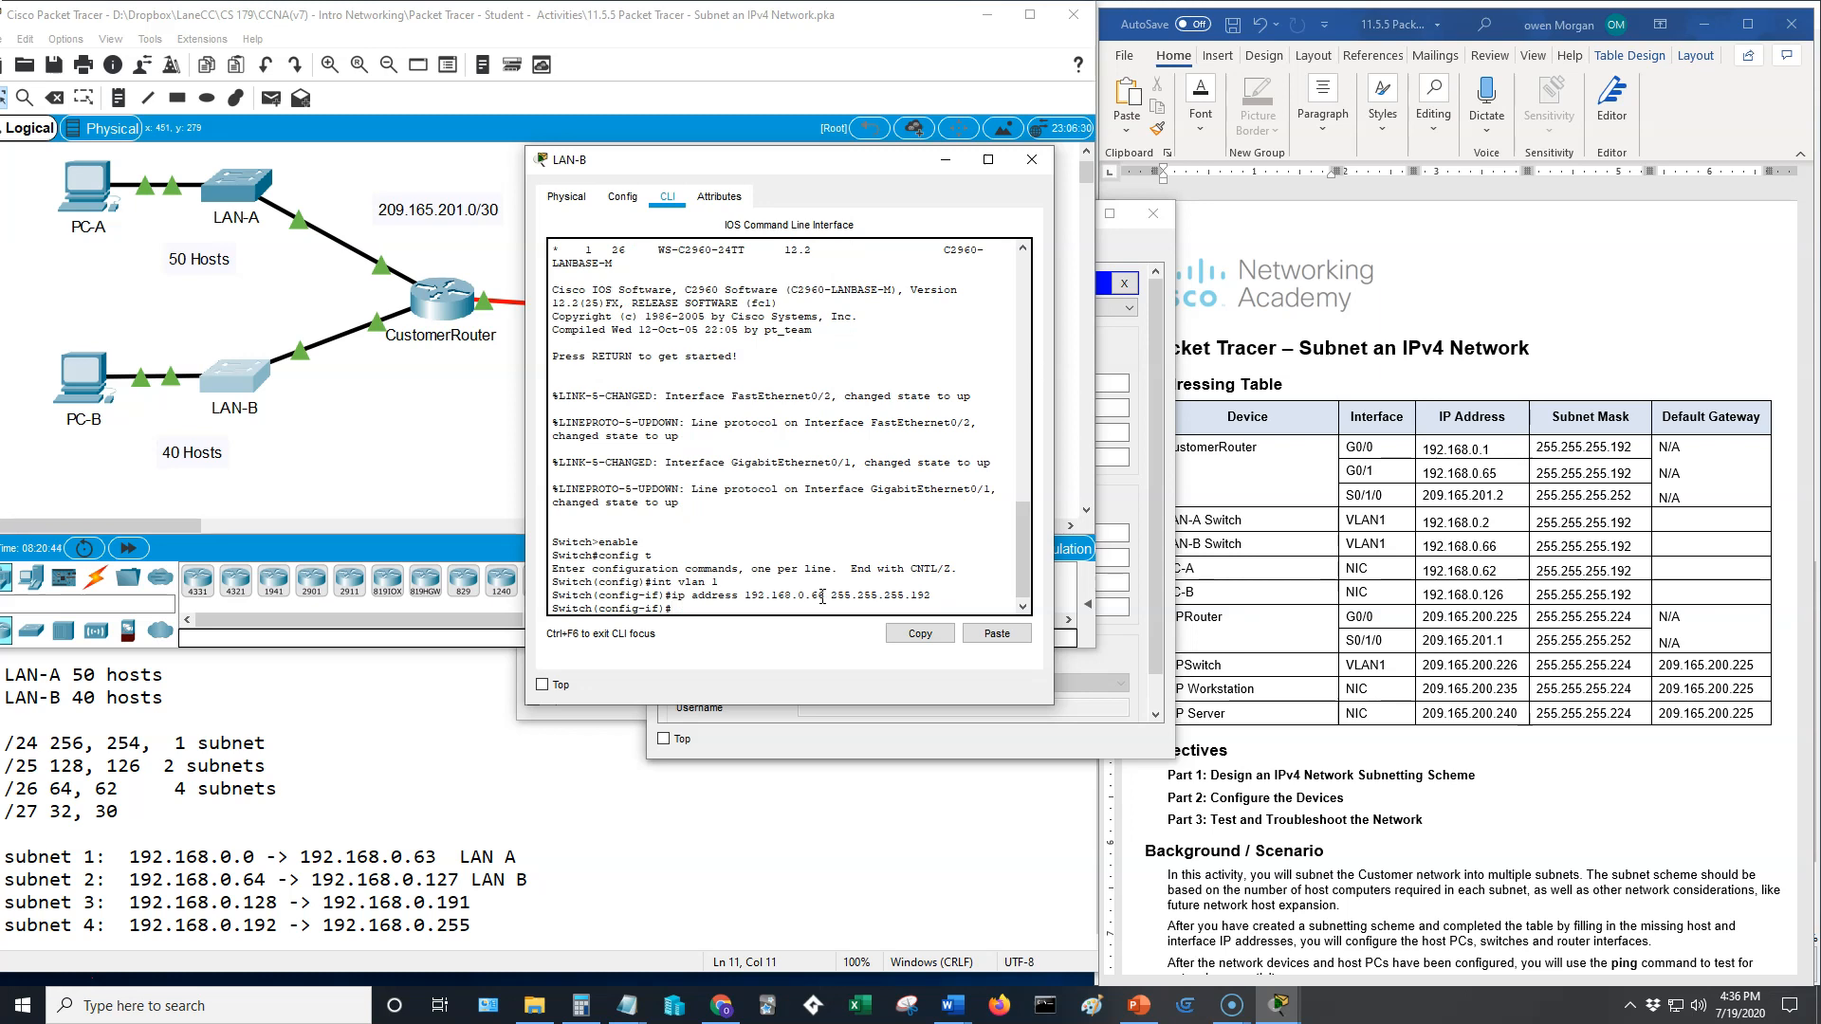
{"action": "type", "text": "exit"}
{"action": "key", "text": "Return"}
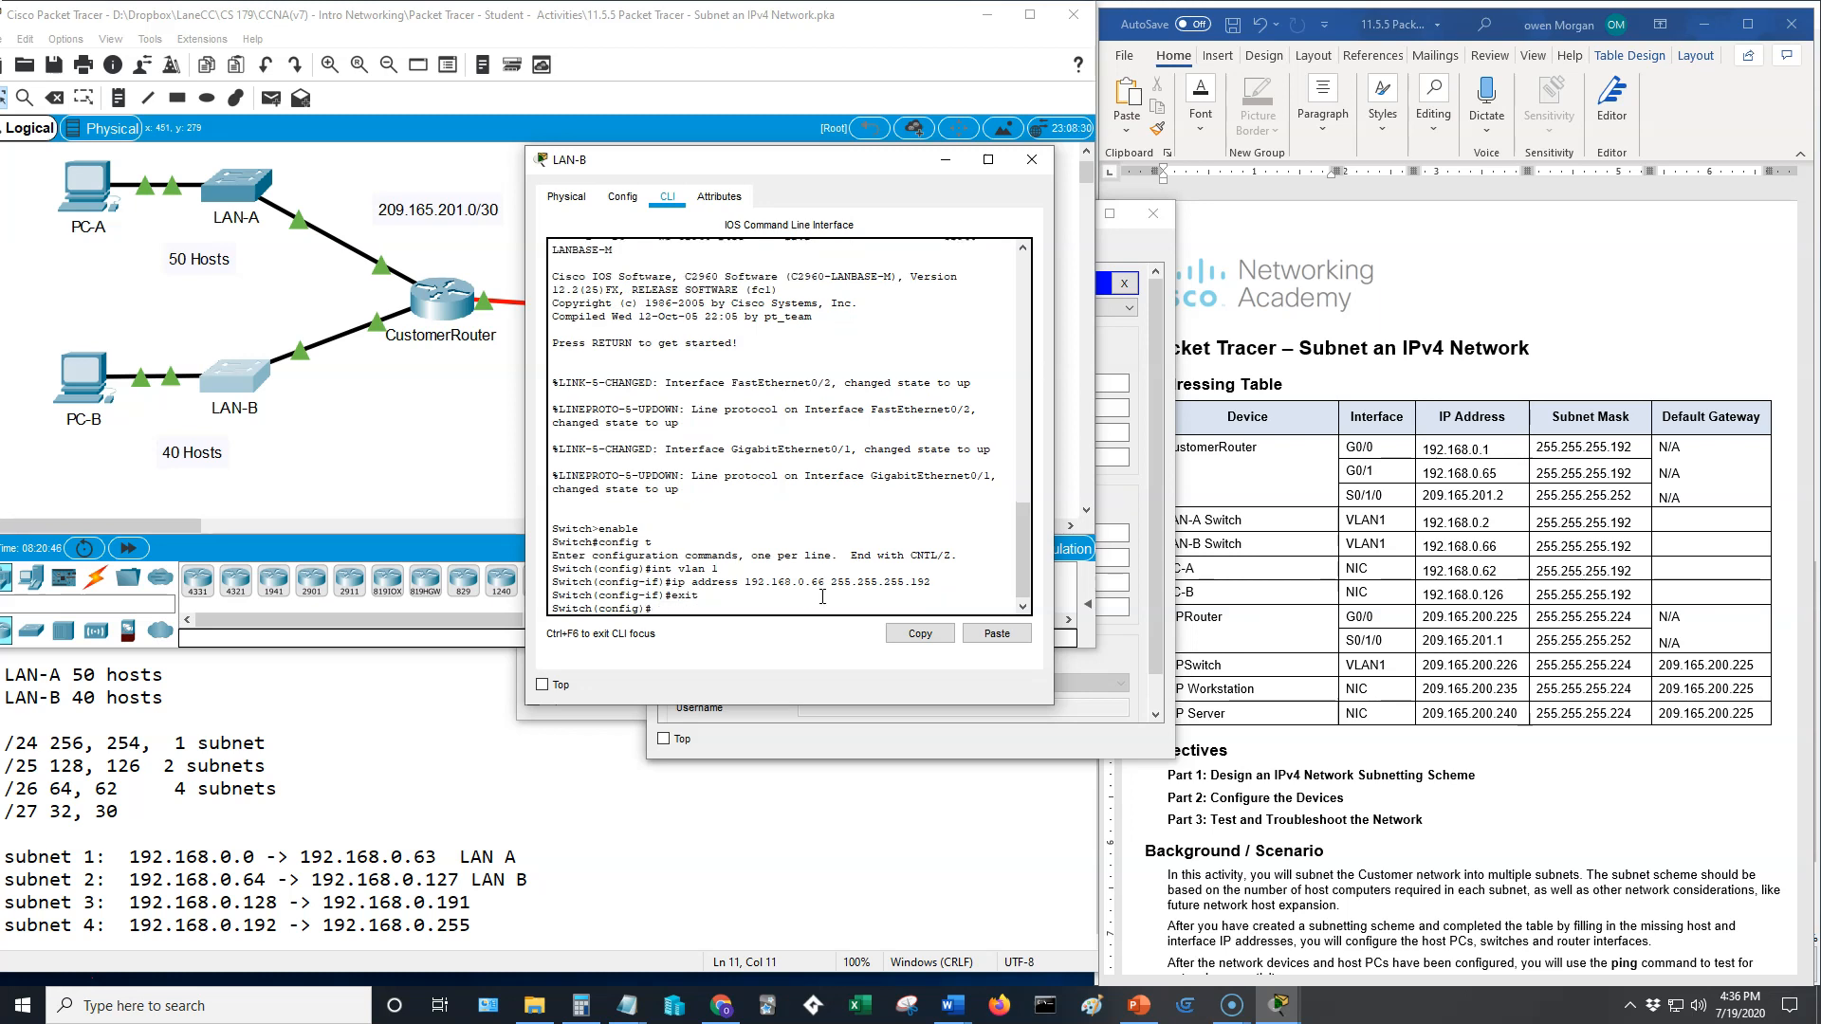
Step: Set LAN-B's default gateway to 192.168.0.65 with ip default-gateway, and exit to privileged EXEC mode
{"action": "type", "text": "ip def"}
{"action": "key", "text": "Tab"}
{"action": "type", "text": "19"}
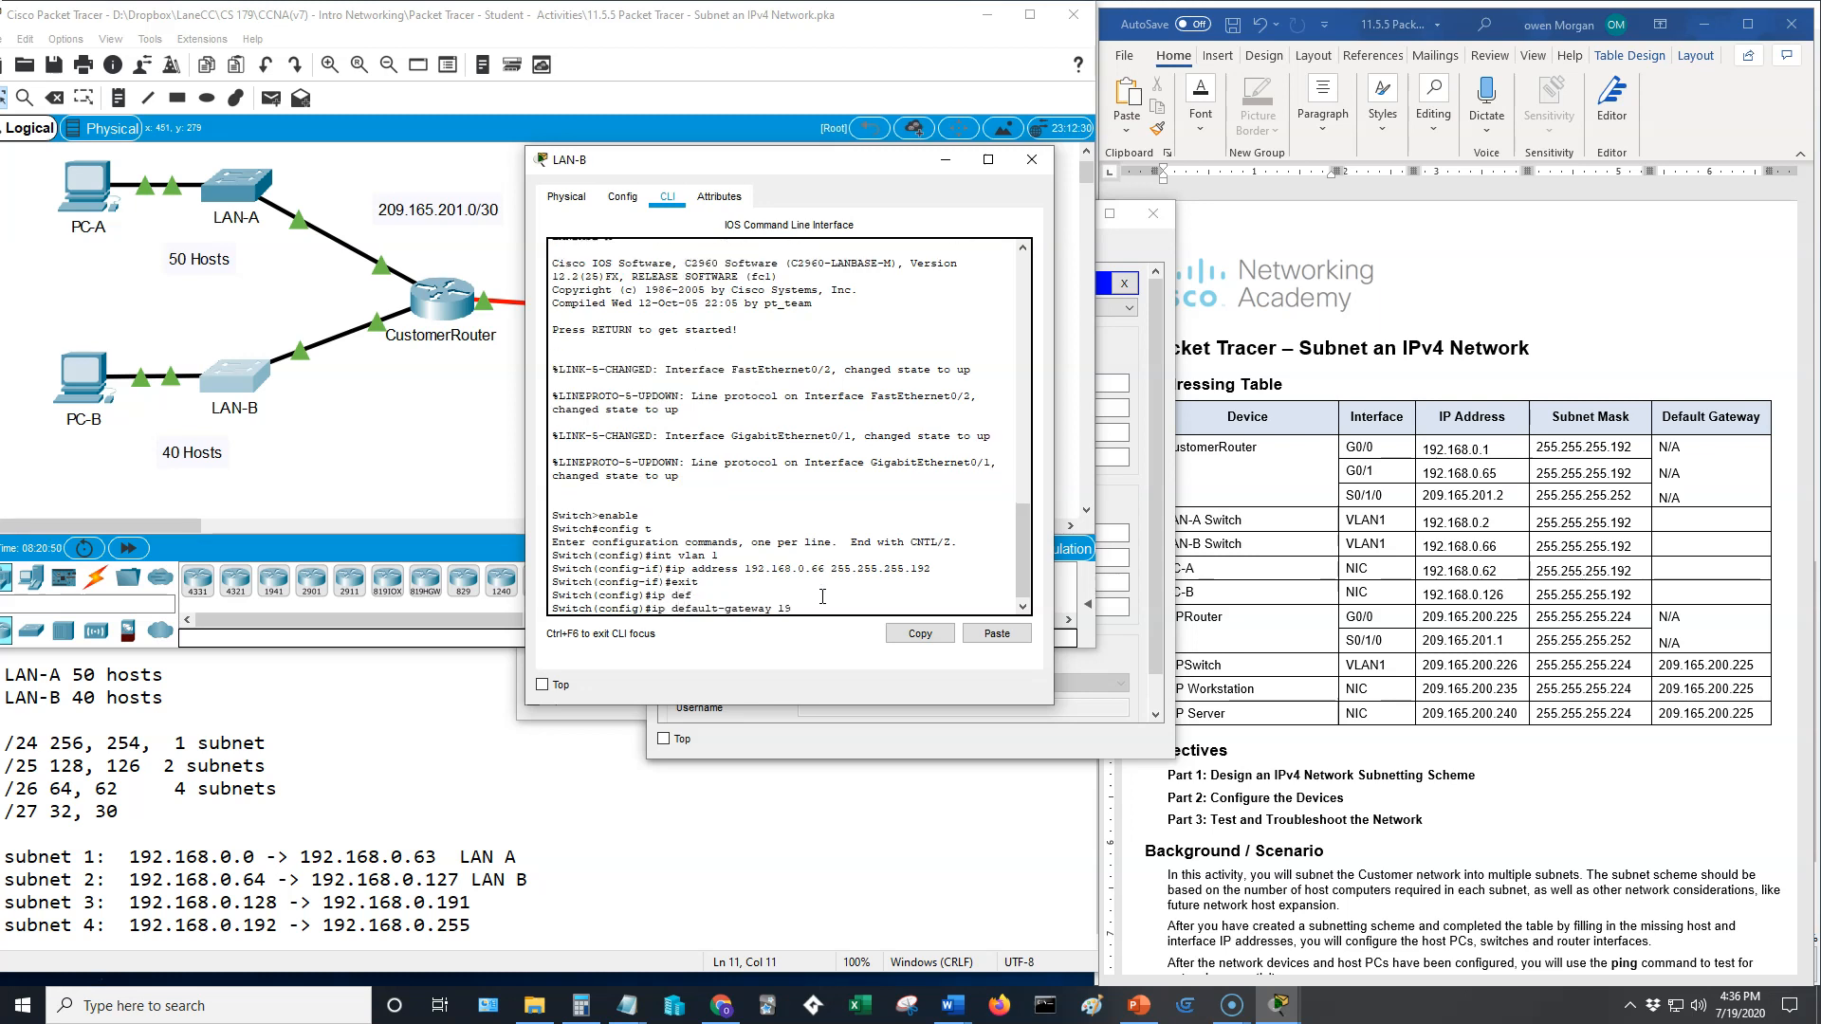
{"action": "type", "text": "2.168.0.65"}
{"action": "key", "text": "Return"}
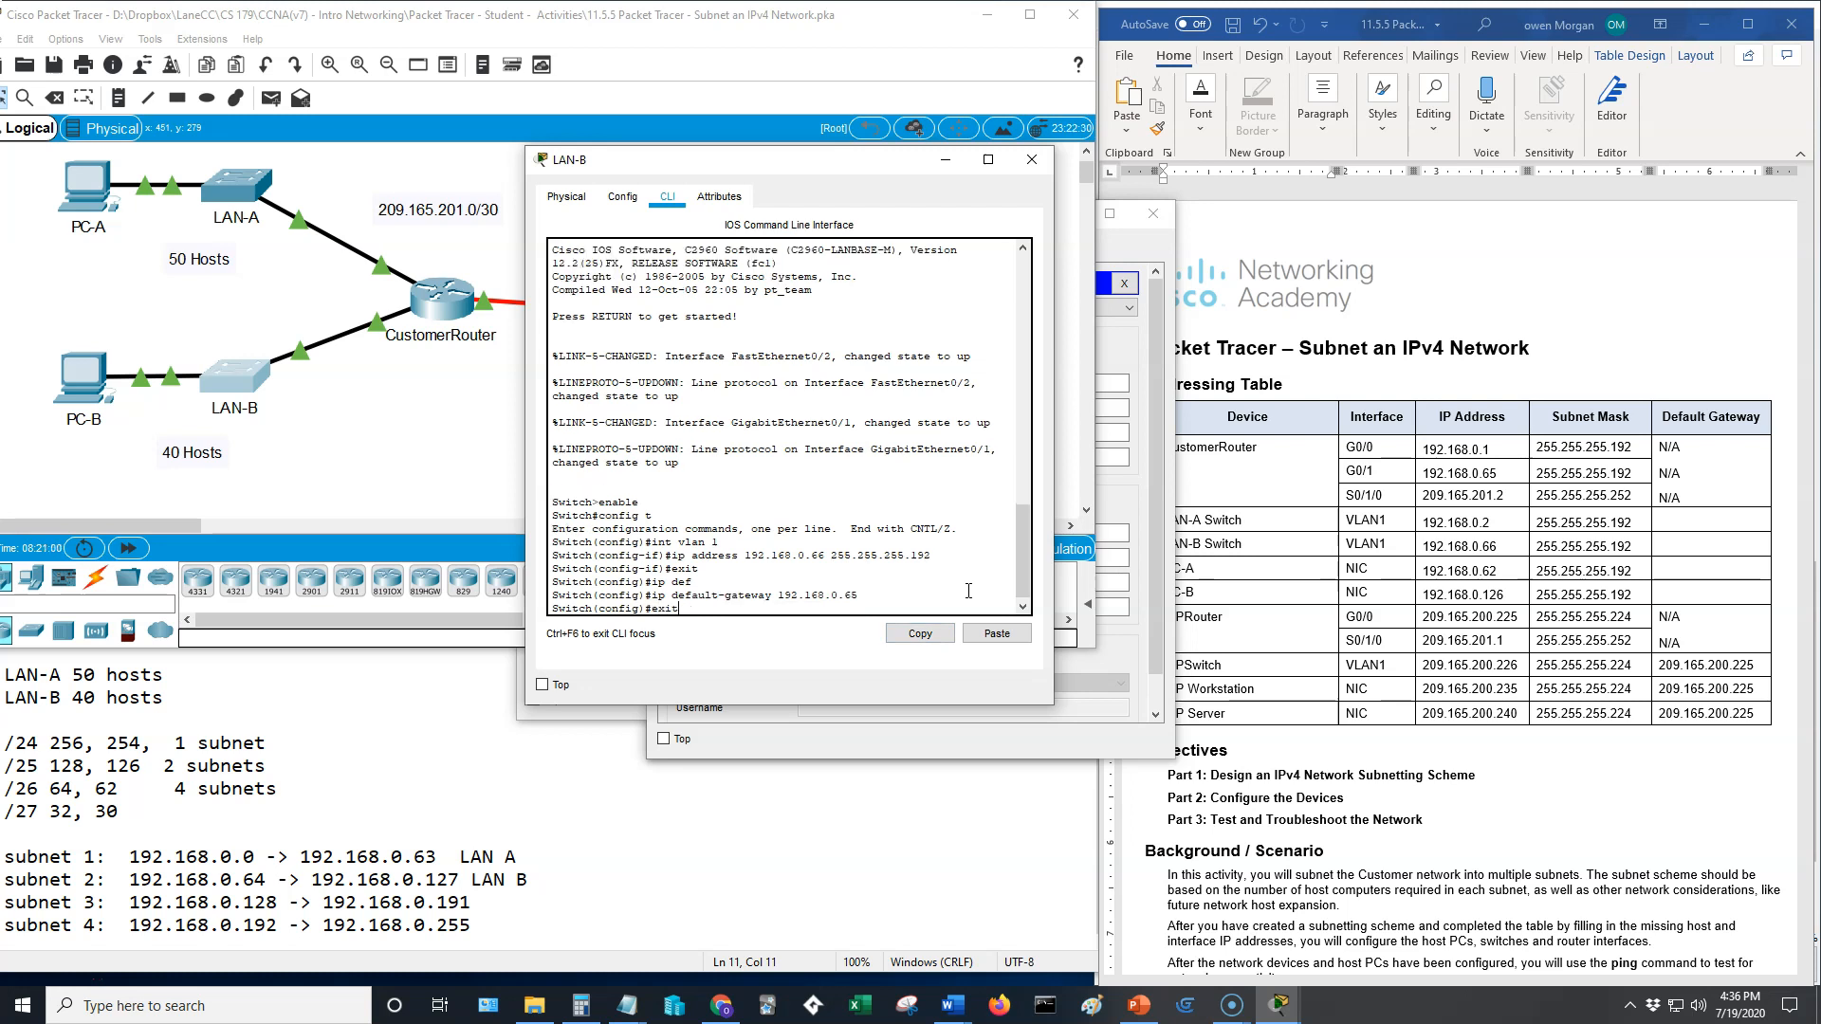
{"action": "type", "text": "exit"}
{"action": "key", "text": "Return"}
Step: Open PC-B's IP configuration and set its static IP address to 192.168.0.126
{"action": "left_click", "coordinate": [83, 391]}
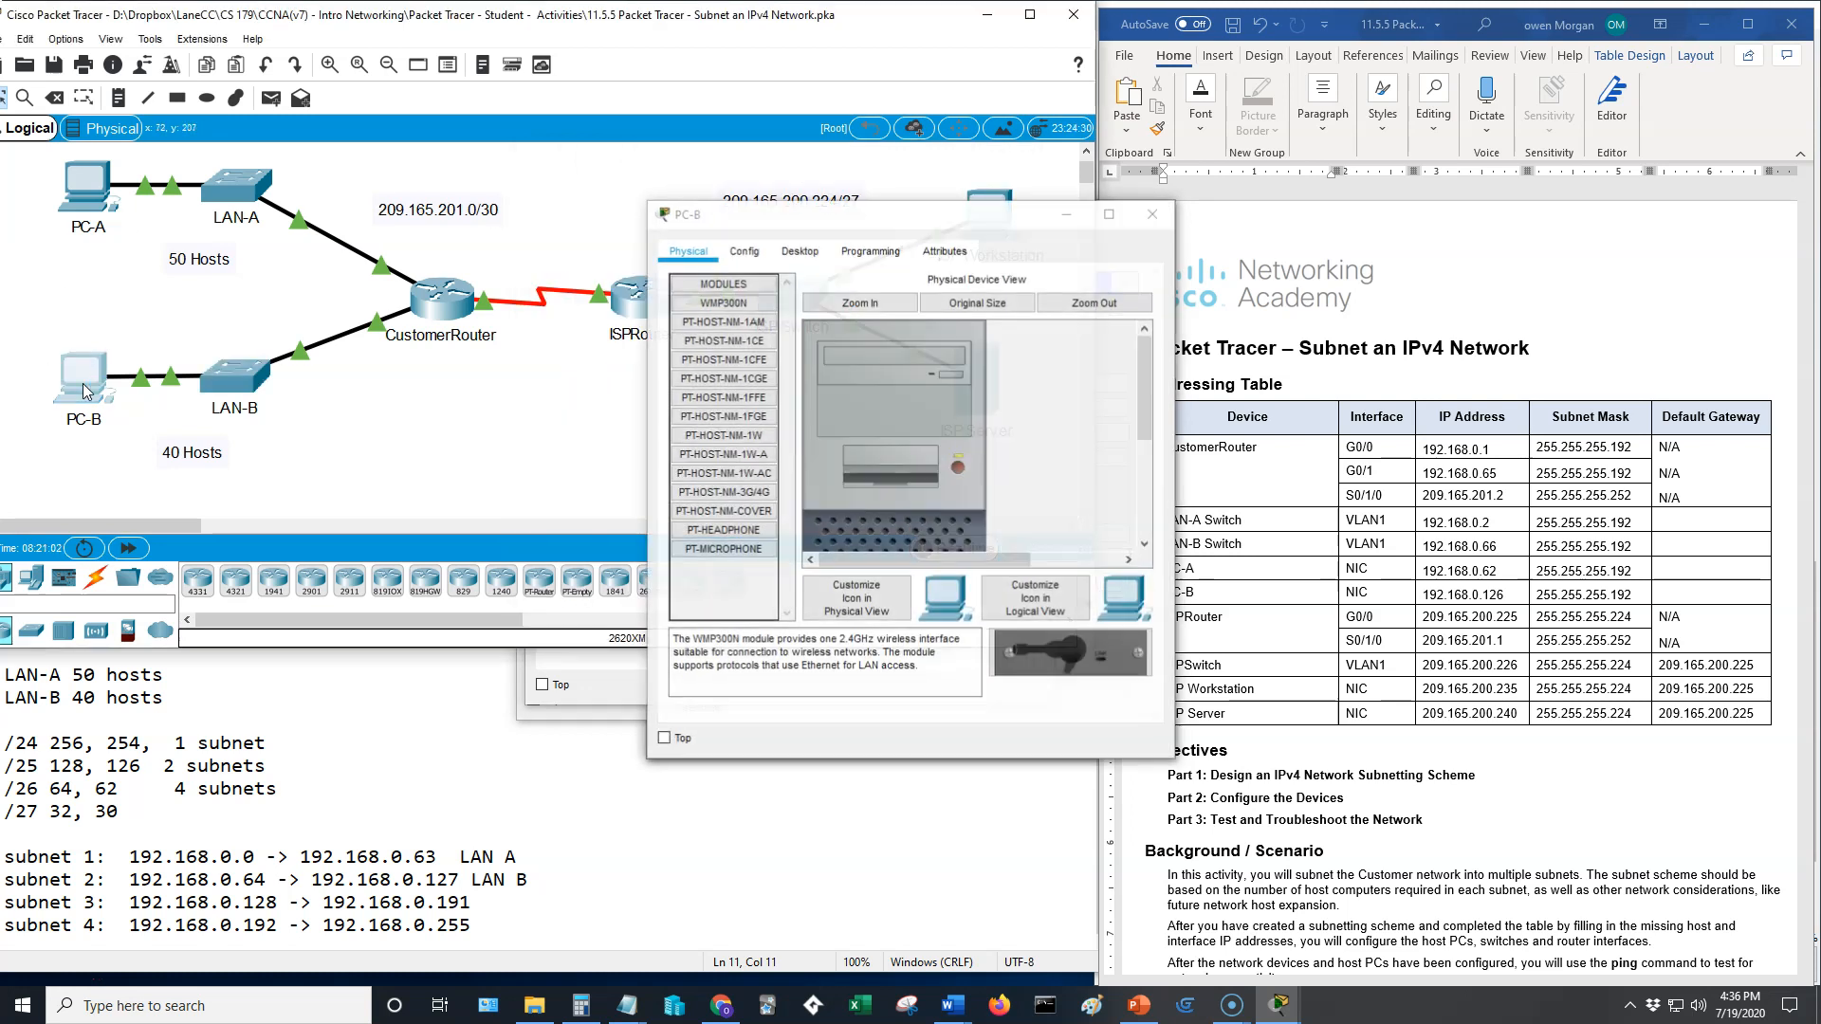
{"action": "left_click", "coordinate": [799, 250]}
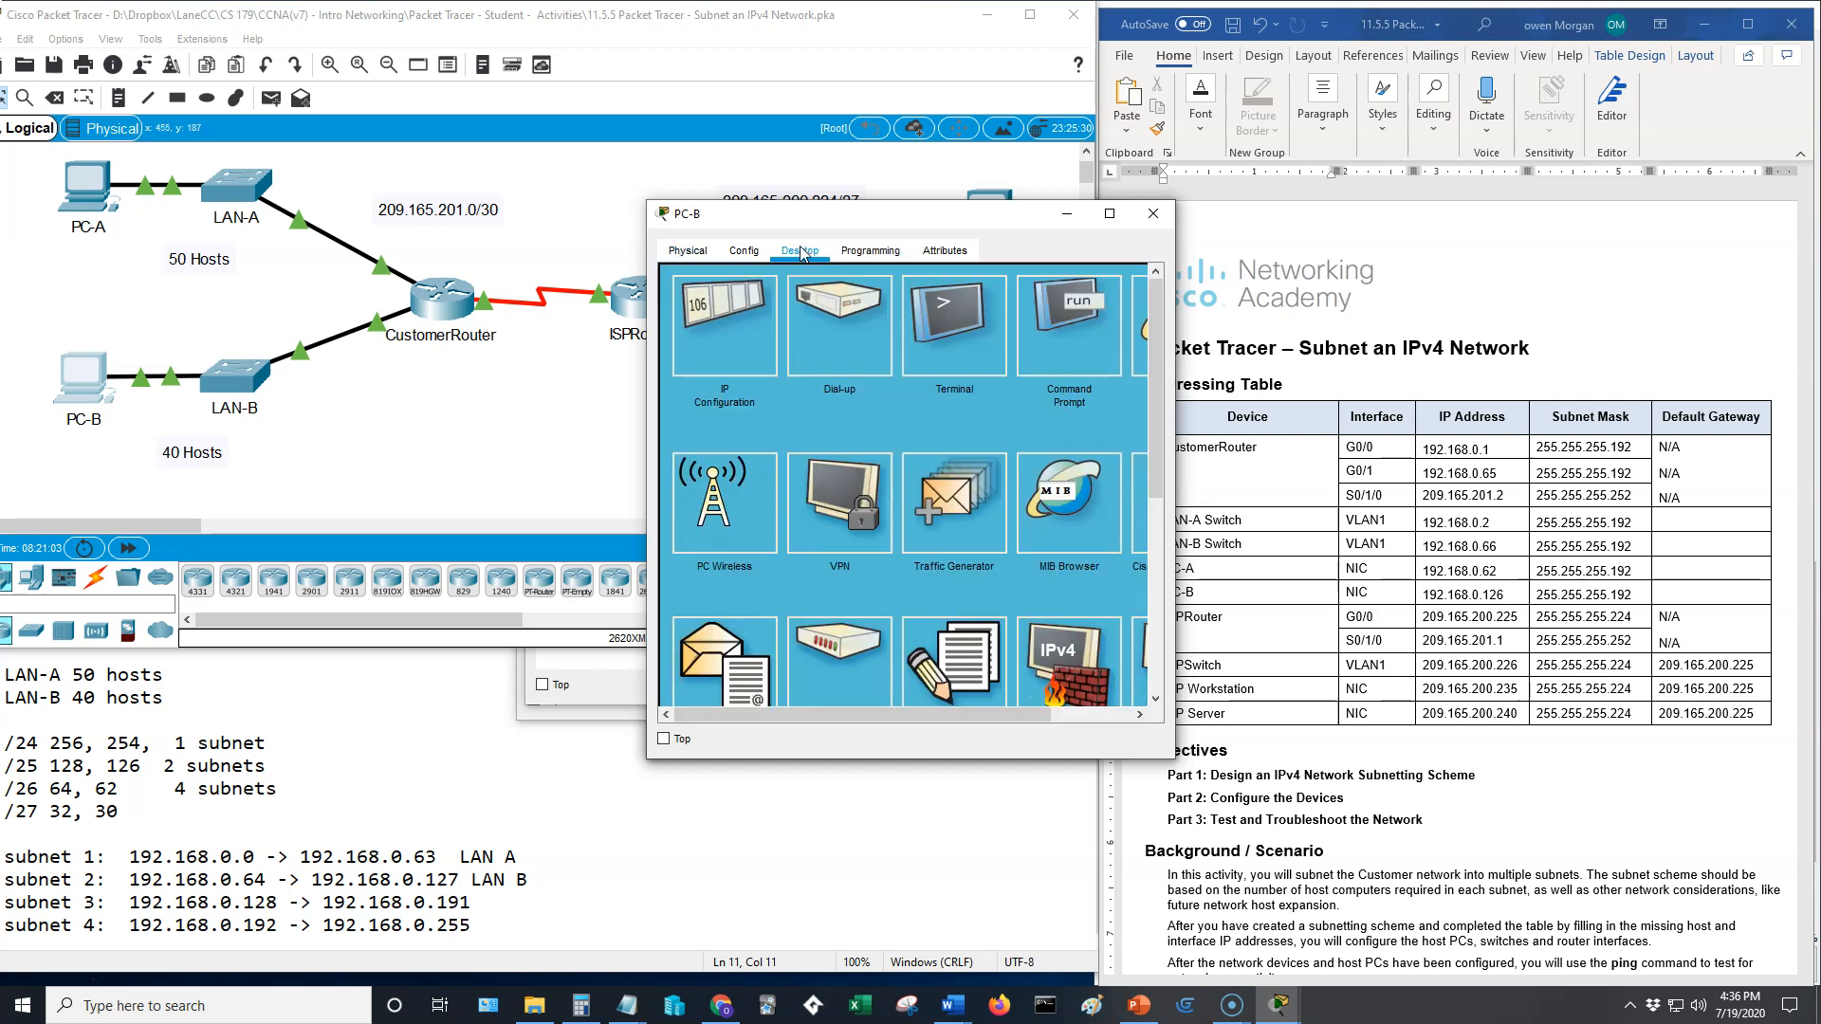
{"action": "left_click", "coordinate": [725, 319]}
{"action": "left_click", "coordinate": [850, 384]}
{"action": "type", "text": "192.168.0."}
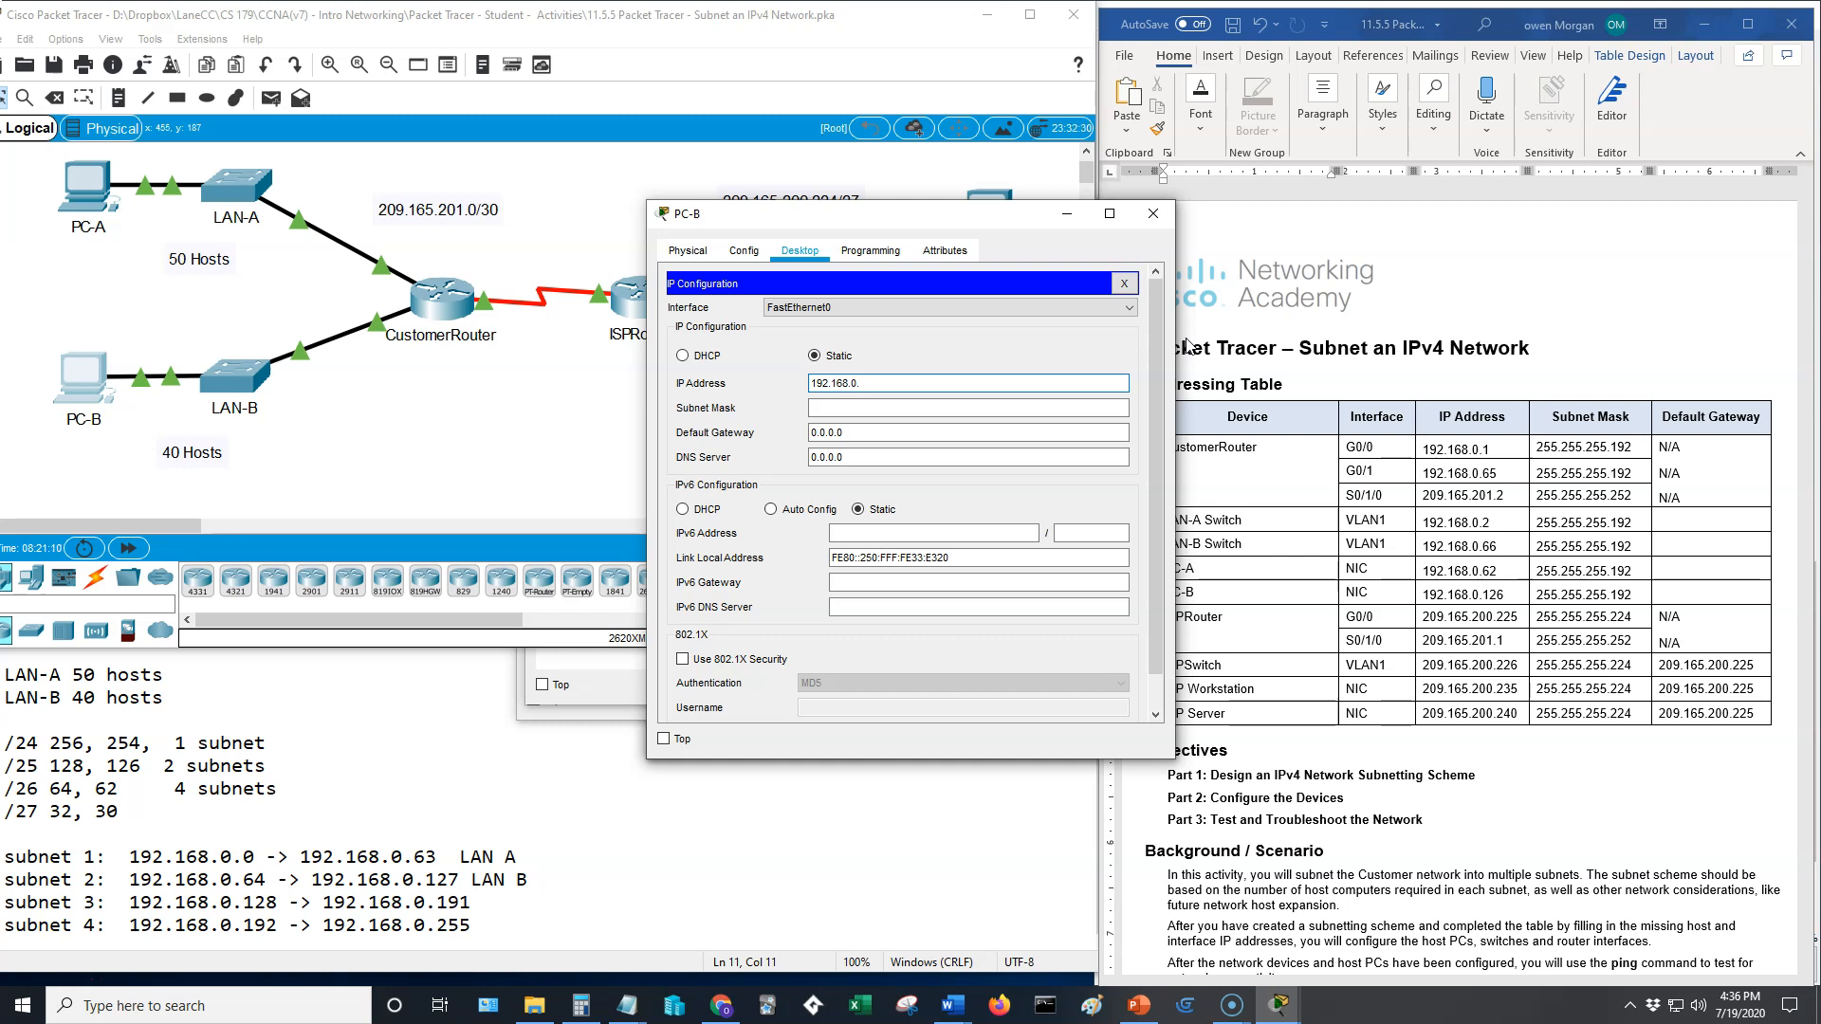
{"action": "type", "text": "6"}
Step: Set PC-B's subnet mask to 255.255.255.192 and its default gateway to 192.168.0.65
{"action": "key", "text": "Tab"}
{"action": "key", "text": "Right"}
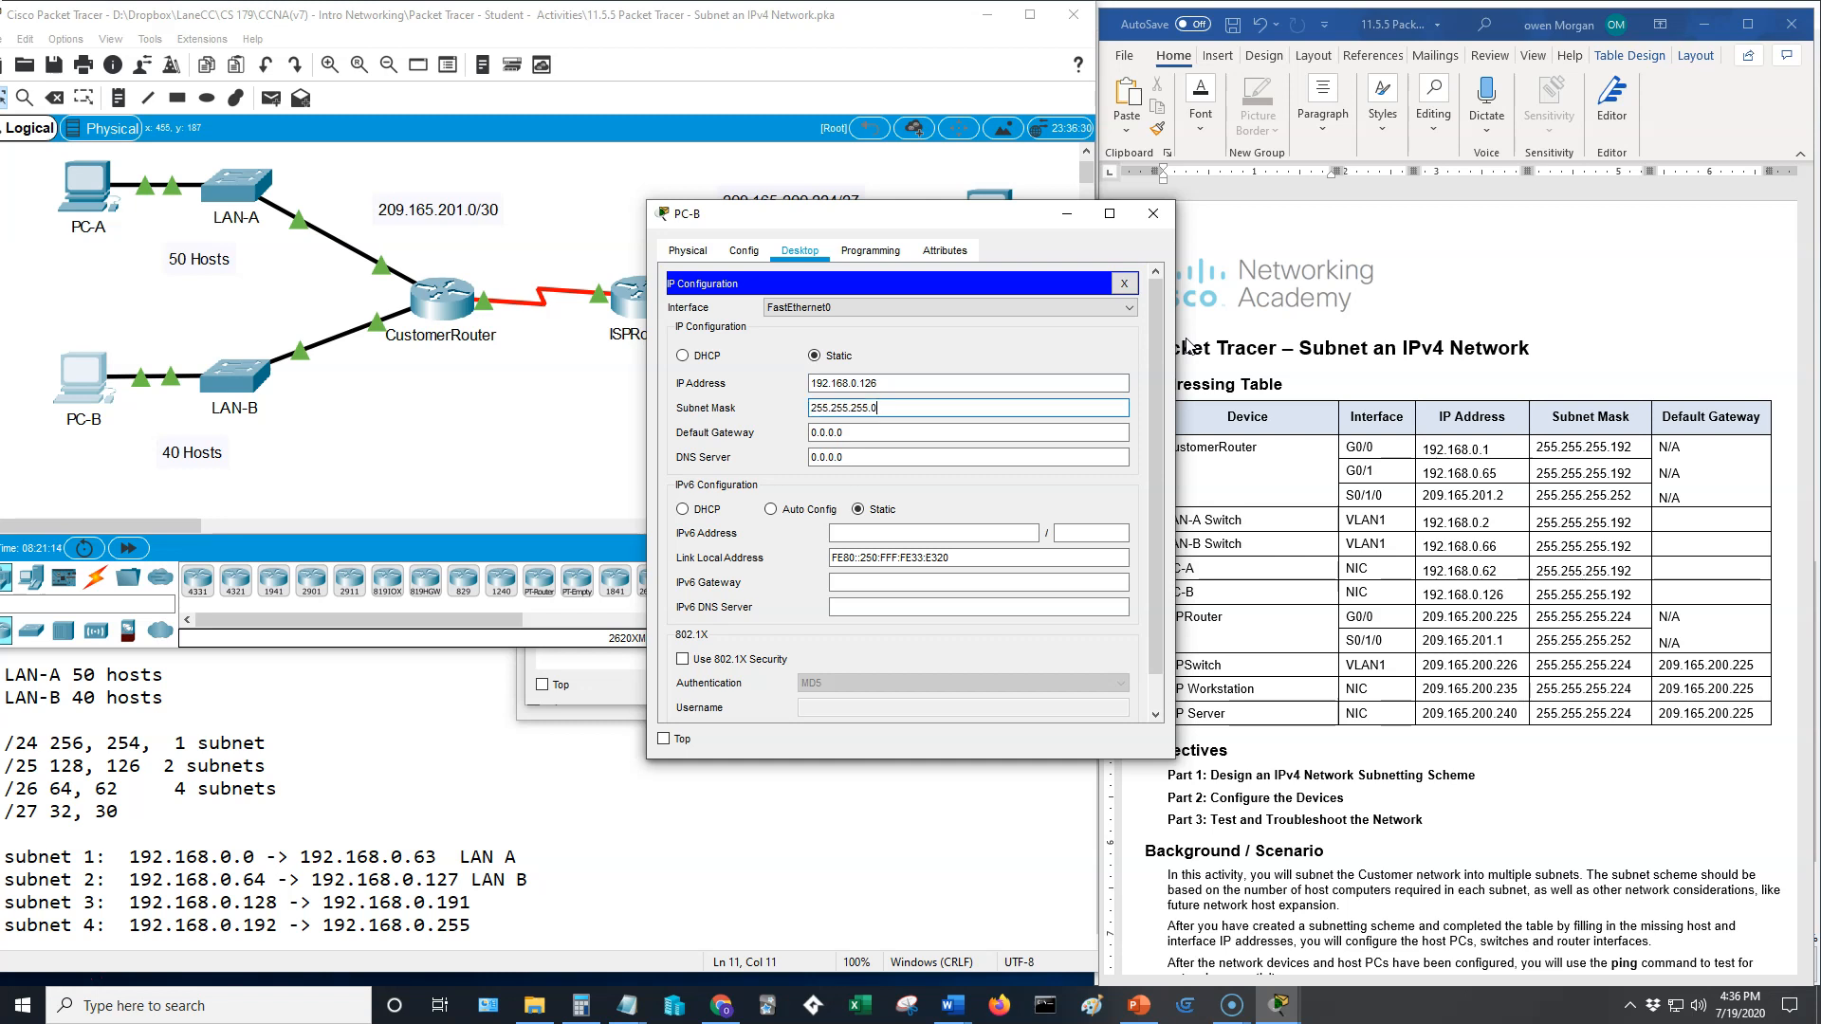
{"action": "type", "text": "192"}
{"action": "key", "text": "Tab"}
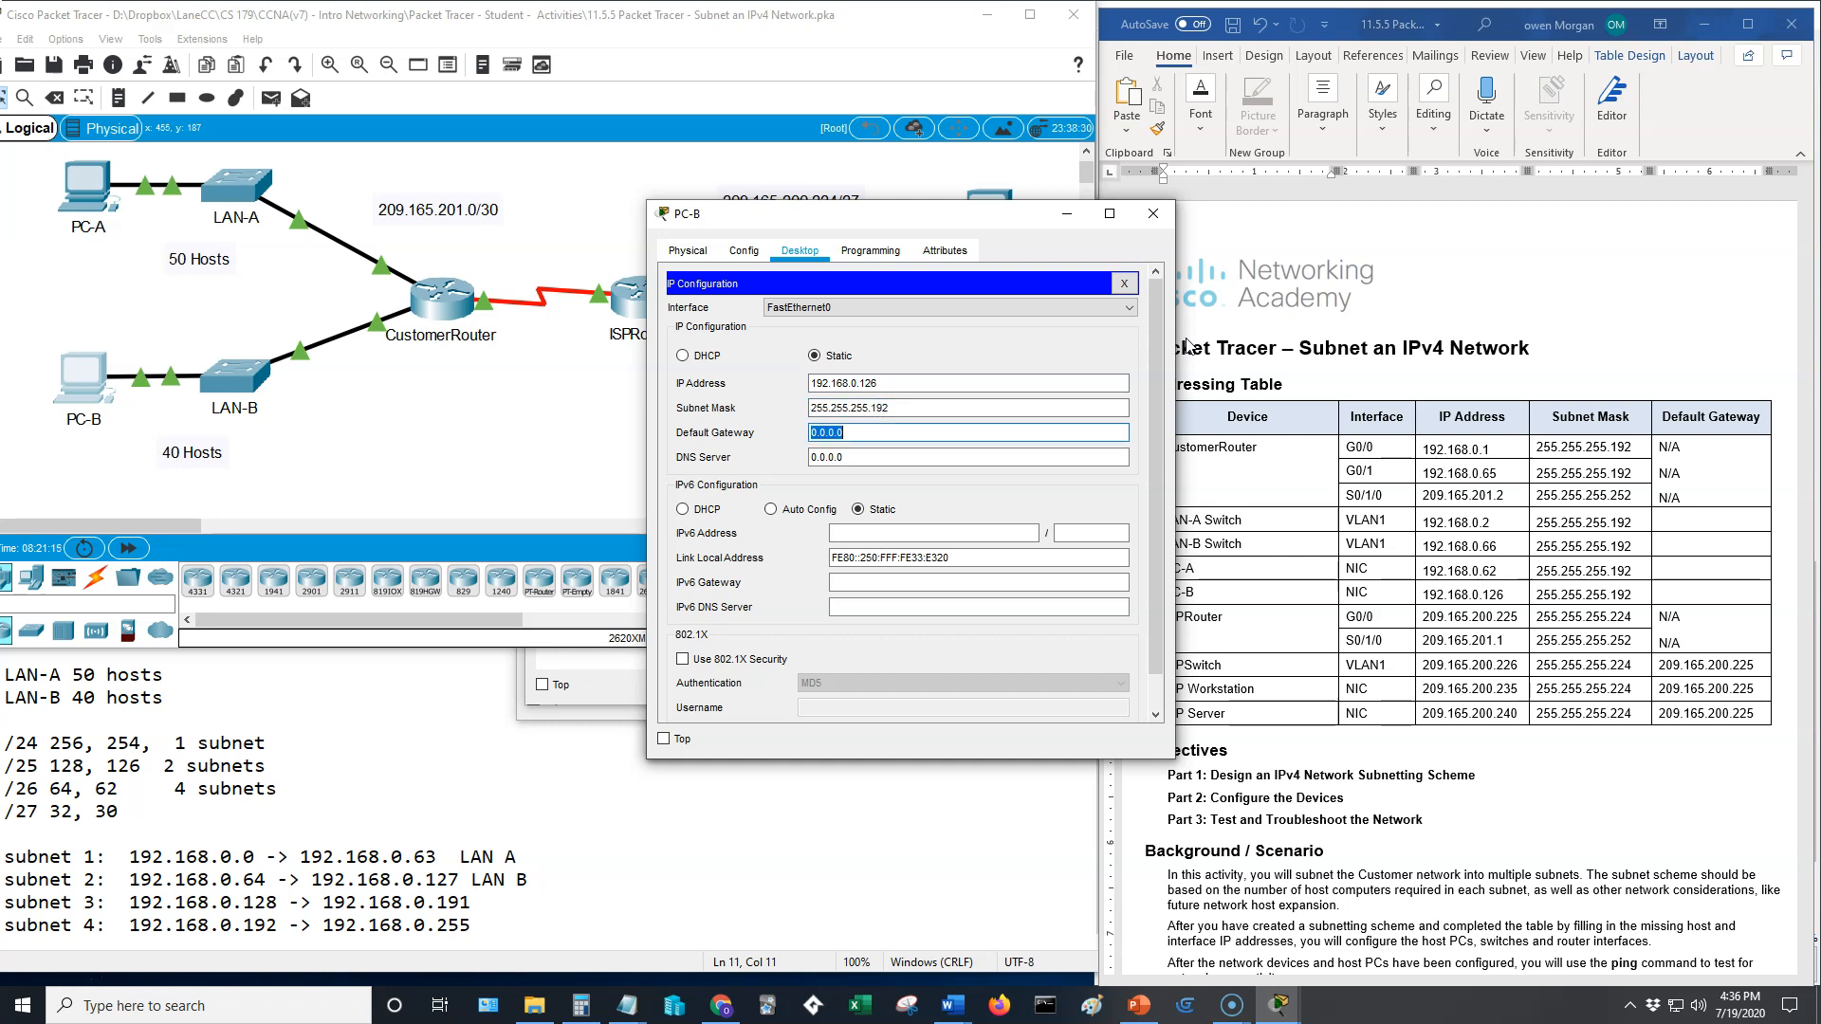
{"action": "type", "text": "192.168.0"}
{"action": "type", "text": ".65"}
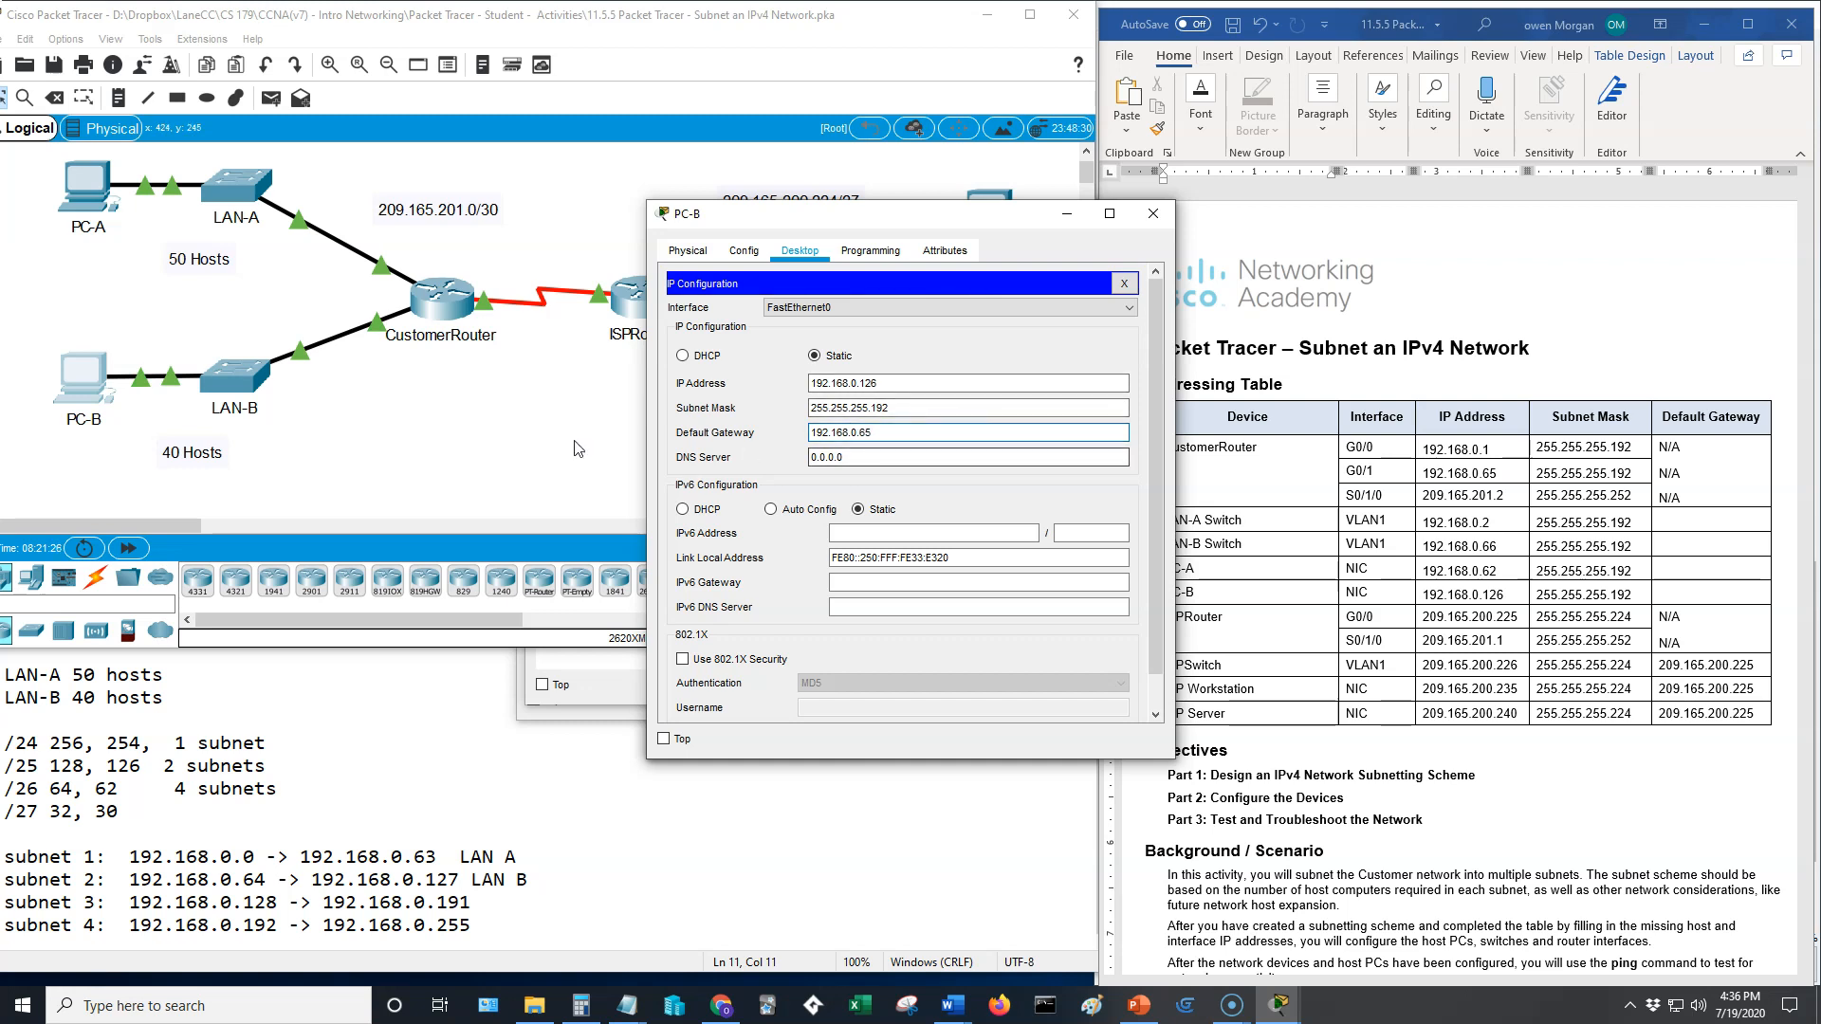
Step: Open PC-B's Command Prompt in place of its IP configuration and ping PC-A at 192.168.0.62
{"action": "left_click", "coordinate": [566, 461]}
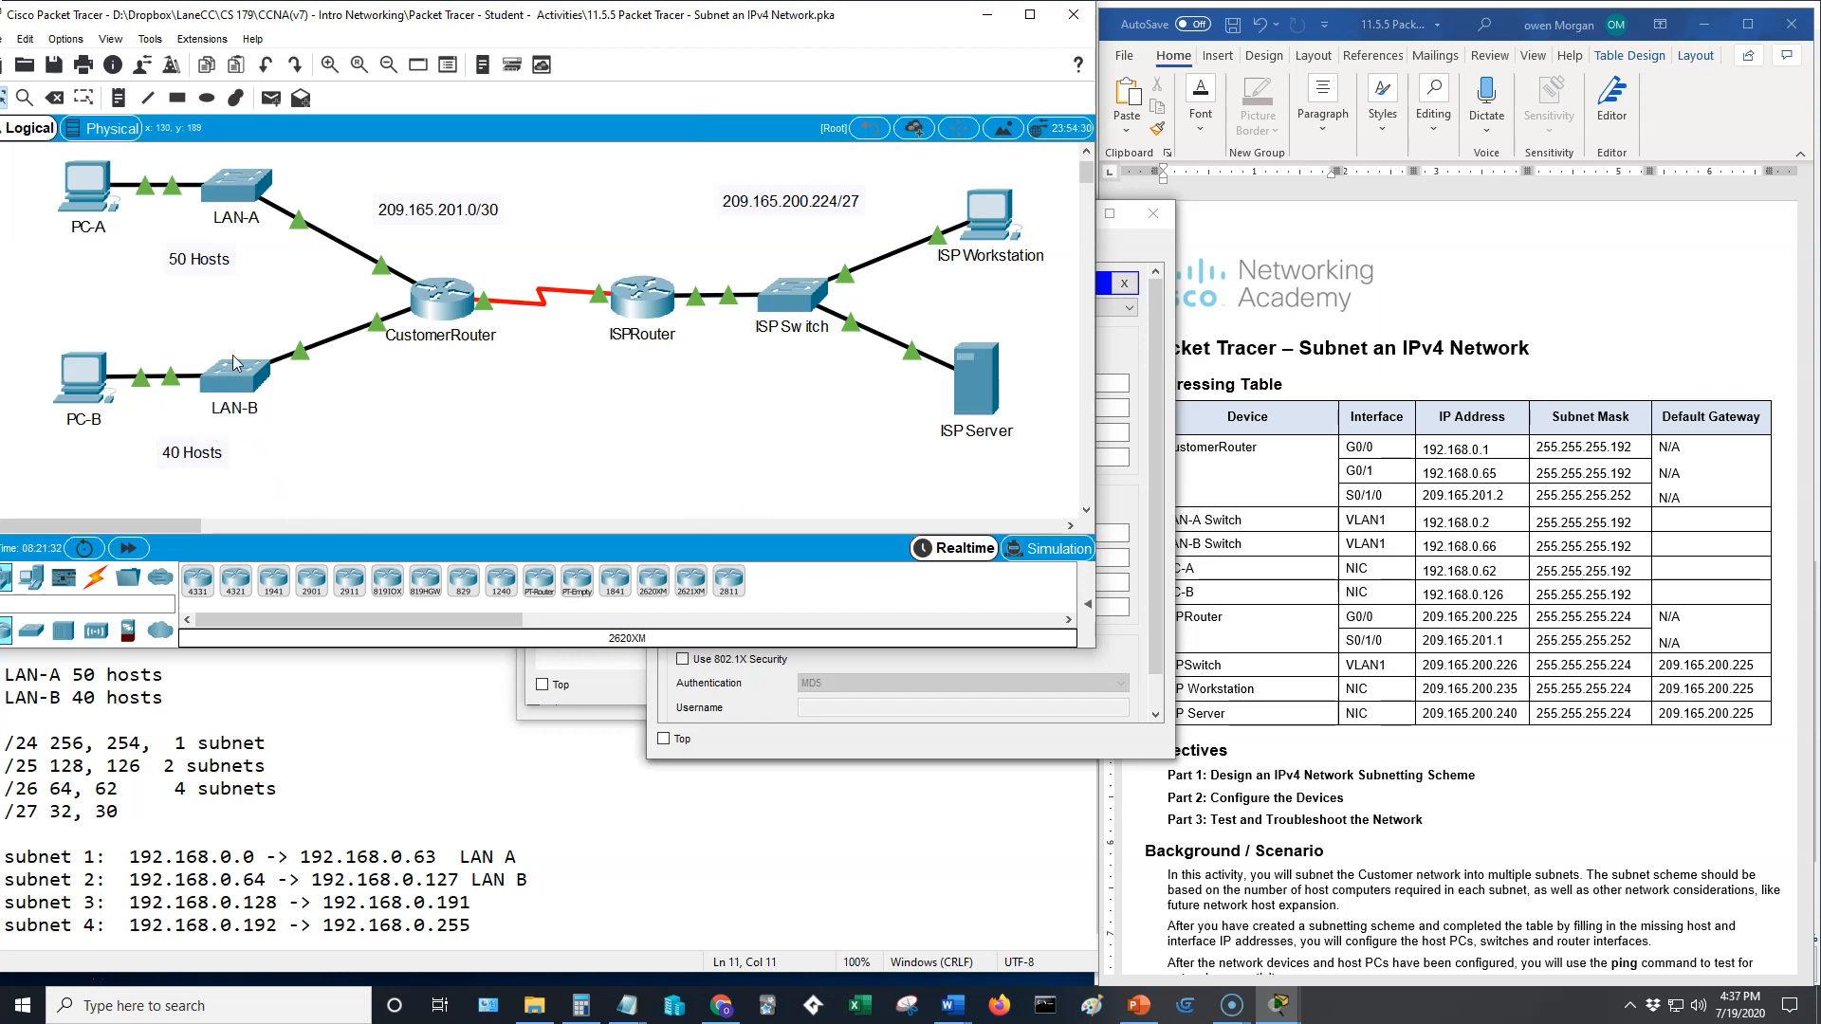
{"action": "left_click", "coordinate": [69, 396]}
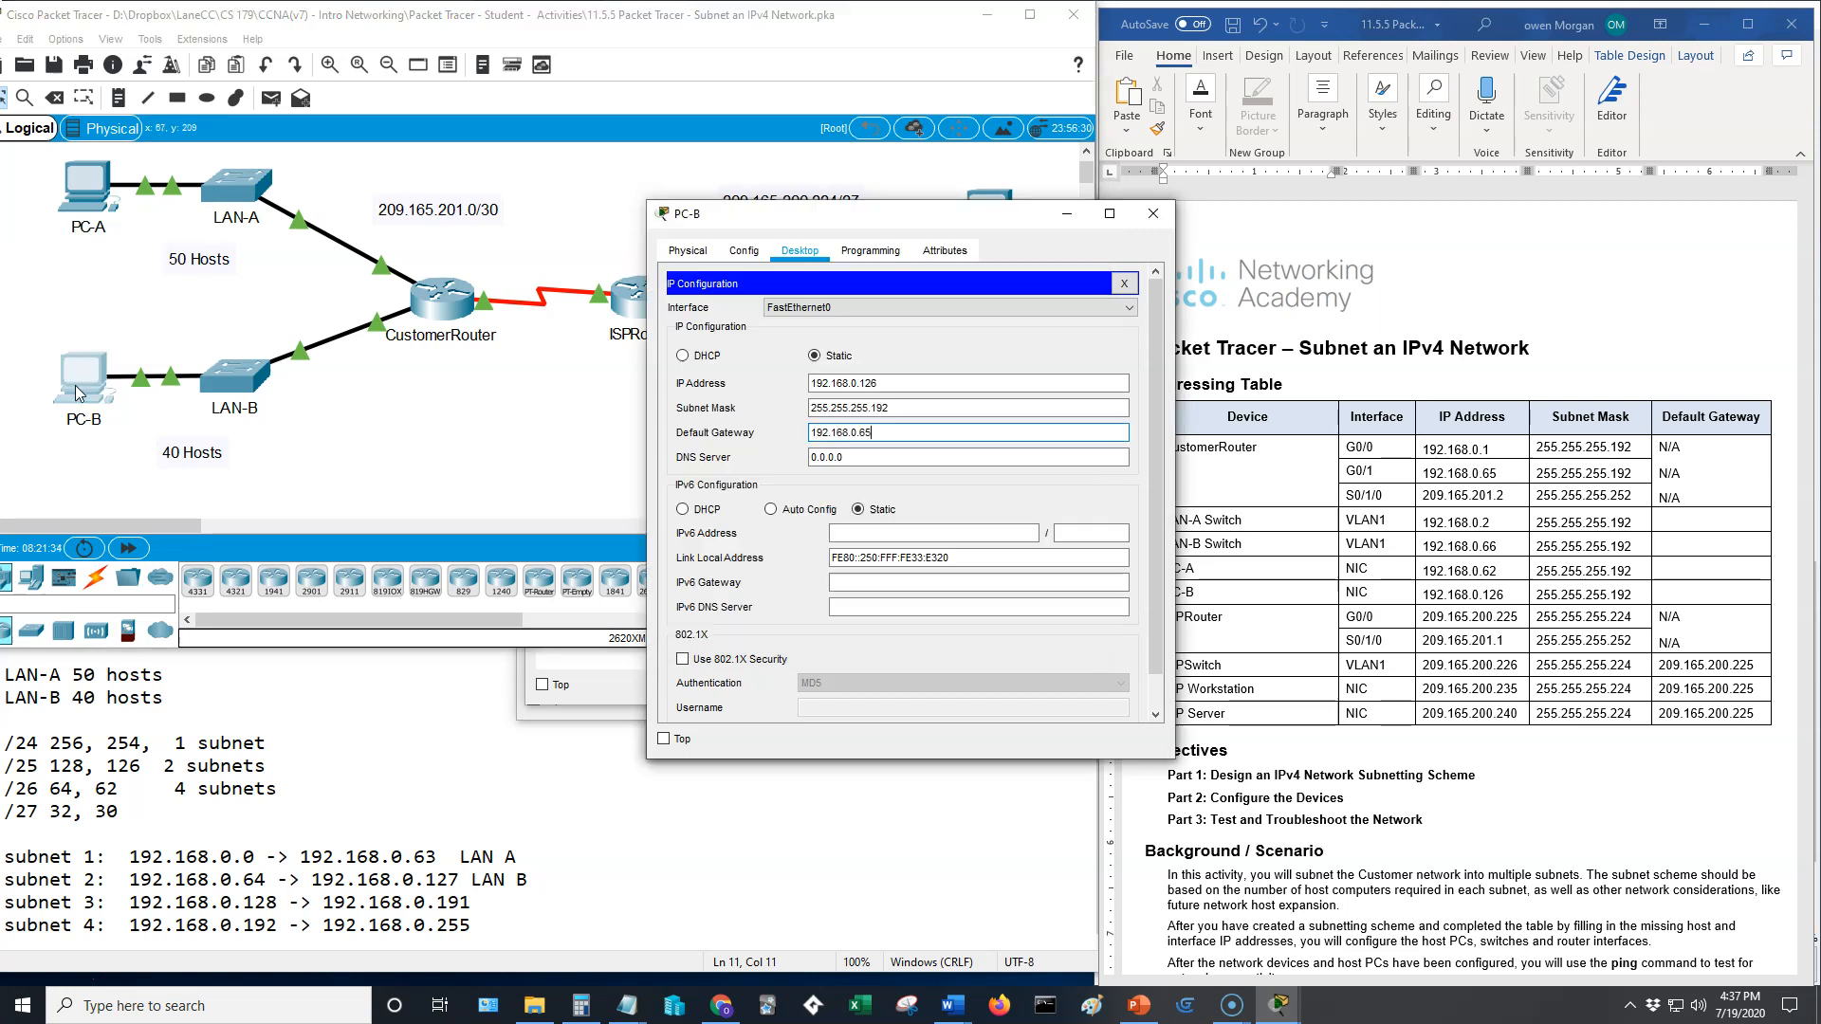
{"action": "left_click_drag", "start_coordinate": [914, 215], "coordinate": [743, 303]}
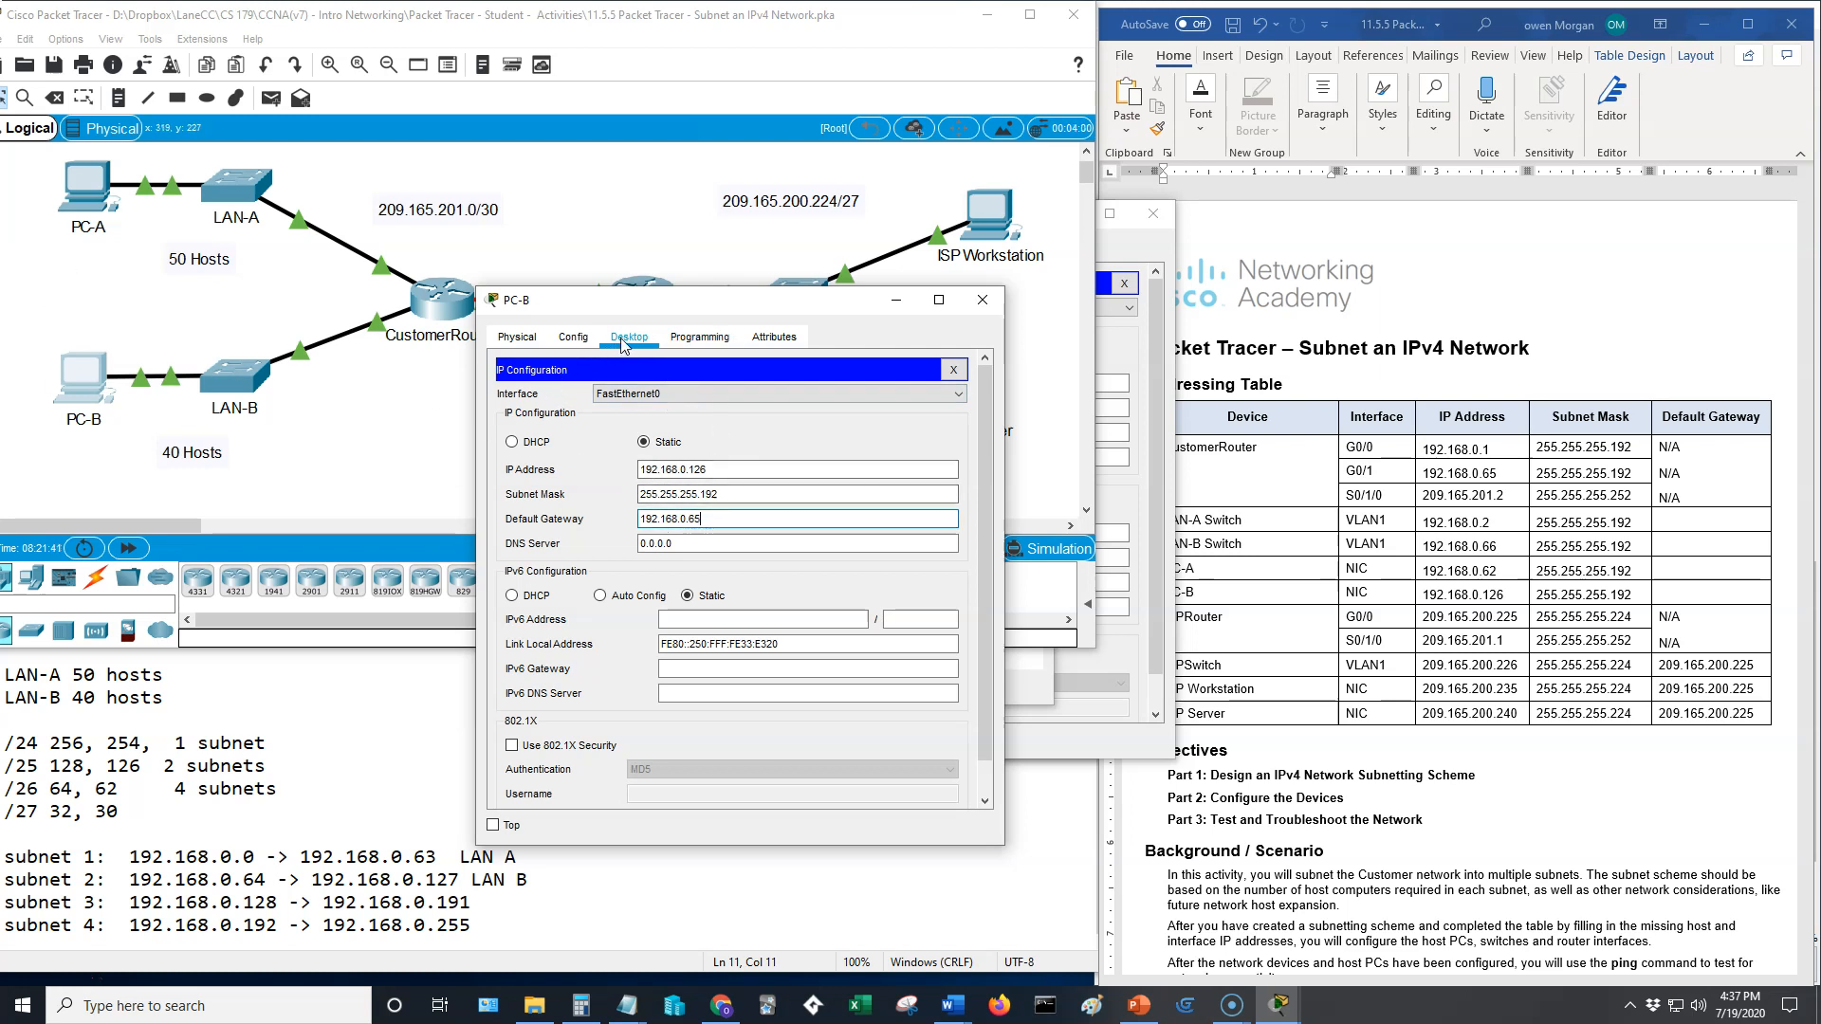
{"action": "left_click", "coordinate": [953, 369]}
{"action": "left_click", "coordinate": [905, 427]}
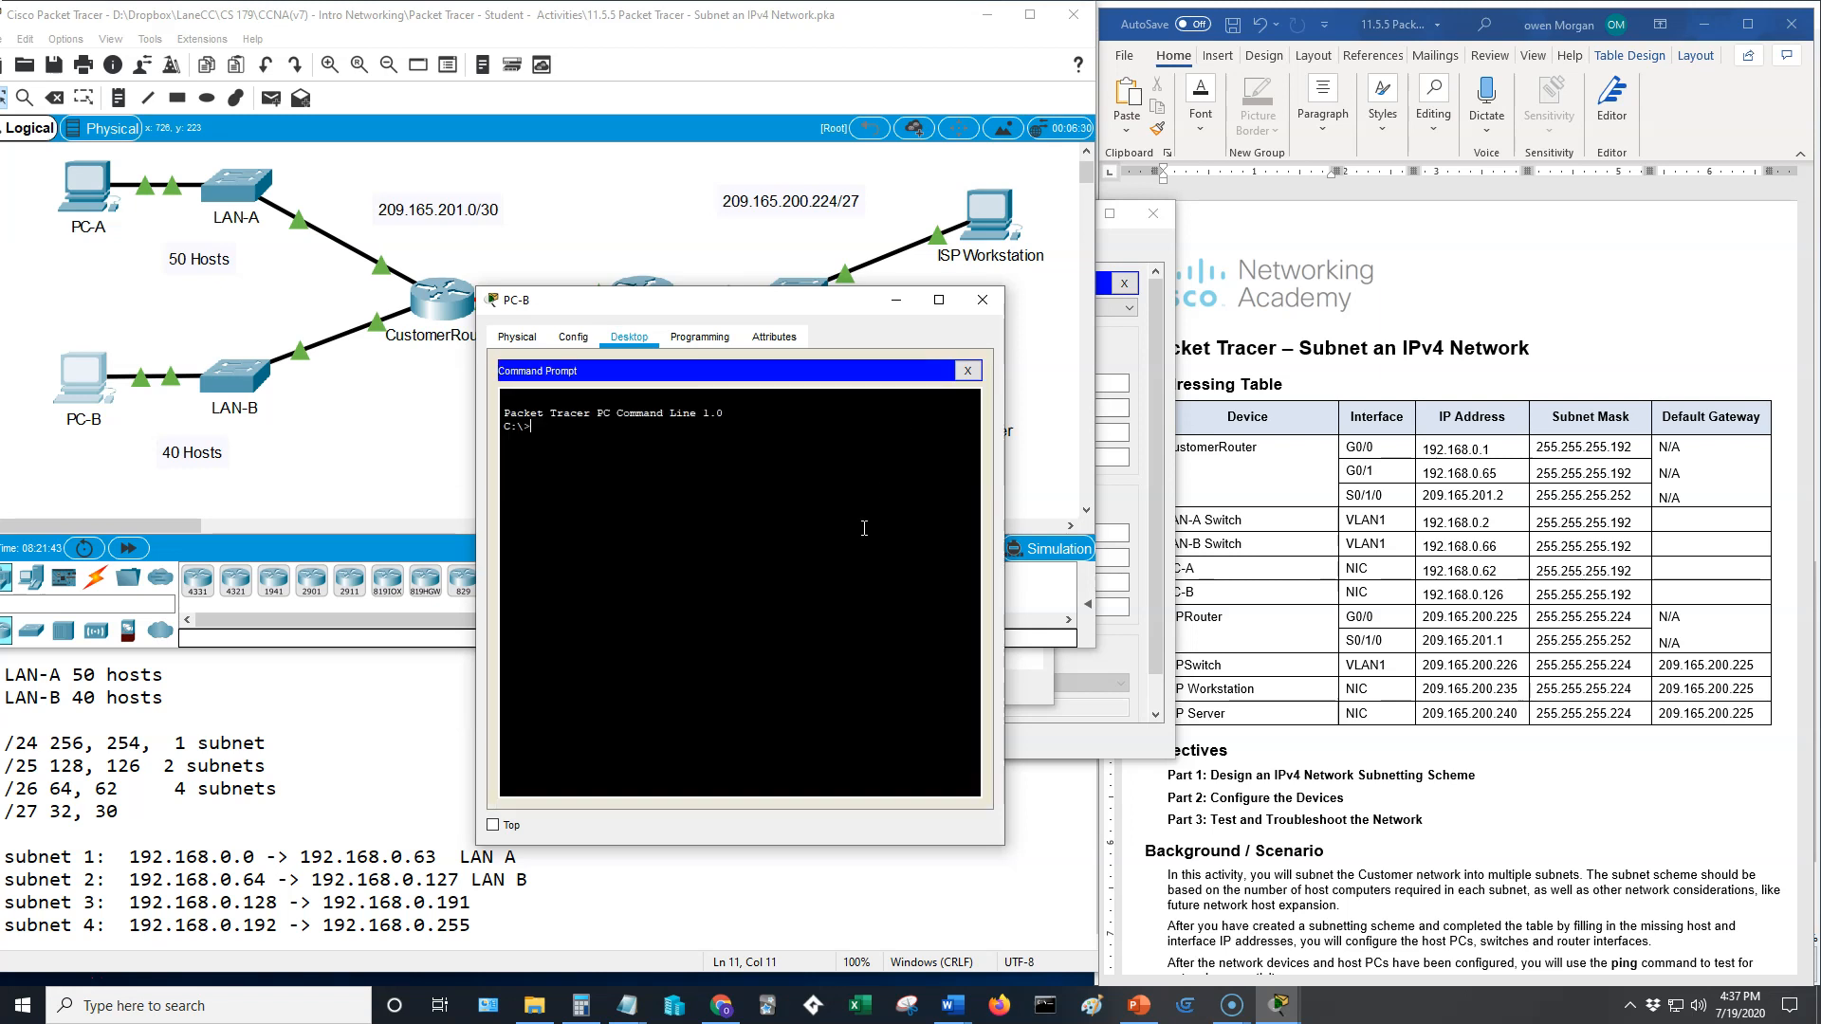
{"action": "type", "text": "ping 192.168.0.62"}
{"action": "key", "text": "Return"}
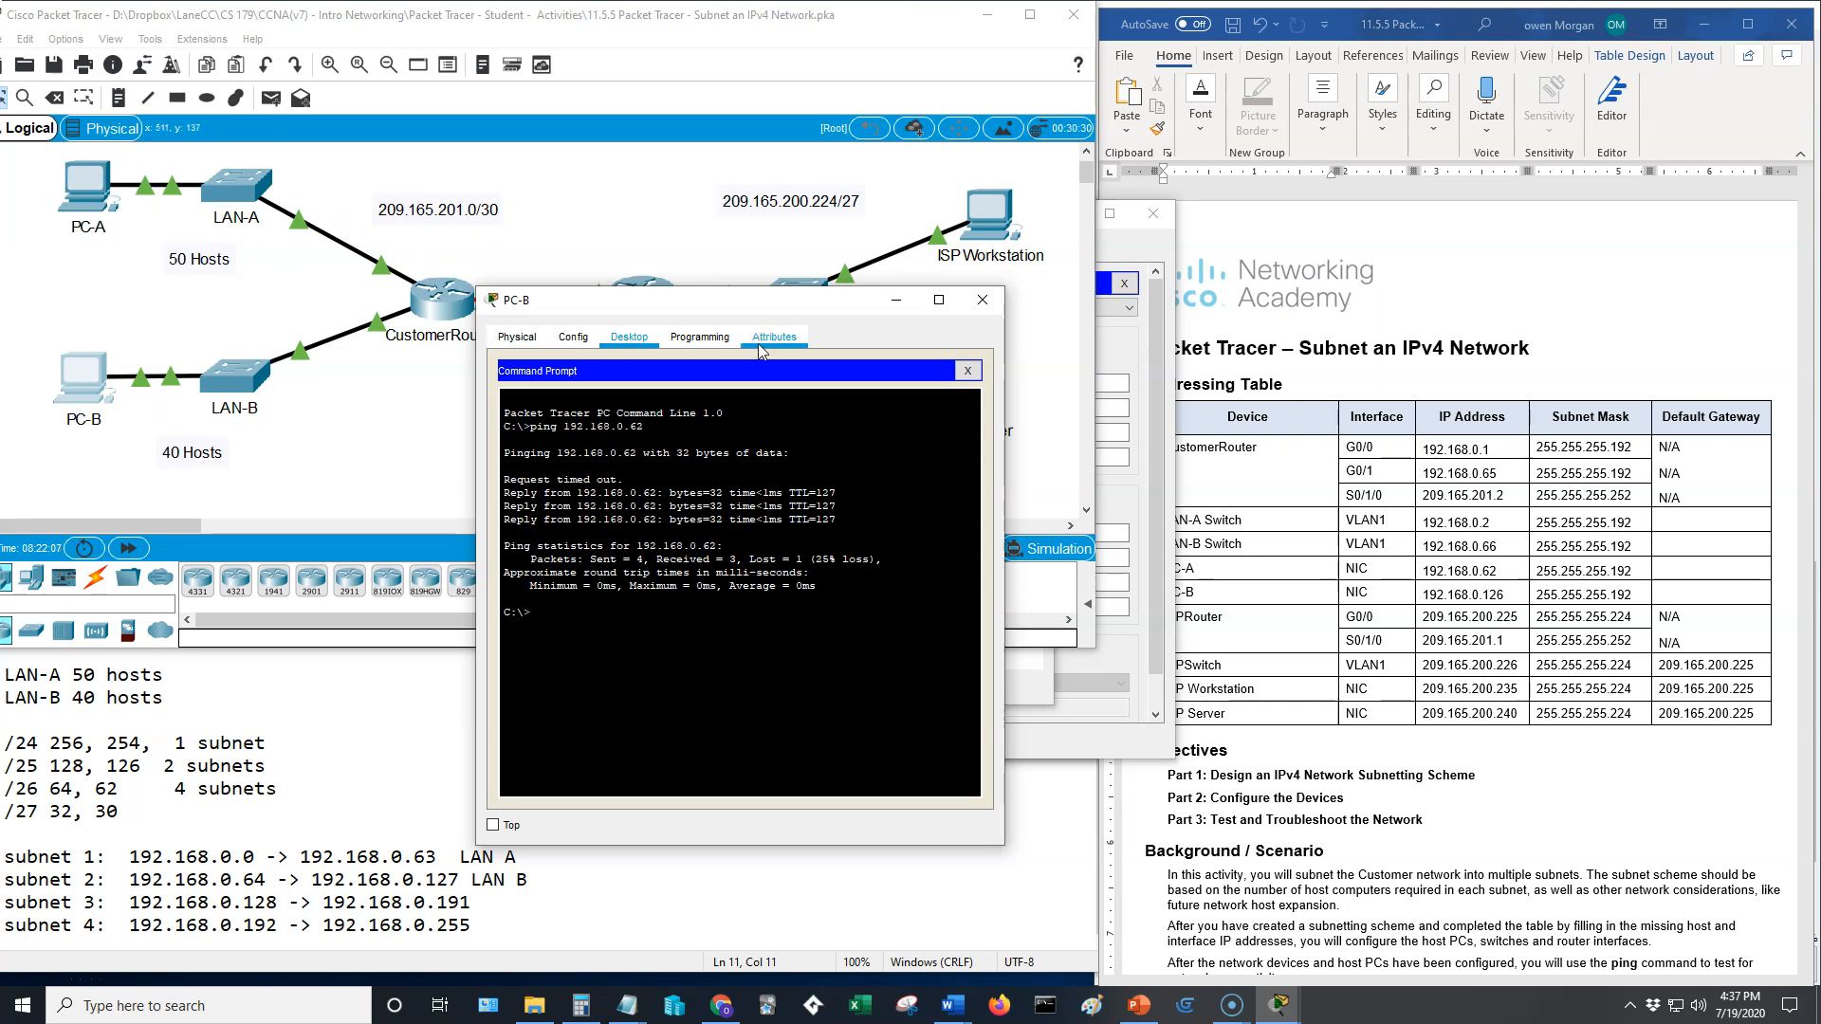
Step: Ping the ISP Server at 209.165.200.240 from PC-B's Command Prompt, and switch to the Word activity document
{"action": "left_click_drag", "start_coordinate": [683, 312], "coordinate": [547, 490]}
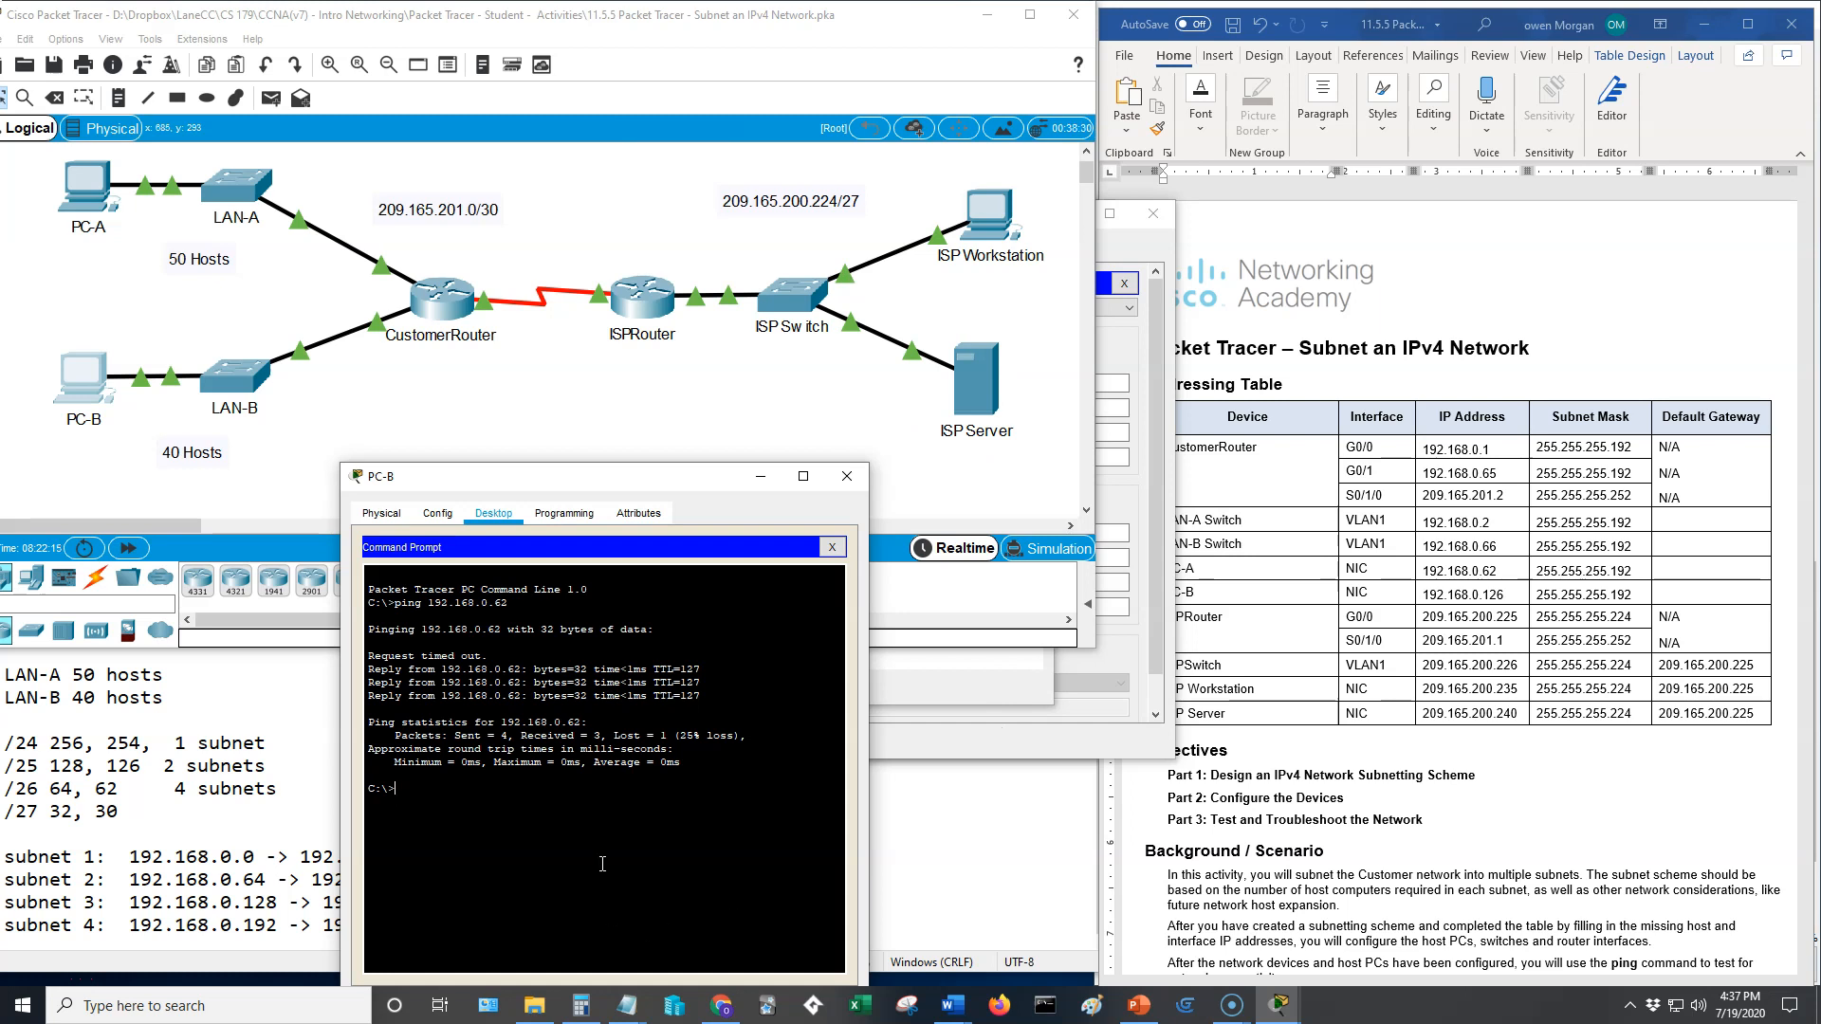
{"action": "type", "text": "ping"}
{"action": "type", "text": " 20"}
{"action": "type", "text": "9."}
{"action": "type", "text": "165.12"}
{"action": "type", "text": "200."}
{"action": "type", "text": "240"}
{"action": "key", "text": "Return"}
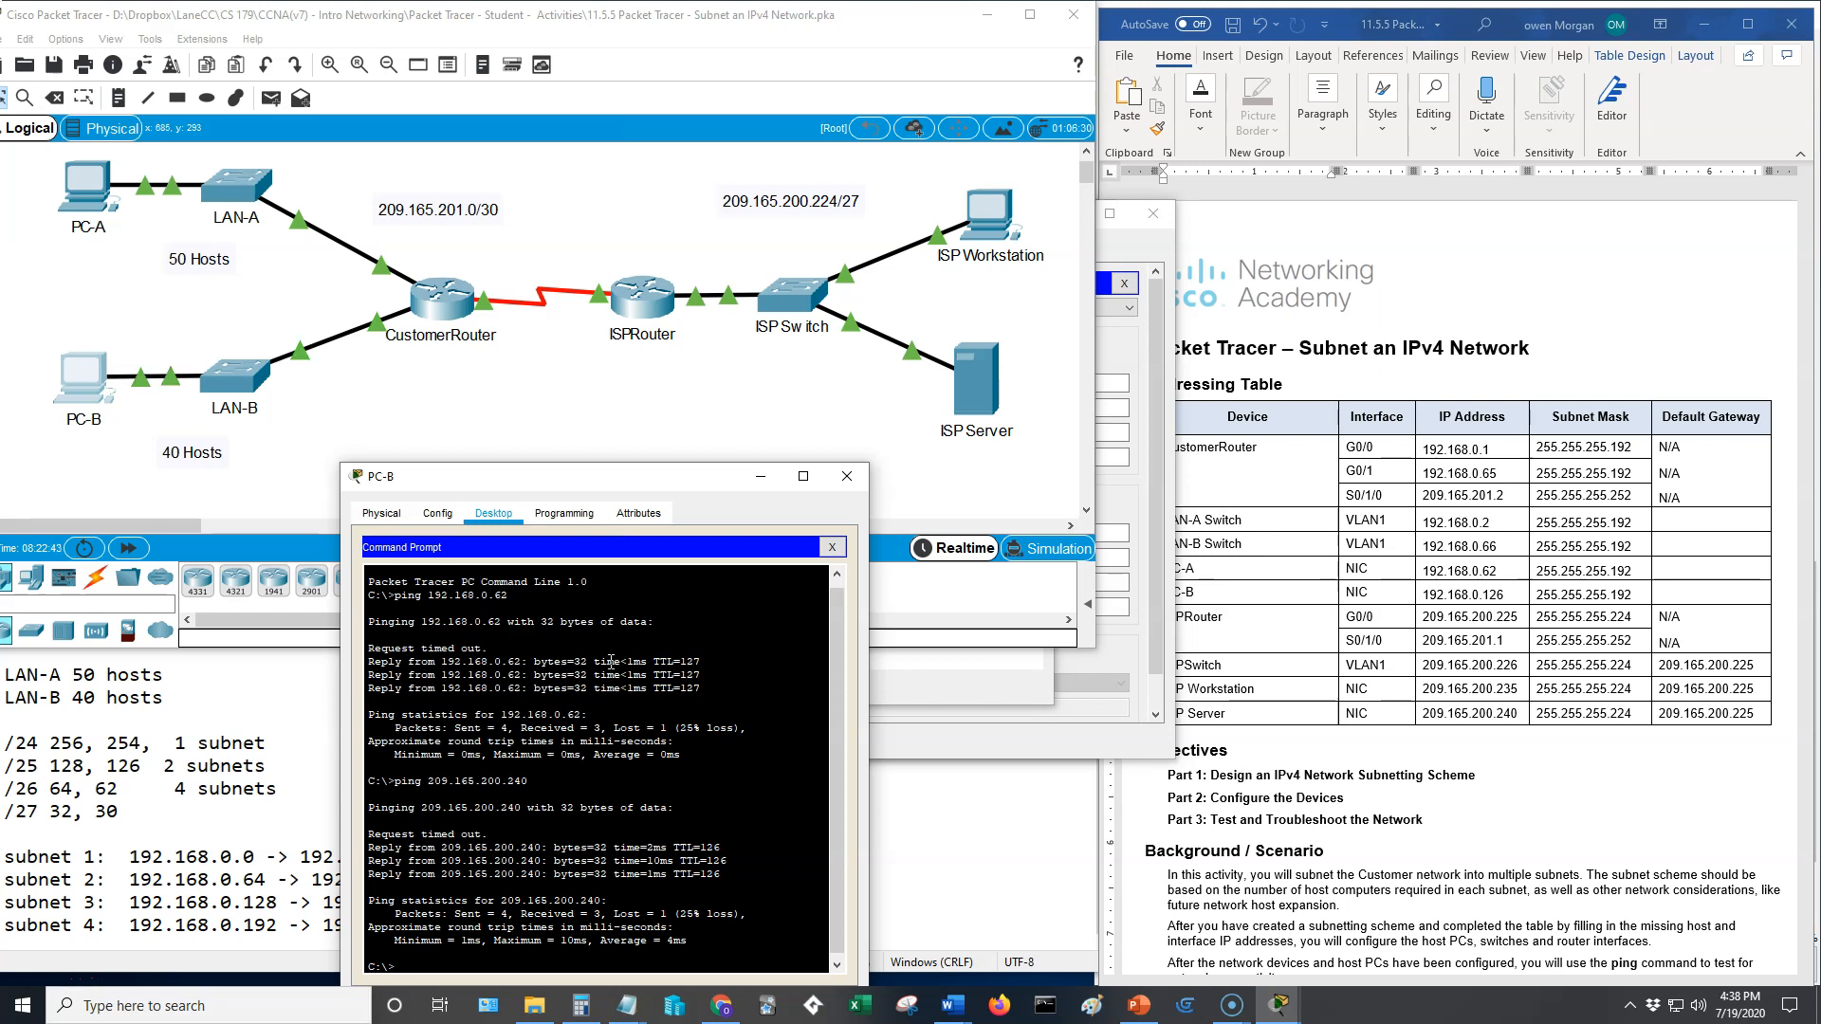
{"action": "left_click_drag", "start_coordinate": [648, 480], "coordinate": [827, 343]}
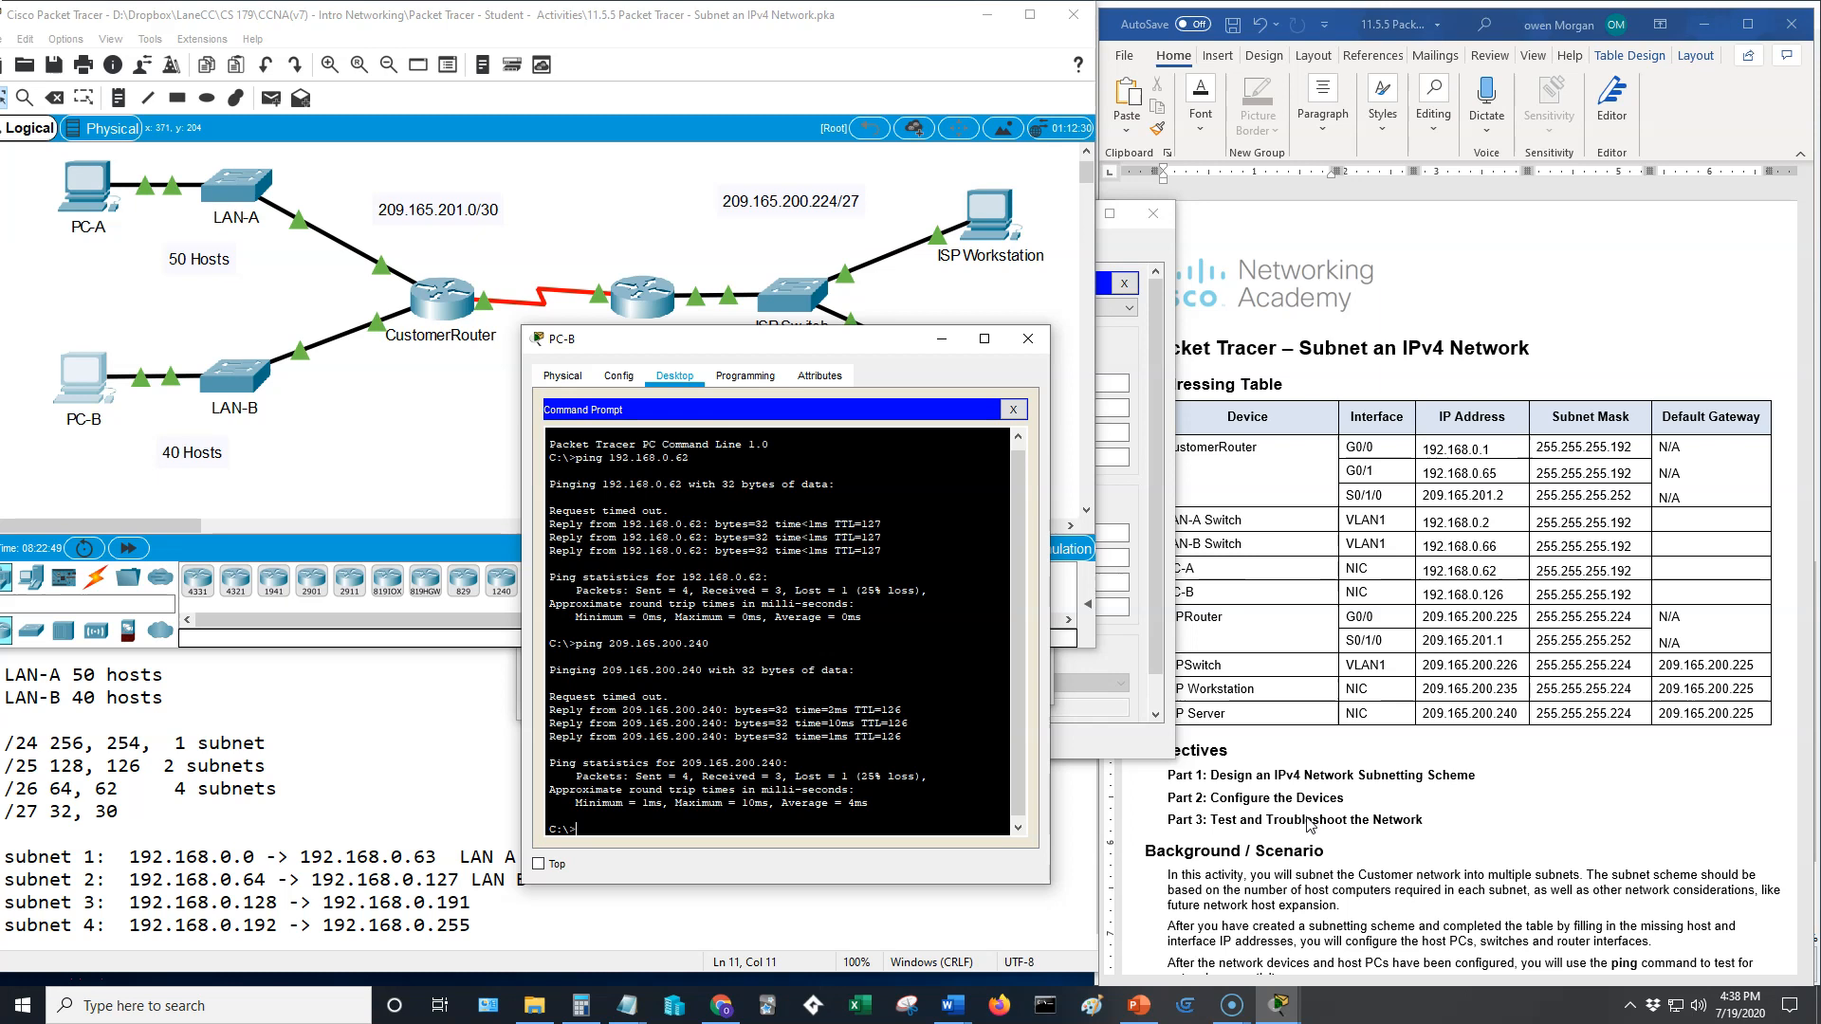
{"action": "left_click", "coordinate": [1603, 802]}
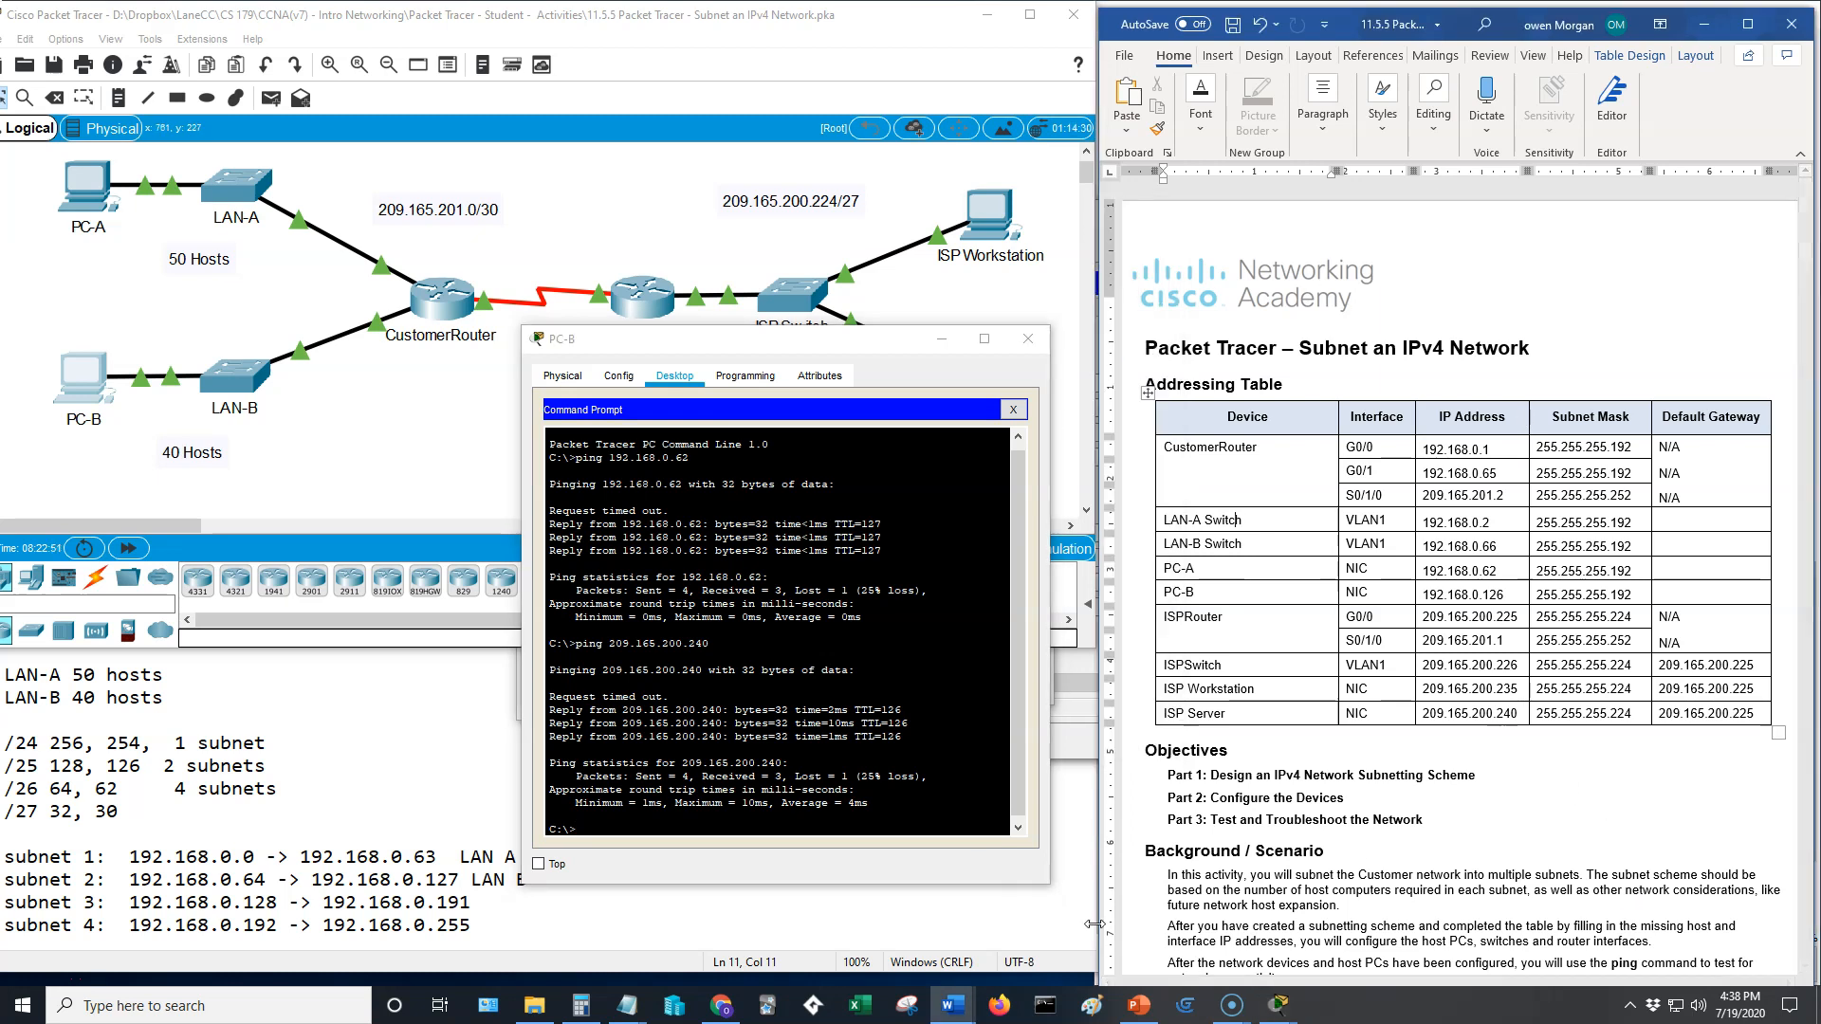